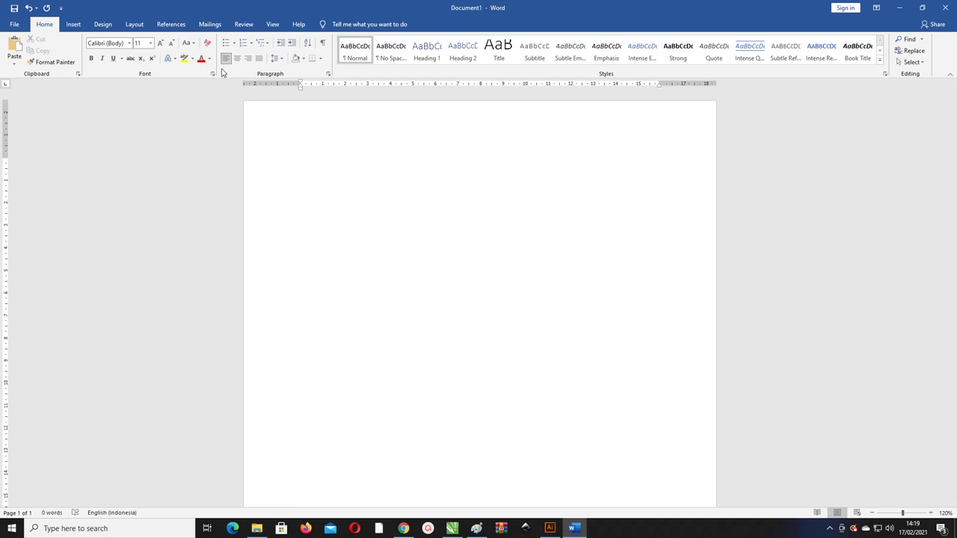
Step: Switch the ribbon to the Layout tab of the new blank document
click(225, 61)
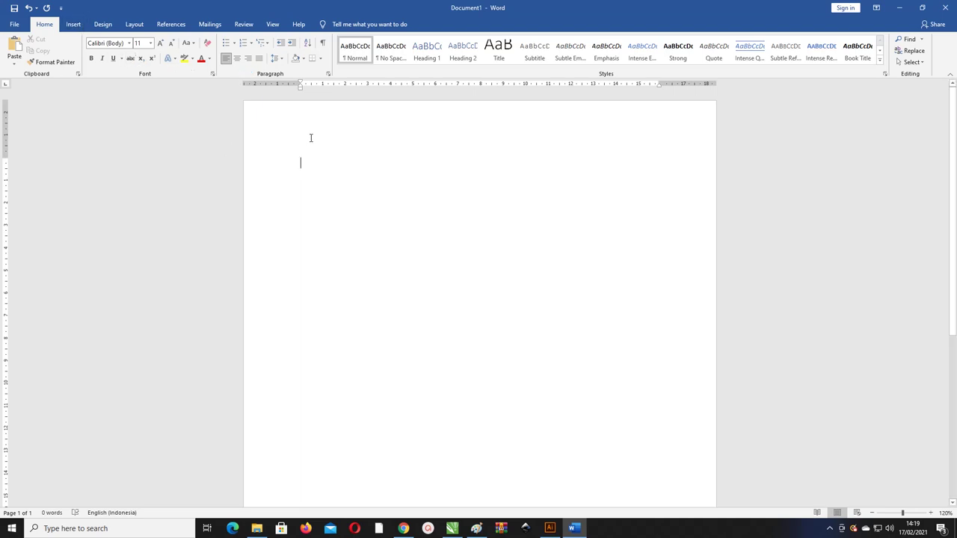
scroll(250, 126, down, 4)
scroll(246, 127, down, 3)
scroll(247, 125, up, 2)
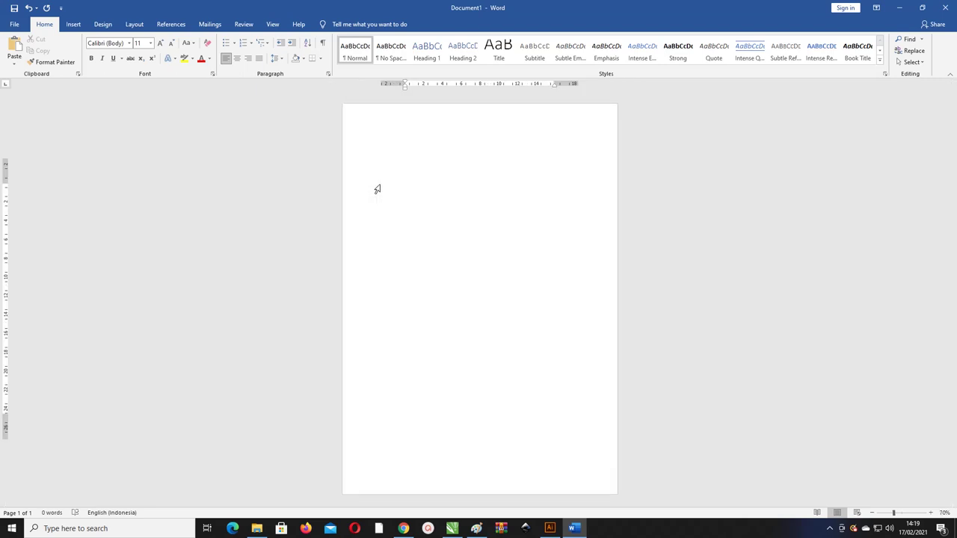
Step: Keep the page at A4, switch it to landscape, and apply Narrow margins
click(134, 27)
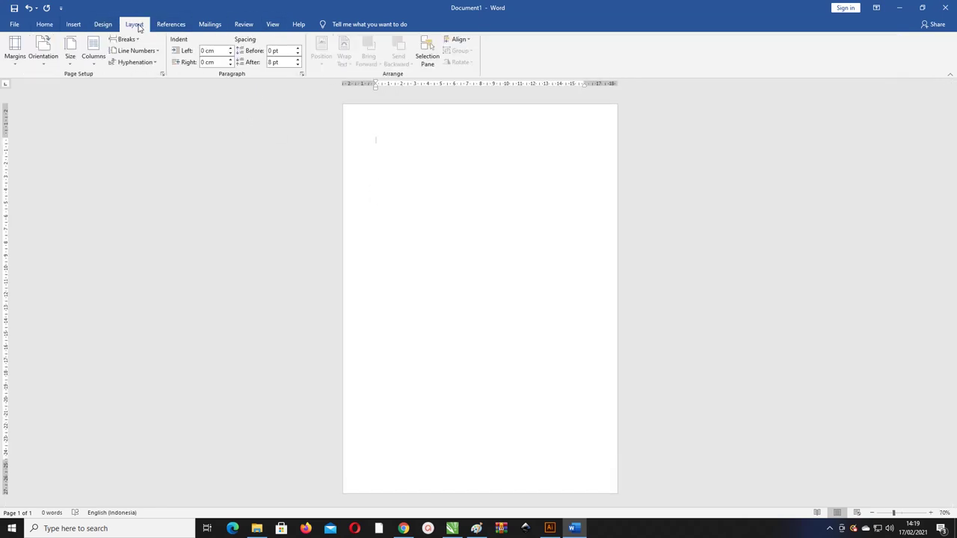
click(71, 56)
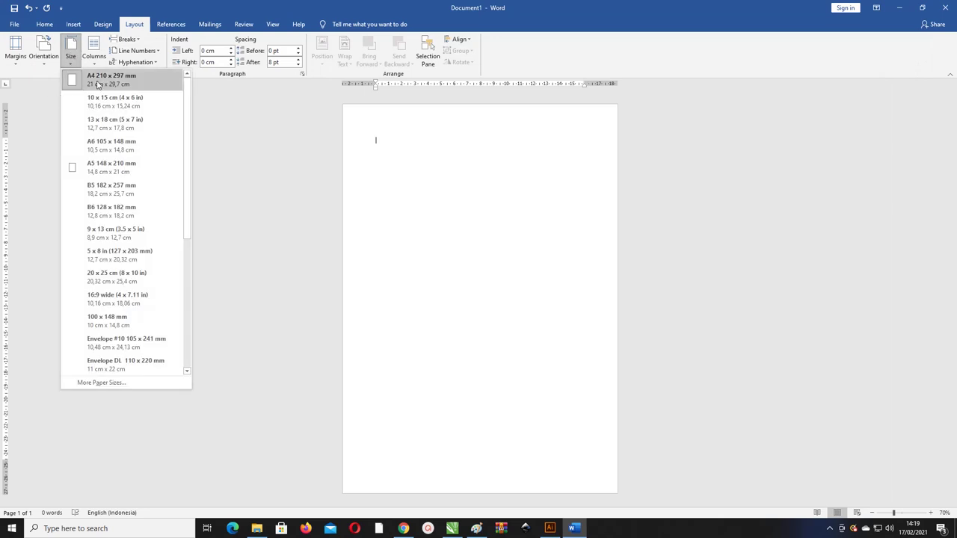
click(96, 84)
click(44, 56)
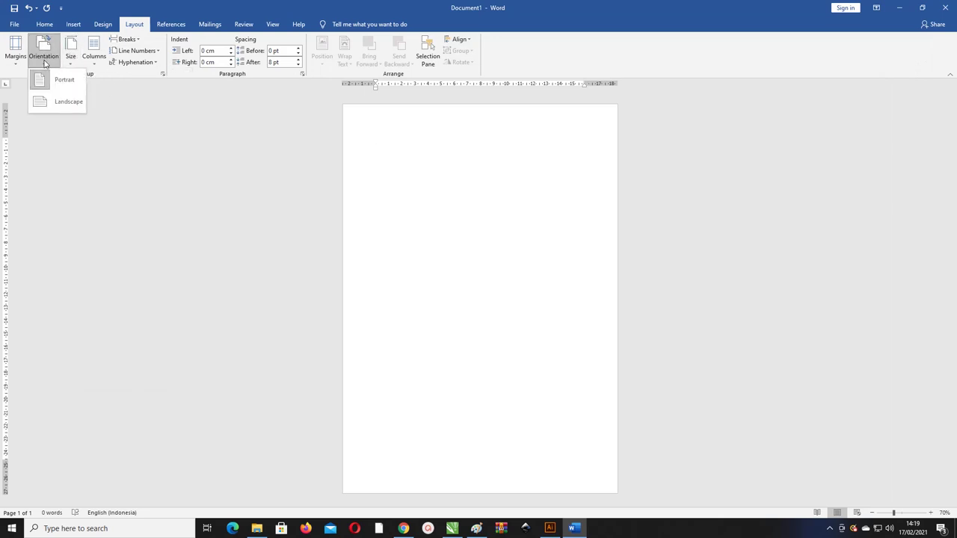
click(61, 103)
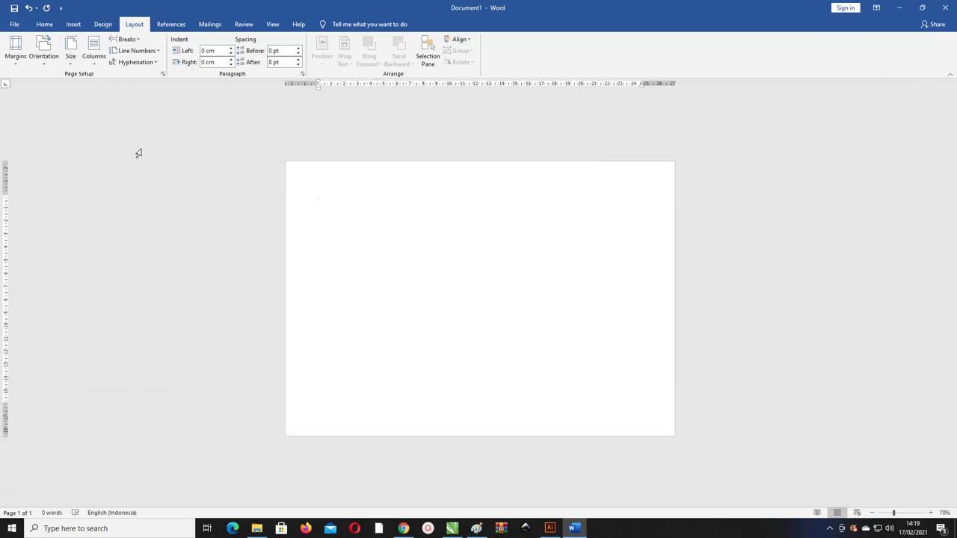
click(15, 49)
click(73, 148)
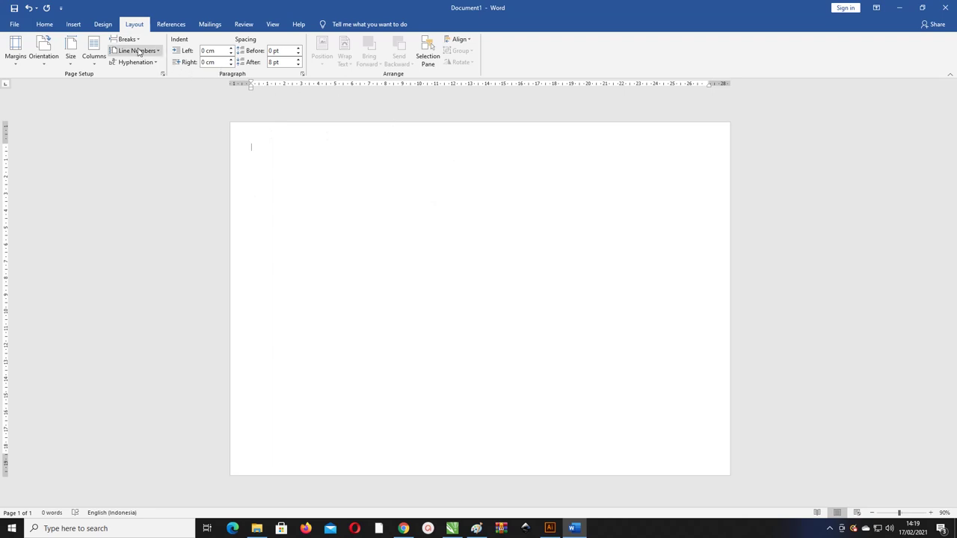
click(15, 51)
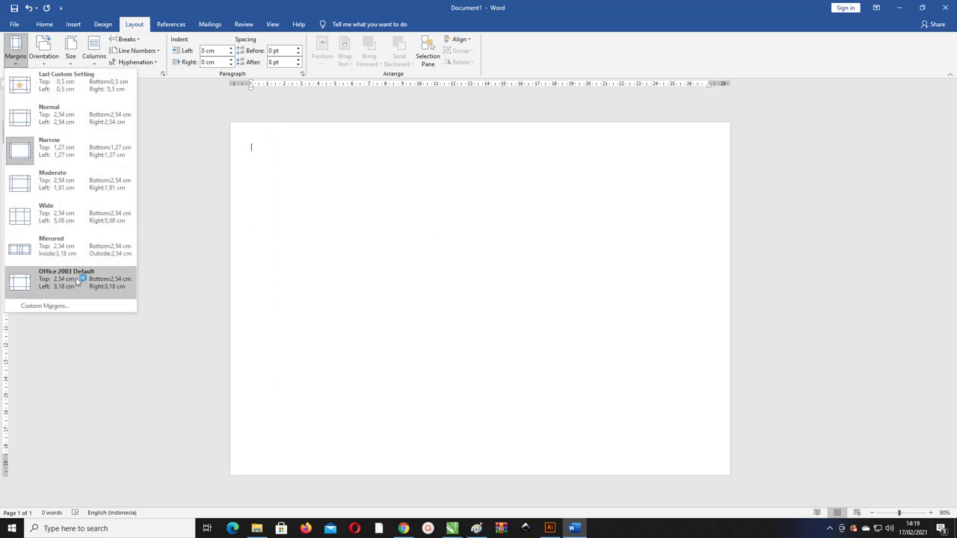
Step: Bring up the Custom Margins settings in the Page Setup dialog
click(45, 306)
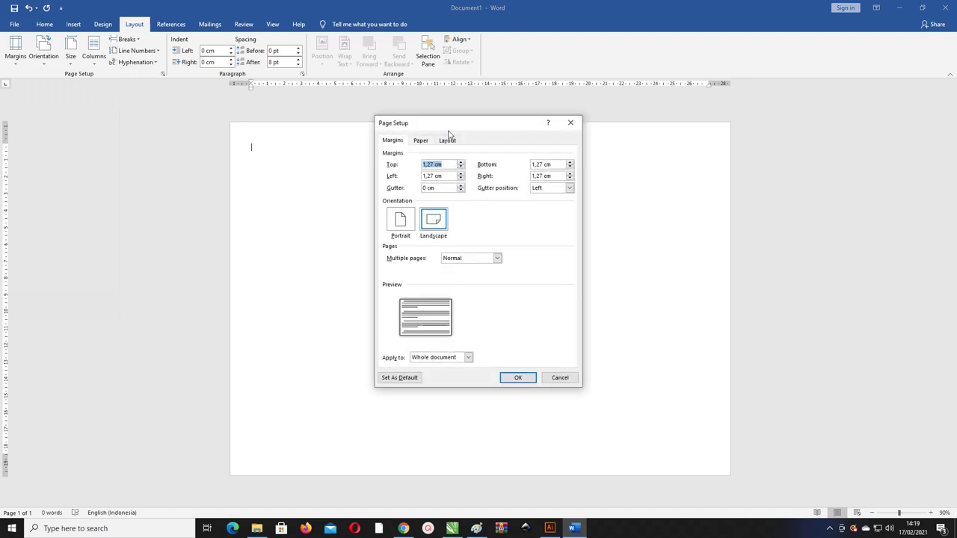
drag(448, 128, 261, 121)
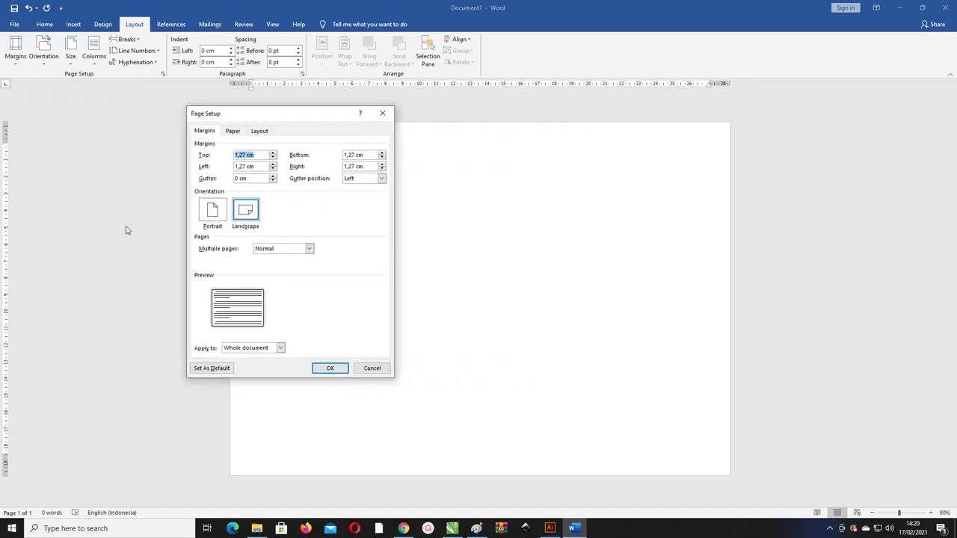
click(382, 113)
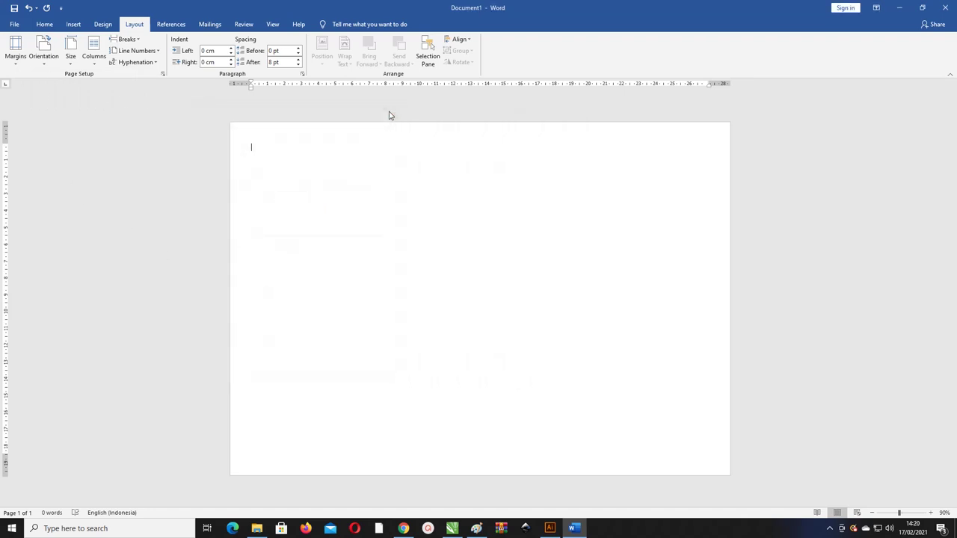
click(15, 64)
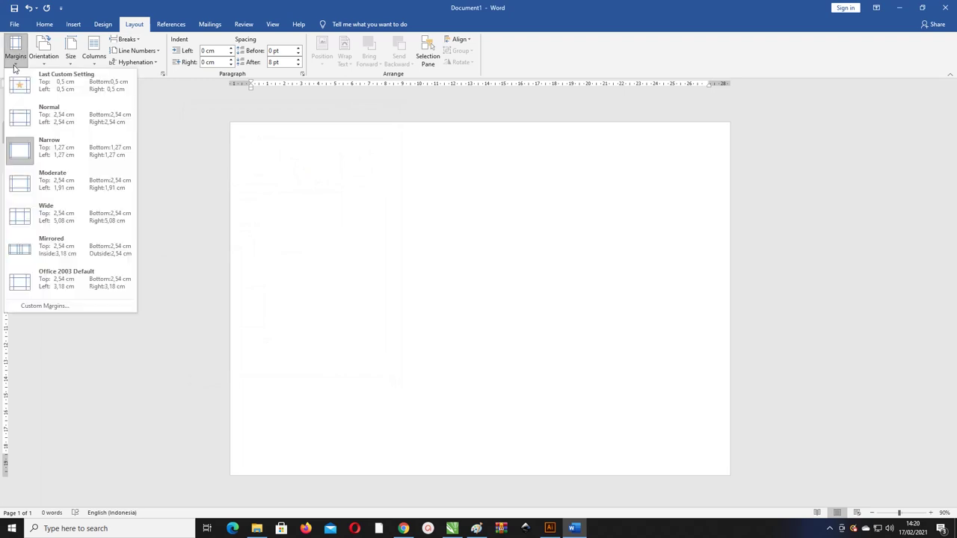
click(55, 314)
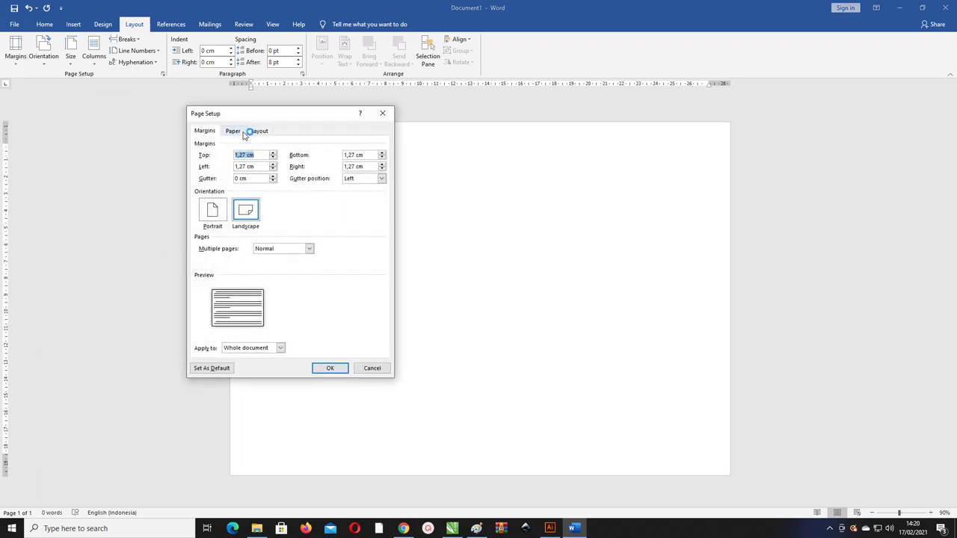
drag(242, 114, 274, 116)
Step: Set Top, Left, Bottom and Right margins to 0,5 cm and apply them
drag(295, 157, 222, 154)
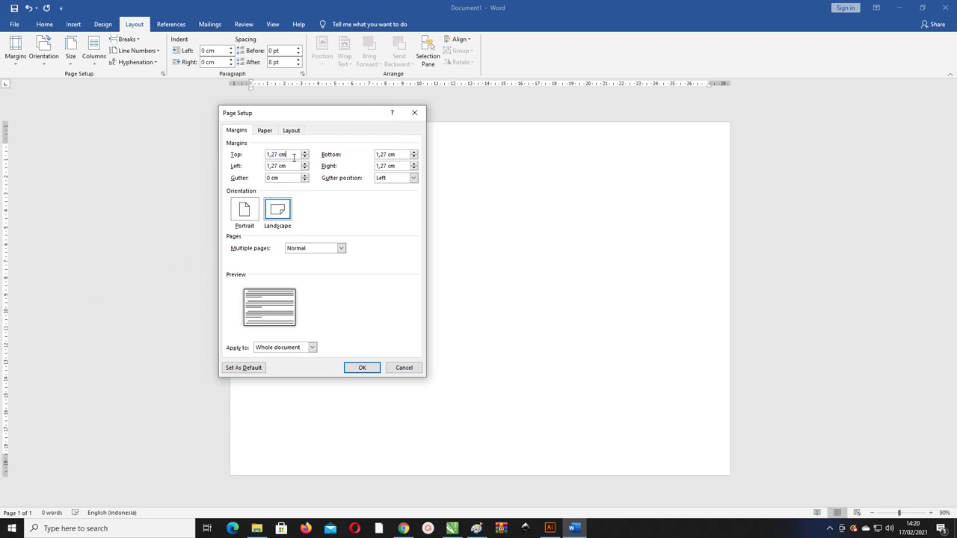
text(0,)
drag(285, 154, 267, 154)
key(Tab)
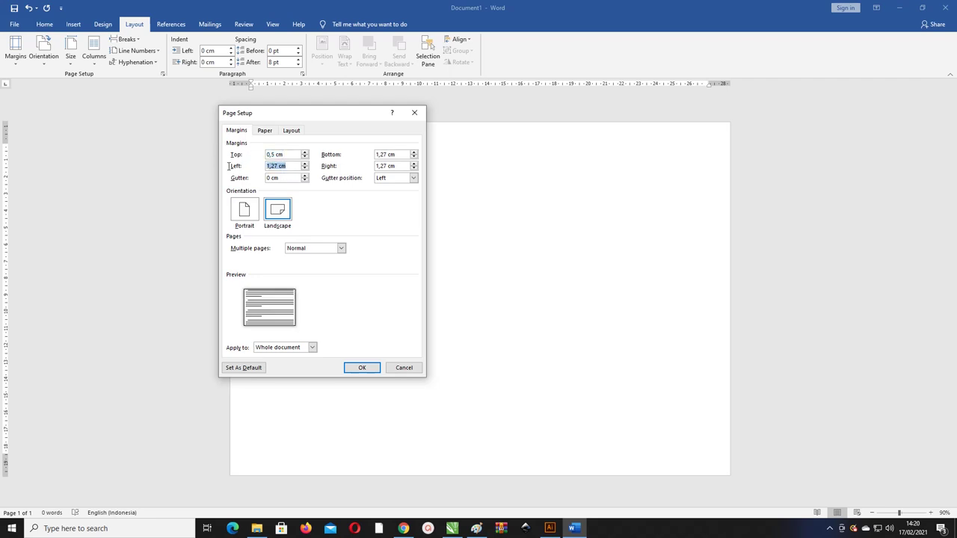
text(0,5 cm)
mouse_move(406, 154)
mouse_down()
mouse_move(375, 154)
mouse_move(375, 166)
mouse_up()
text(0,5 cm0,5 cm)
click(364, 367)
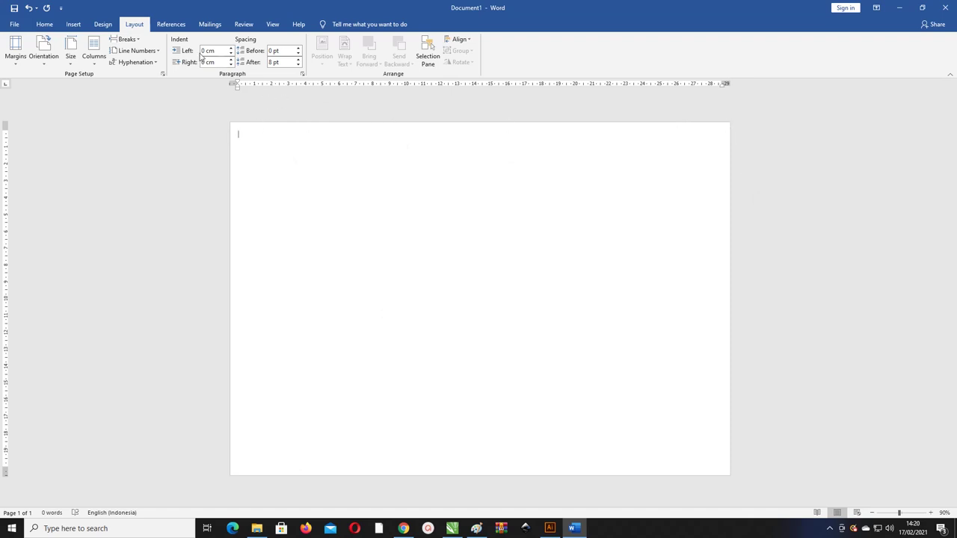
Step: Draw a rectangle near the top-left of the page
click(76, 25)
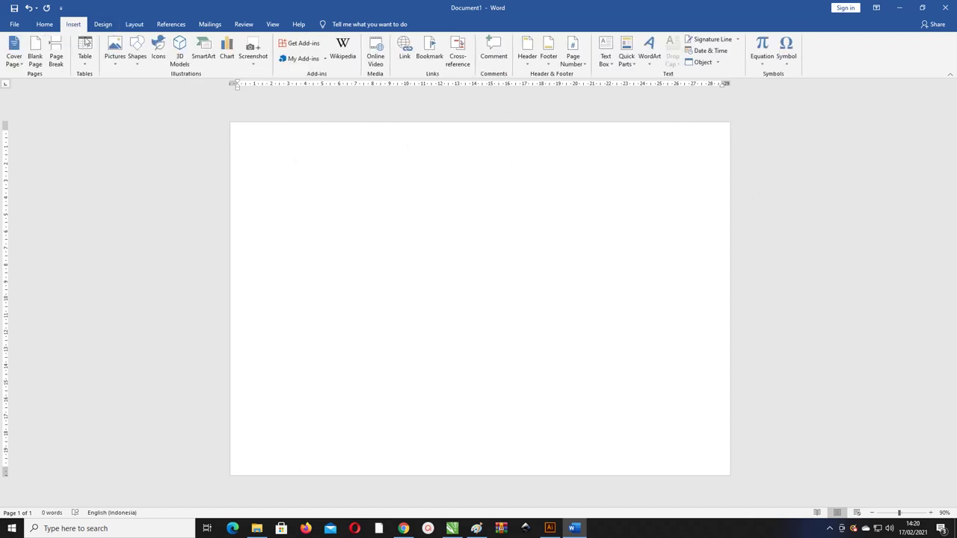
click(137, 51)
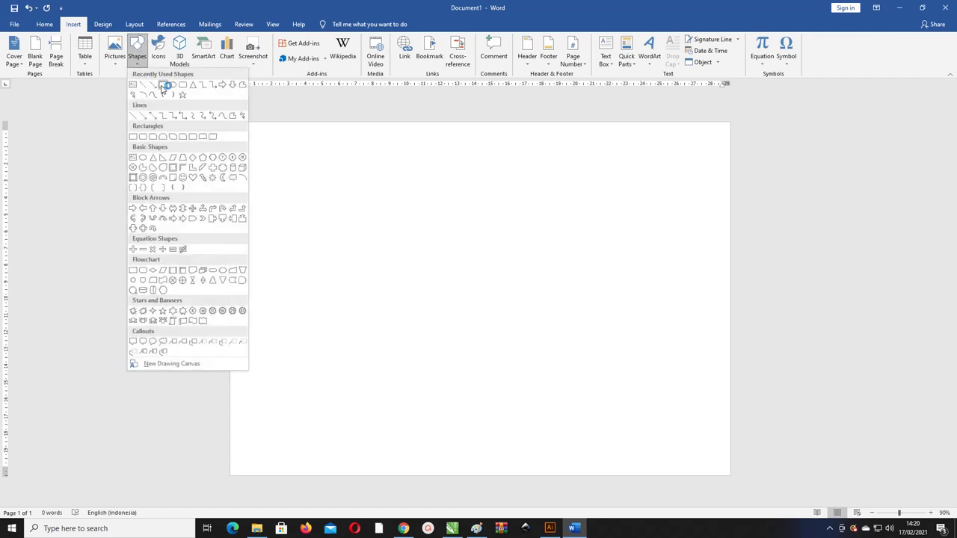
click(164, 87)
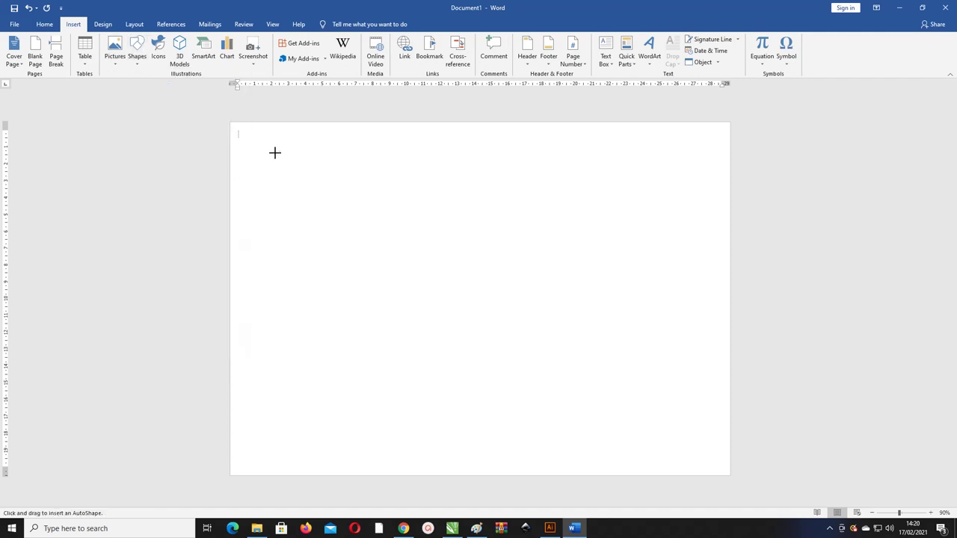
drag(272, 148, 345, 266)
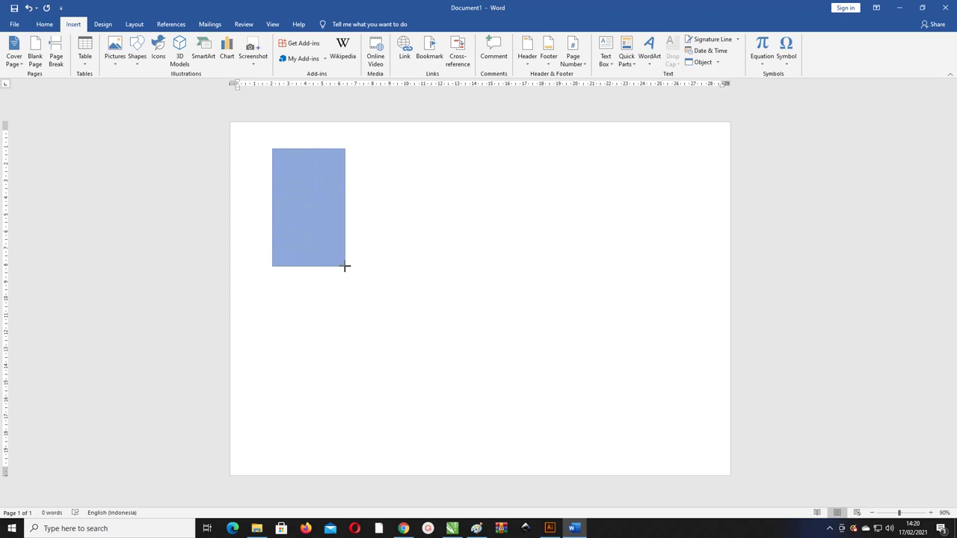
drag(345, 266, 367, 284)
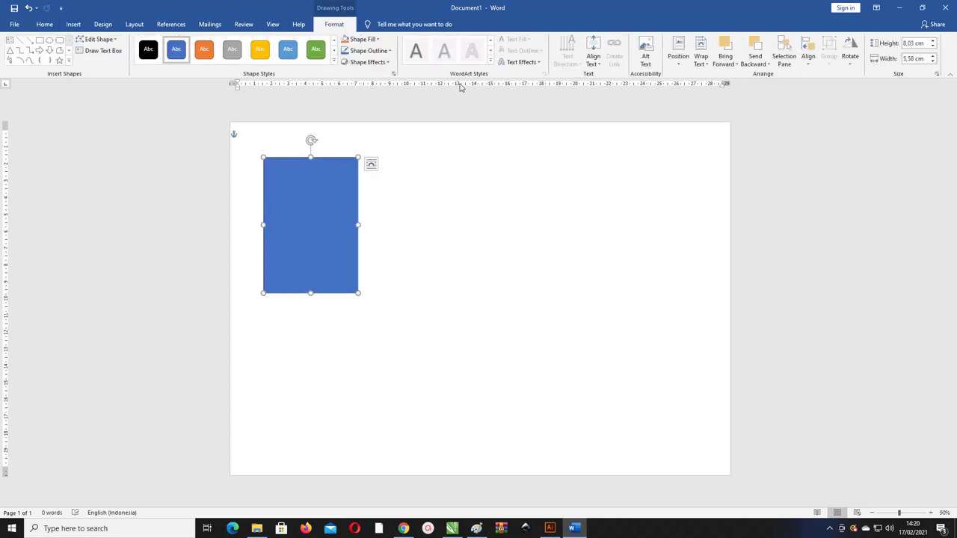
Step: Size the rectangle to 8,5 cm height and 5,5 cm width
click(922, 44)
text(8)
text(,5)
click(910, 58)
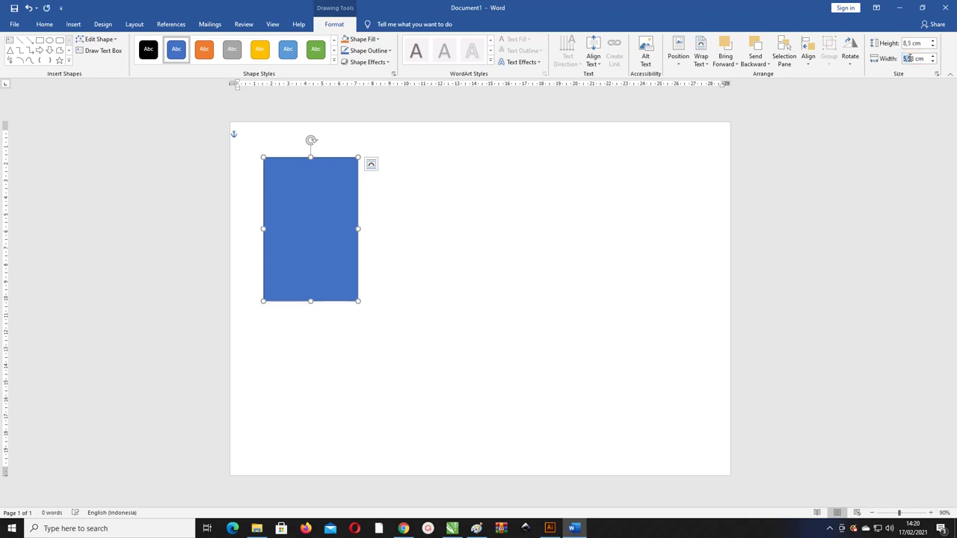
click(914, 56)
click(907, 58)
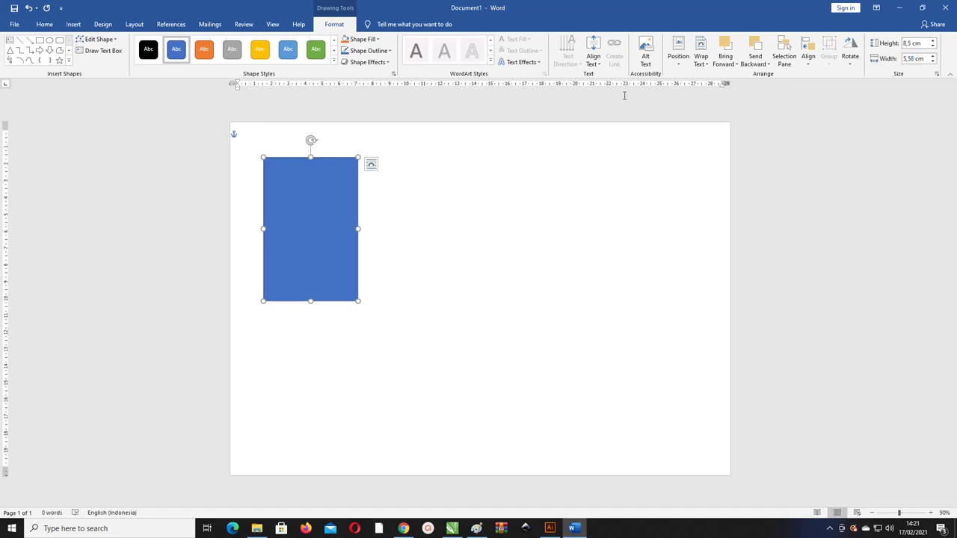
click(912, 58)
click(918, 62)
text(5,5)
click(920, 43)
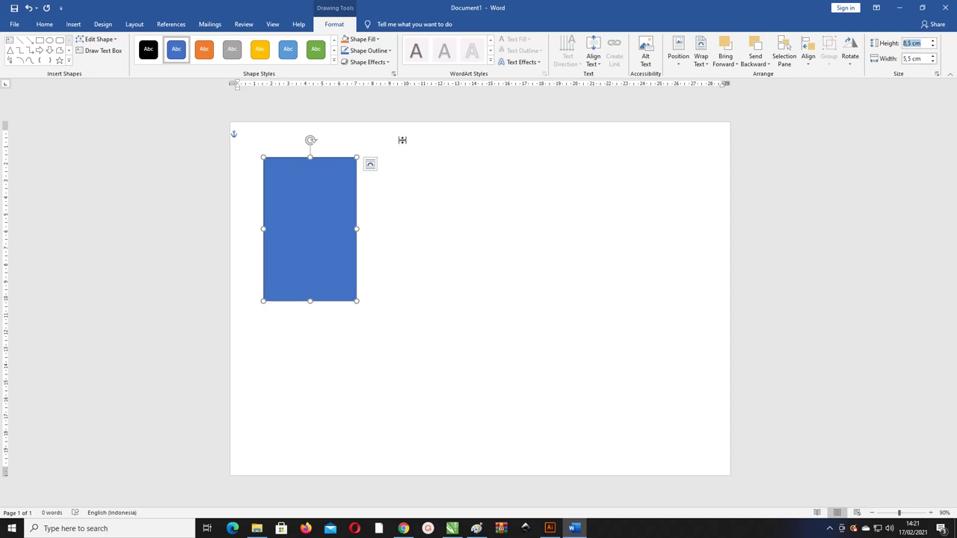
click(341, 181)
Step: Remove the rectangle's outline and set its fill to a picture from file
click(376, 50)
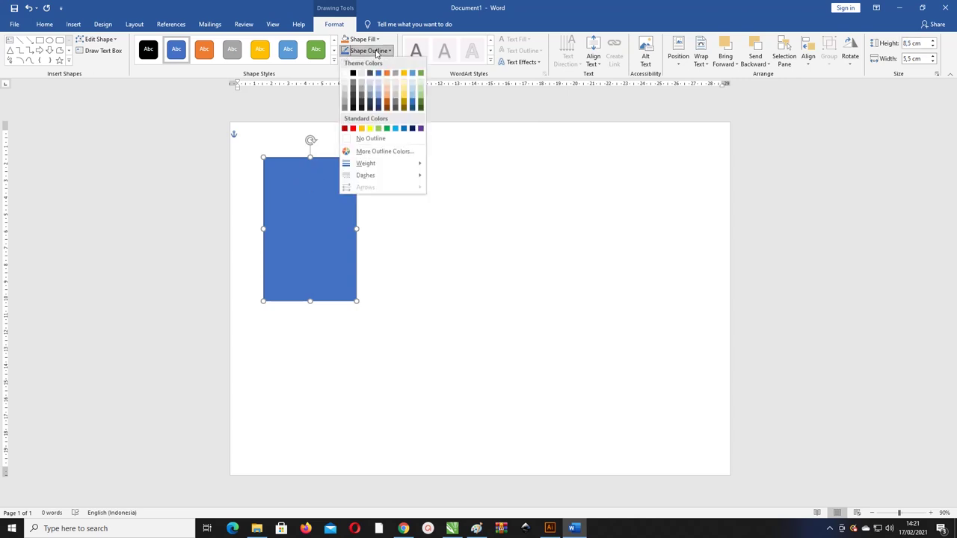
click(374, 138)
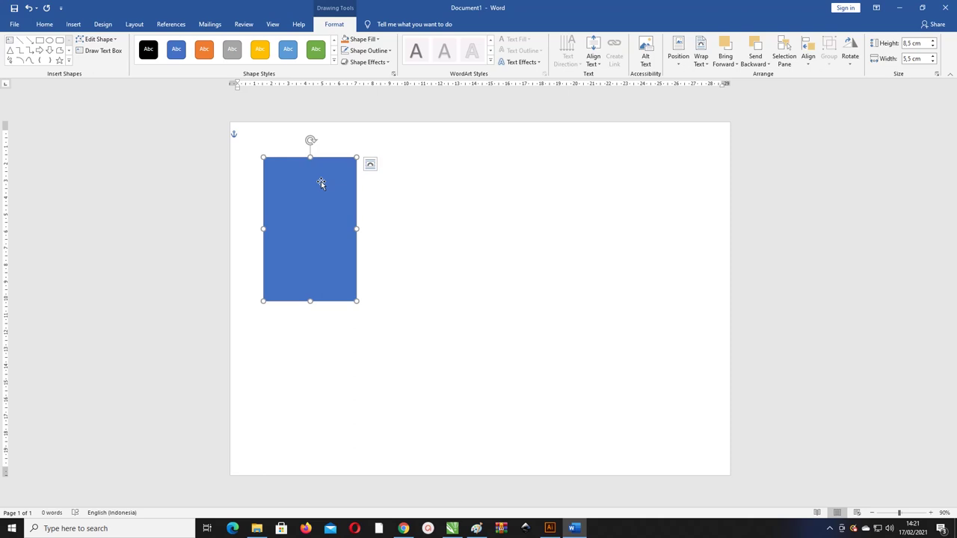
click(363, 39)
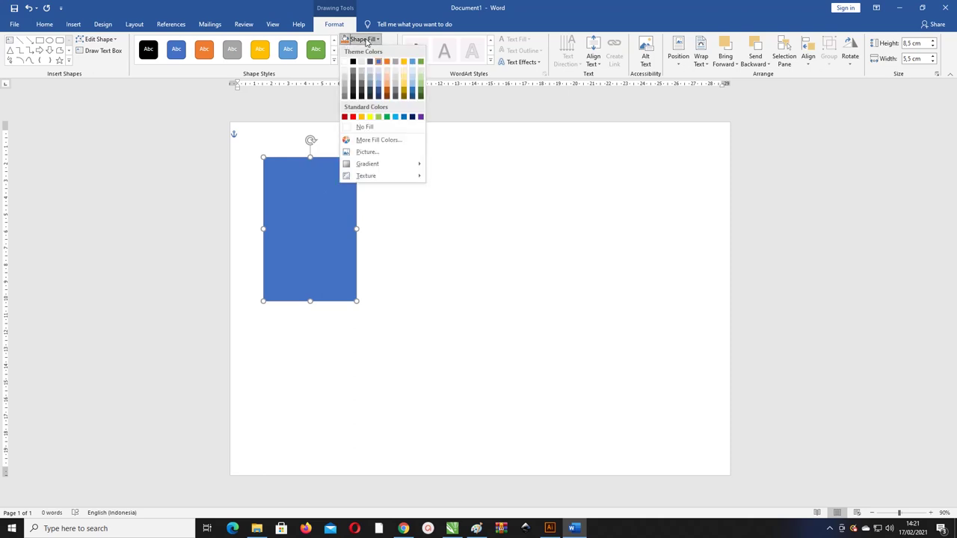
click(367, 152)
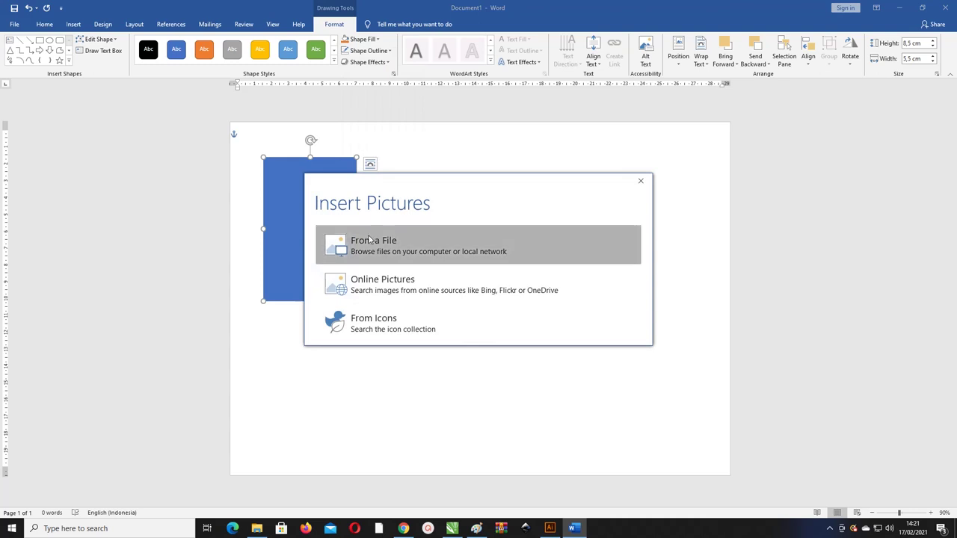
click(342, 242)
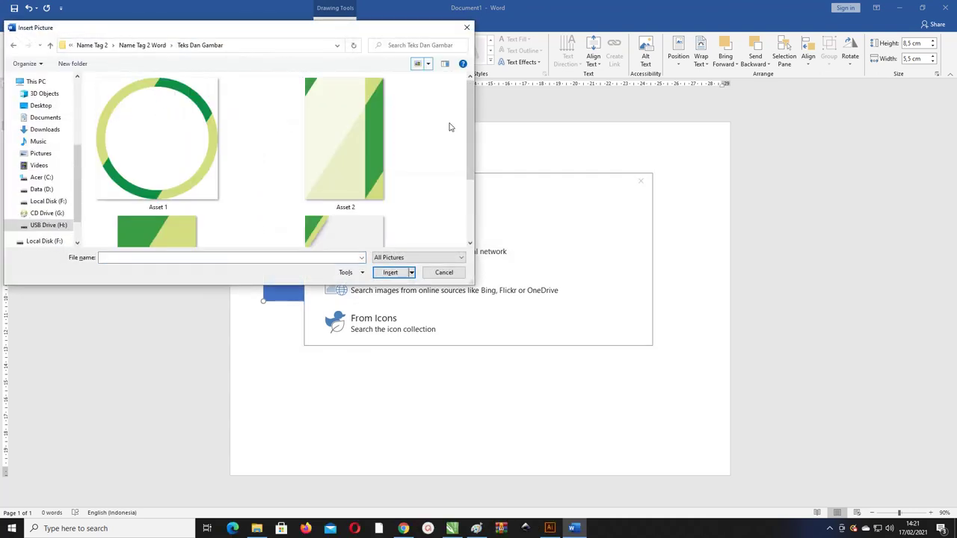
Step: Insert the Asset 2 image as the rectangle's green card background
mouse_move(467, 112)
mouse_down()
mouse_move(466, 164)
mouse_move(476, 94)
mouse_move(467, 177)
mouse_move(468, 89)
mouse_move(470, 142)
mouse_up()
click(339, 98)
click(157, 172)
click(338, 167)
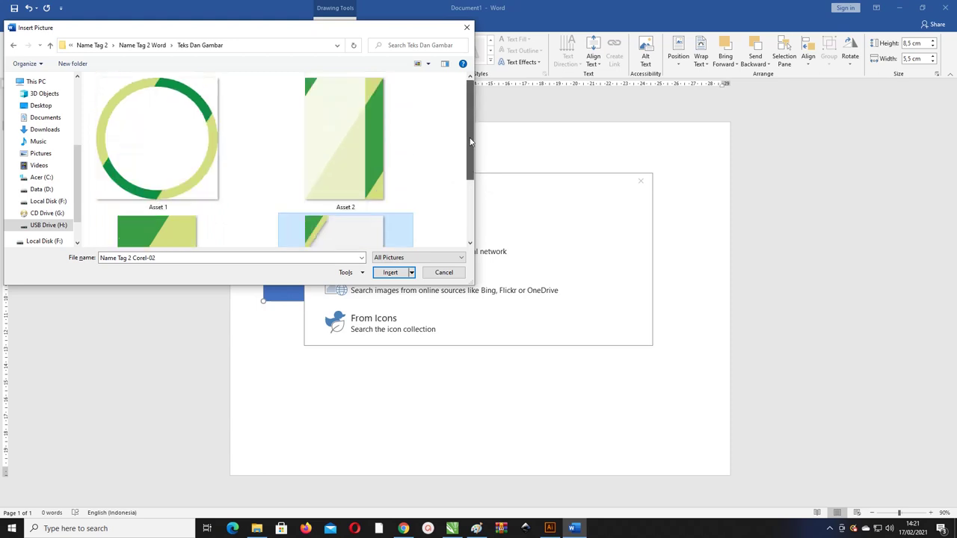
click(331, 142)
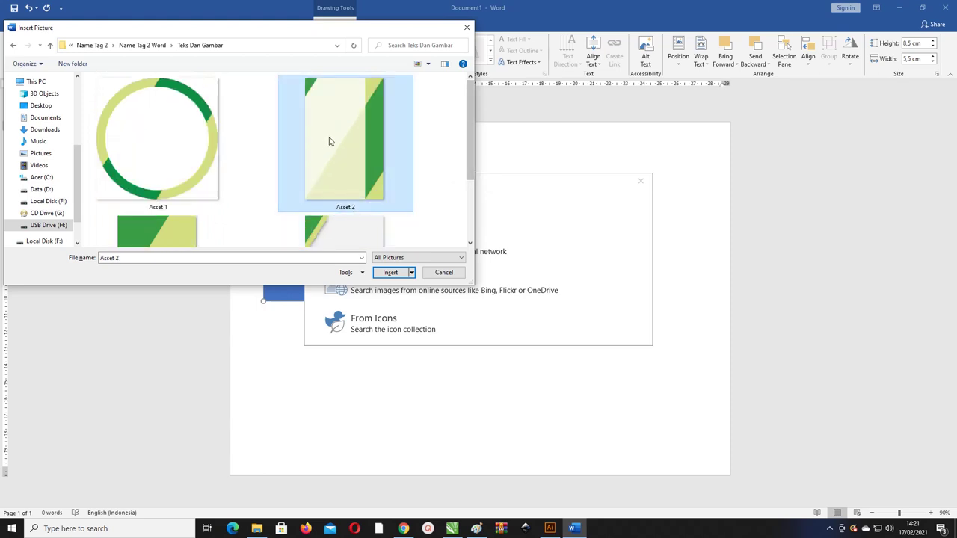
click(391, 273)
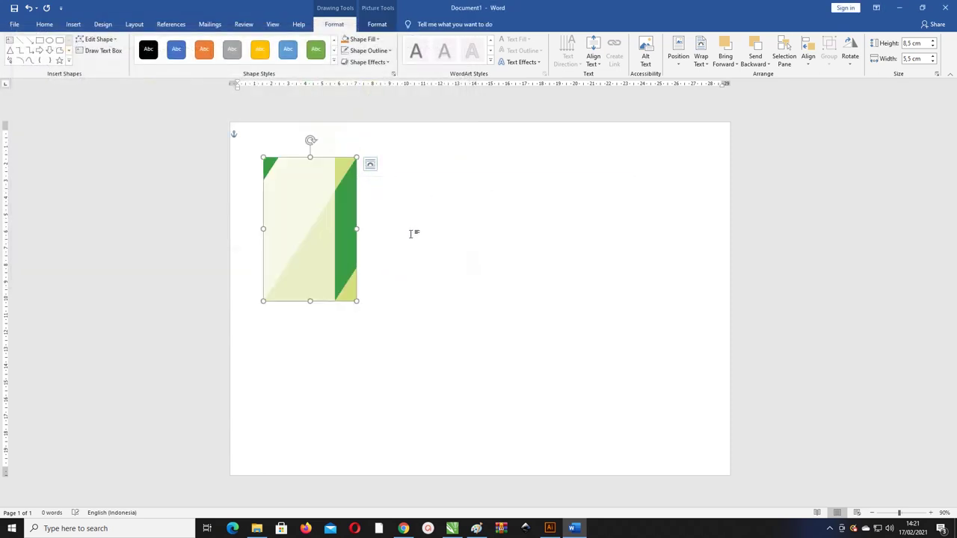
click(411, 234)
ctrl+scroll(308, 177, up, 1)
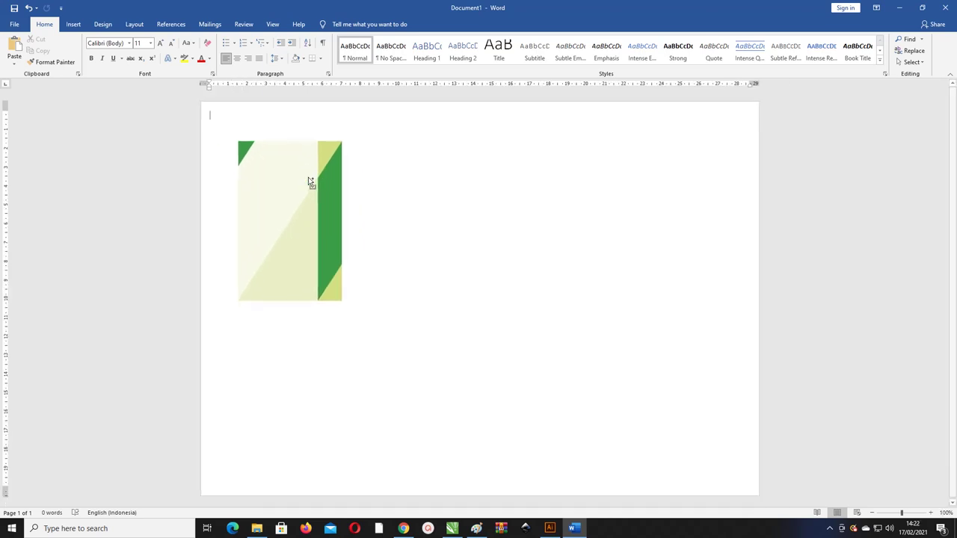
Step: Draw a text box, roughly 8,39 by 7,99 cm, beside the green card
click(308, 179)
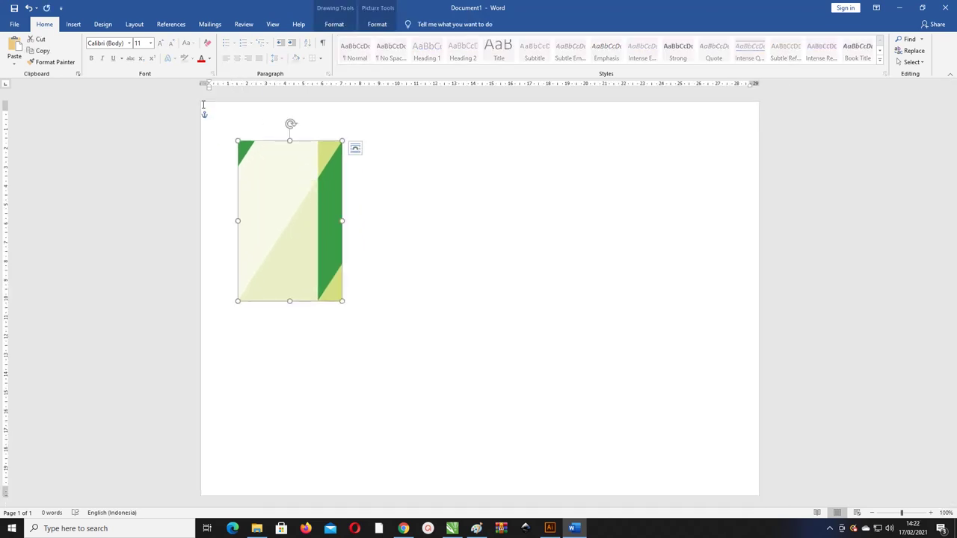
click(78, 27)
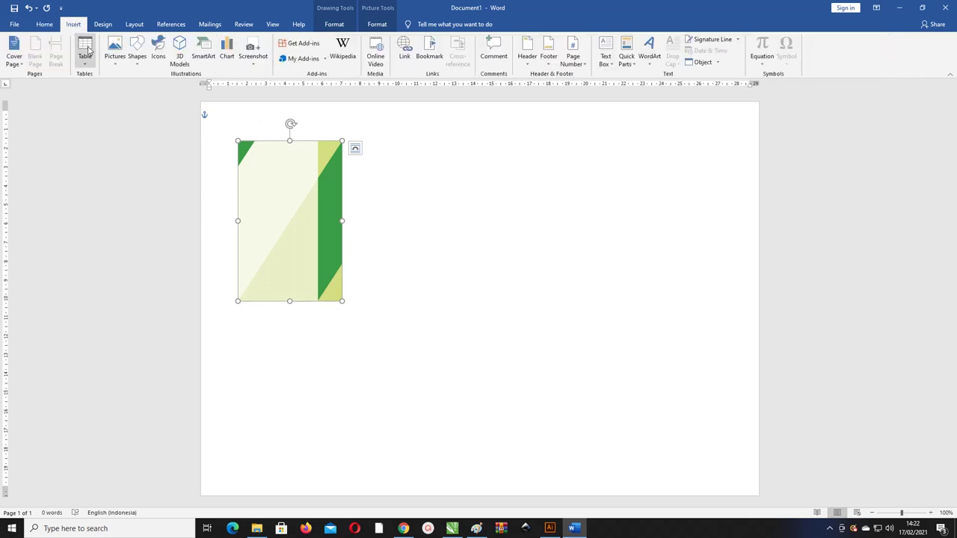
click(137, 50)
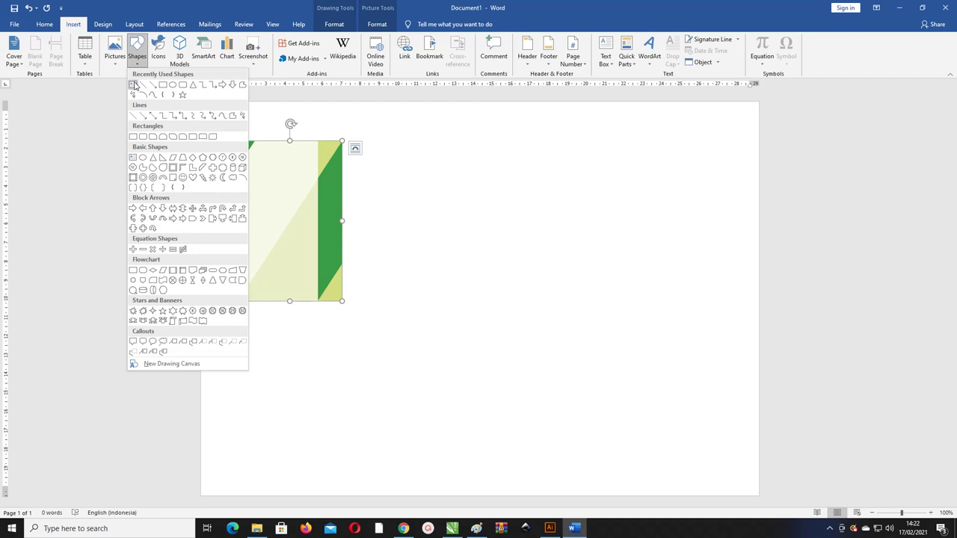
click(134, 85)
drag(384, 151, 535, 309)
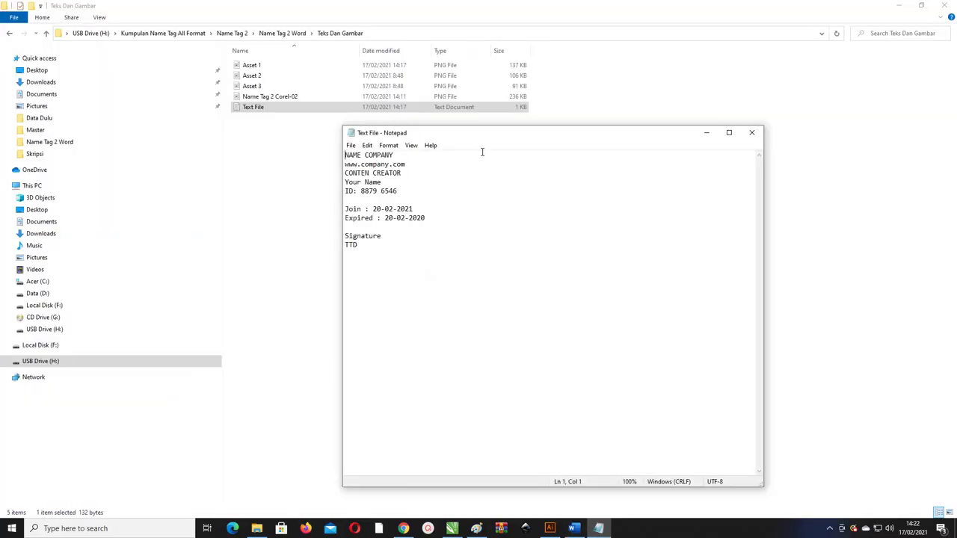
Step: Copy the first five Notepad lines, from company name through ID
drag(458, 137, 385, 91)
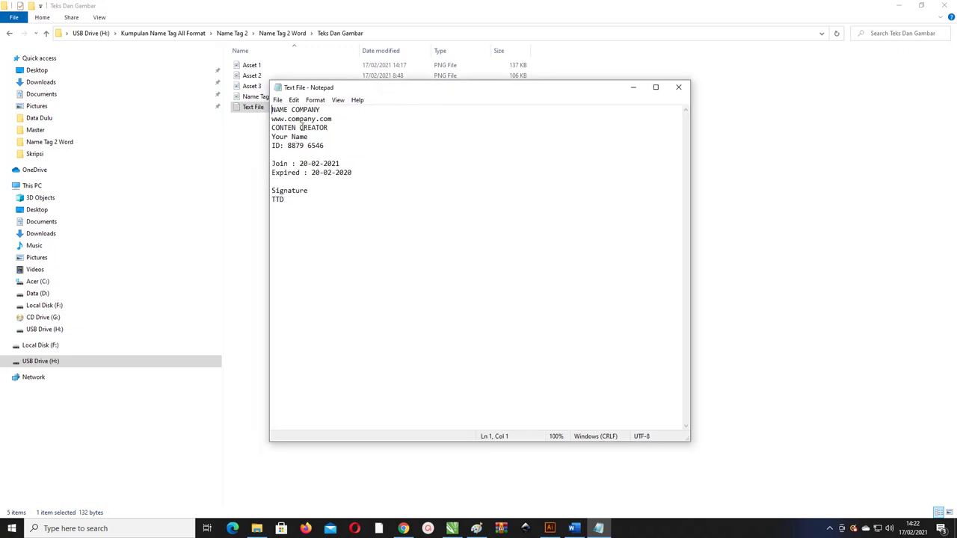
drag(340, 109, 255, 110)
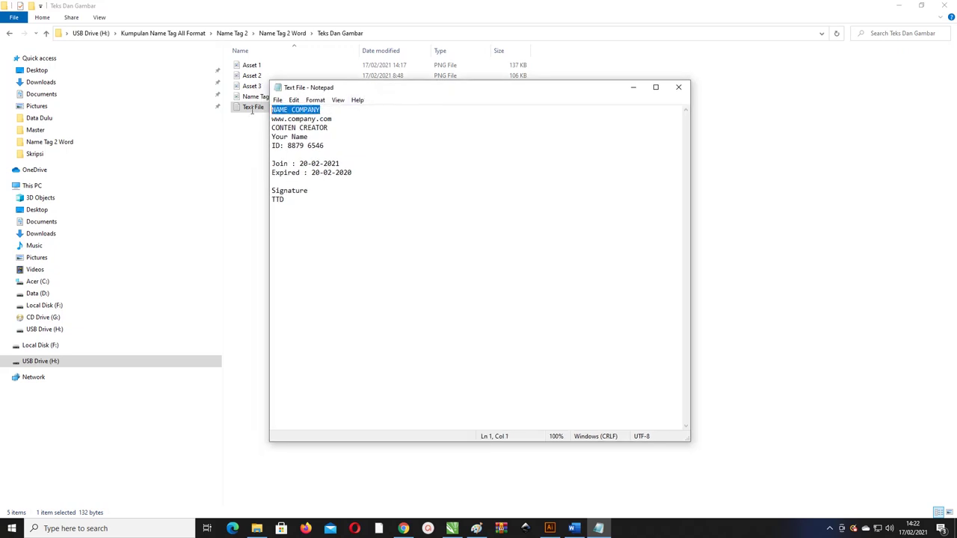
click(334, 118)
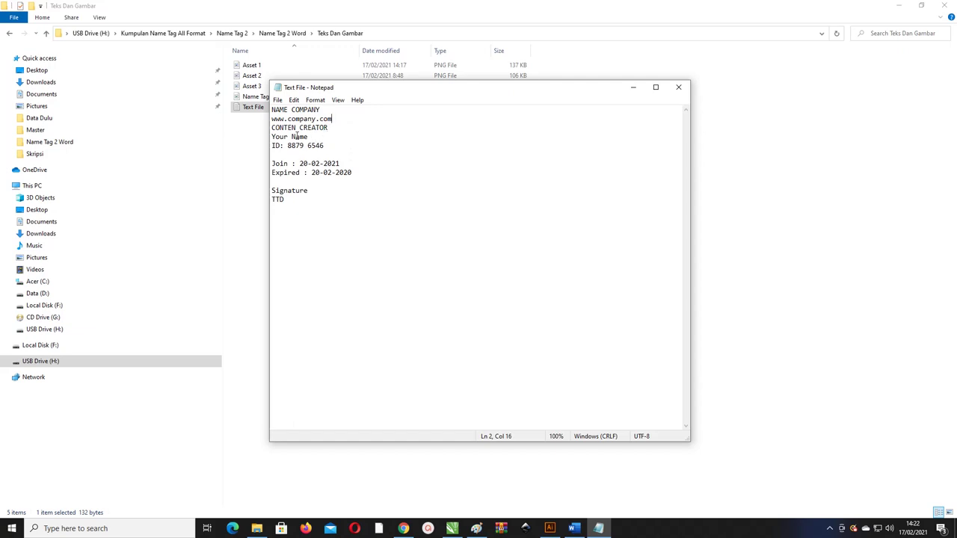
drag(333, 129, 271, 120)
drag(336, 146, 263, 107)
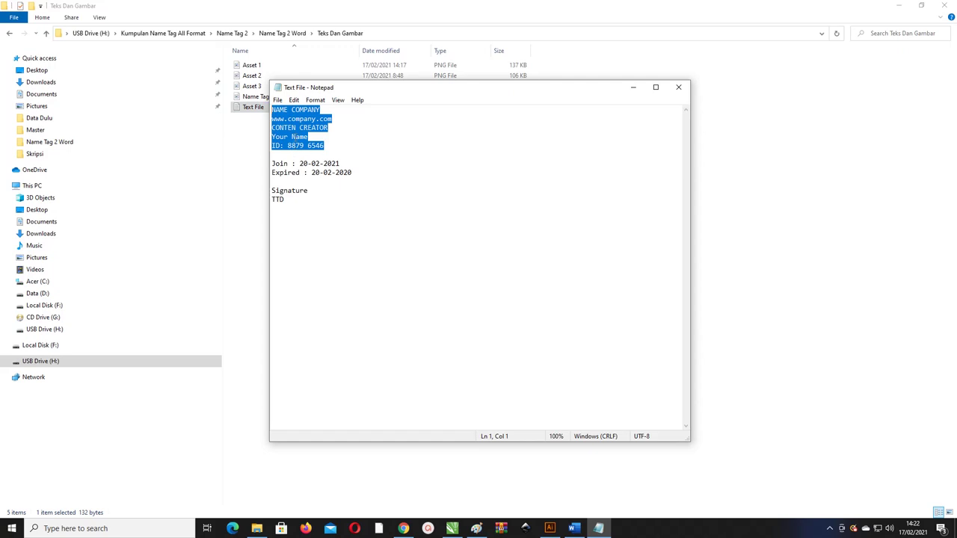
right_click(293, 136)
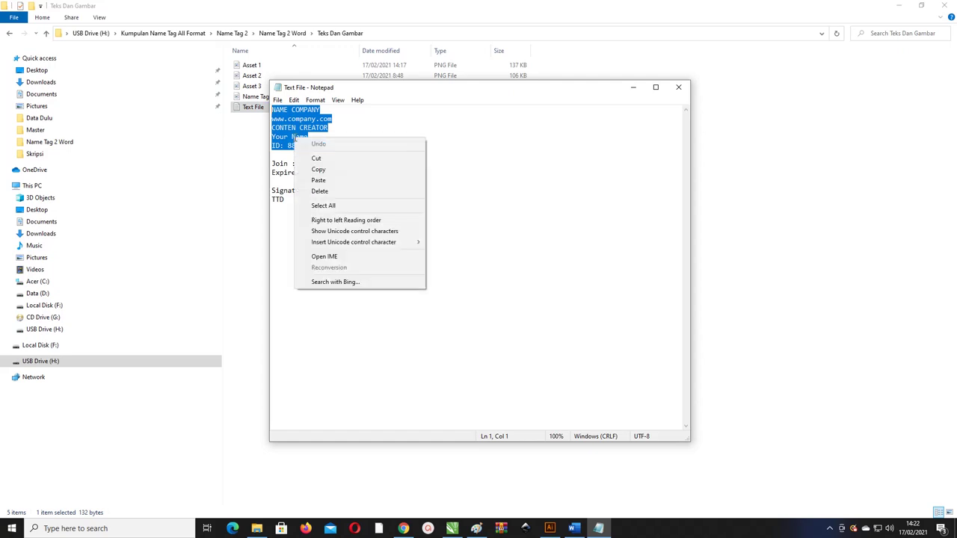
click(313, 163)
click(327, 136)
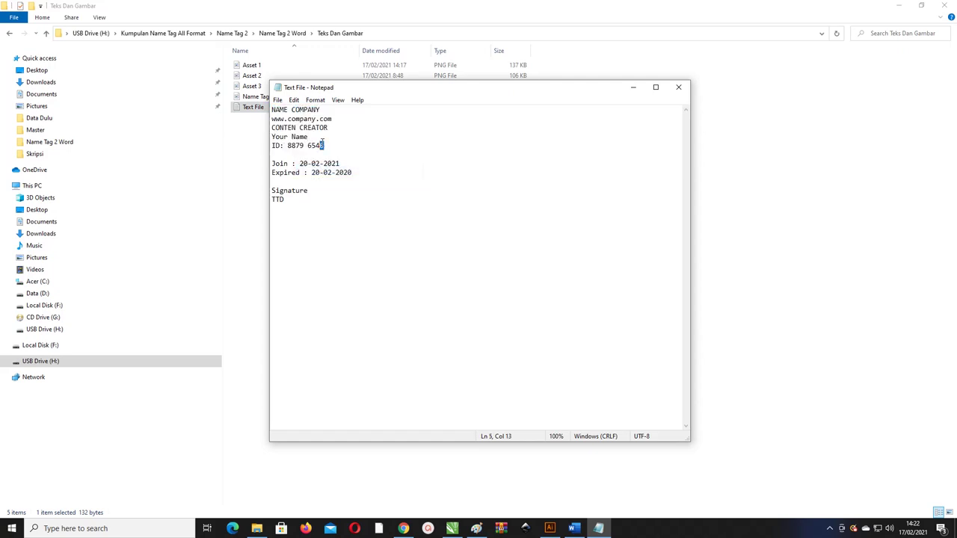
drag(324, 146, 255, 99)
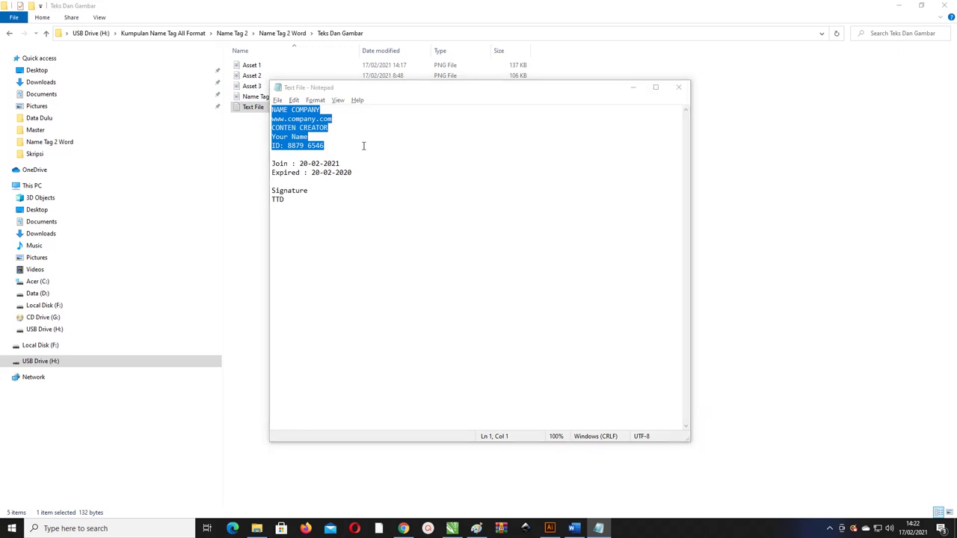
Step: Paste the five lines into the Word text box and select CONTEN CREATOR
key(alt+Tab)
key(alt+Tab)
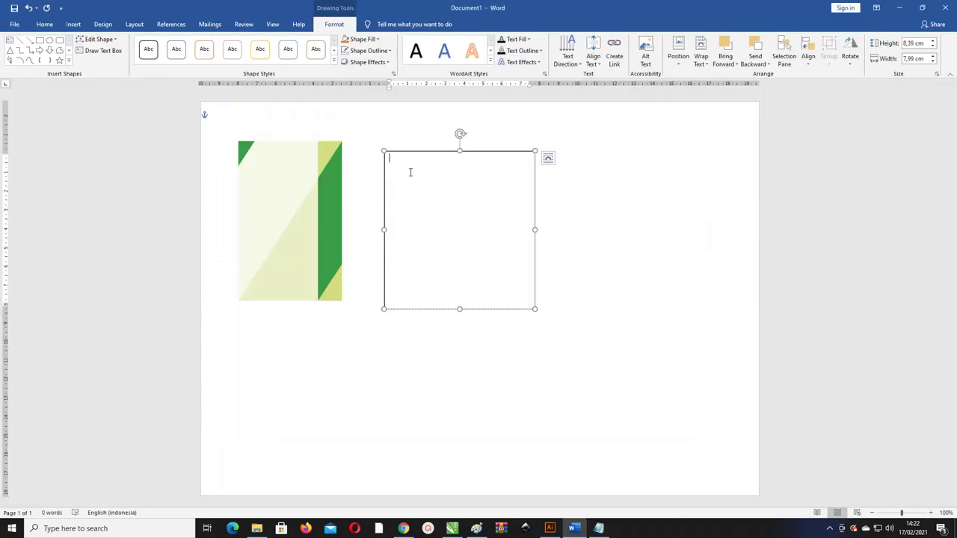
key(ctrl+v)
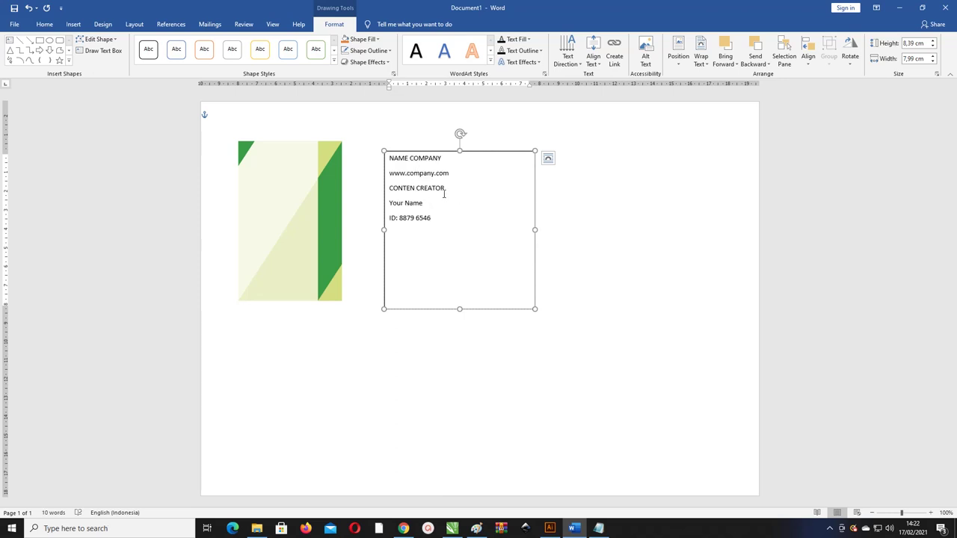
drag(454, 189, 379, 190)
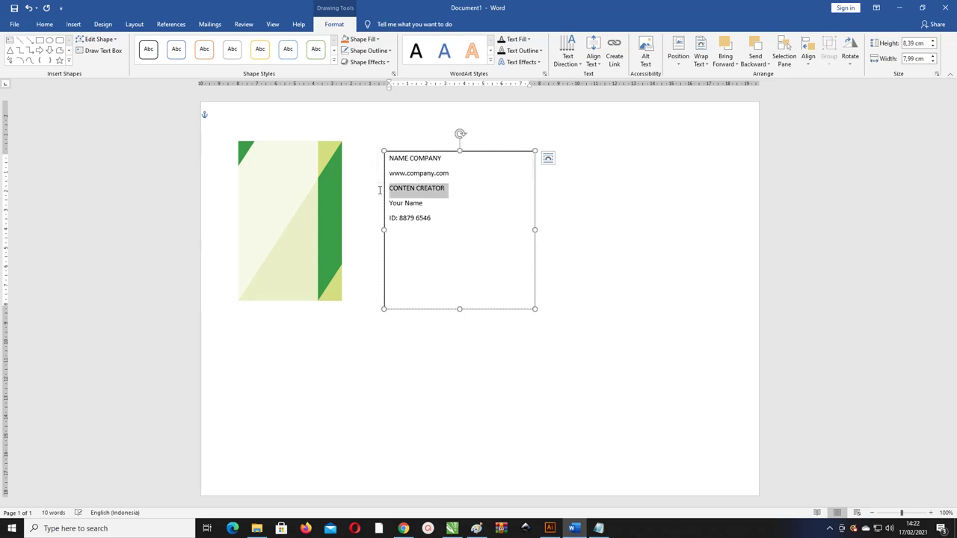
Step: Move the CONTEN CREATOR line into a duplicate text box to the right
key(Delete)
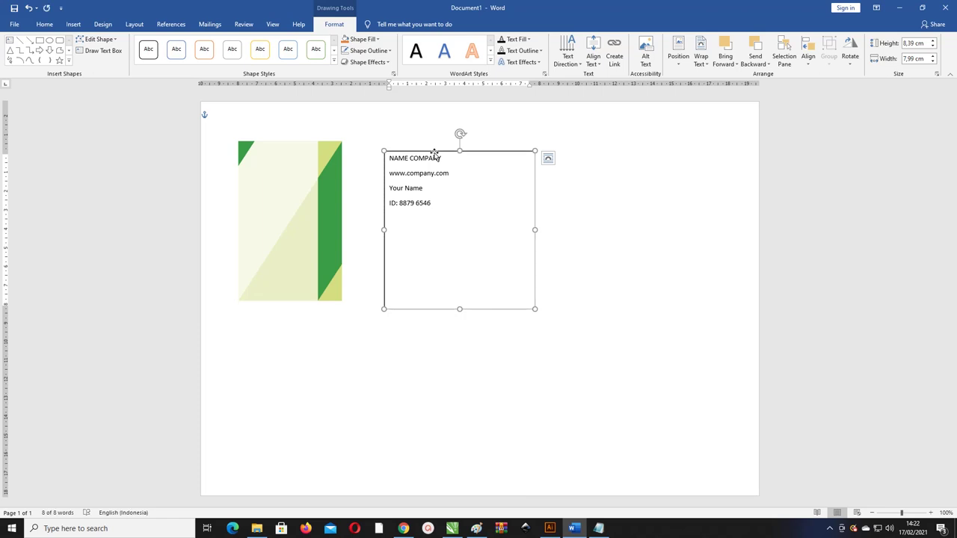
drag(433, 157, 630, 158)
click(629, 157)
key(ctrl+a)
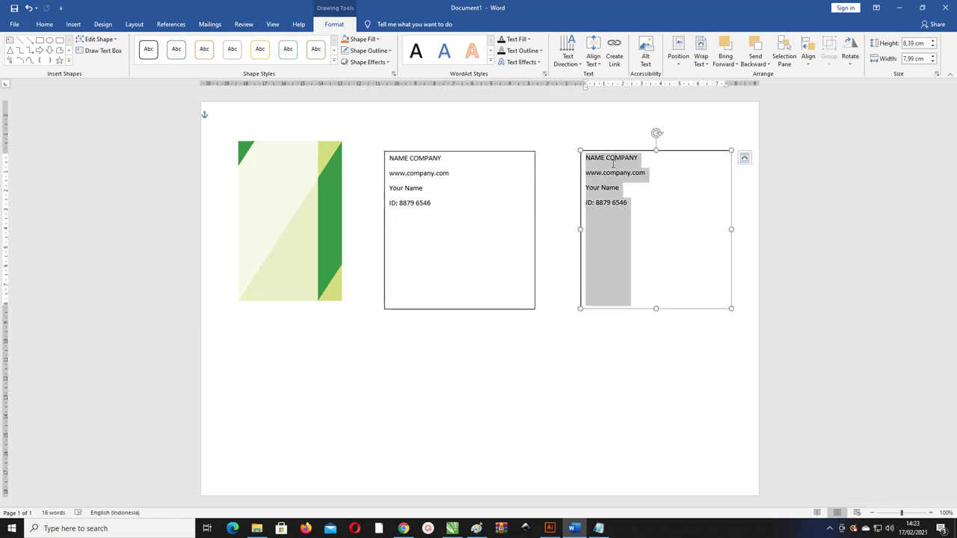
key(ctrl+v)
key(Escape)
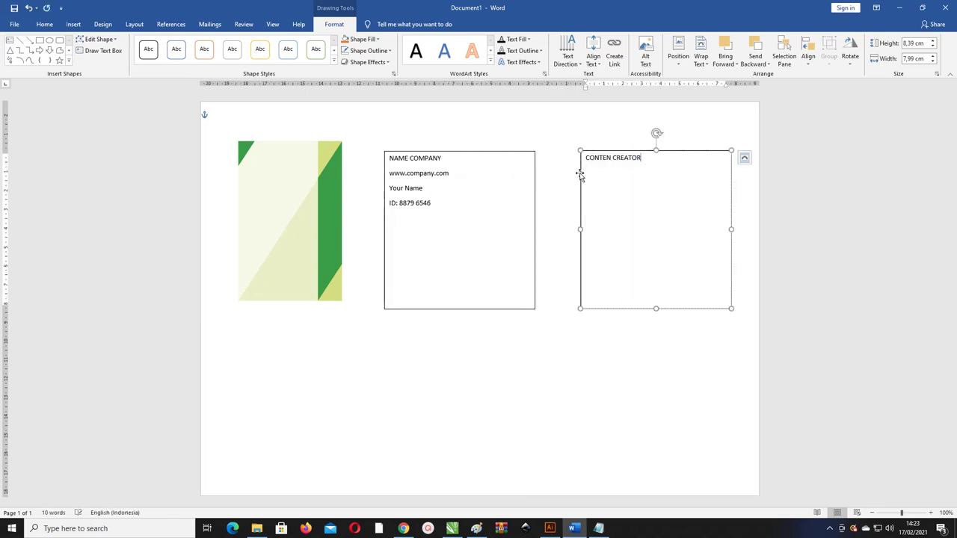
Step: Place the NAME COMPANY box over the green card with No Fill
click(448, 171)
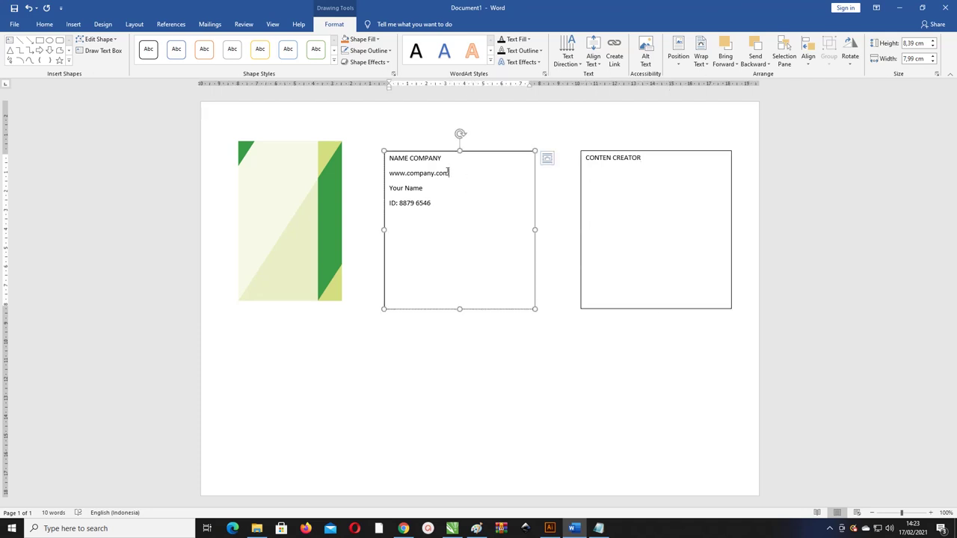
drag(435, 153, 286, 153)
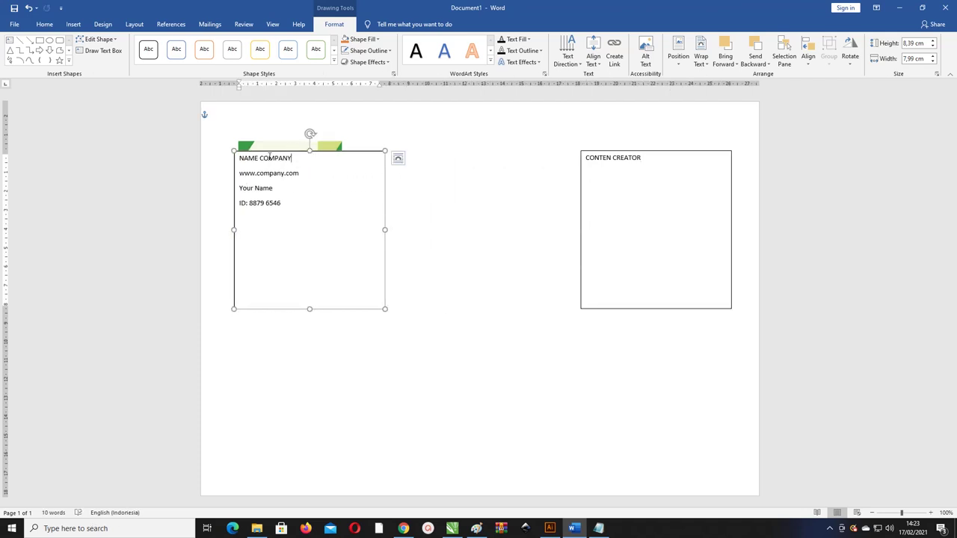
click(372, 39)
click(374, 130)
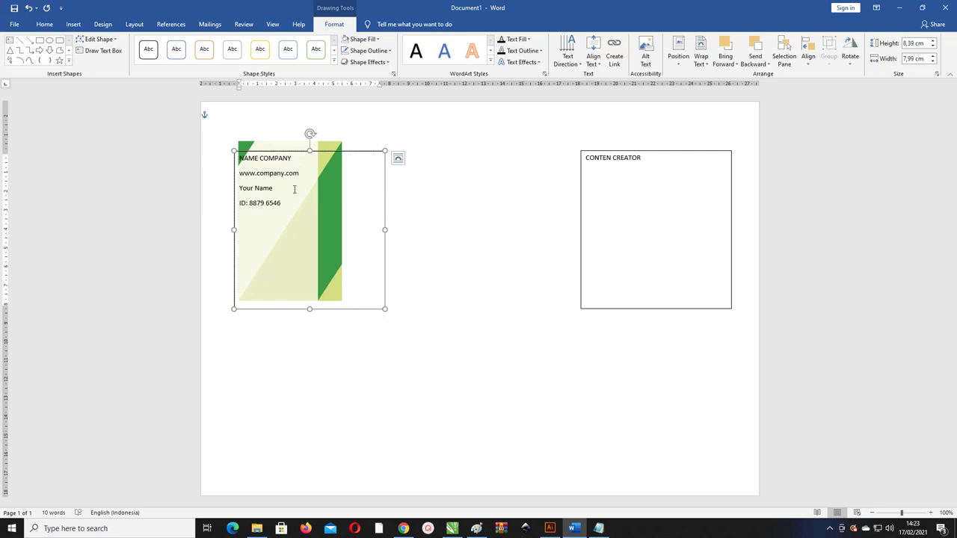
drag(302, 172, 228, 163)
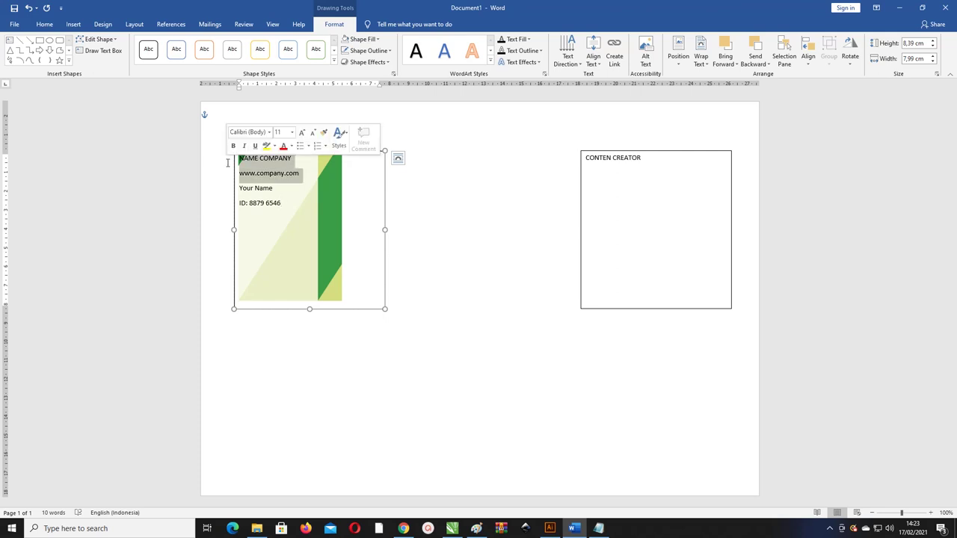
Step: Set all the card text to single line spacing
click(287, 171)
key(ctrl+a)
click(443, 53)
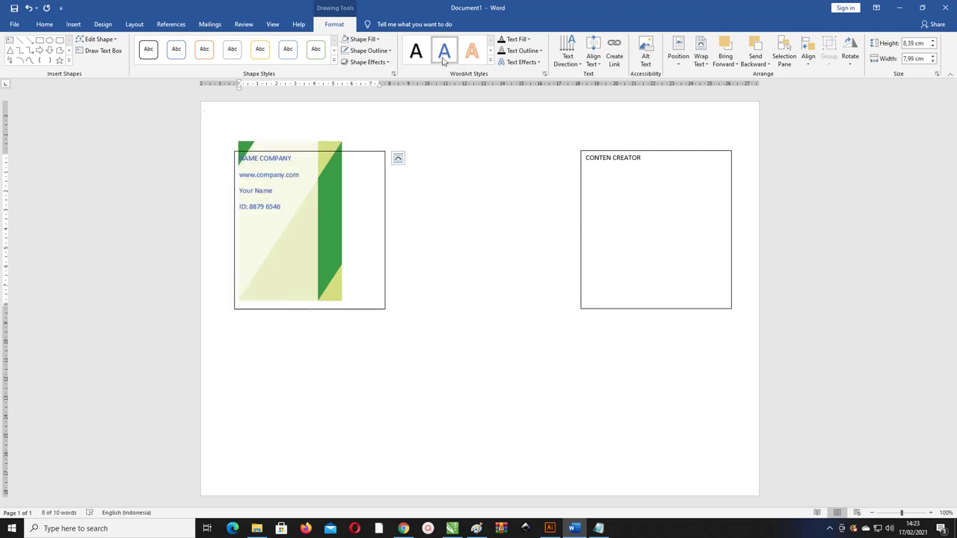
click(45, 23)
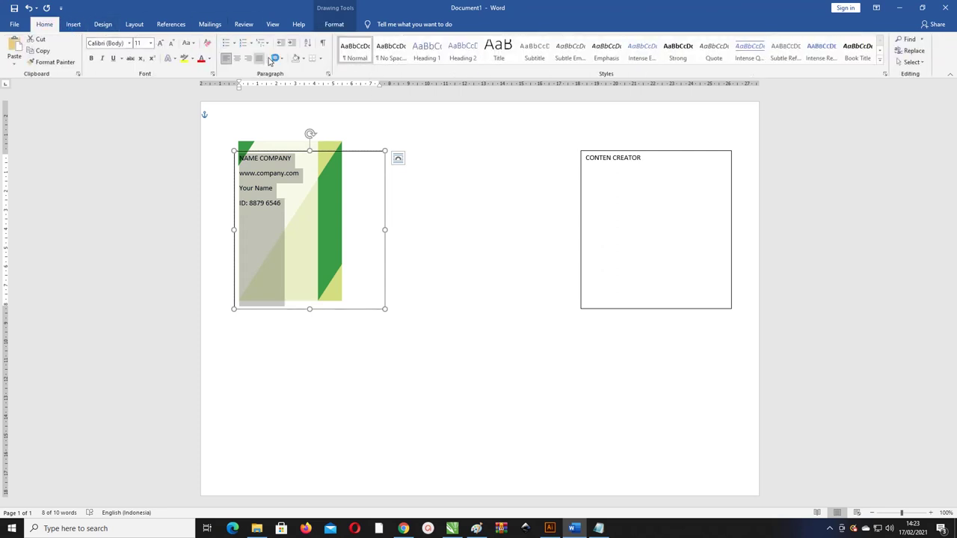
click(271, 59)
click(294, 170)
click(280, 61)
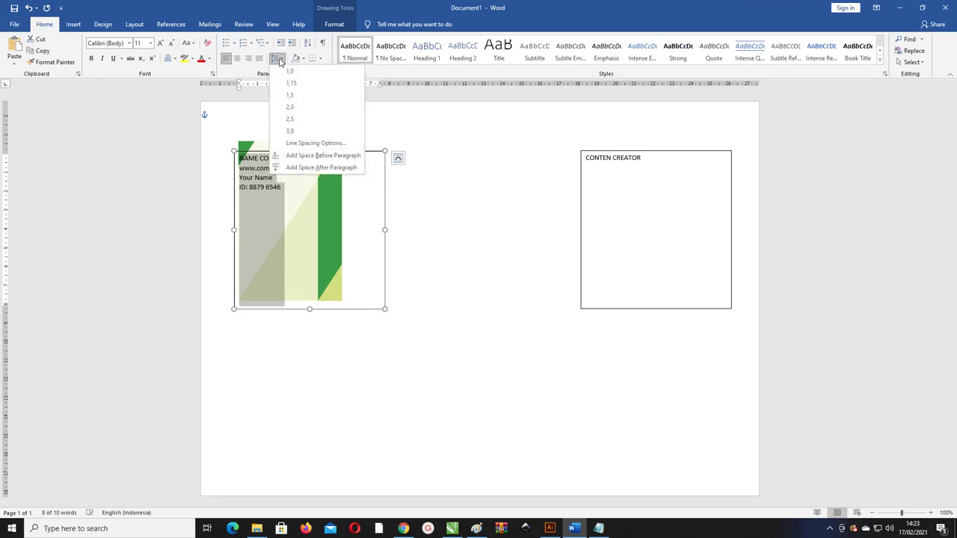
click(290, 71)
click(290, 174)
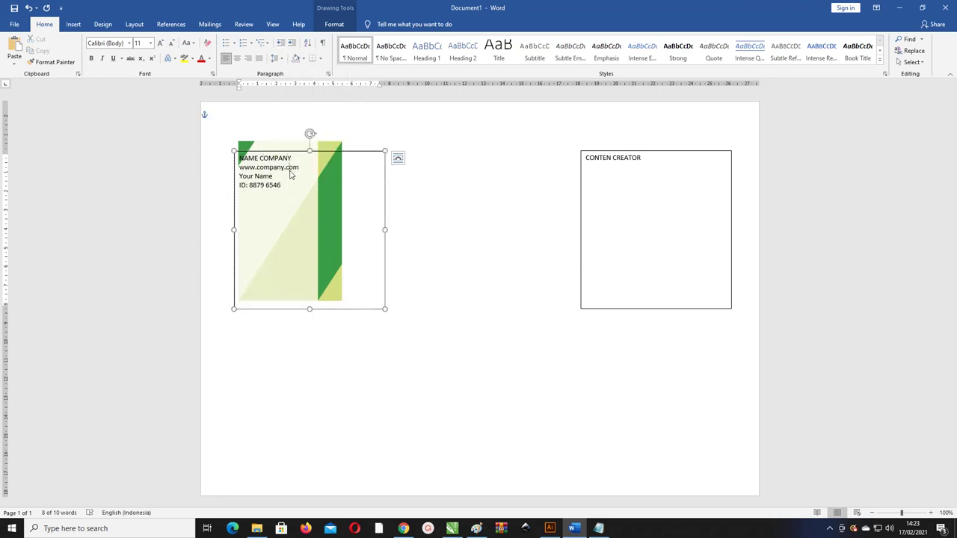
key(Return)
key(Return)
key(Return)
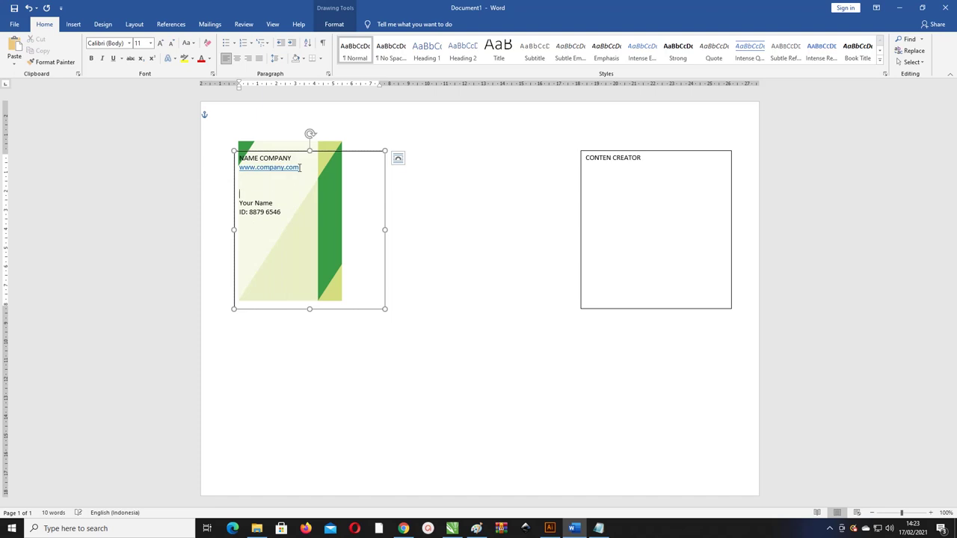
key(Return)
key(Return)
key(Return)
key(BackSpace)
key(ctrl+z)
key(ctrl+z)
key(ctrl+z)
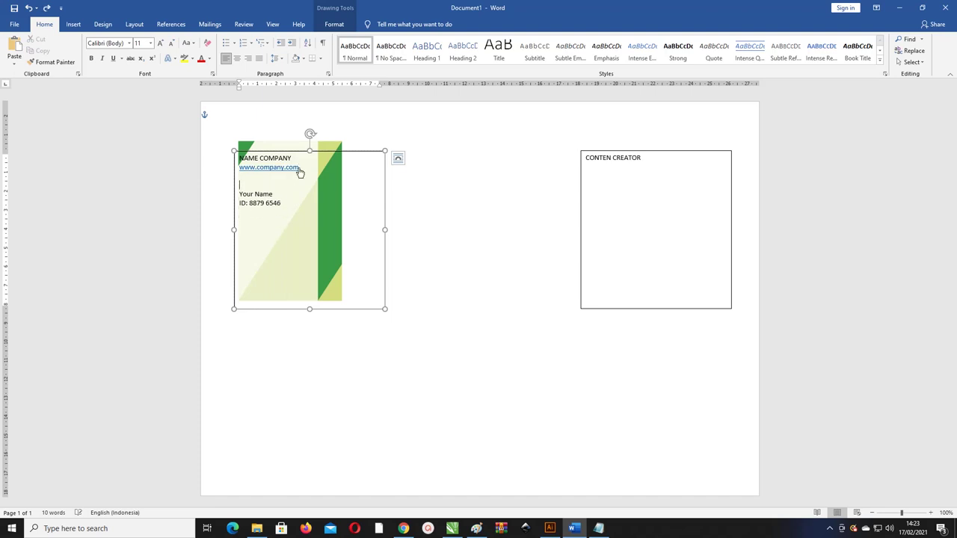
key(ctrl+z)
key(ctrl+z)
key(Return)
key(Return)
key(Return)
key(Return)
key(Return)
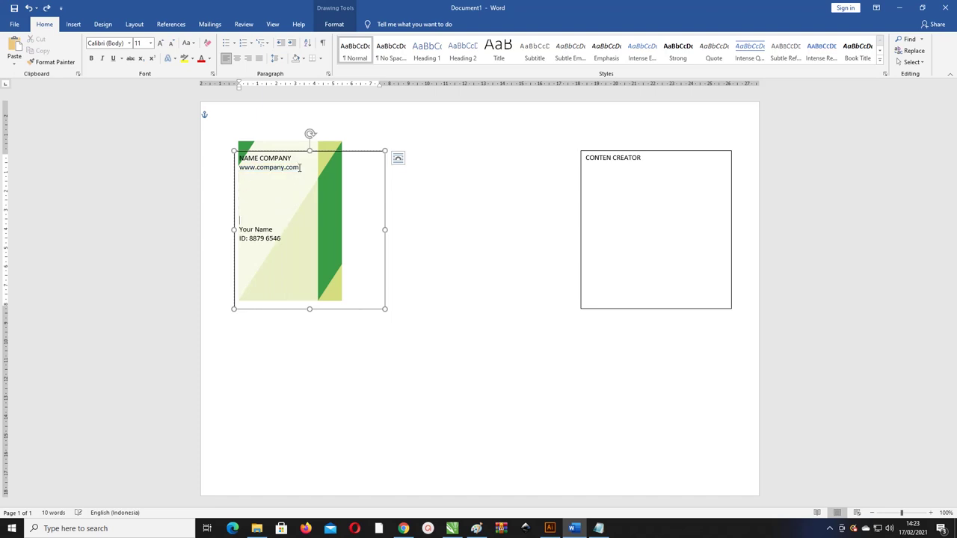
key(Return)
key(Return)
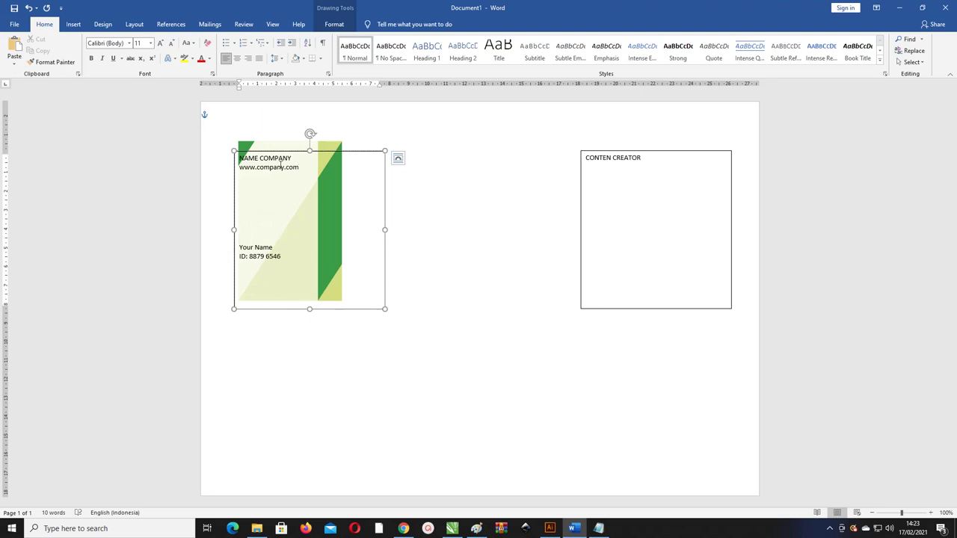
key(ctrl+a)
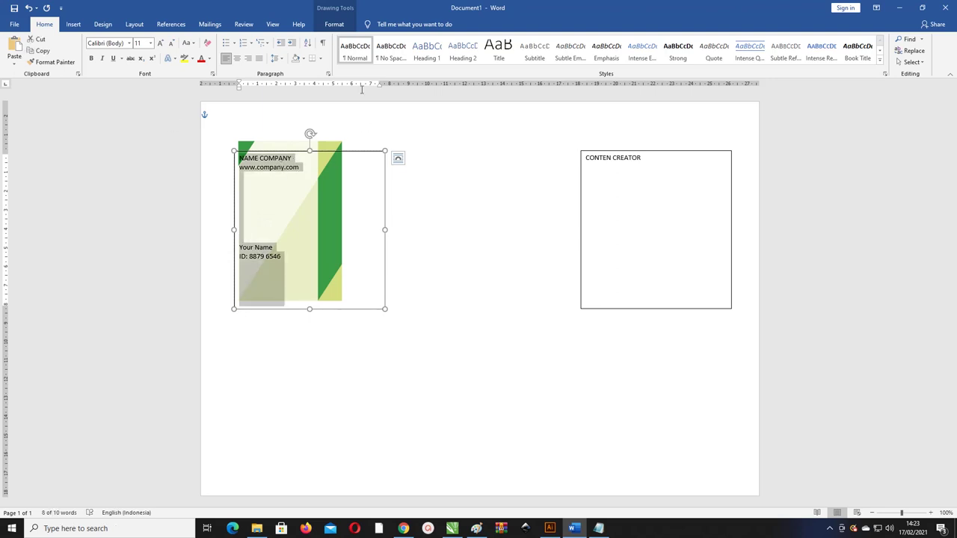
Step: Centre the card text, fit the box to the pale panel, and add a line above Your Name
click(237, 59)
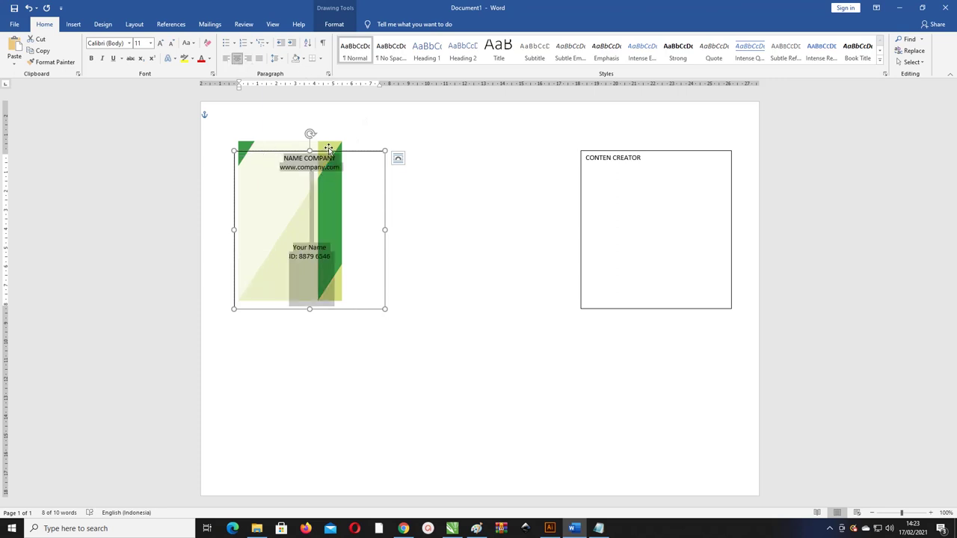
drag(385, 230, 318, 230)
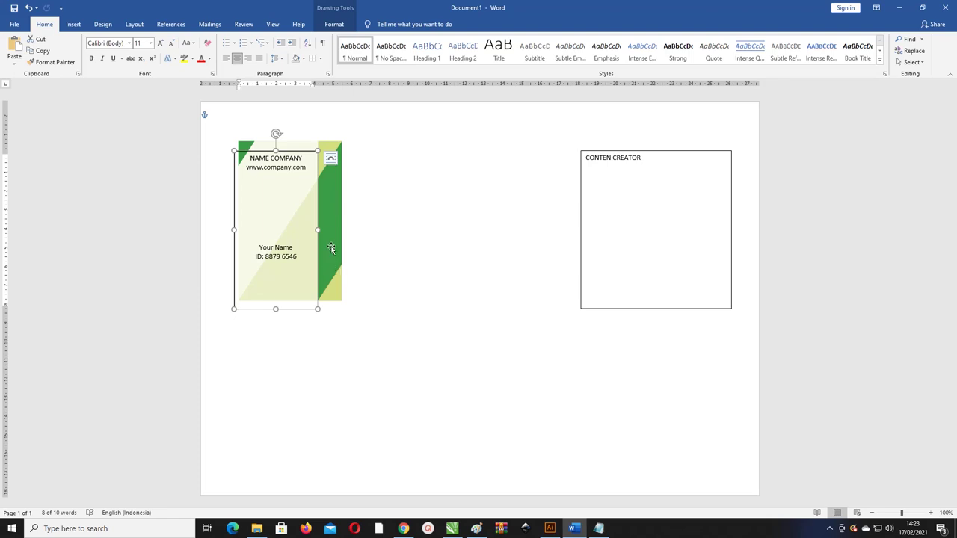
drag(290, 151, 289, 141)
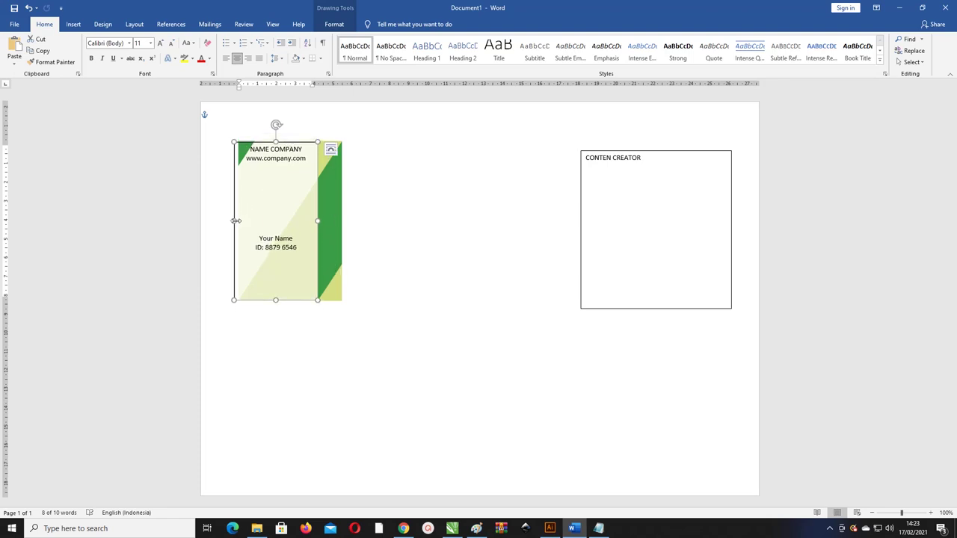
drag(236, 220, 240, 220)
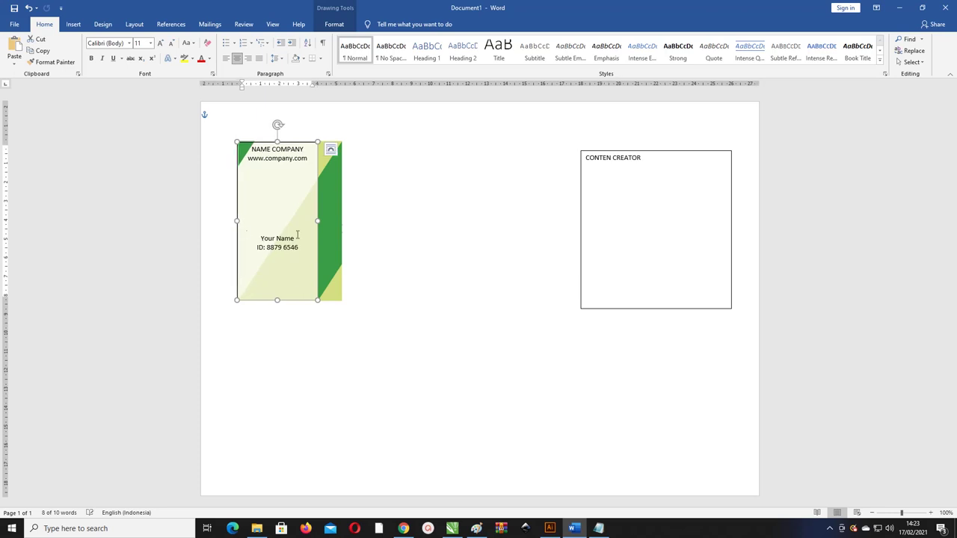
click(408, 191)
click(287, 211)
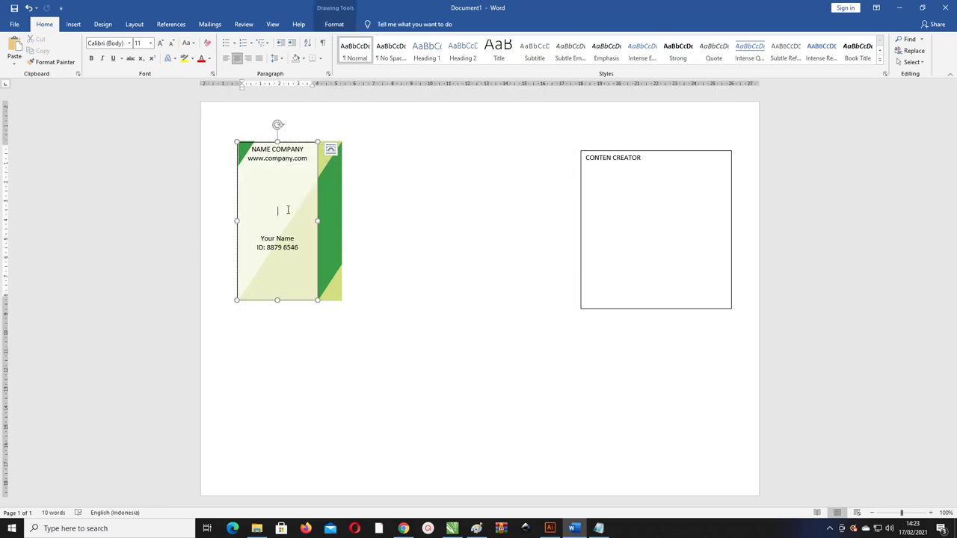
key(Return)
key(Return)
key(Return)
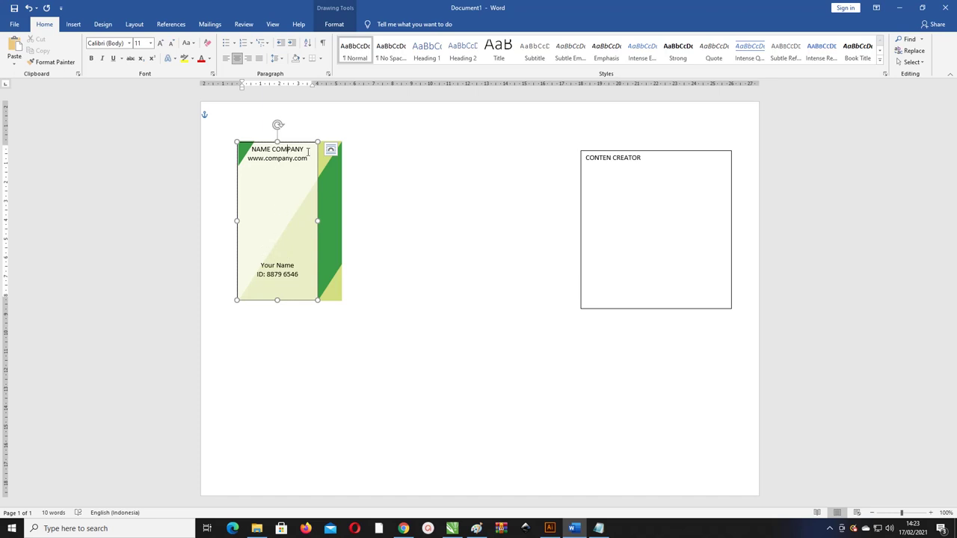
drag(307, 151, 222, 149)
drag(301, 154, 239, 163)
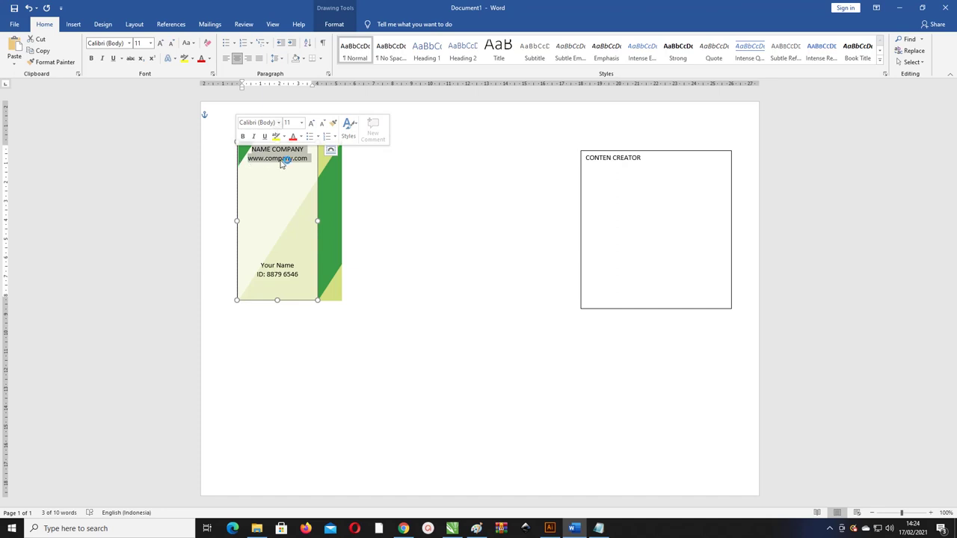
click(286, 163)
drag(311, 162, 233, 150)
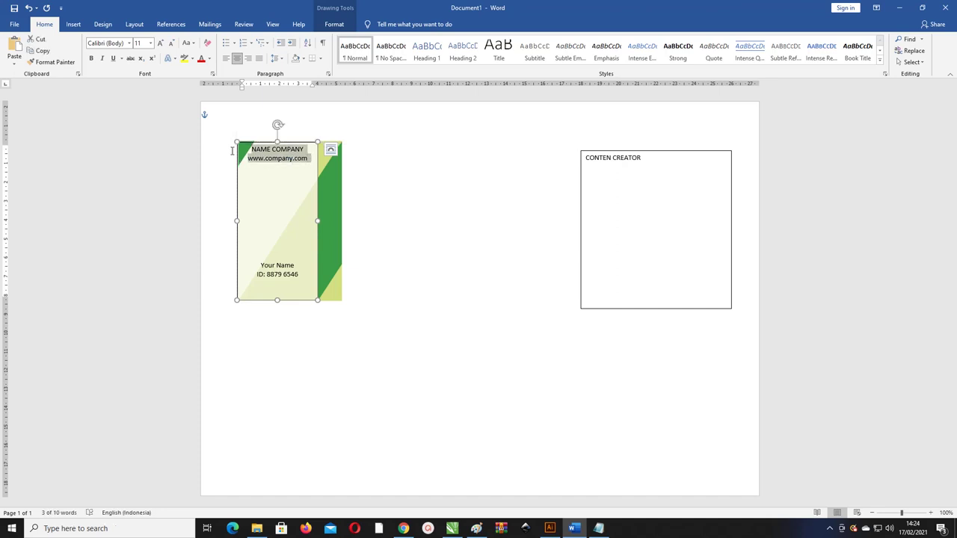
key(ctrl+b)
click(232, 149)
triple_click(232, 150)
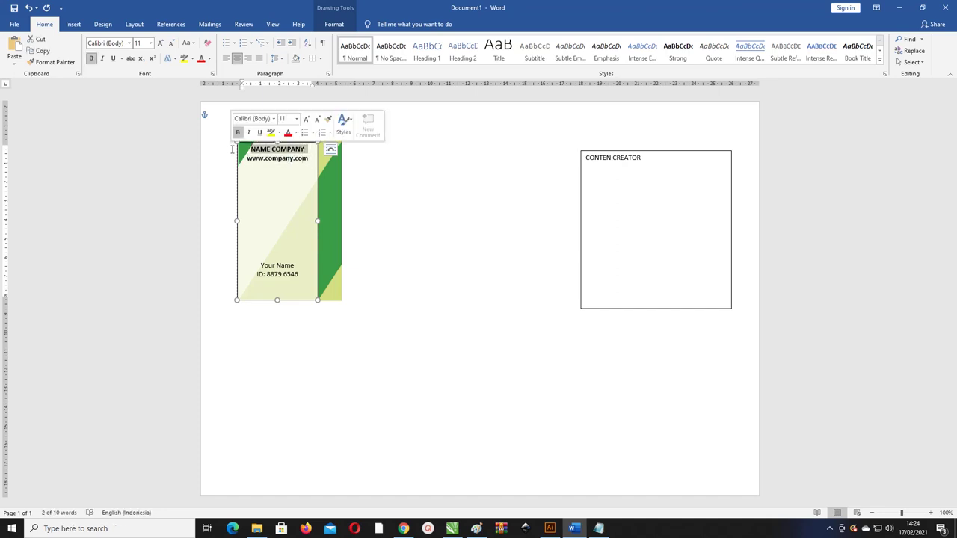
key(ctrl+shift+period)
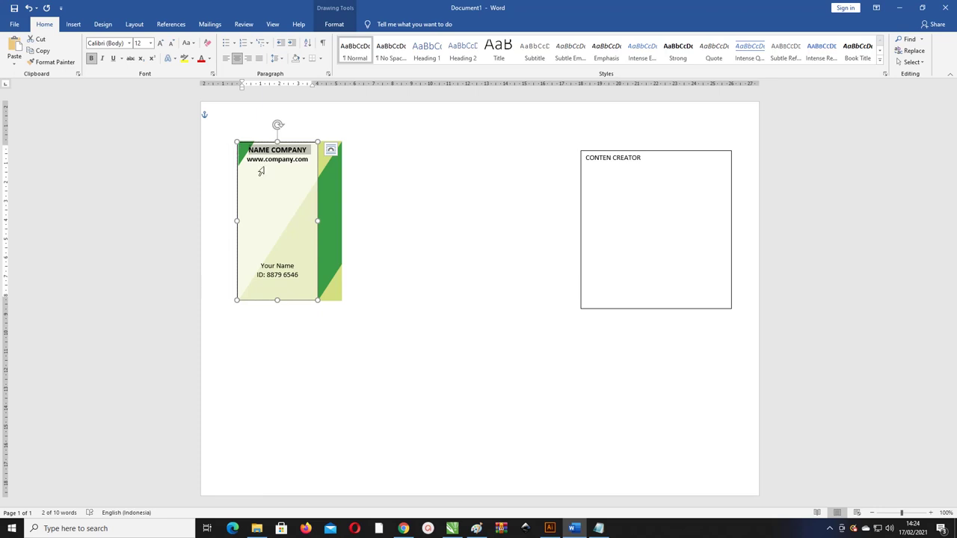
click(250, 160)
drag(248, 160, 333, 160)
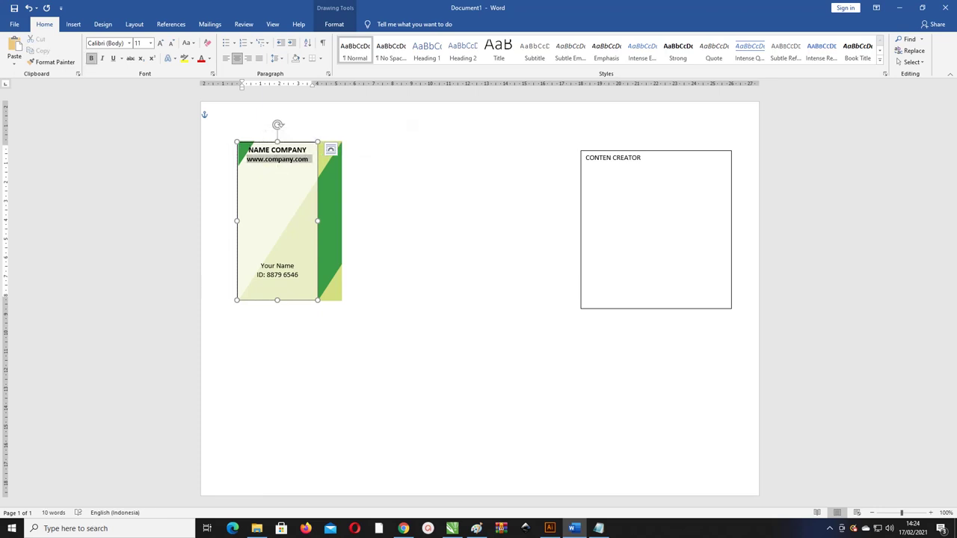
key(ctrl+shift+comma)
key(ctrl+shift+comma)
key(ctrl+shift+comma)
key(ctrl+shift+comma)
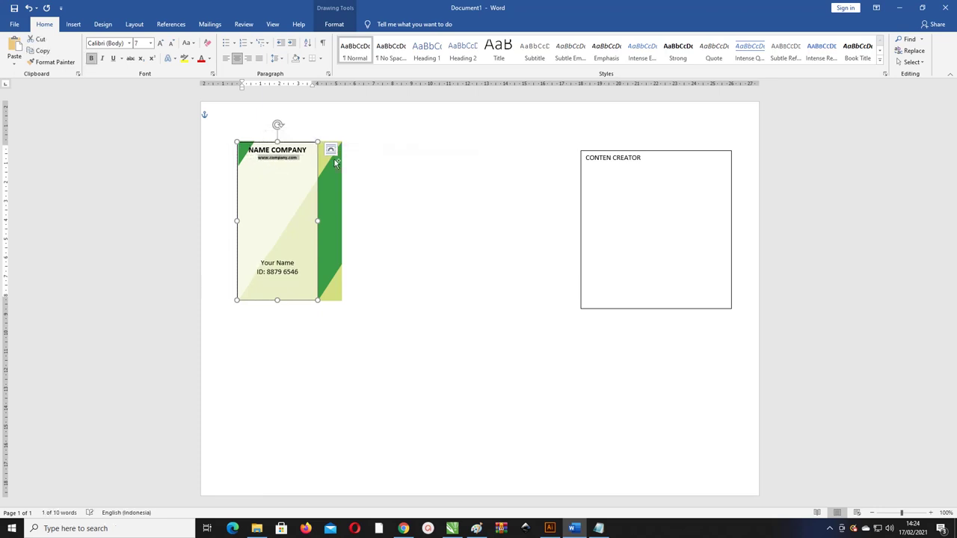
click(270, 150)
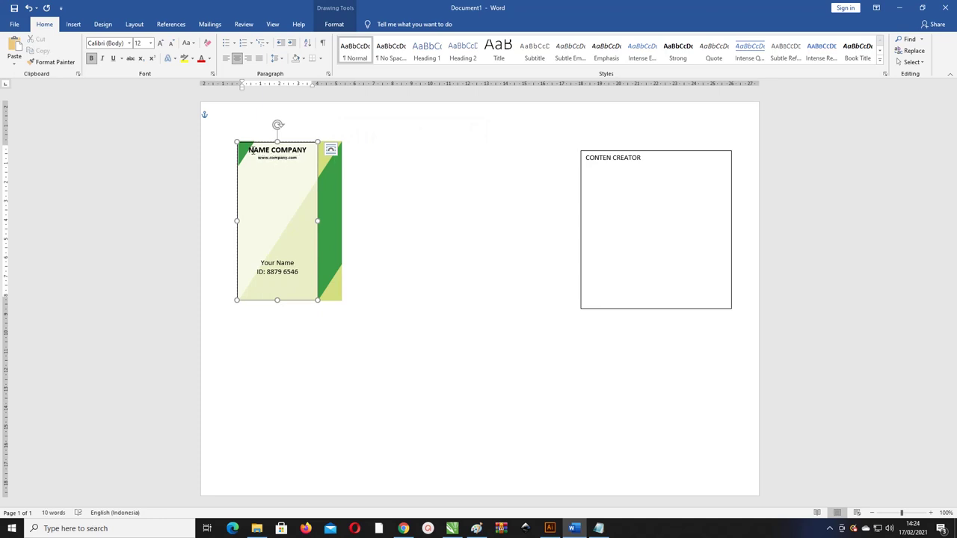
drag(252, 150, 296, 165)
key(ctrl+shift+period)
key(ctrl+shift+period)
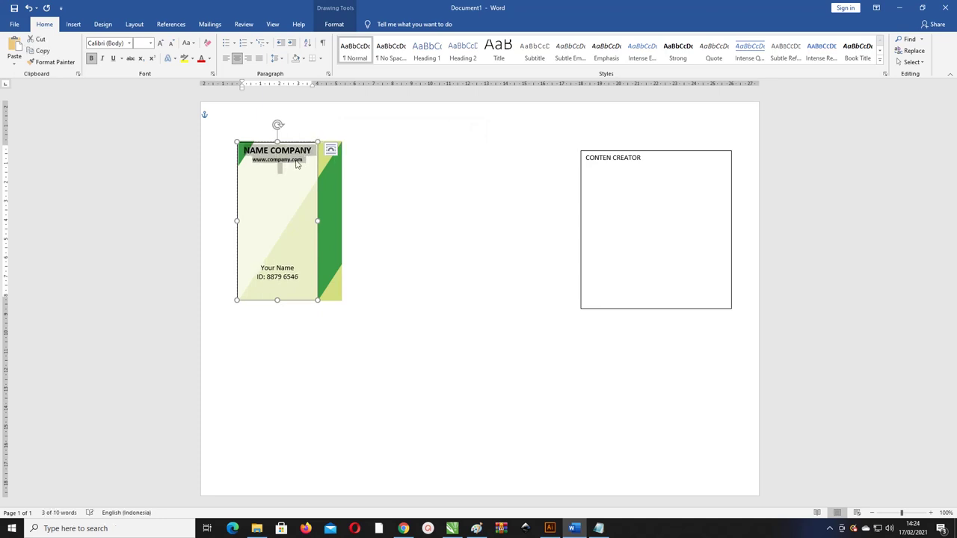
drag(303, 160, 236, 149)
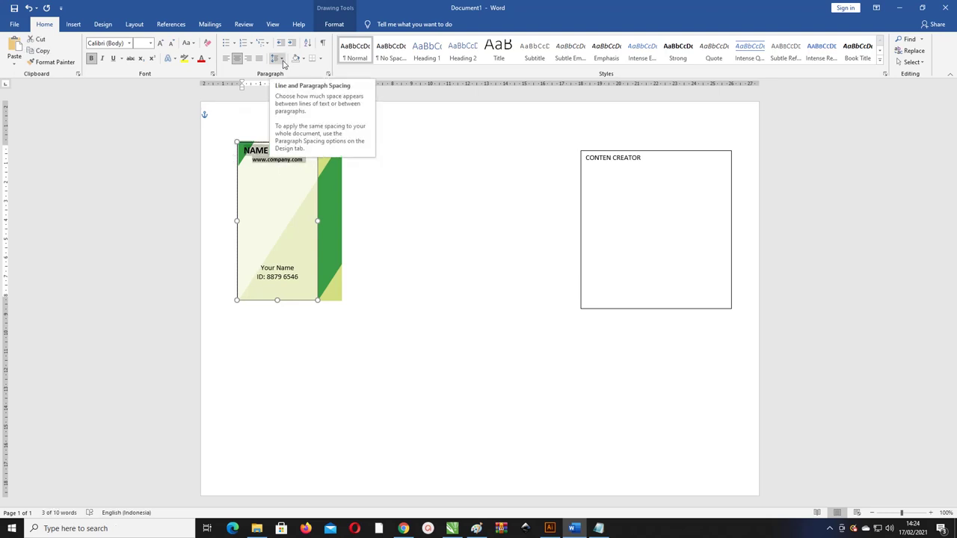
Step: Switch the header's line spacing to an Exactly value in Line Spacing Options
click(282, 60)
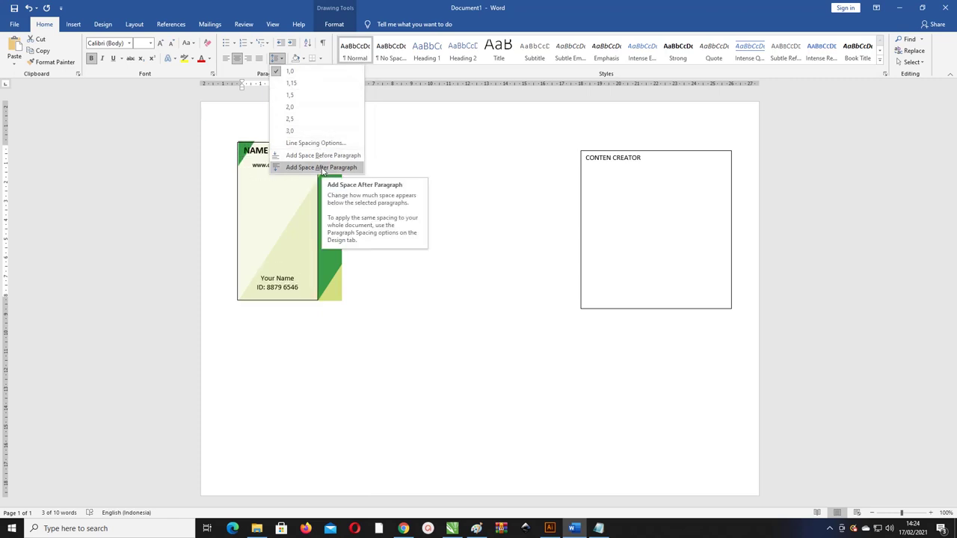
click(323, 170)
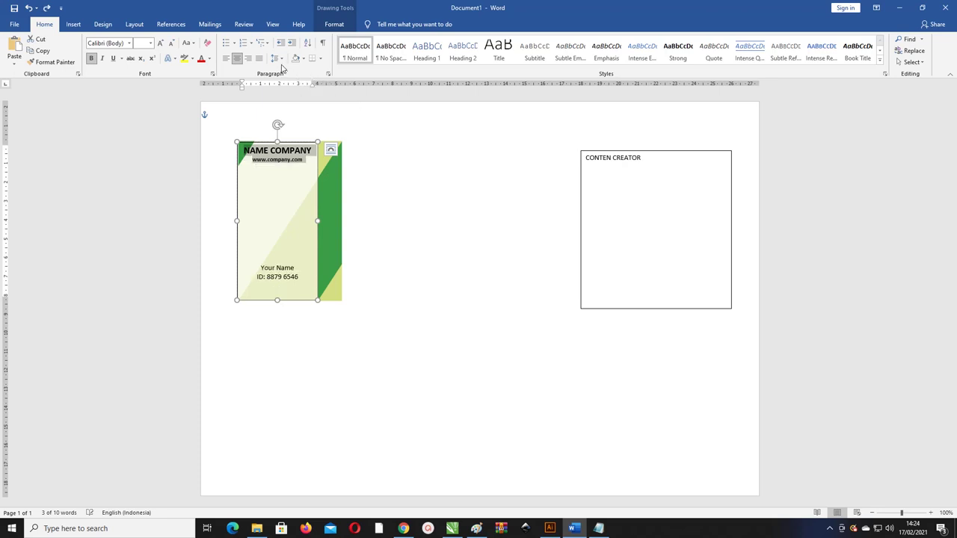
click(278, 58)
click(315, 143)
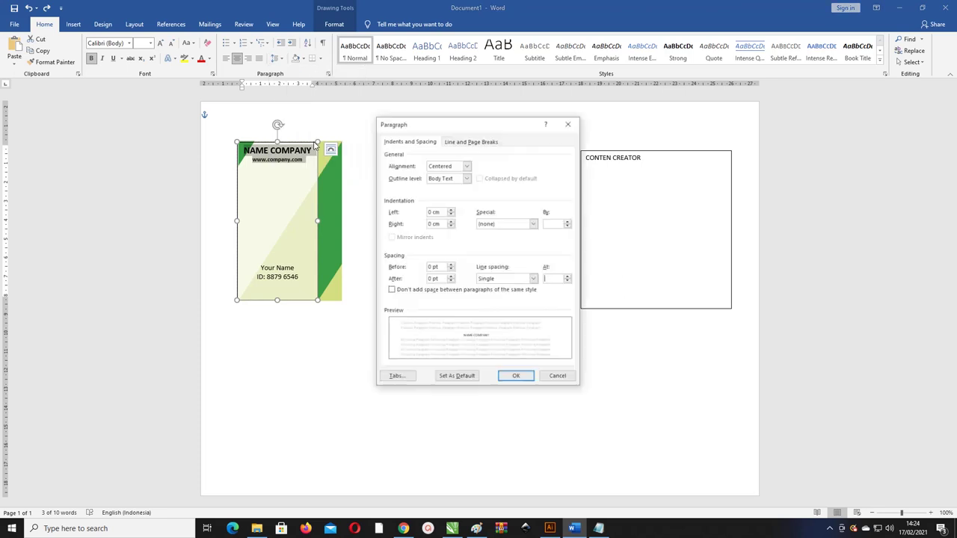
click(503, 279)
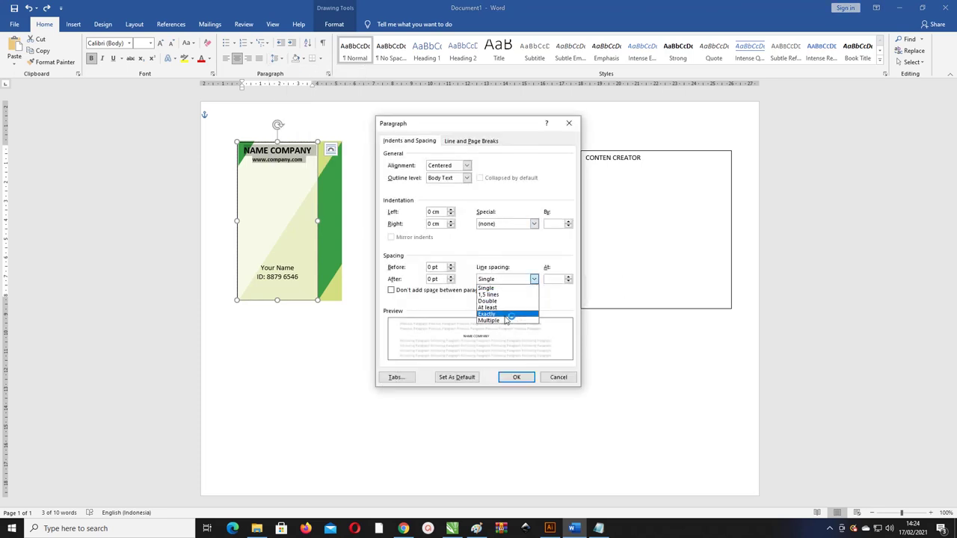
click(504, 315)
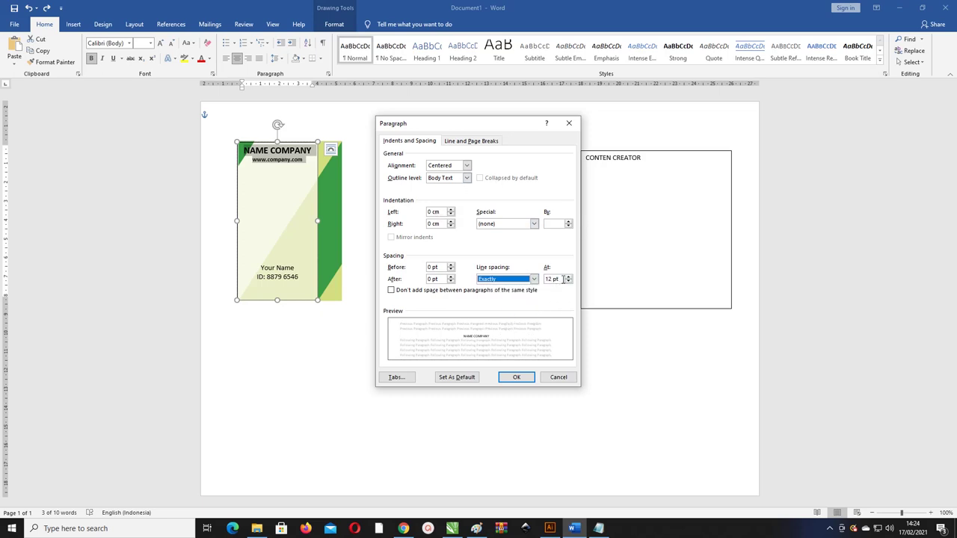
key(Tab)
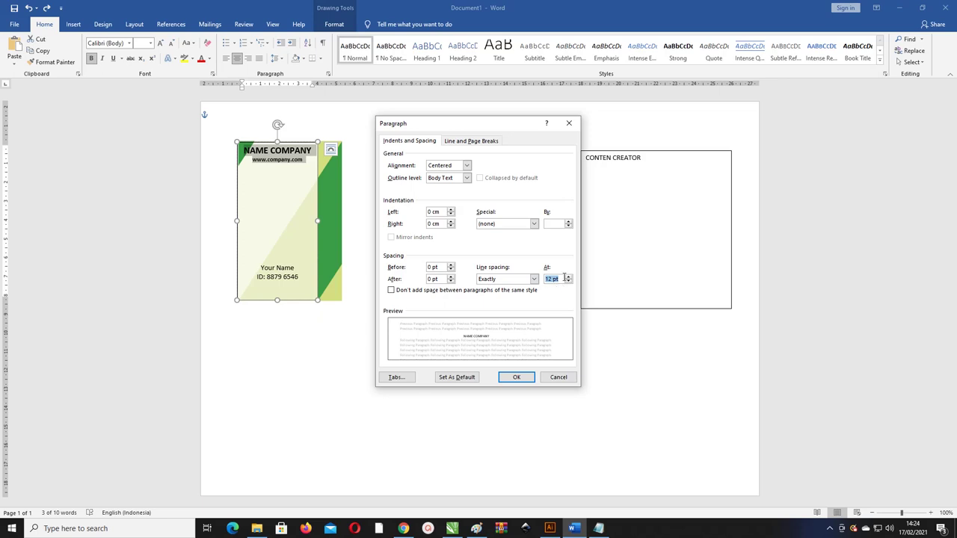
click(516, 376)
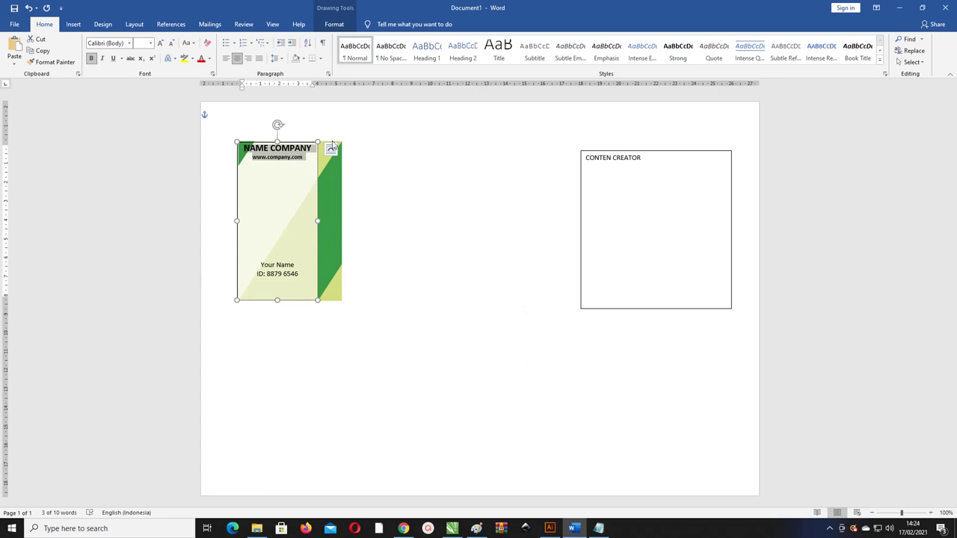
click(278, 59)
click(322, 143)
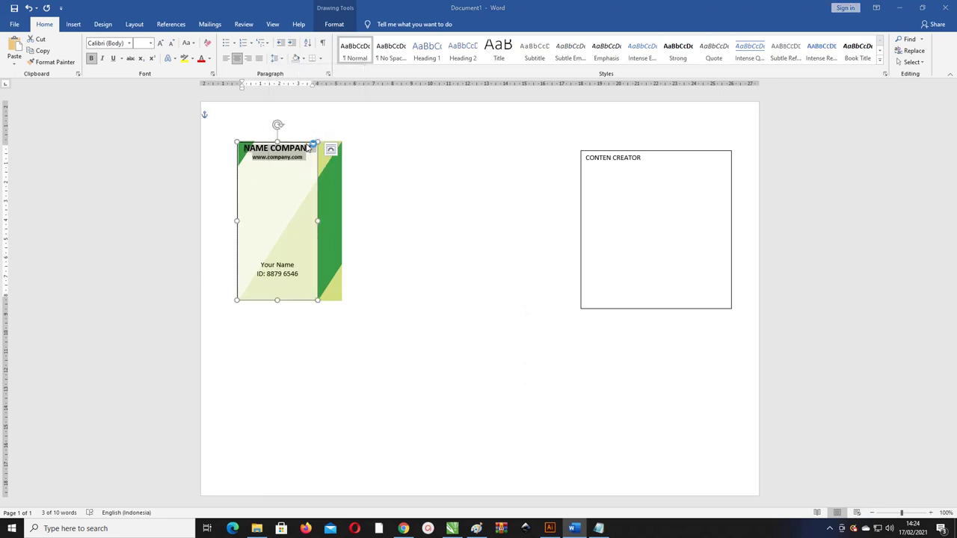
drag(561, 278, 503, 273)
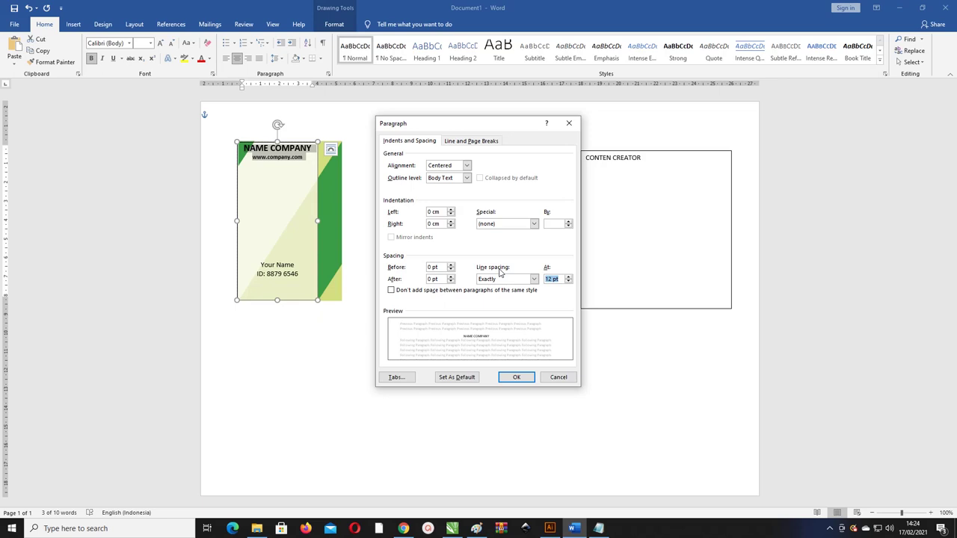
click(526, 378)
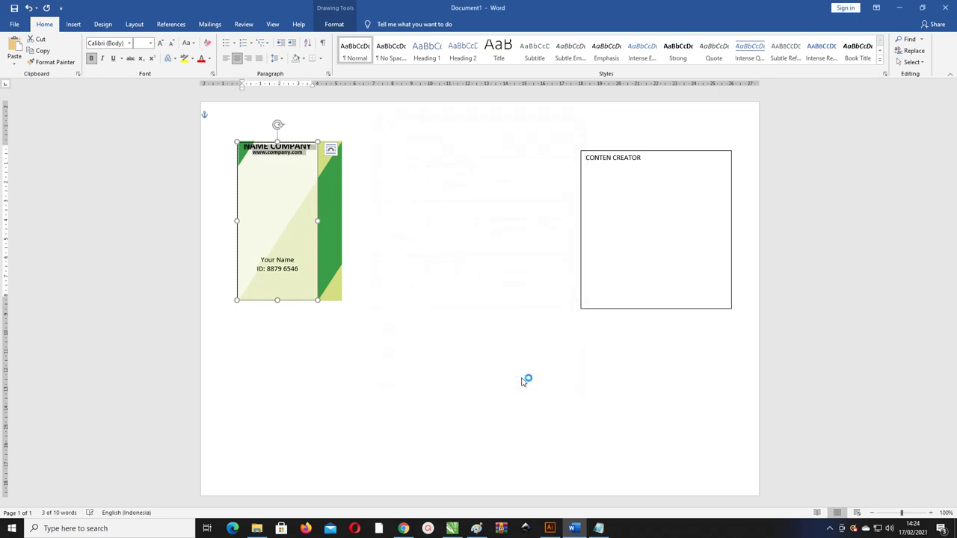
click(278, 155)
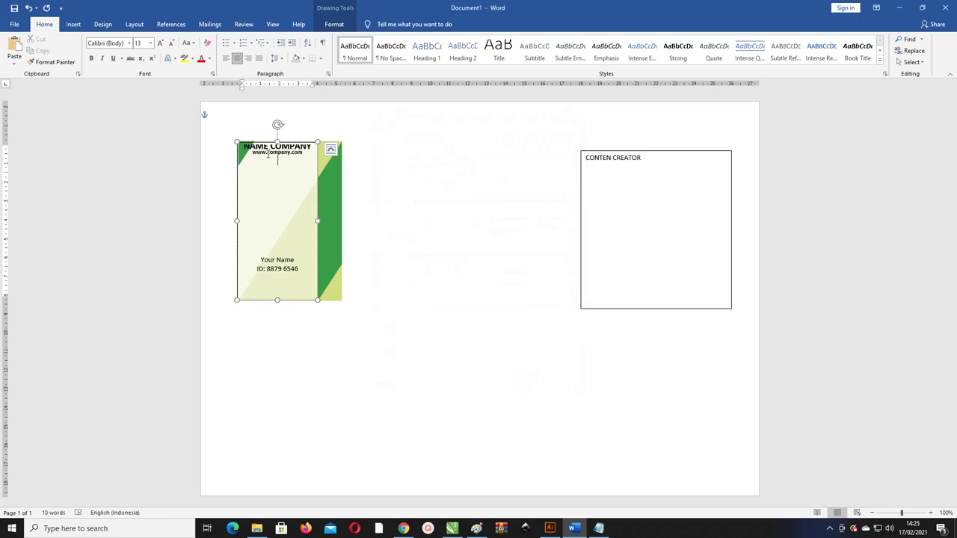
click(268, 167)
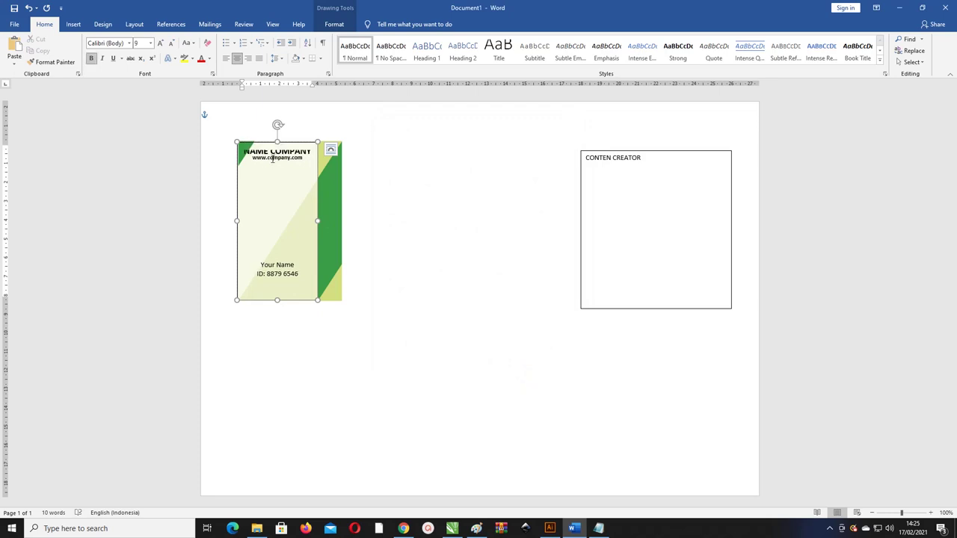
ctrl+scroll(269, 167, up, 4)
triple_click(245, 155)
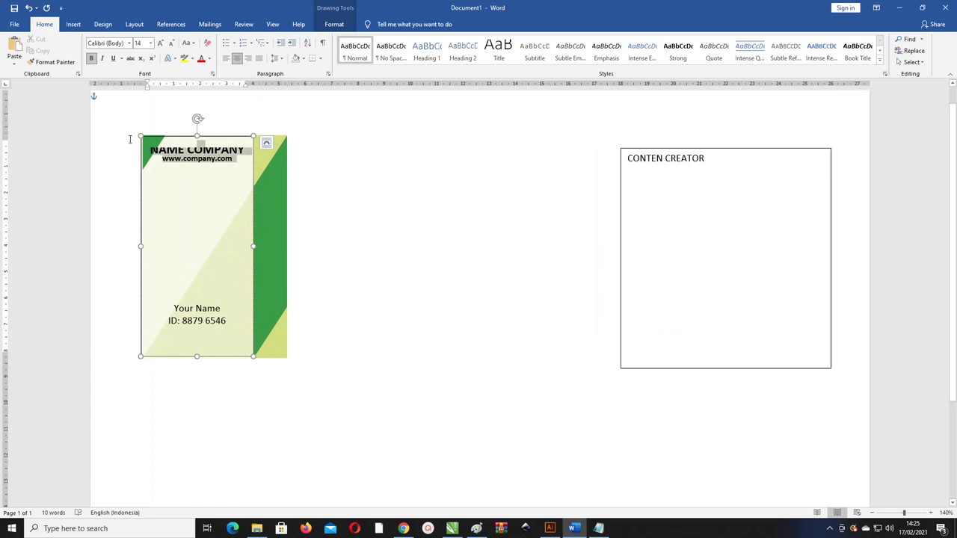
click(241, 161)
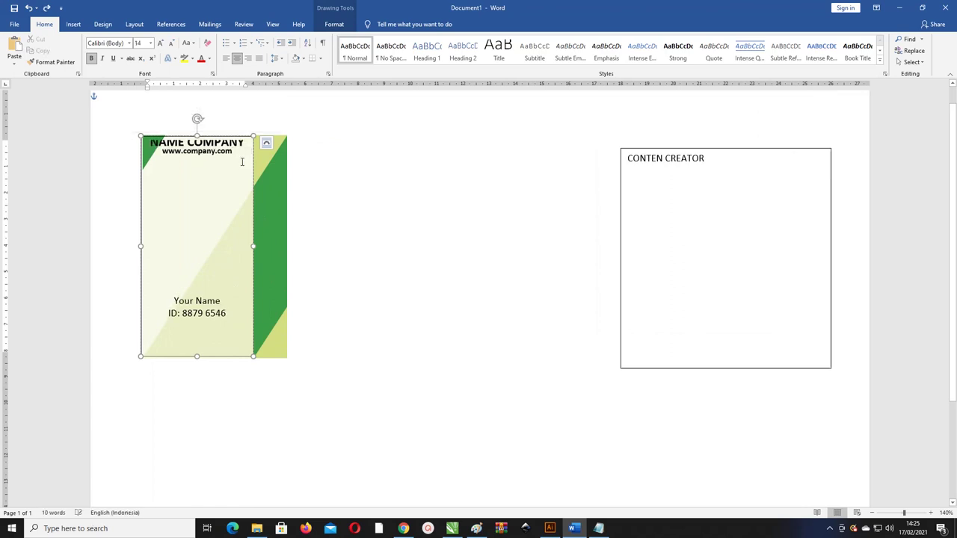
triple_click(241, 158)
click(240, 158)
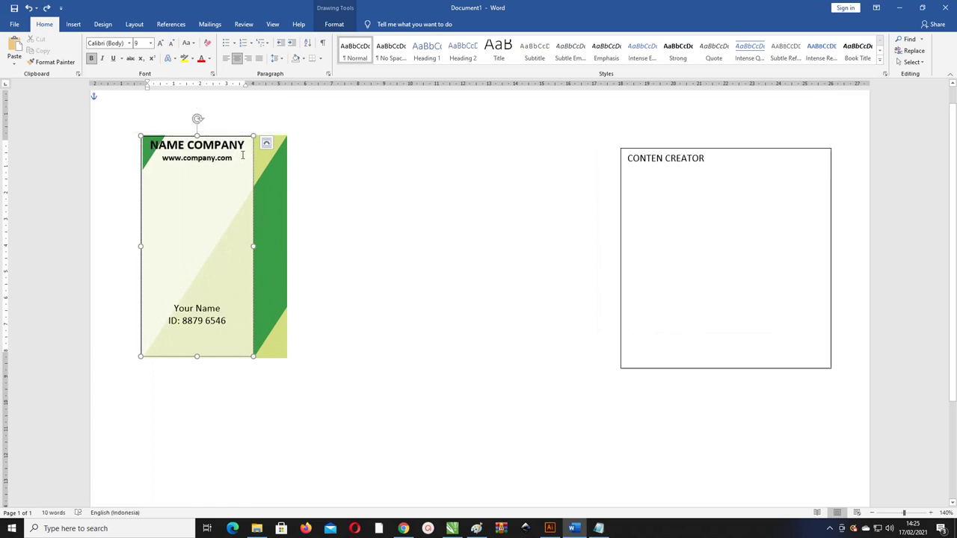
drag(242, 158, 162, 158)
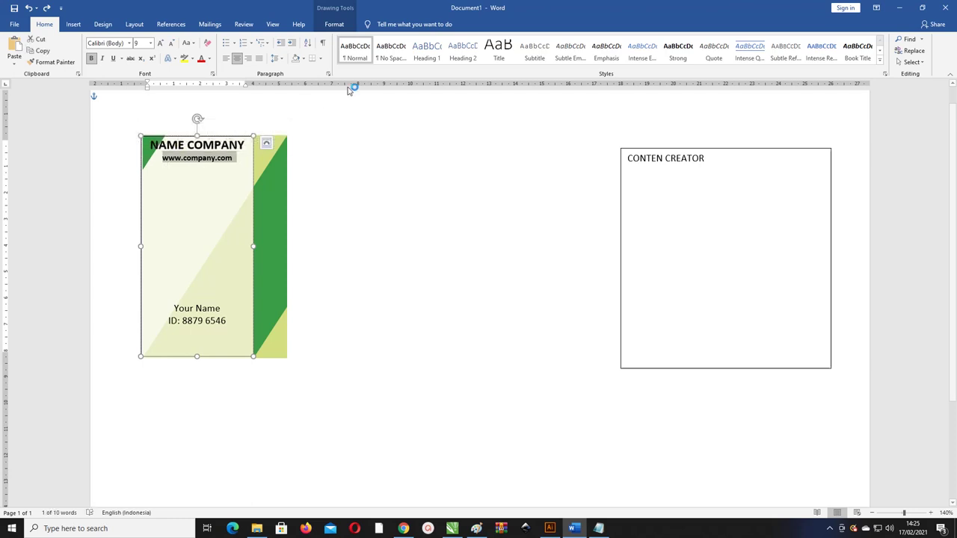
click(275, 58)
click(291, 143)
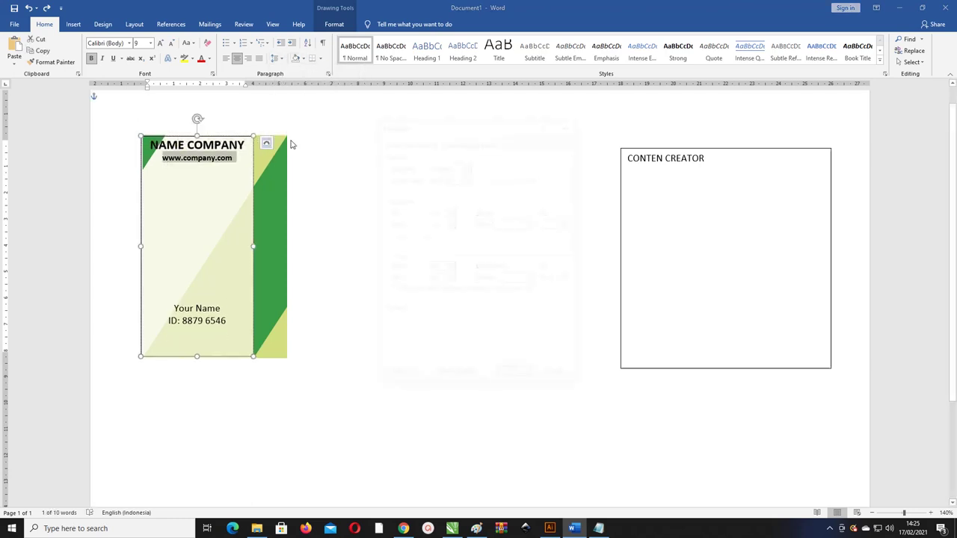
drag(560, 279, 486, 271)
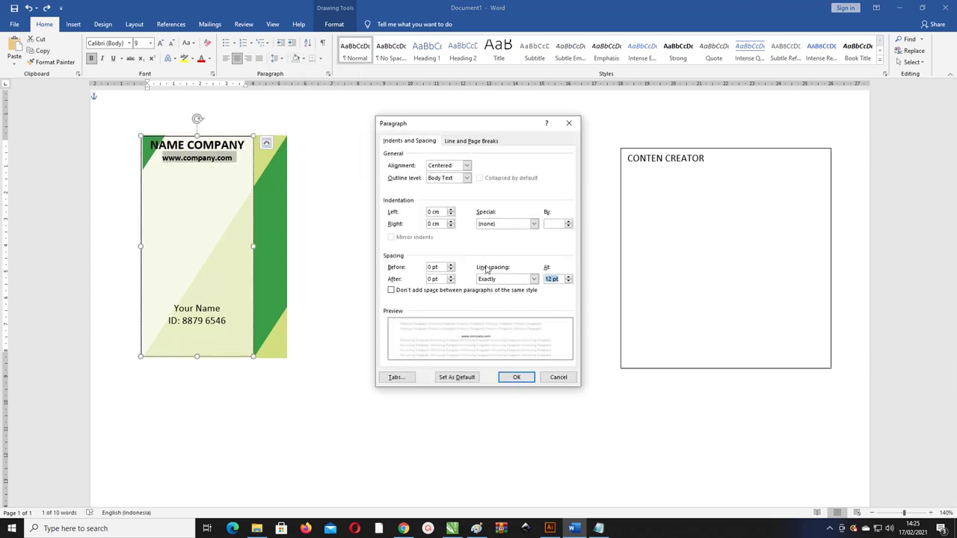
text(8)
click(529, 379)
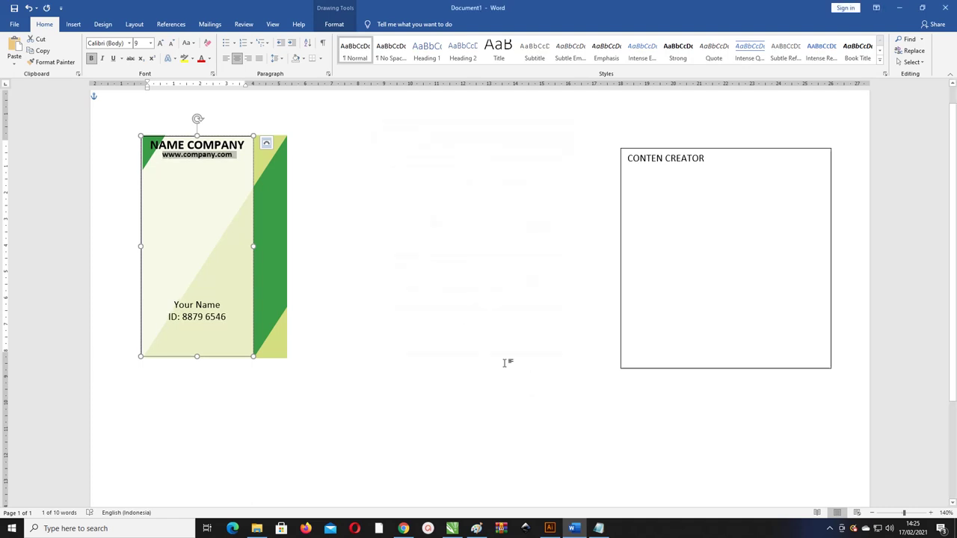
click(355, 165)
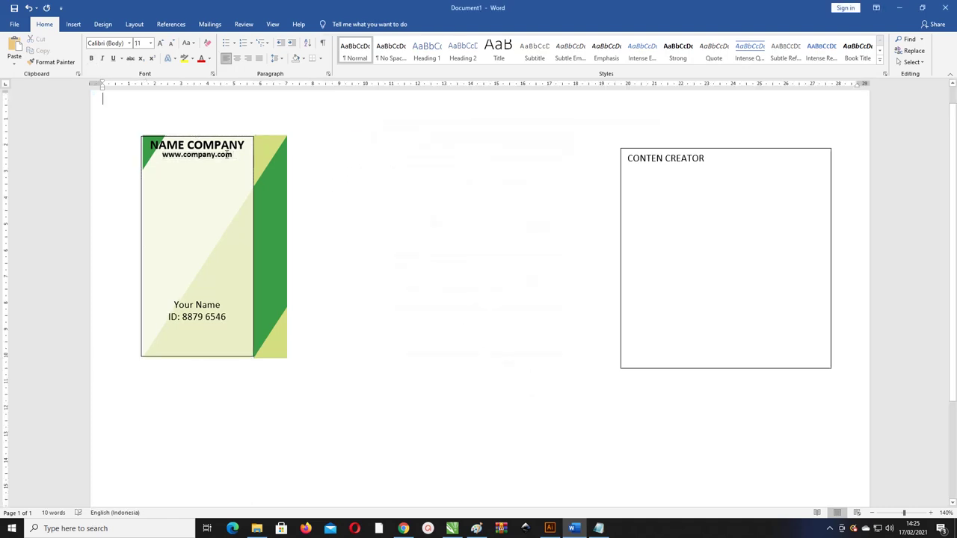
Step: Push the company header lower on the card with blank lines above NAME COMPANY
click(180, 157)
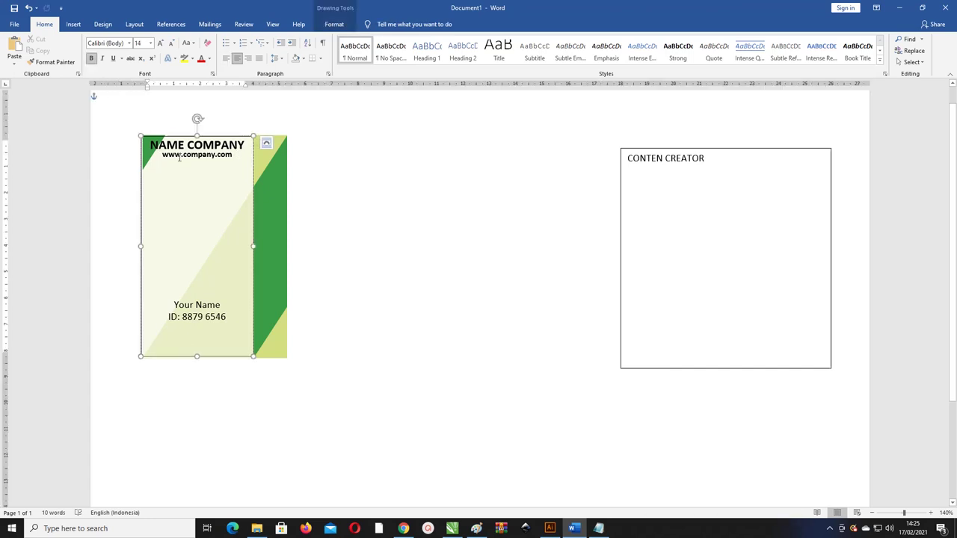
key(Return)
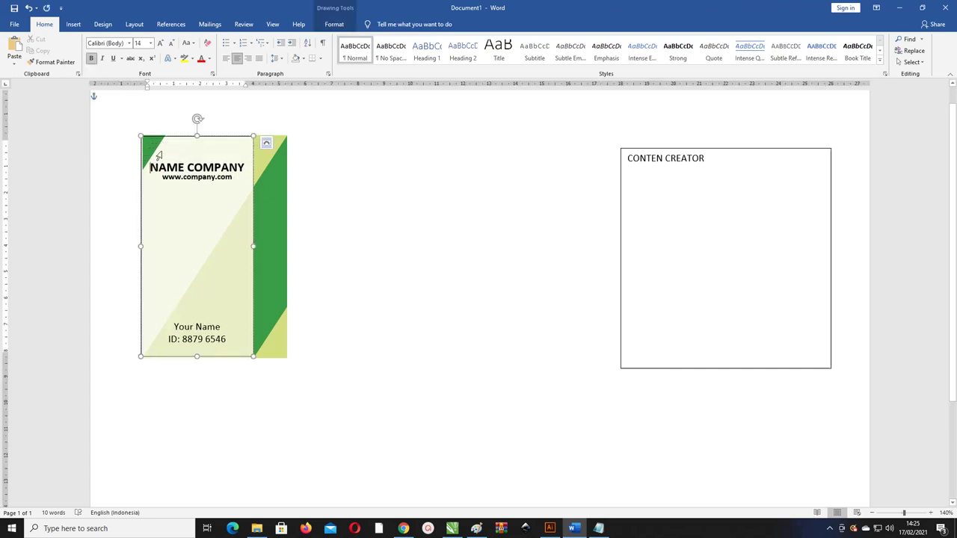
key(Return)
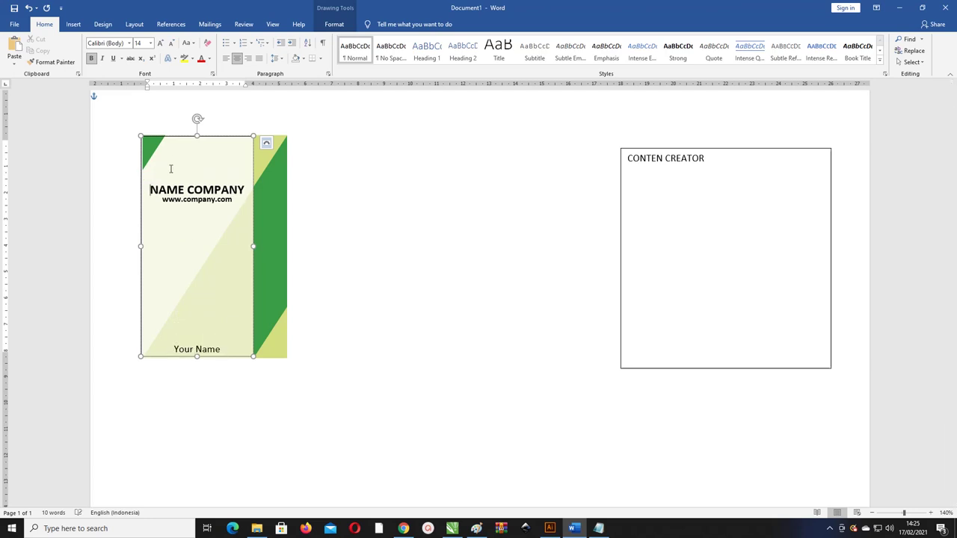
key(Return)
click(195, 236)
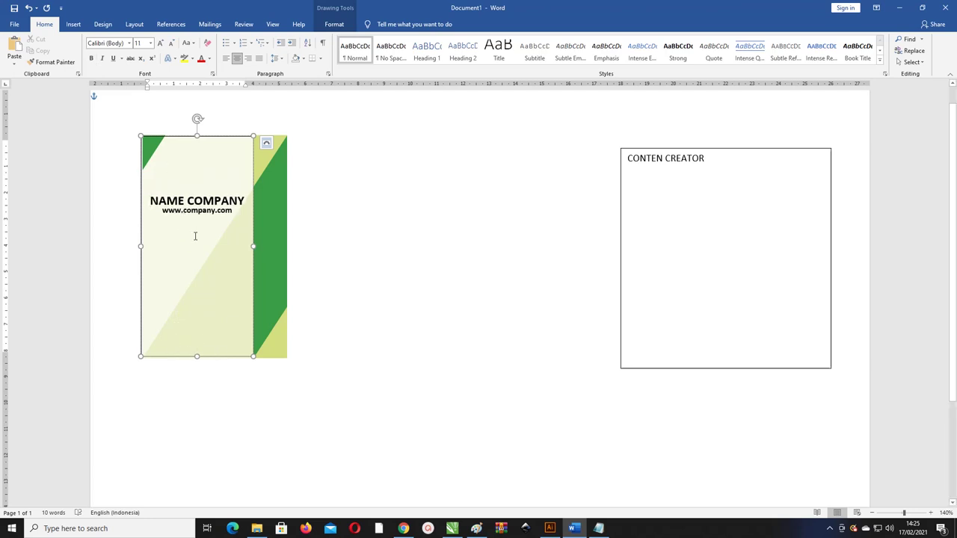
key(Delete)
key(Delete)
key(Delete)
key(Delete)
key(Delete)
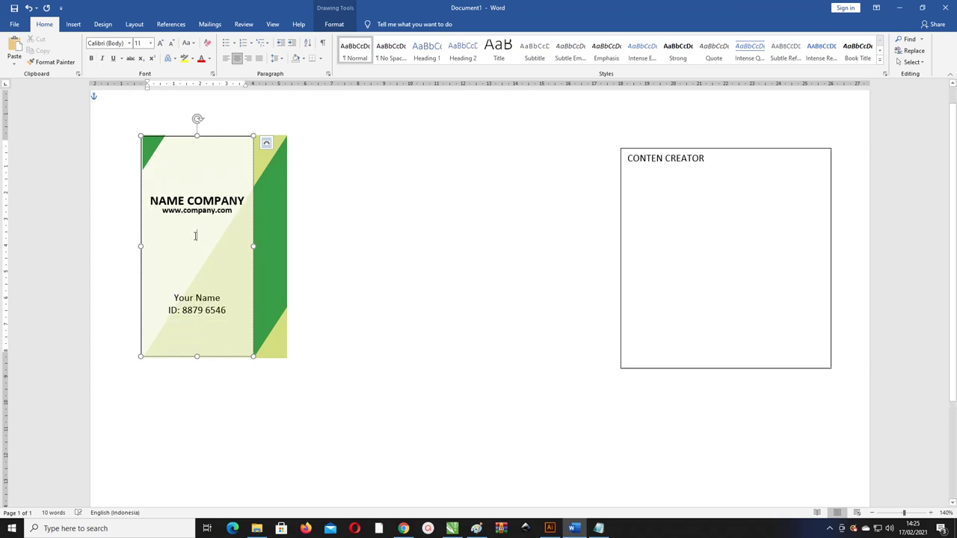
Step: Make Your Name bold 16 pt and the ID line bold 9 pt
drag(228, 300, 158, 298)
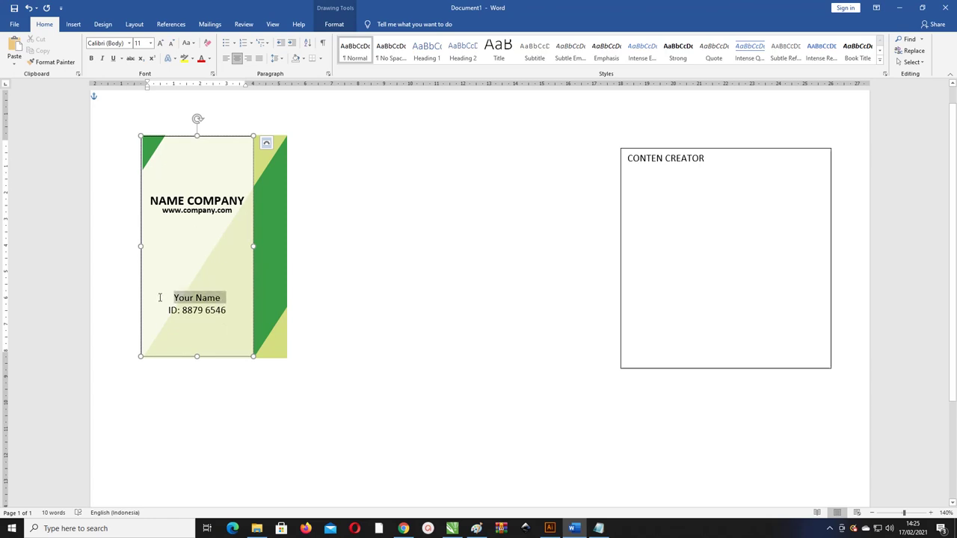
key(ctrl+b)
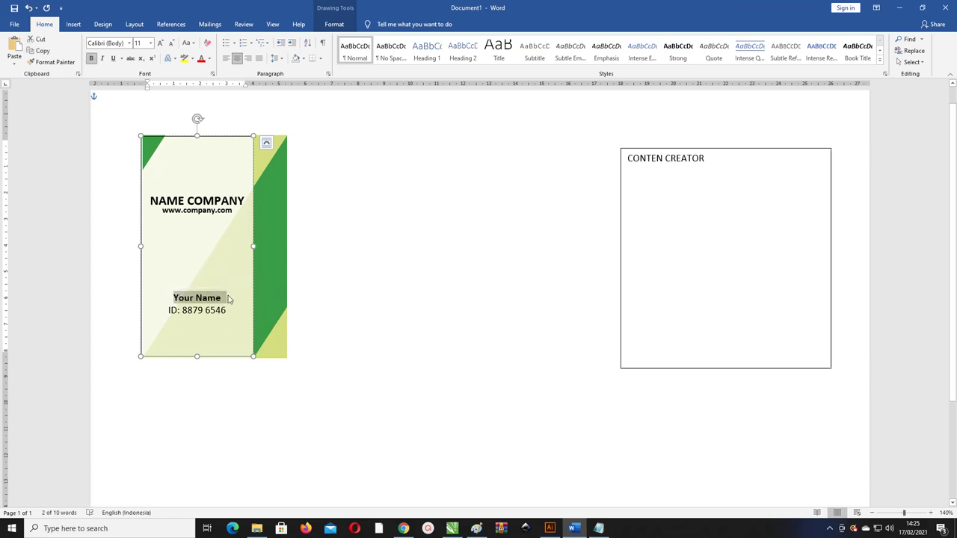
key(ctrl+shift+period)
key(ctrl+shift+period)
key(ctrl+shift+period)
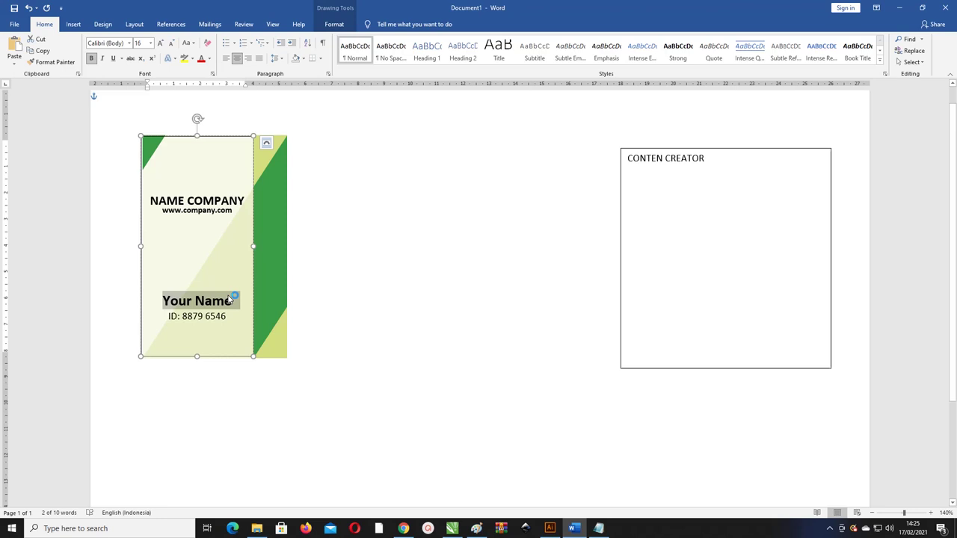
drag(228, 318, 153, 318)
key(ctrl+b)
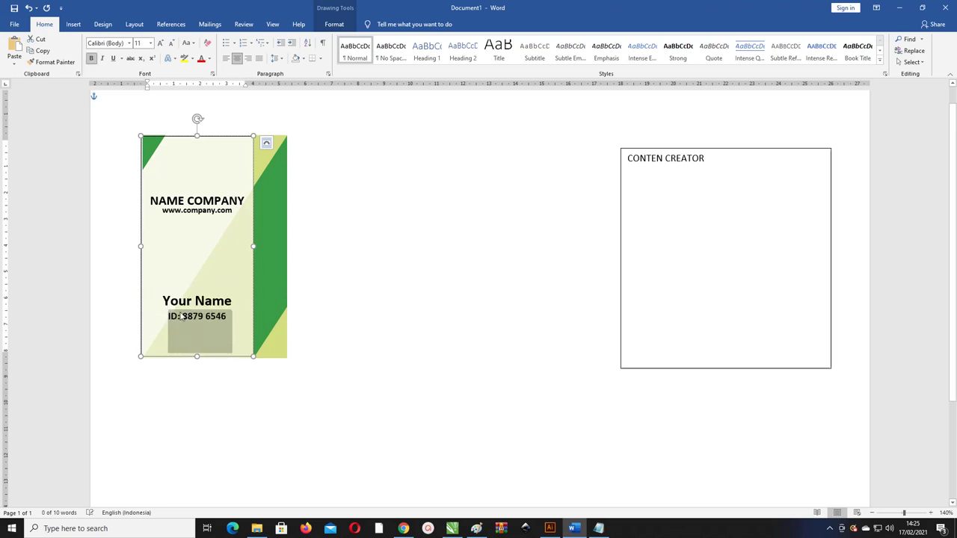
key(ctrl+bracketleft)
key(ctrl+bracketleft)
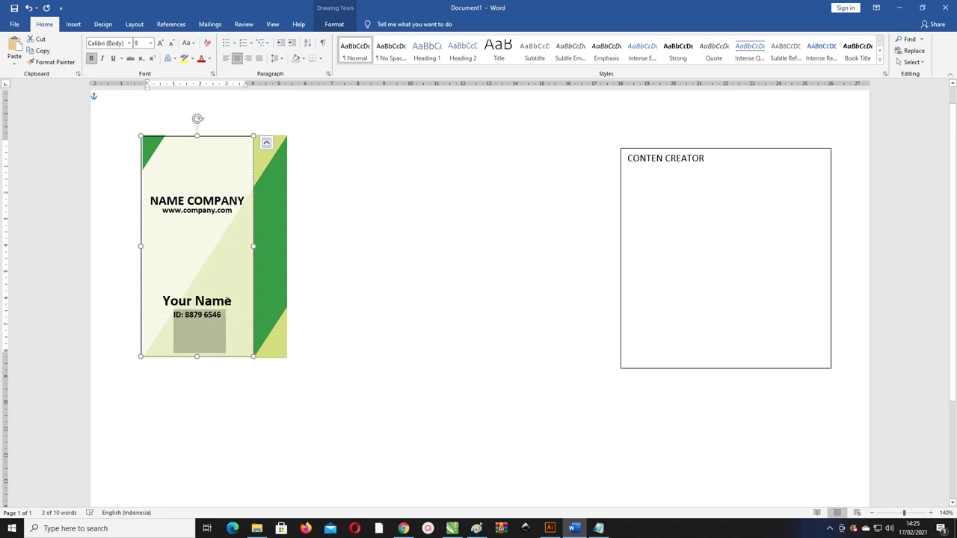
click(203, 200)
drag(150, 199, 253, 201)
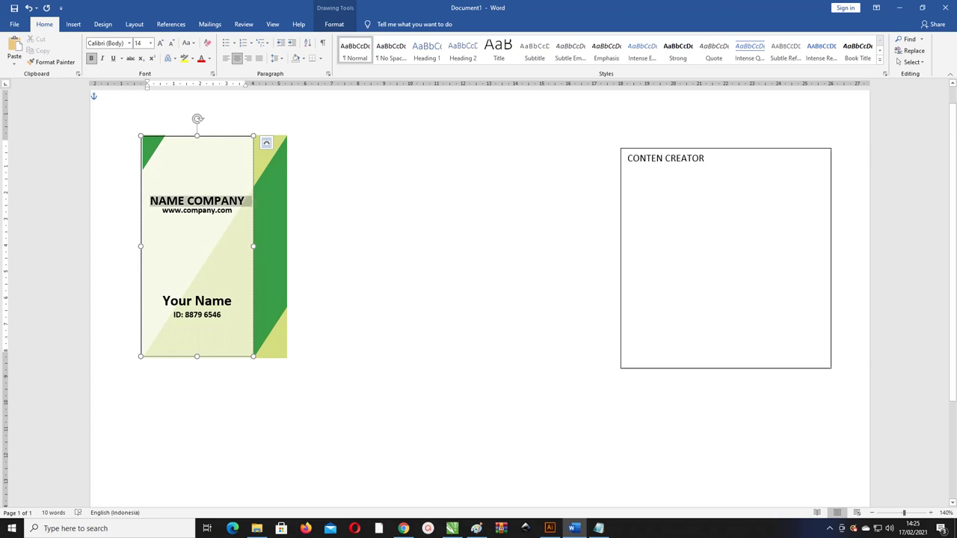
Step: Set NAME COMPANY in Fredoka One at 11 pt so it fits on one line
click(119, 44)
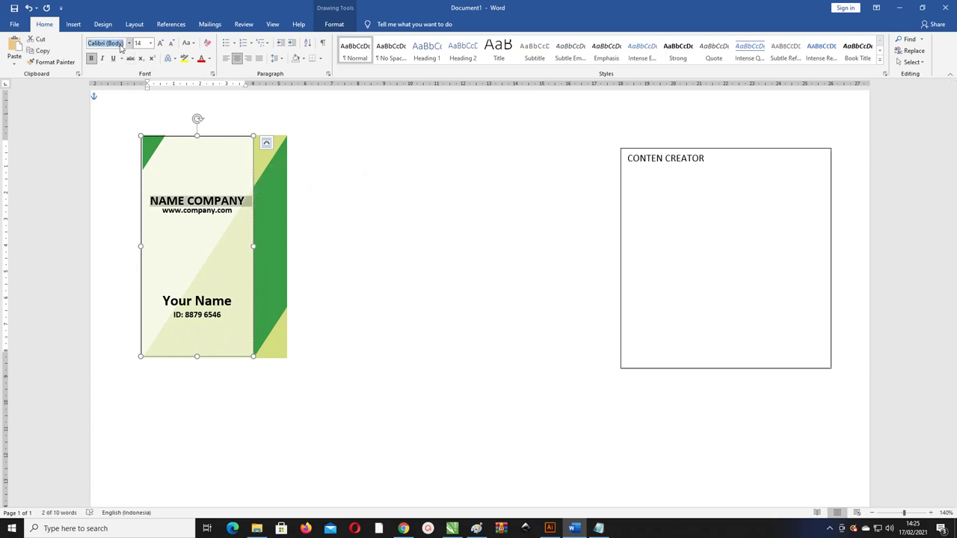
text(Fre)
key(Return)
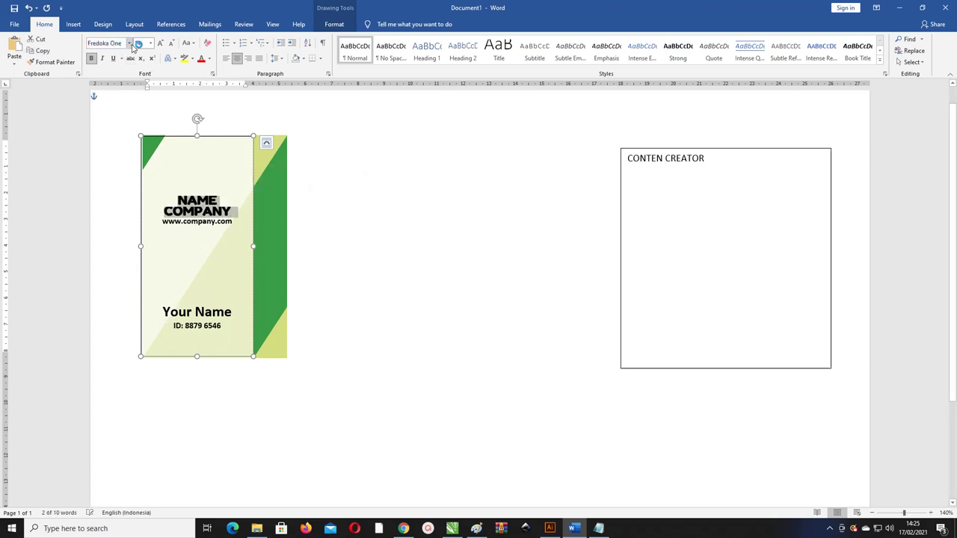
key(ctrl+shift+less)
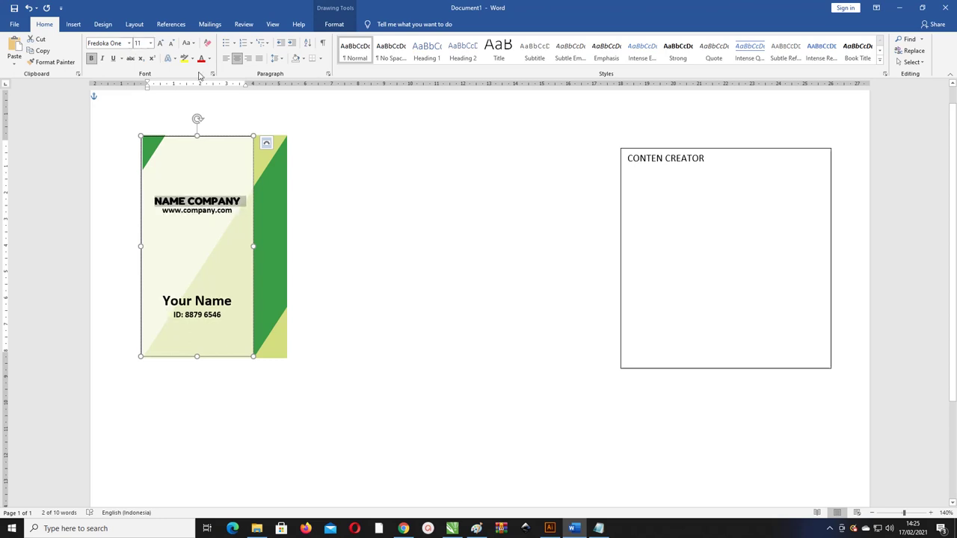
Step: Change the Your Name font to Arial
click(195, 301)
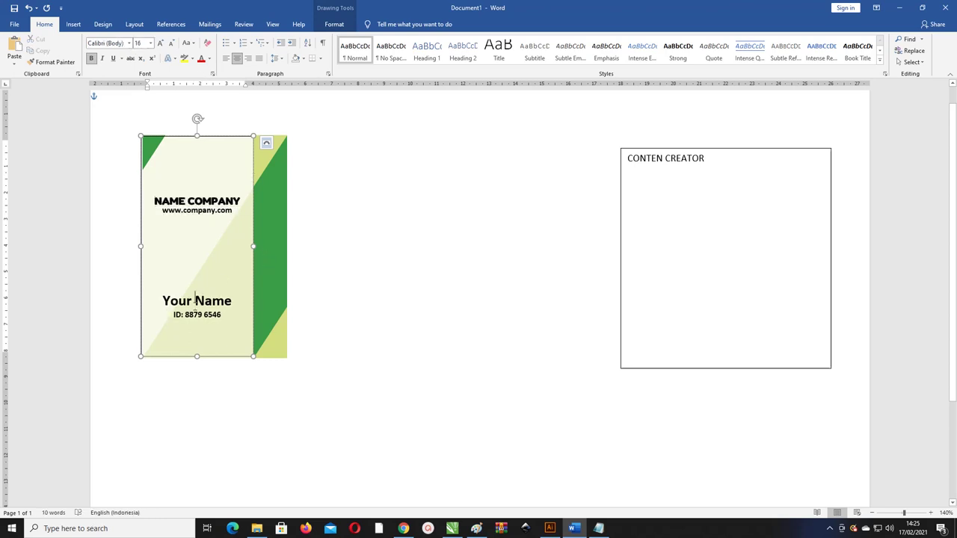
drag(164, 301, 236, 303)
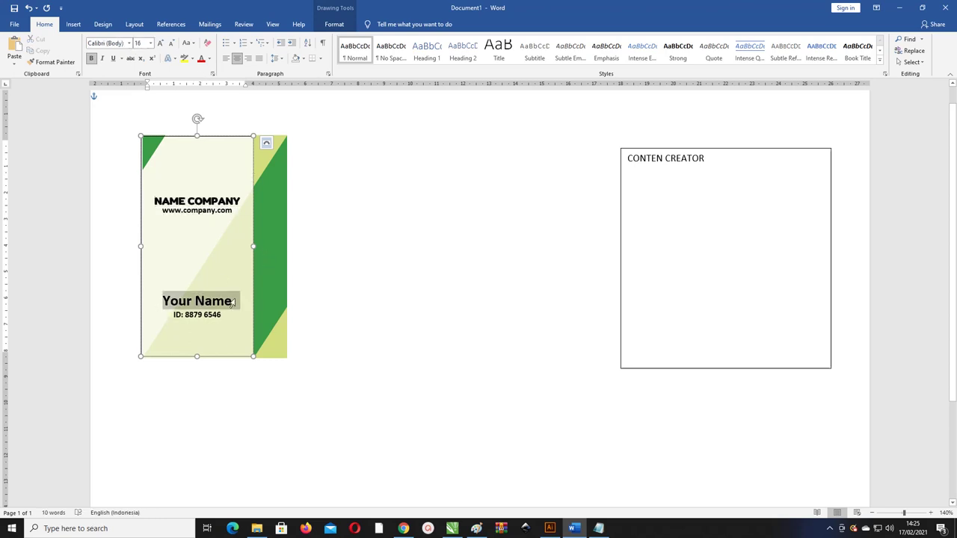
click(129, 44)
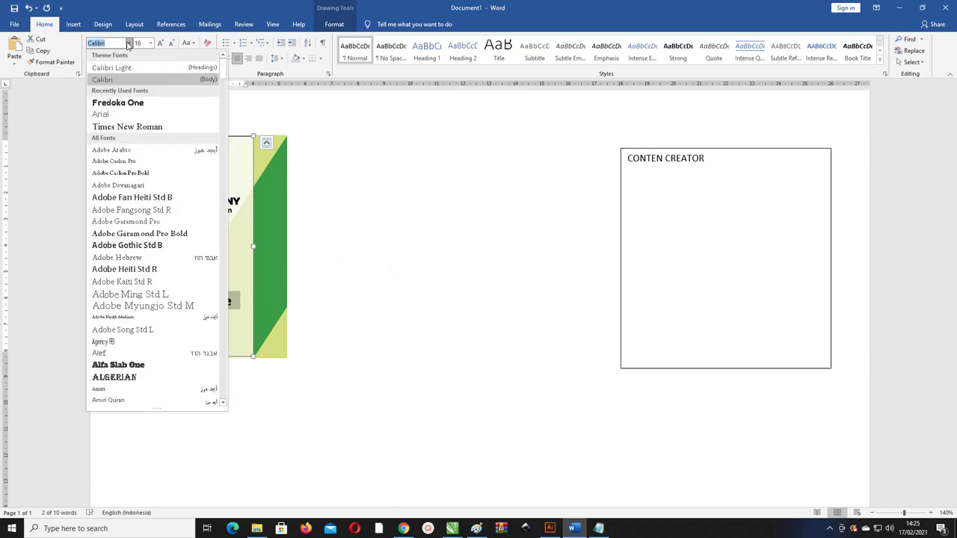
click(118, 114)
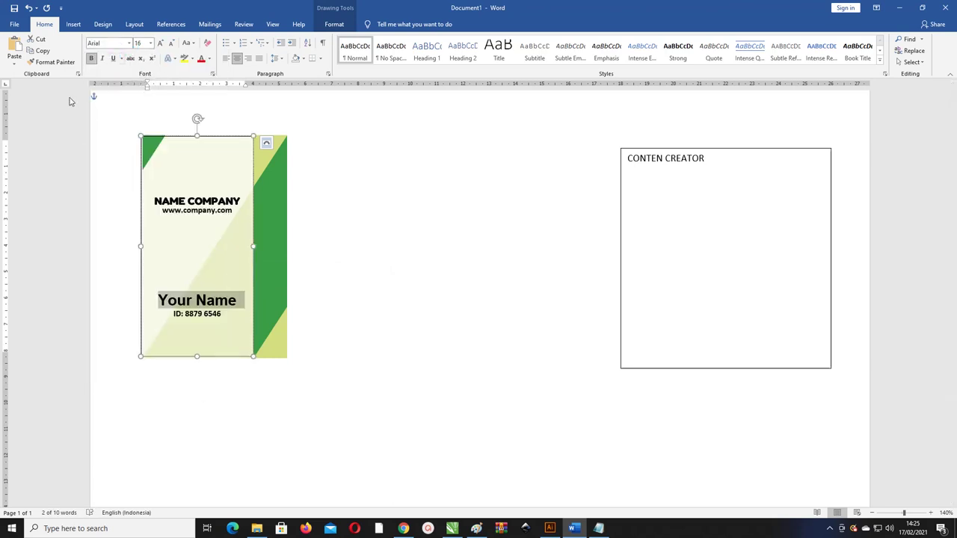
click(189, 289)
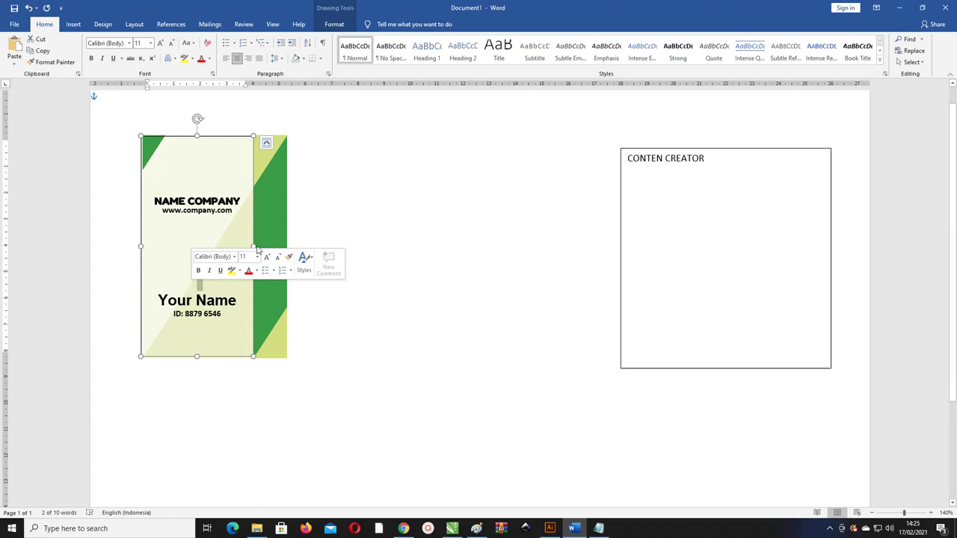
click(164, 138)
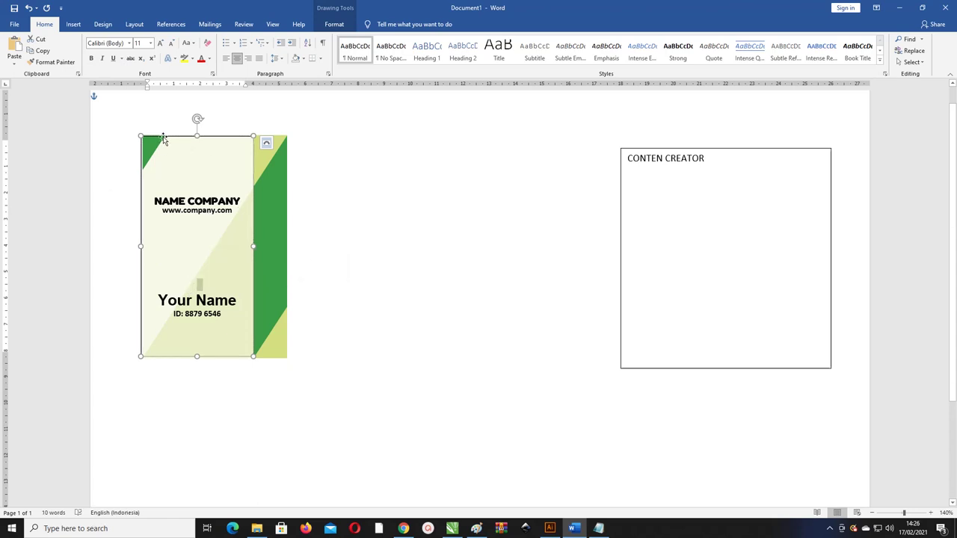
Step: Remove the outline from the card's text box
click(334, 24)
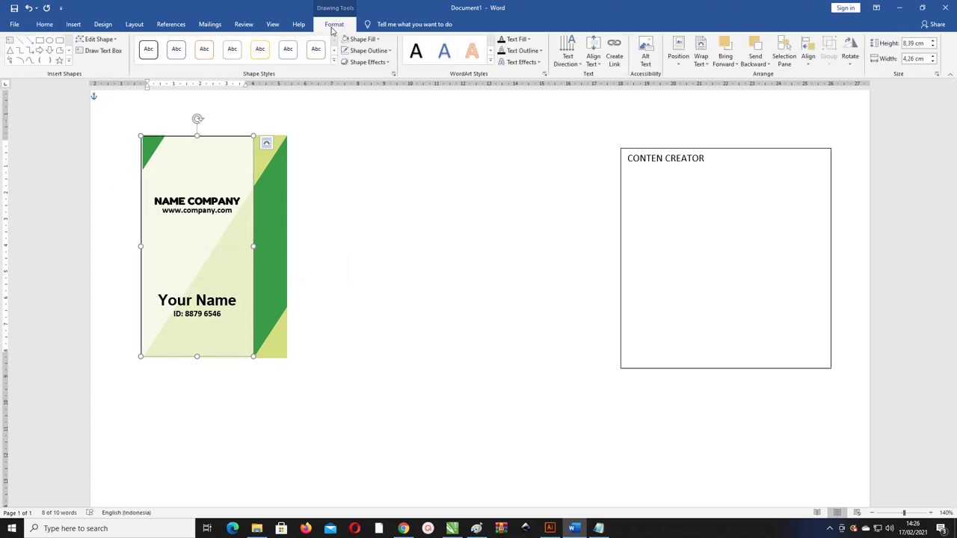
click(370, 50)
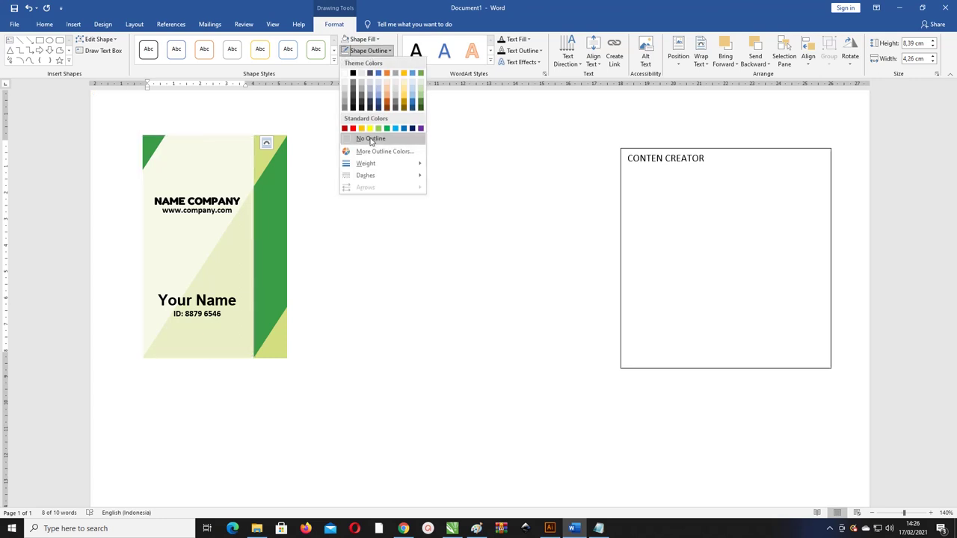
click(368, 136)
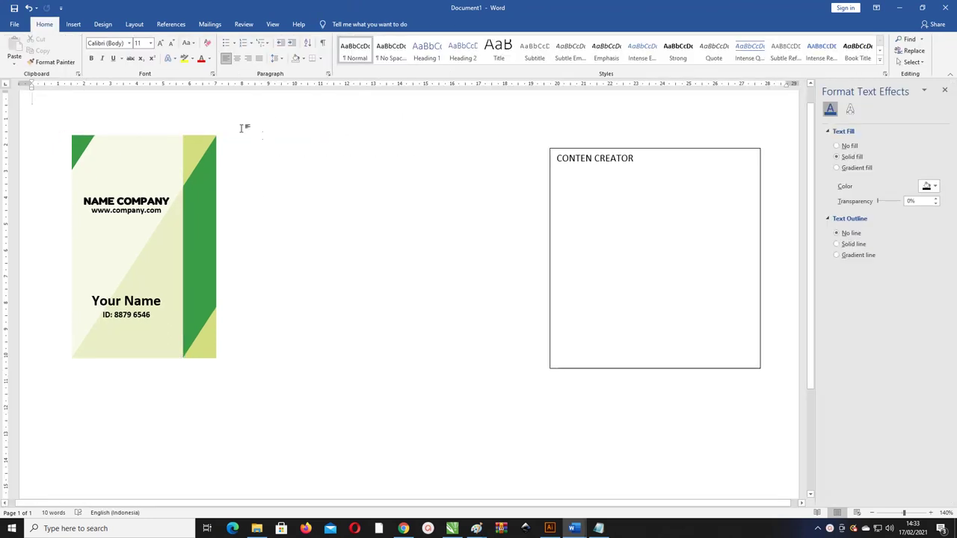
Step: Colour NAME COMPANY with a custom dark green, RGB 2, 114, 47
click(131, 200)
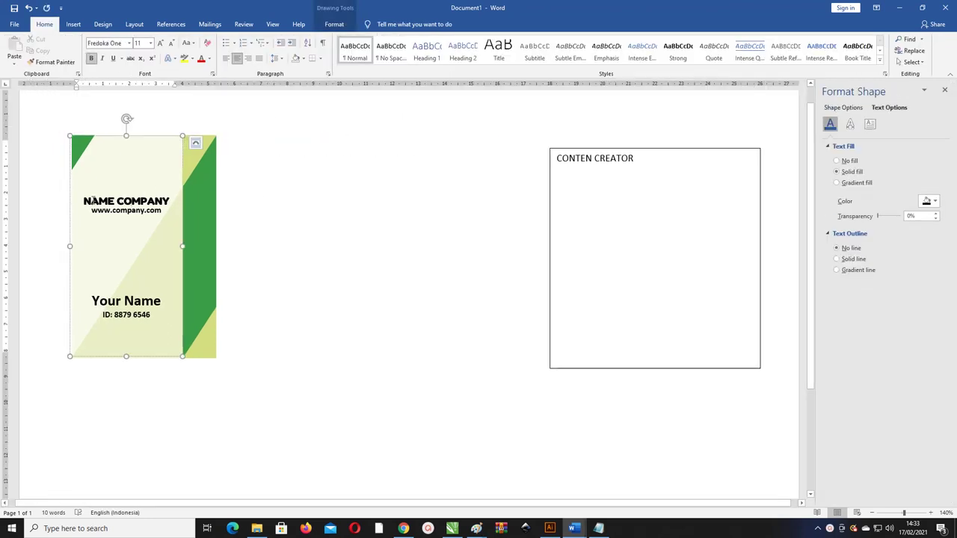
drag(84, 200, 170, 202)
click(210, 59)
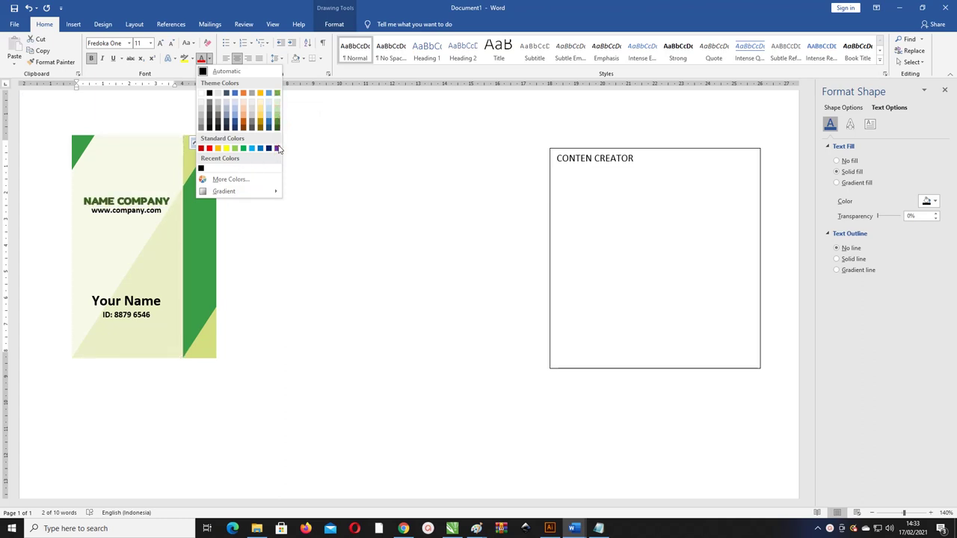
click(232, 183)
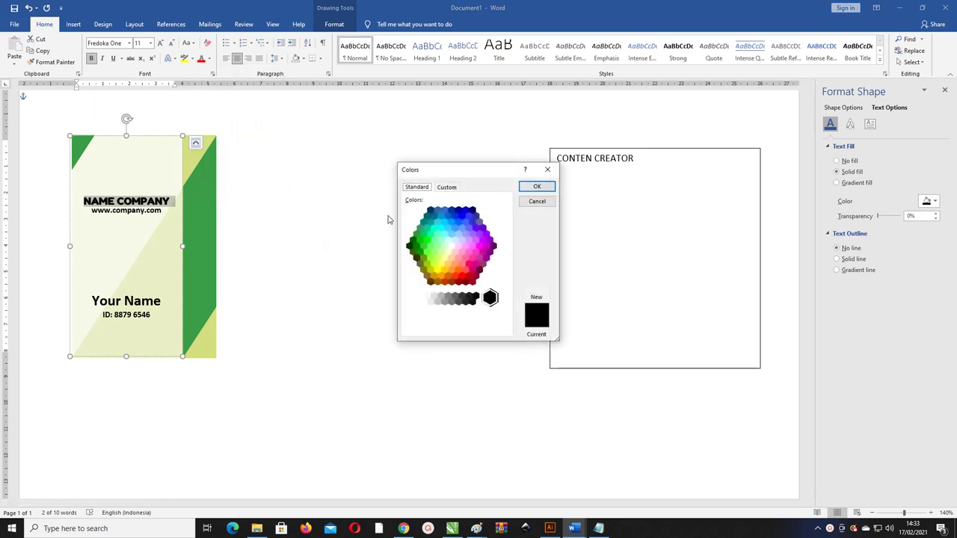
click(446, 188)
click(442, 235)
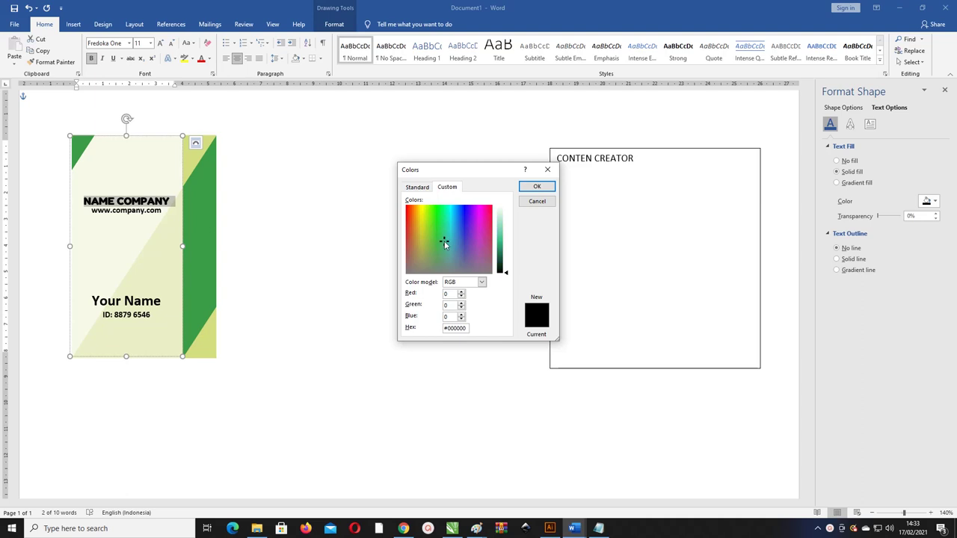
drag(505, 276, 503, 238)
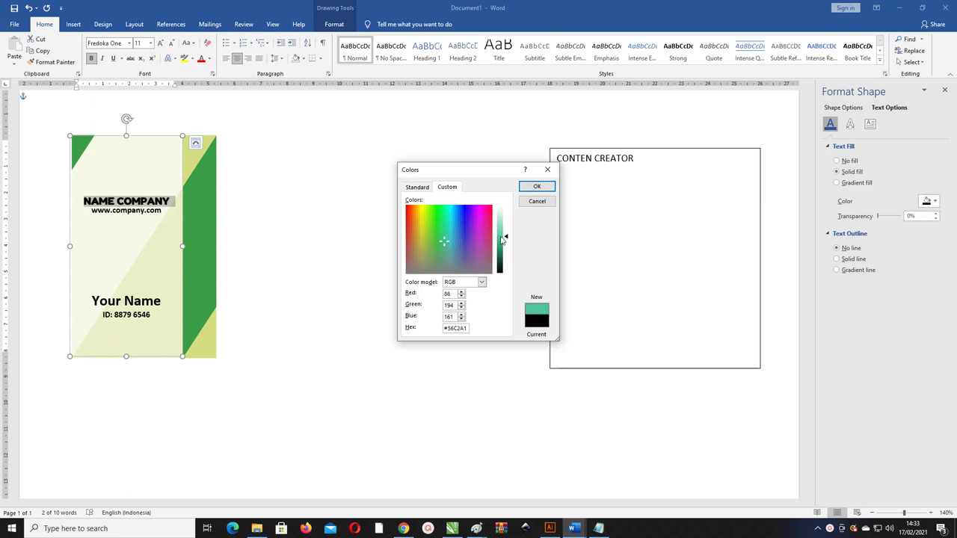
drag(440, 225, 441, 212)
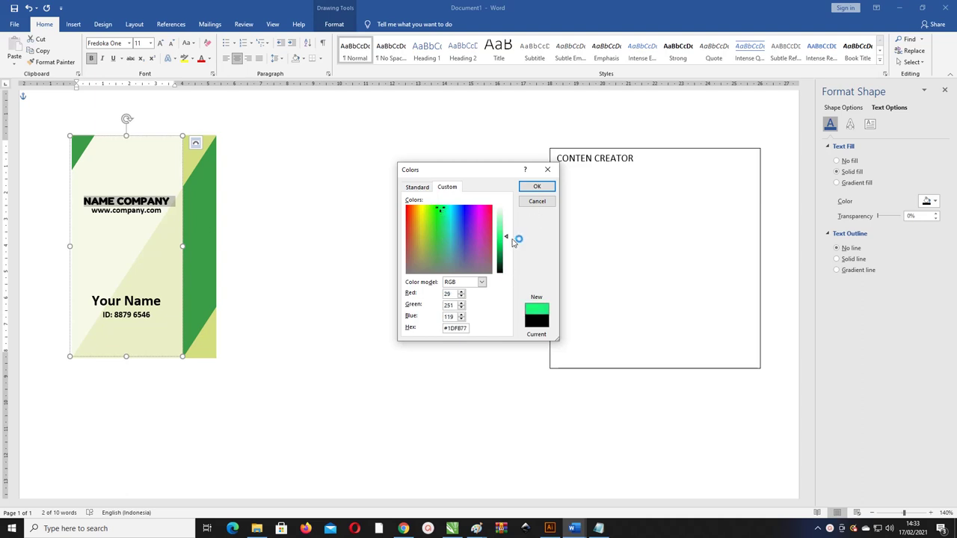
drag(513, 240, 506, 261)
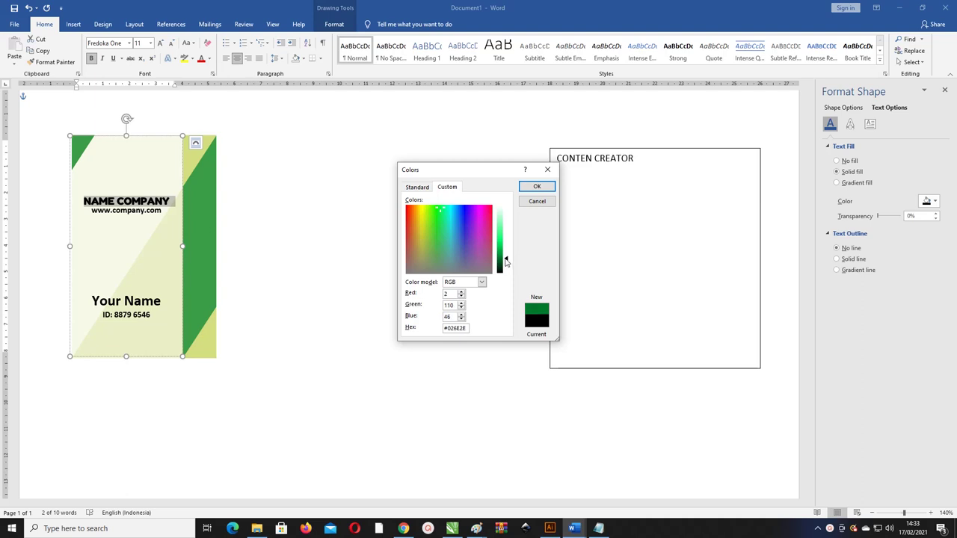
click(536, 187)
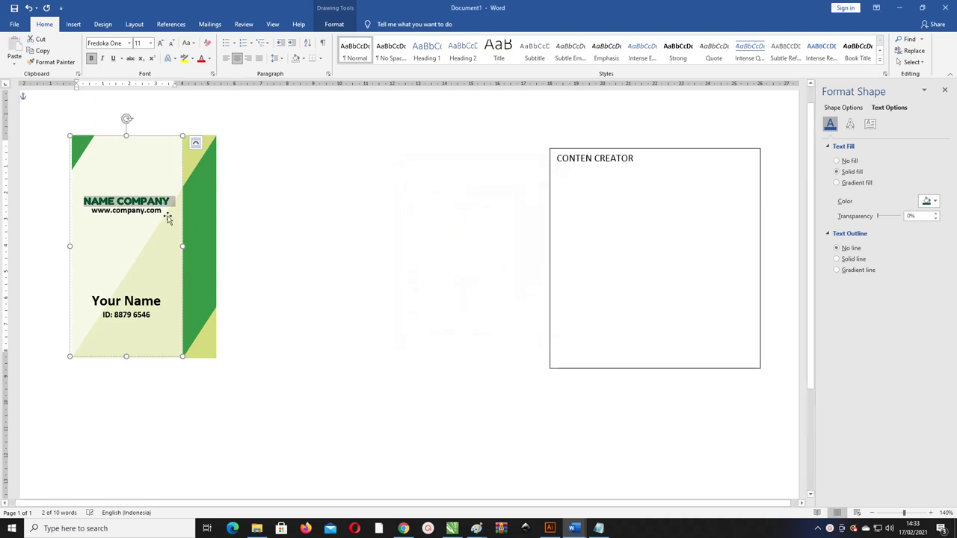
Step: Apply the same dark green to Your Name
click(128, 213)
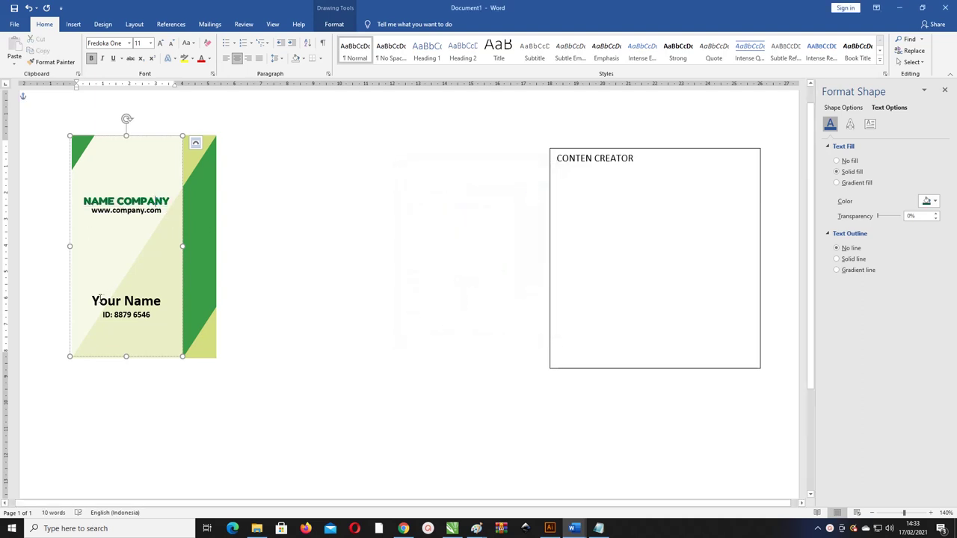
drag(91, 300, 170, 301)
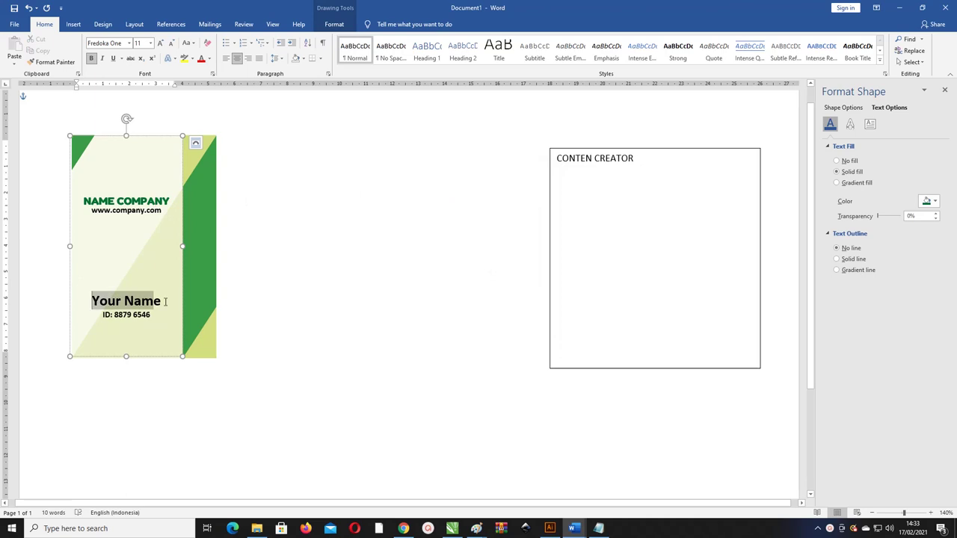
click(210, 60)
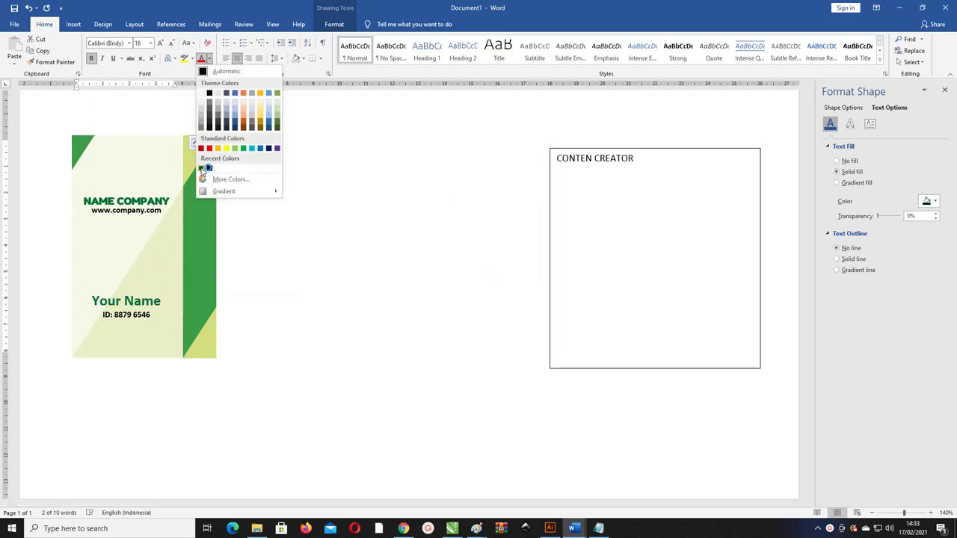
click(201, 171)
click(273, 188)
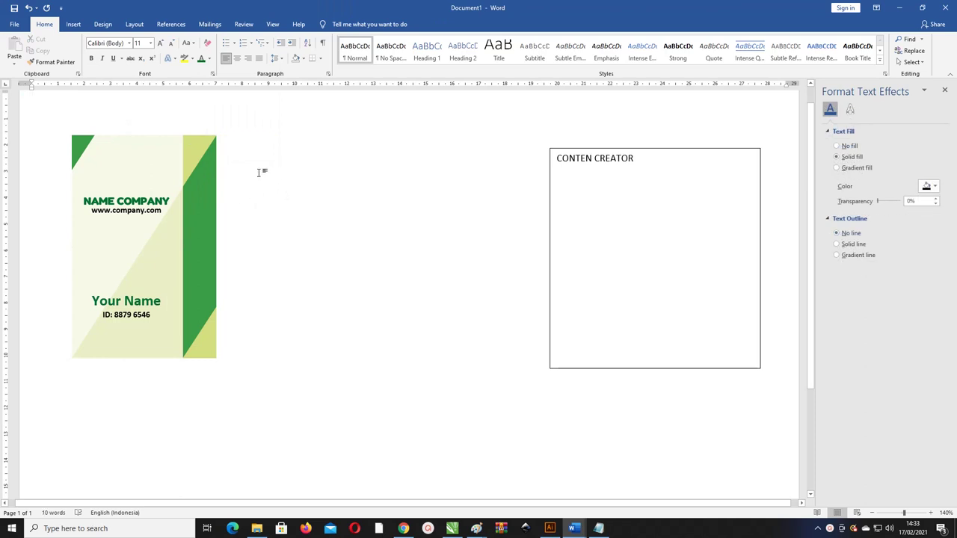
Step: Draw an oval circle beside the card
click(73, 24)
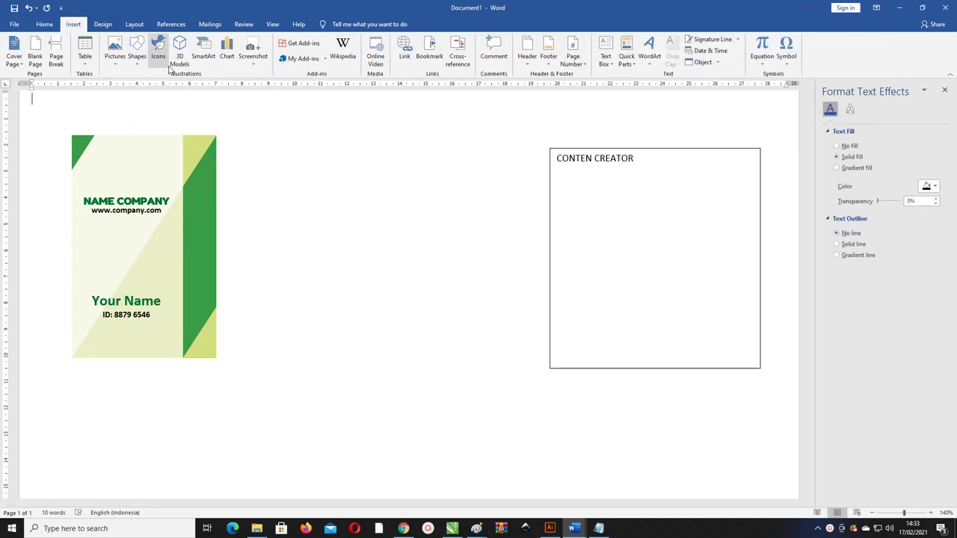
click(137, 56)
click(174, 88)
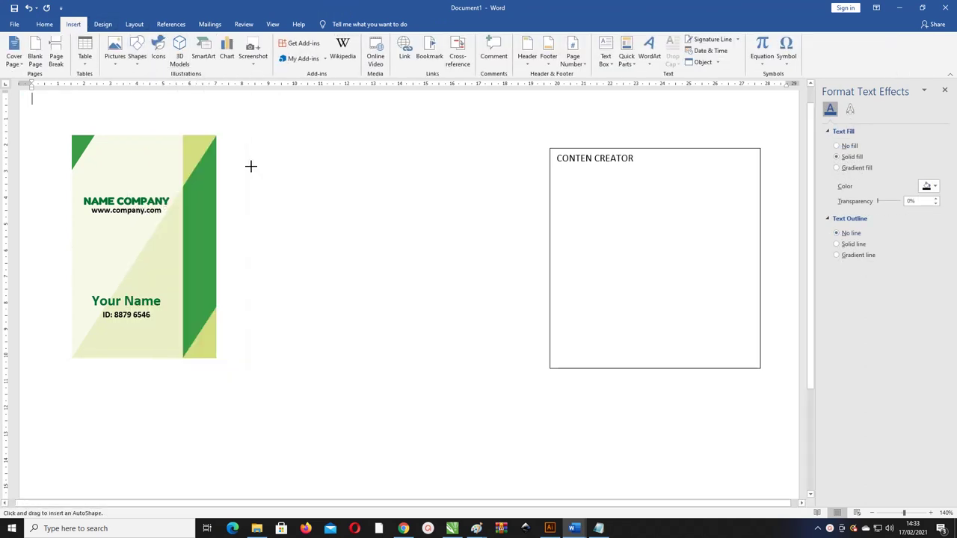
drag(255, 131, 329, 190)
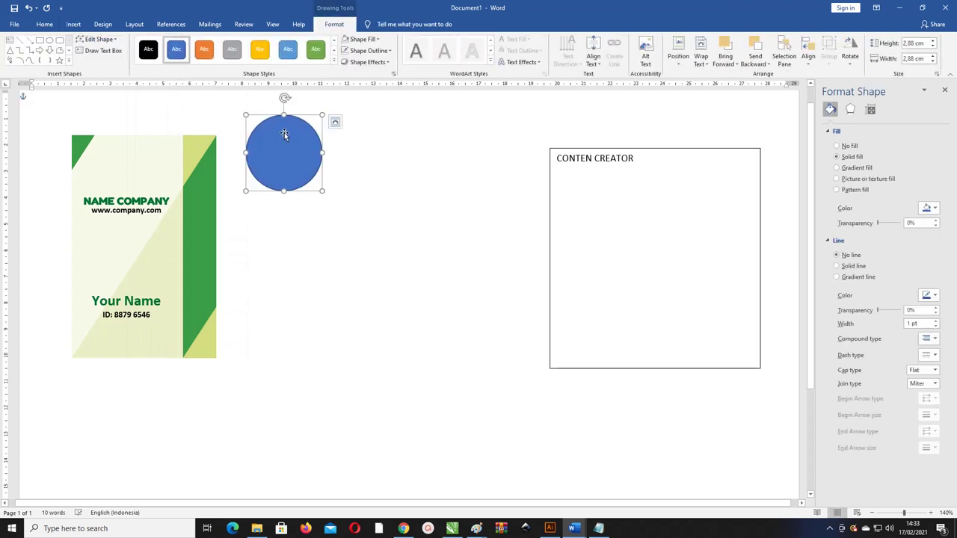
drag(284, 133, 303, 177)
Step: Fill the circle with the red striped logo picture and remove its outline
click(371, 40)
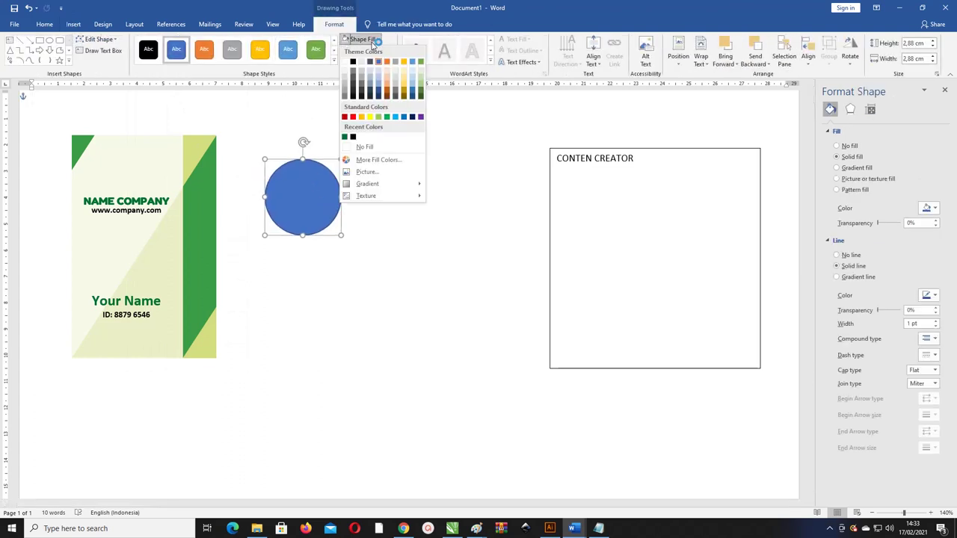
click(368, 172)
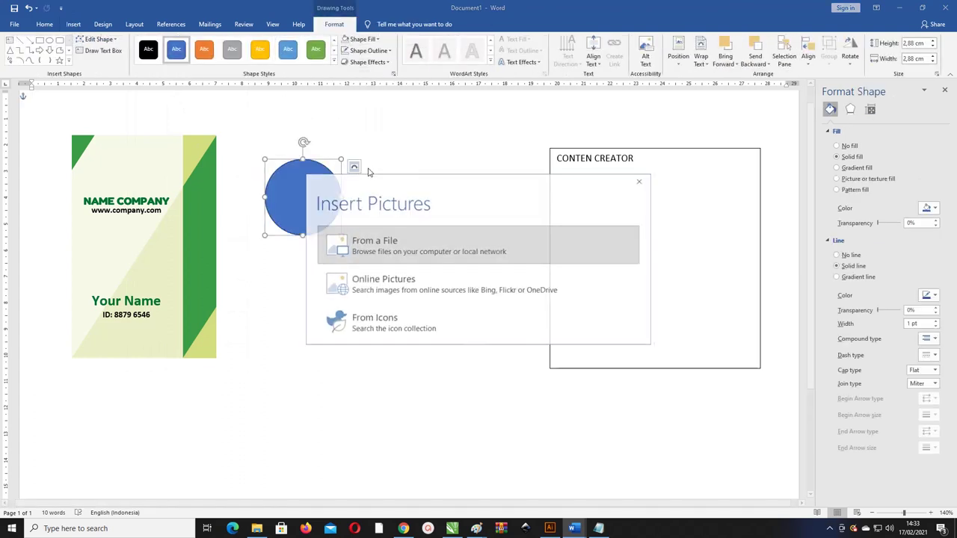
click(379, 246)
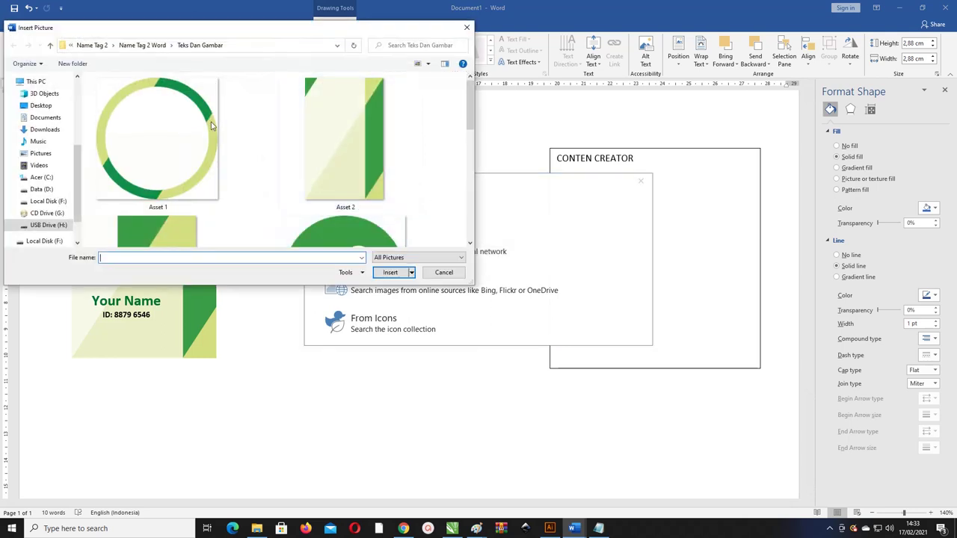
click(41, 153)
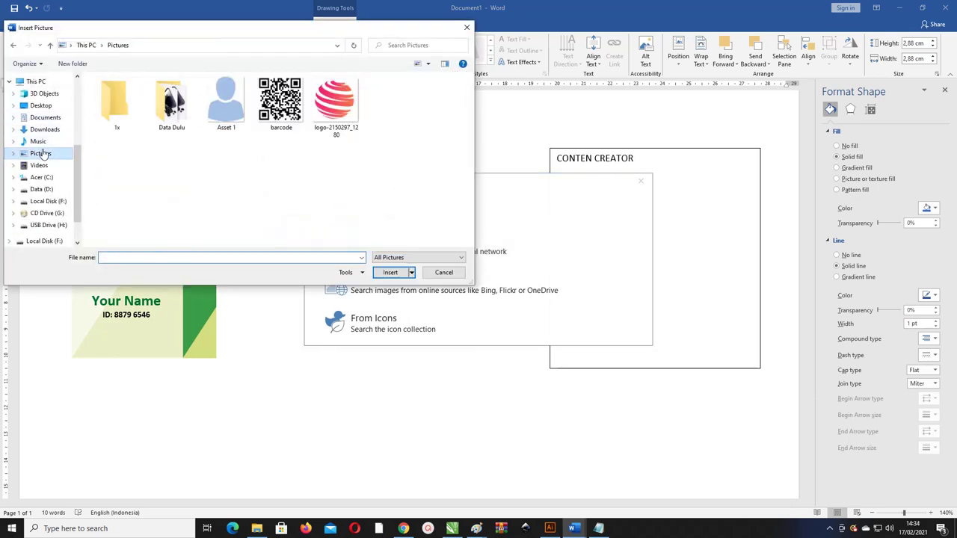
drag(275, 33, 345, 51)
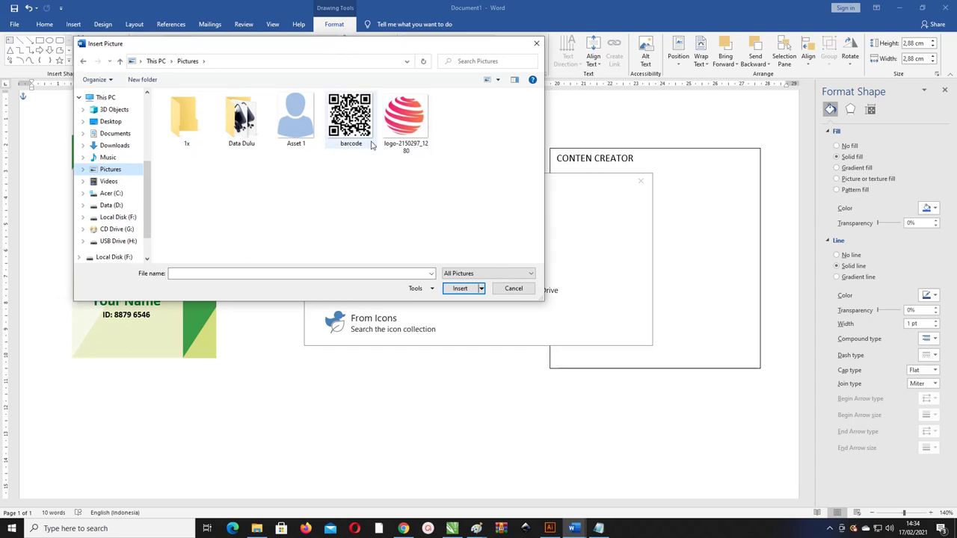
click(417, 129)
click(461, 289)
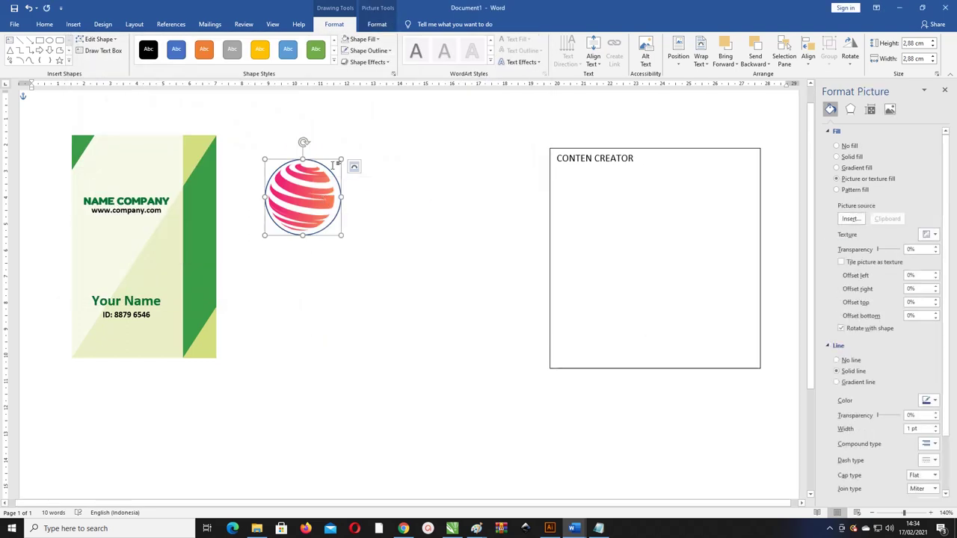
click(364, 51)
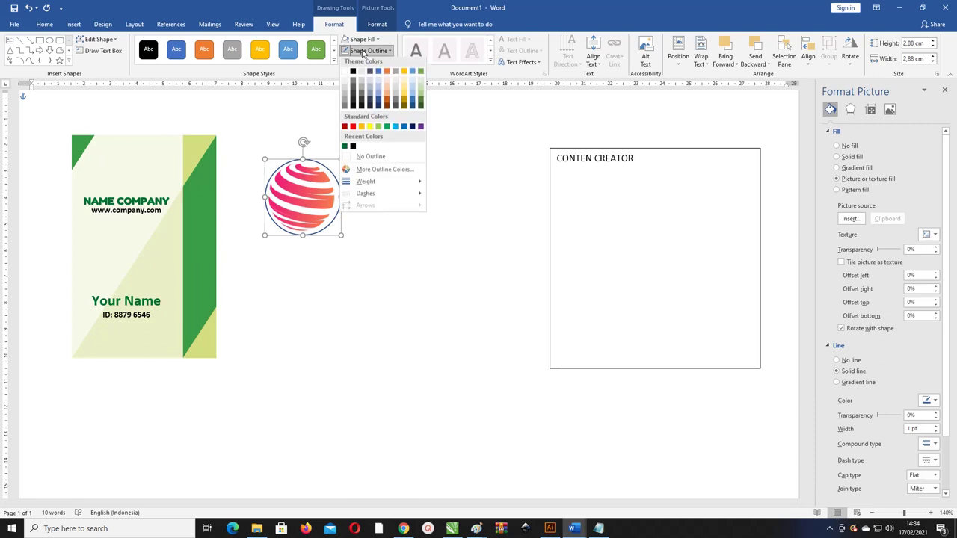
click(370, 157)
Step: Place the shrunken logo above NAME COMPANY and a 2.33 cm copy below the website line
drag(303, 192, 151, 166)
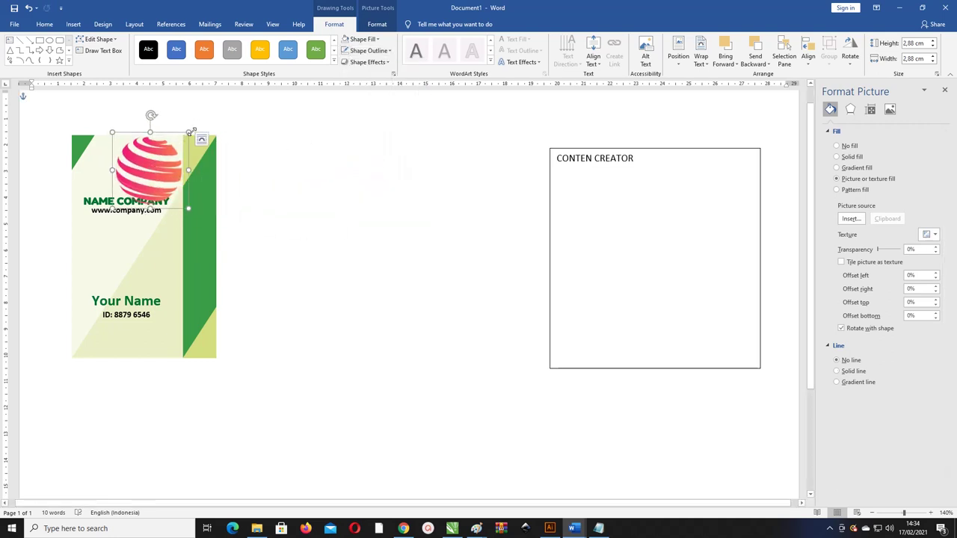
mouse_move(189, 132)
mouse_down()
mouse_move(155, 165)
mouse_move(128, 163)
mouse_move(145, 152)
mouse_move(127, 166)
mouse_up()
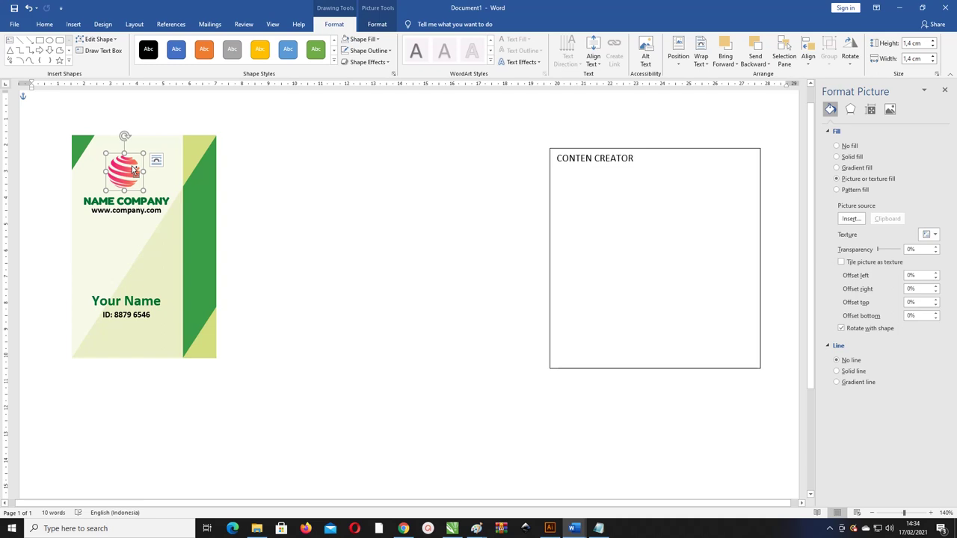
mouse_move(133, 169)
ctrl+mouse_down()
mouse_move(142, 237)
mouse_move(156, 218)
ctrl+mouse_up()
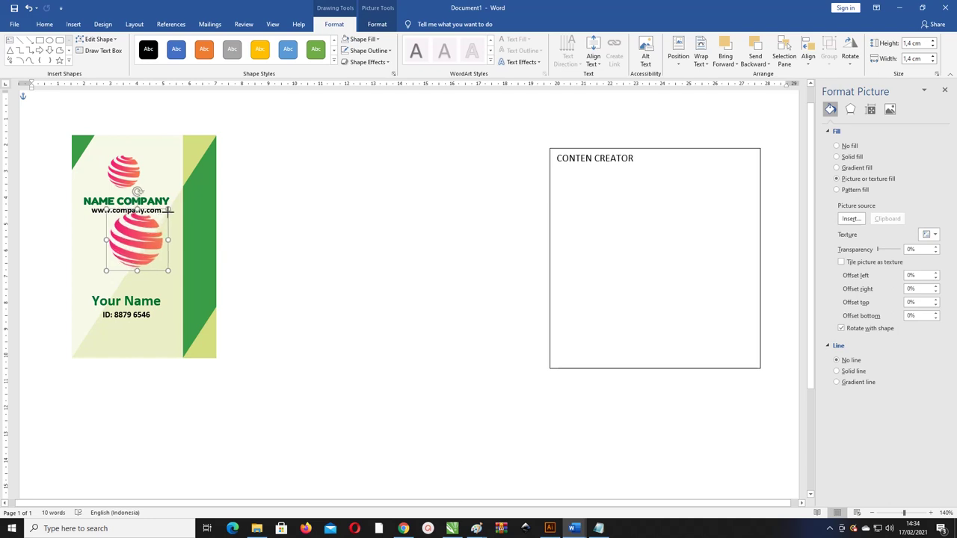
drag(151, 228, 141, 231)
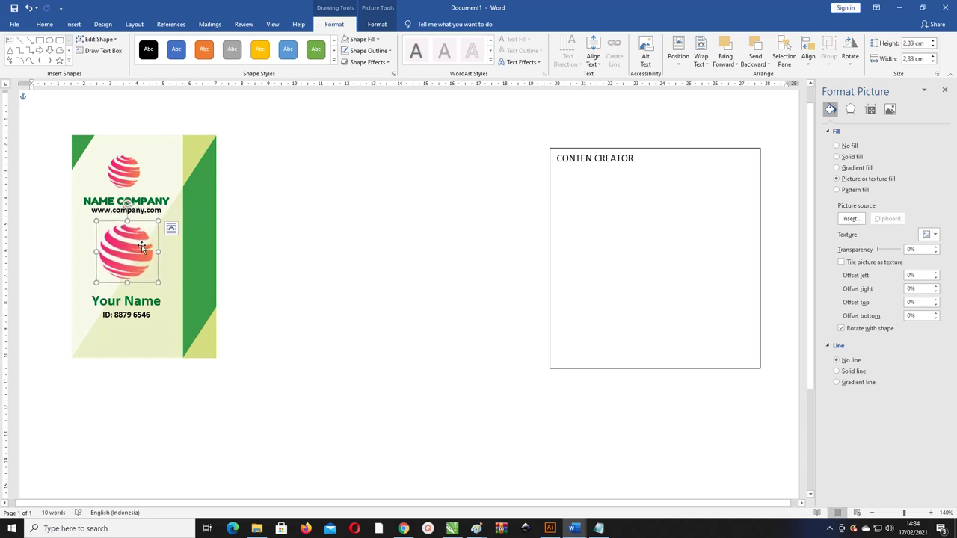
Step: Fill the frame shape with the Asset 1 ring image from the Teks Dan Gambar folder
click(363, 39)
click(386, 172)
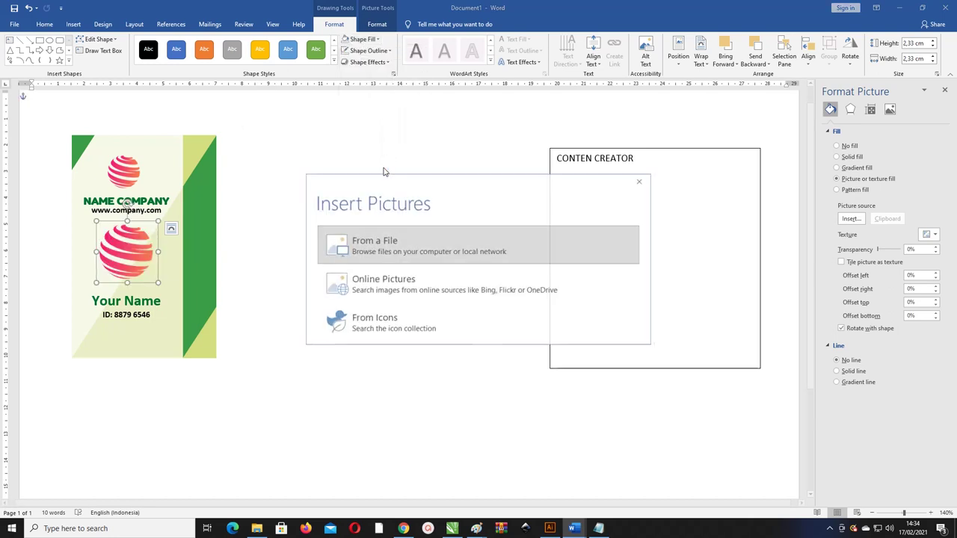
click(394, 237)
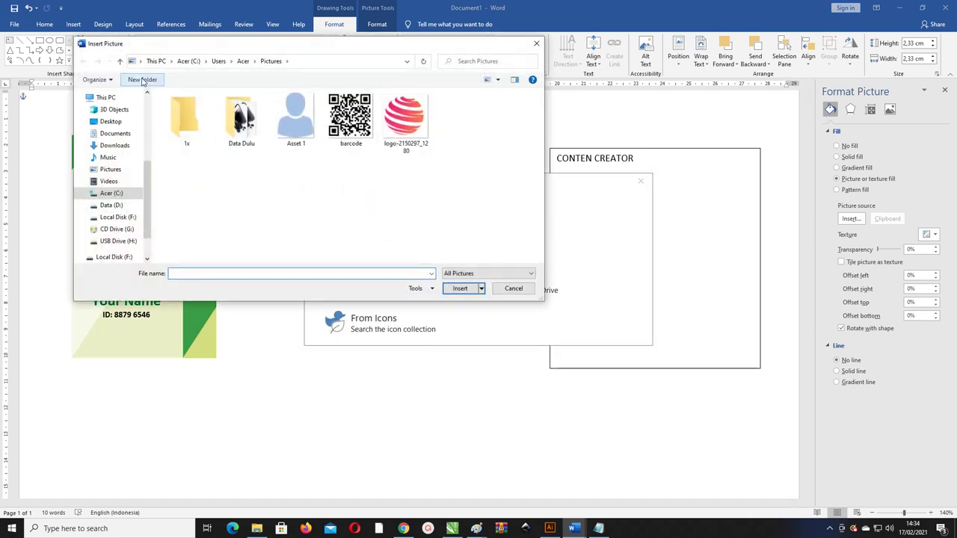
click(345, 61)
text(H:\Kumpulan Name Tag All Format\Name Tag 2\Name Tag 2 Word\Teks Dan Gambar)
key(Return)
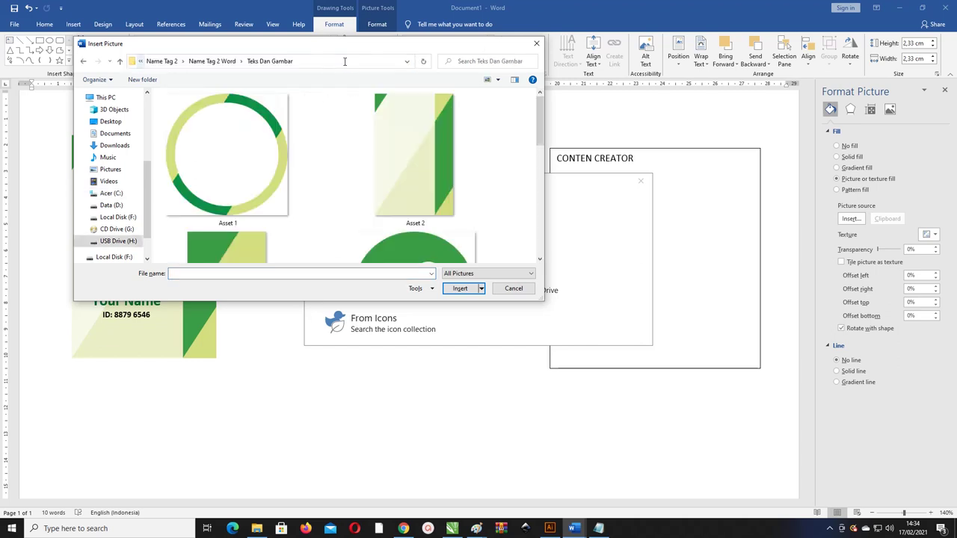
click(255, 120)
click(457, 290)
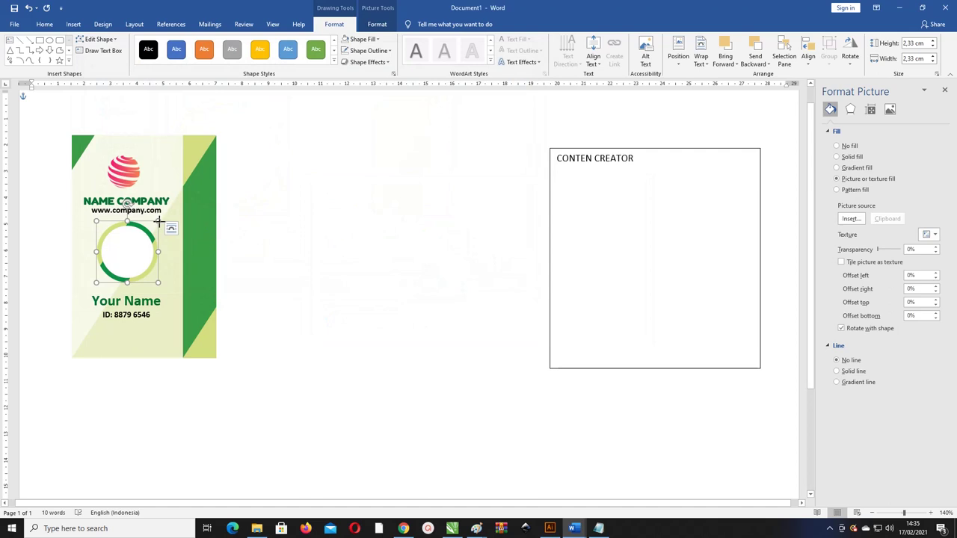
Step: Enlarge the ring picture and place a 2.51 cm copy beside the card
drag(159, 221, 157, 222)
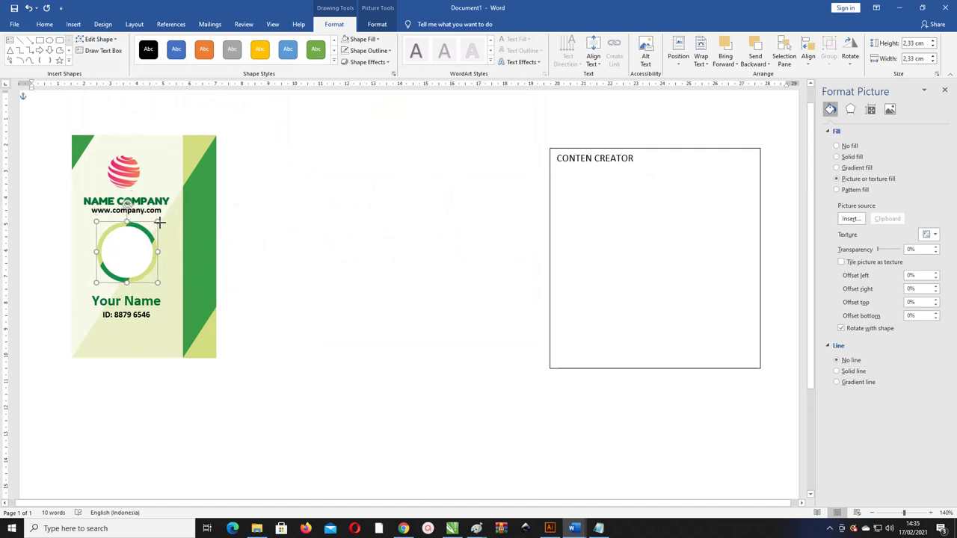
click(252, 220)
click(131, 254)
scroll(131, 254, up, 2)
scroll(133, 252, up, 2)
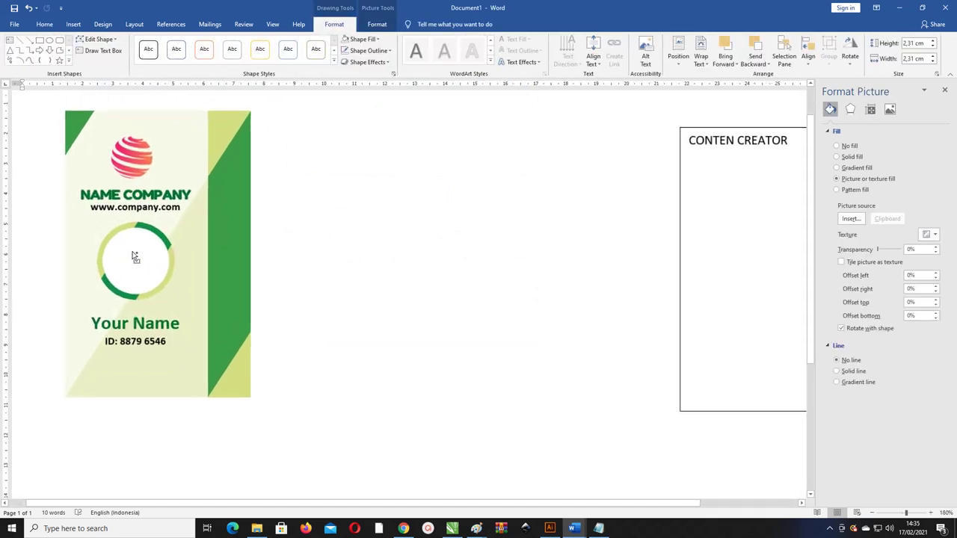
drag(555, 503, 550, 503)
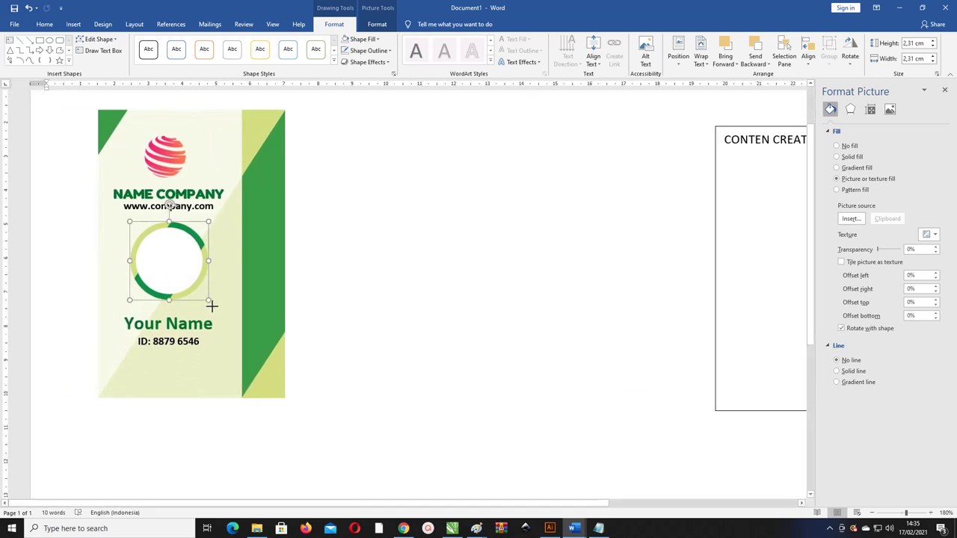
drag(212, 305, 217, 313)
click(414, 217)
click(189, 284)
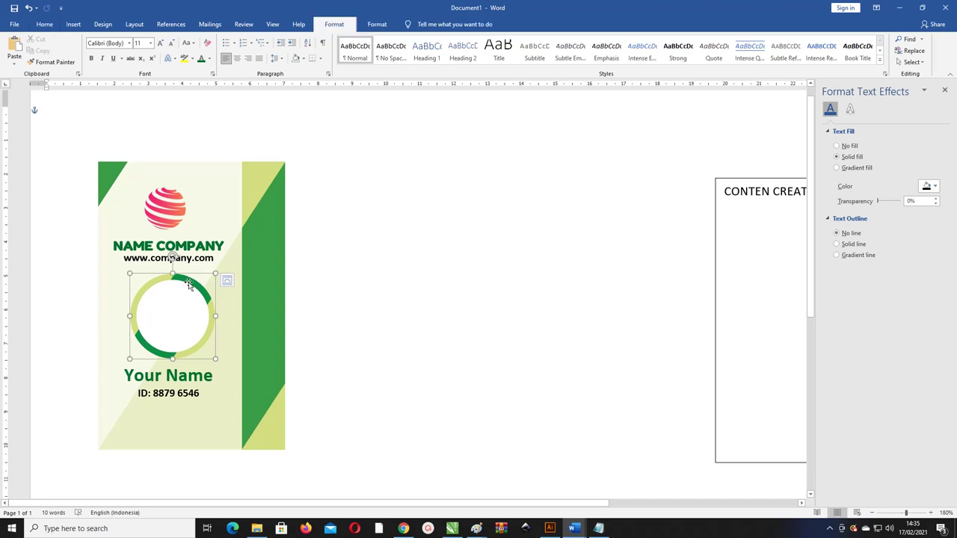
ctrl+drag(158, 315, 330, 316)
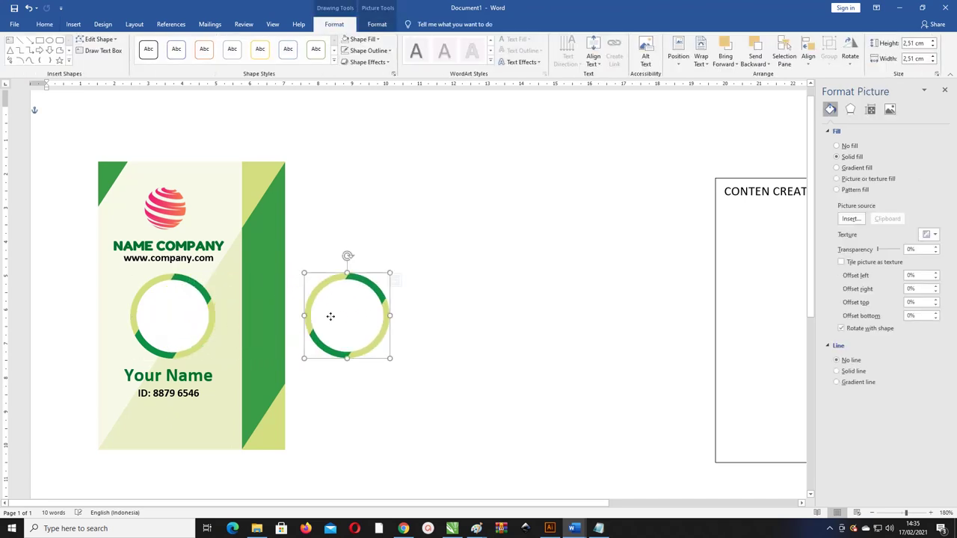
Step: Fill the ring copy with the Asset 1 person image from Pictures
click(363, 39)
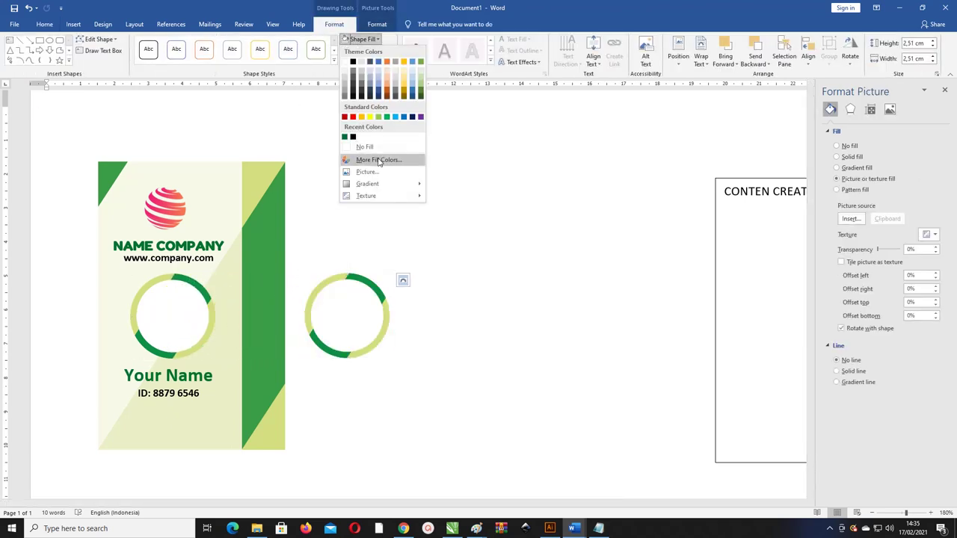
click(381, 173)
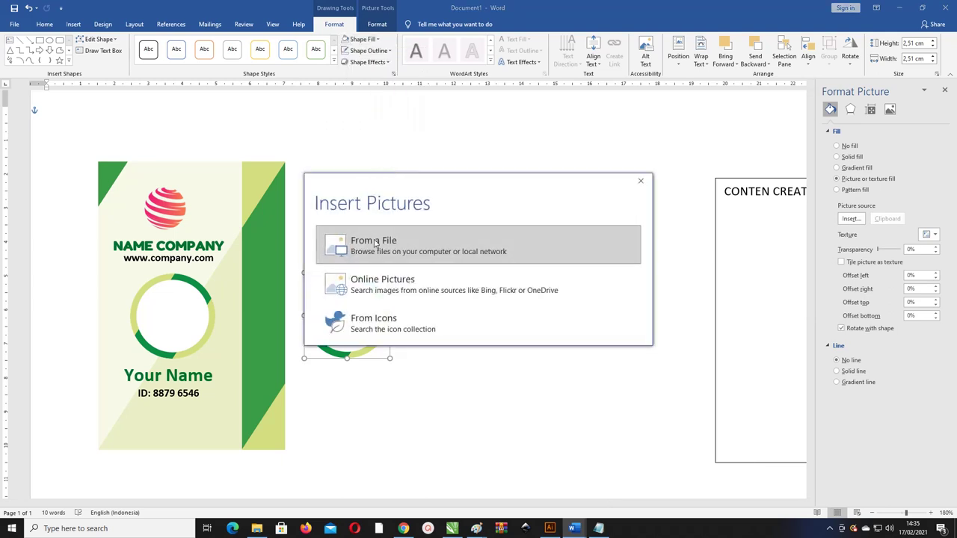
click(374, 240)
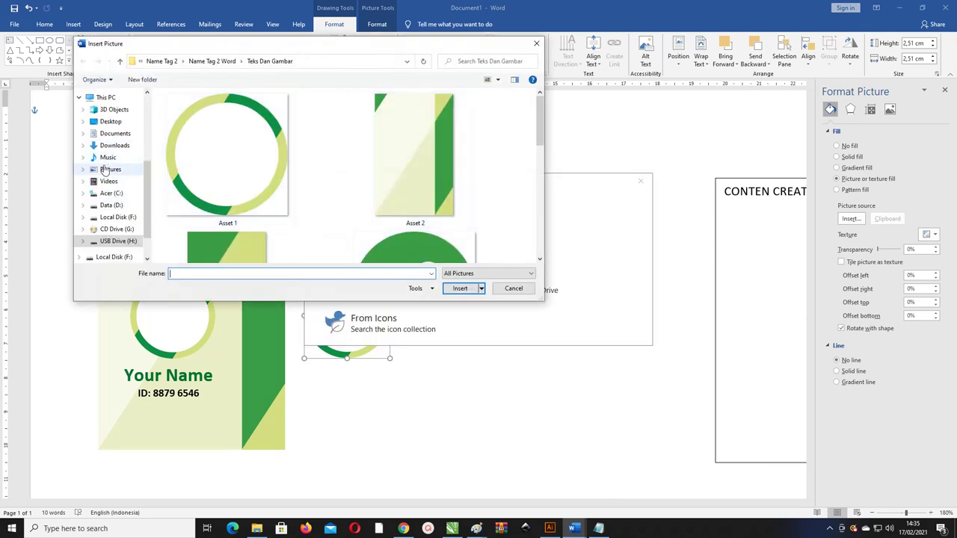
click(110, 169)
click(279, 122)
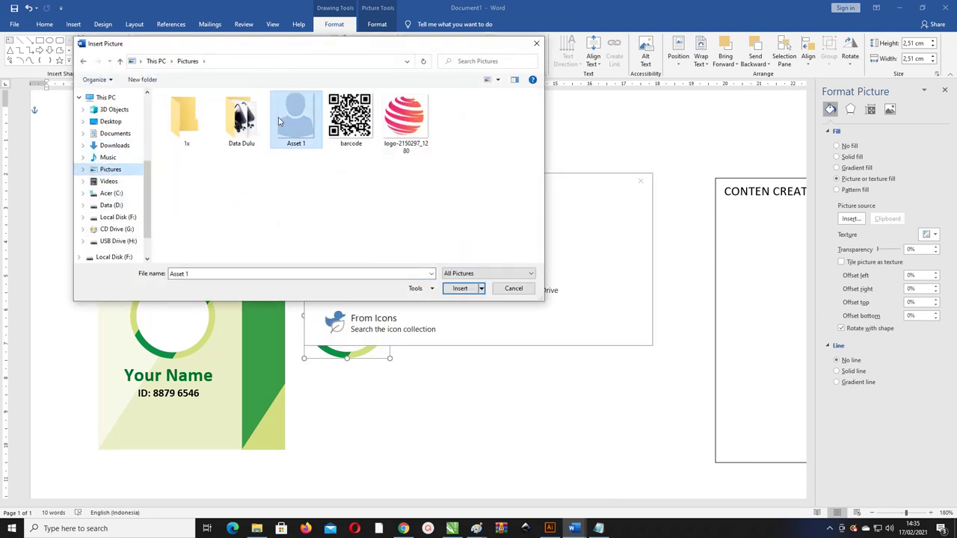
click(459, 288)
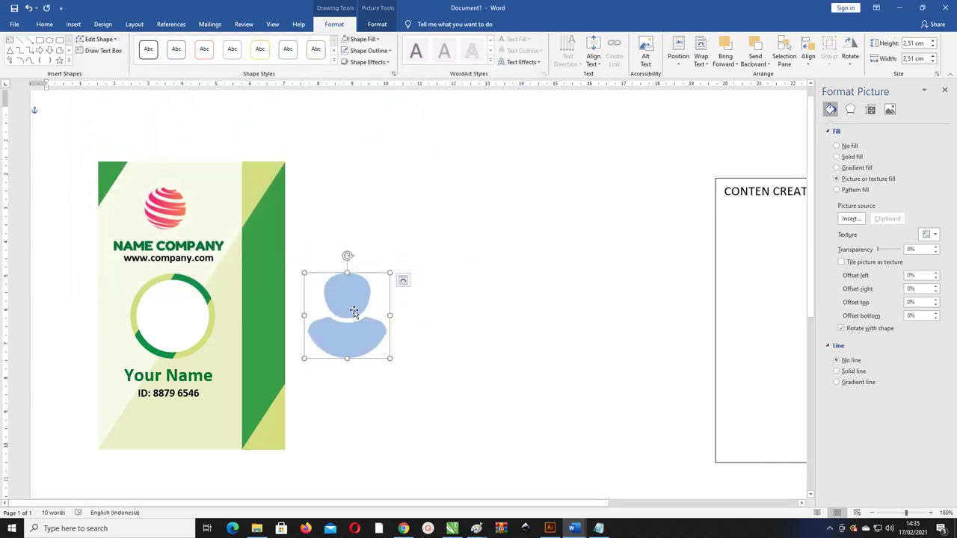
mouse_move(353, 311)
mouse_down()
mouse_move(281, 313)
mouse_move(365, 309)
mouse_up()
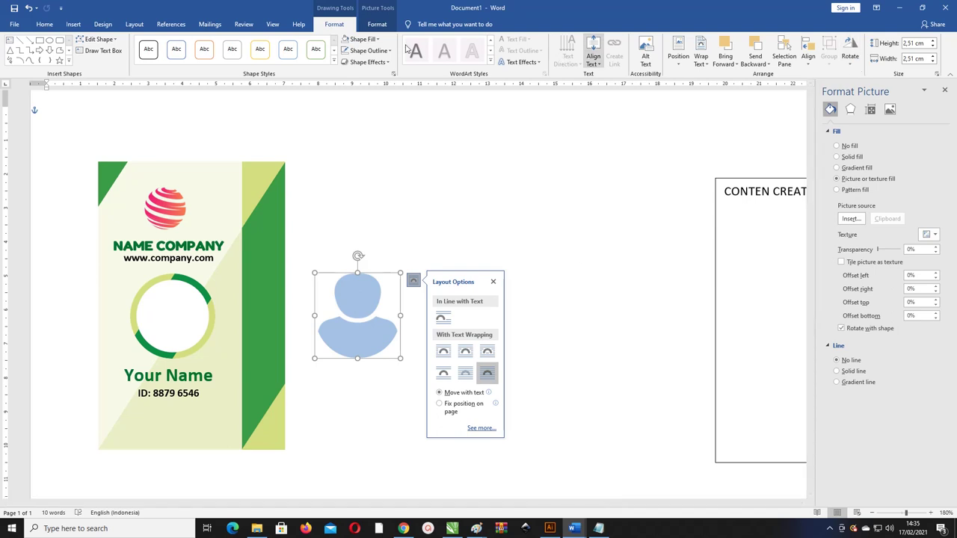
Step: Crop the person picture to frame the blue silhouette
click(378, 24)
click(847, 50)
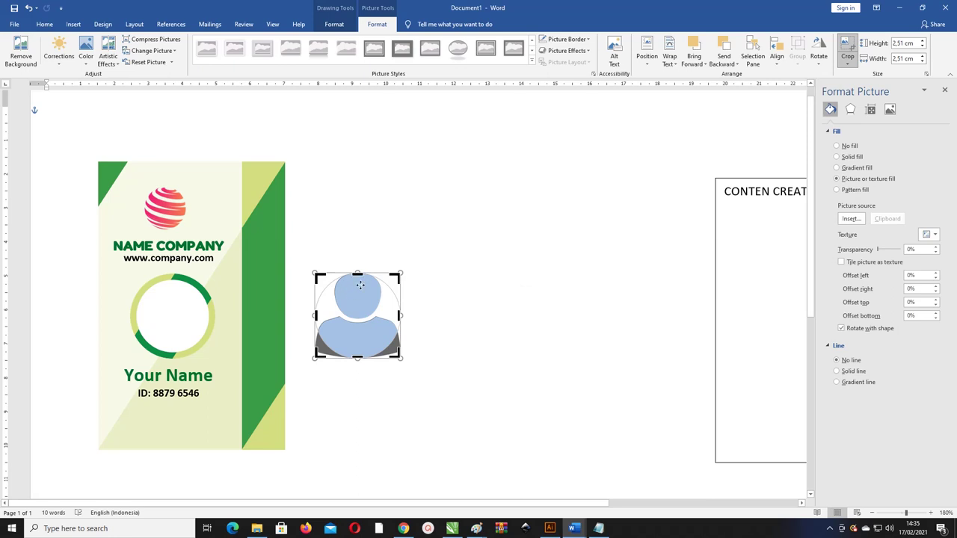
mouse_move(358, 273)
mouse_down()
mouse_move(358, 249)
mouse_move(363, 290)
mouse_up()
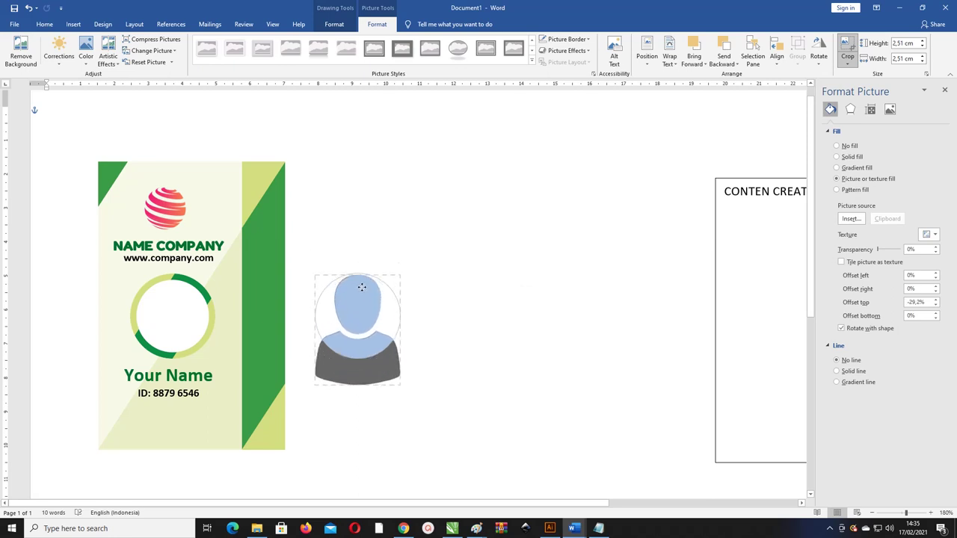
drag(400, 386, 382, 362)
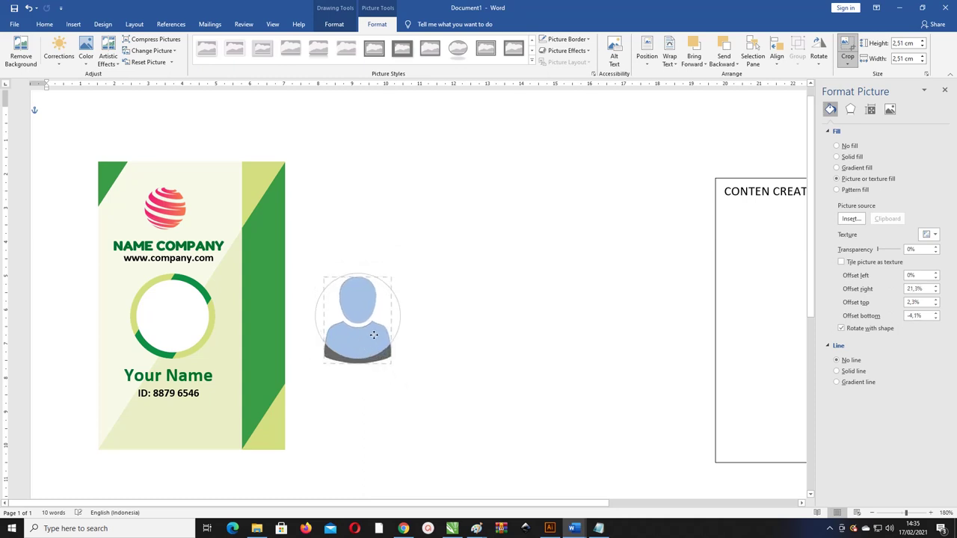
drag(367, 333, 377, 335)
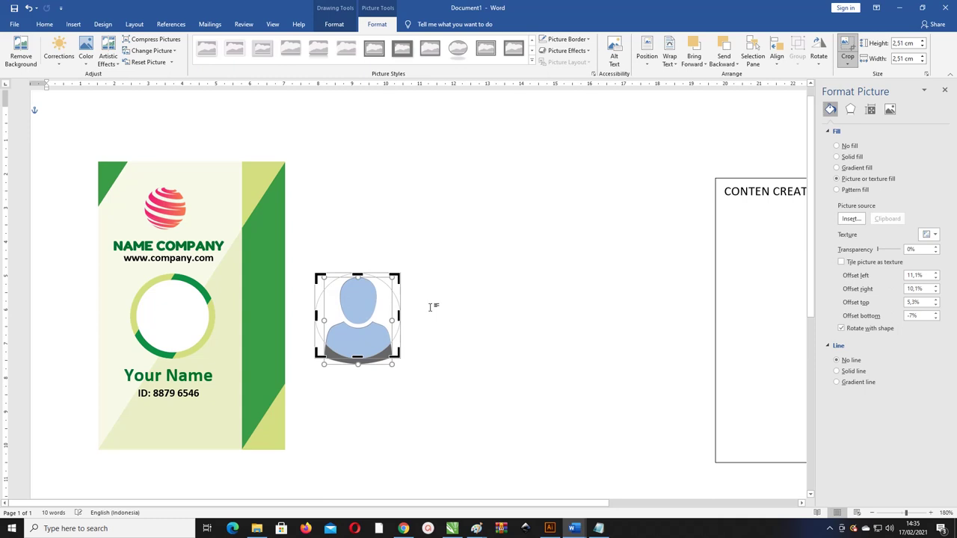
click(431, 307)
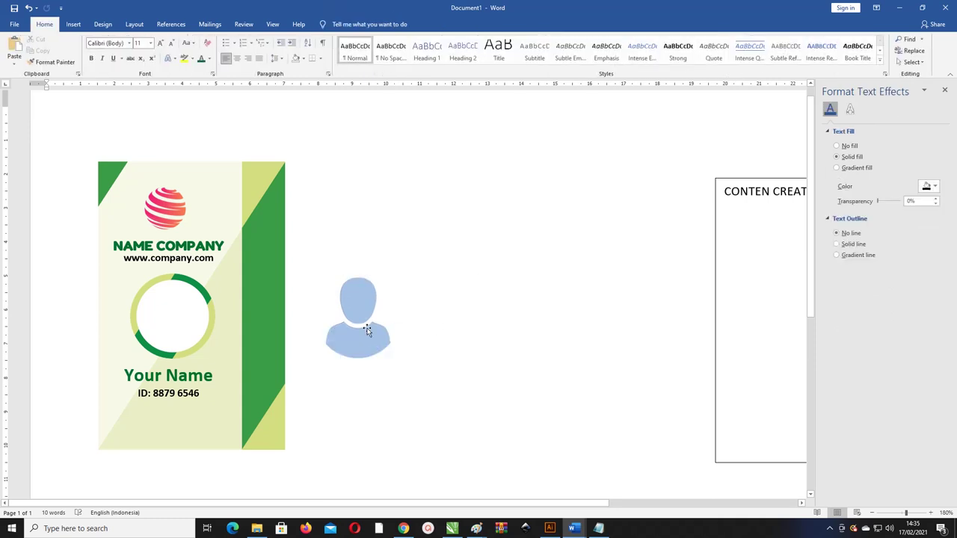
Step: Drag the person placeholder into the green ring and nudge it up and right
drag(367, 331, 202, 327)
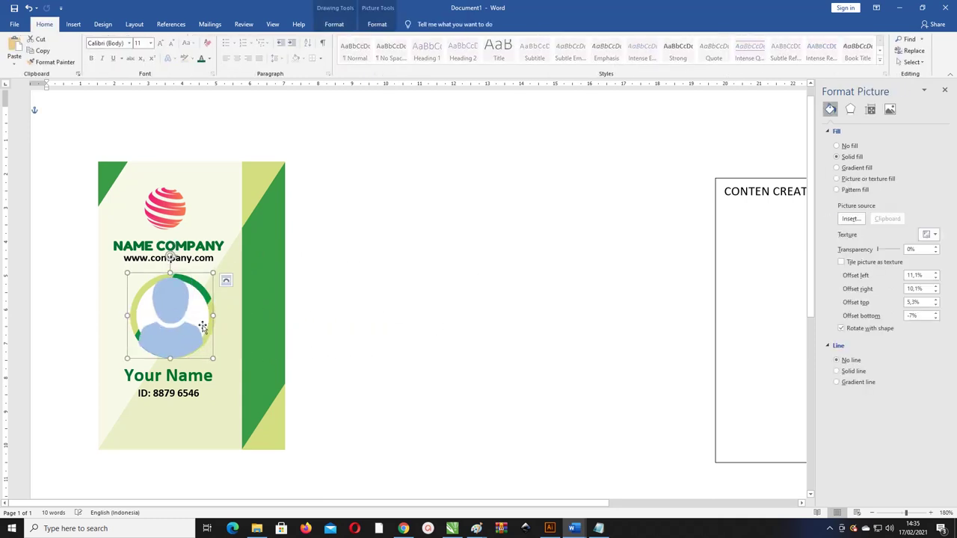
key(Up)
key(Up)
key(Up)
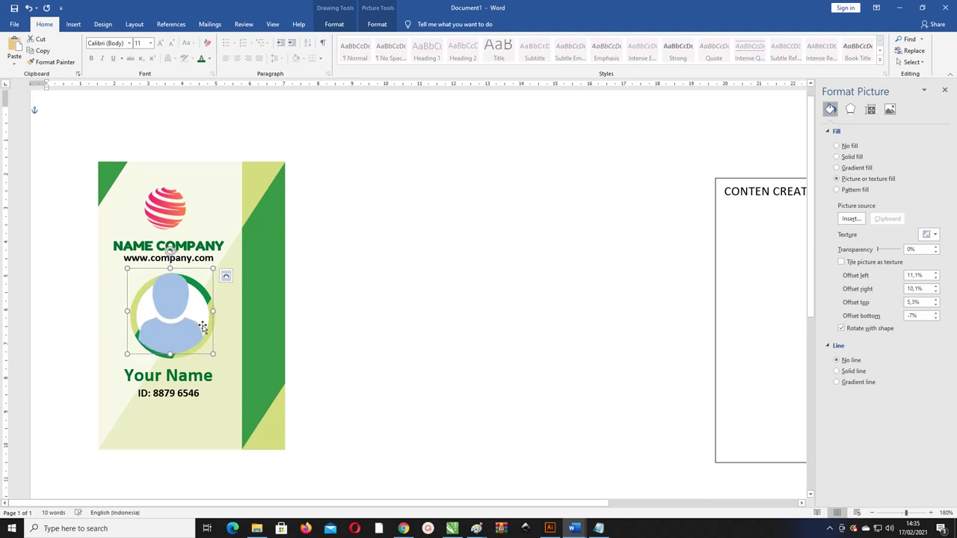
key(Right)
key(Up)
key(Up)
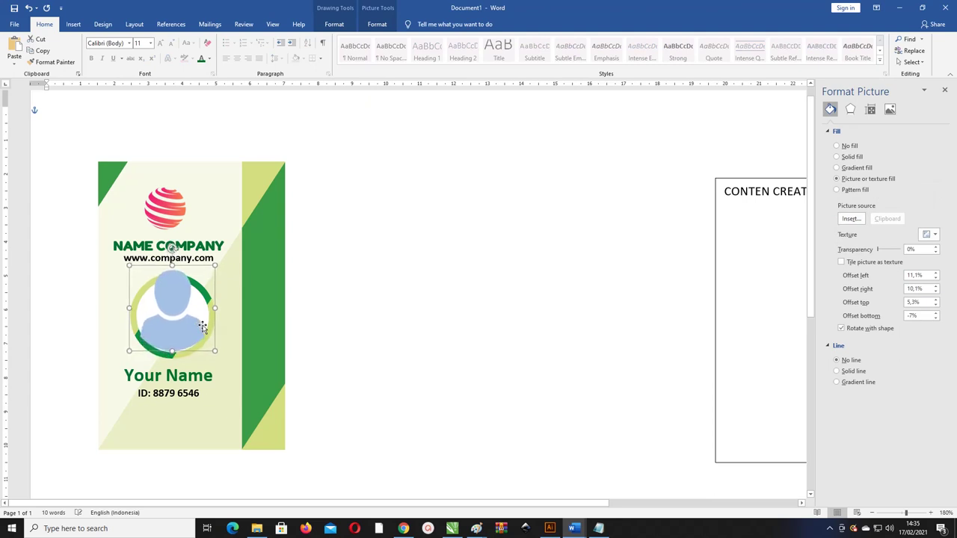
Step: Shrink the placeholder from its corners so it fits inside the ring, and recentre it
ctrl+scroll(146, 326, up, 1)
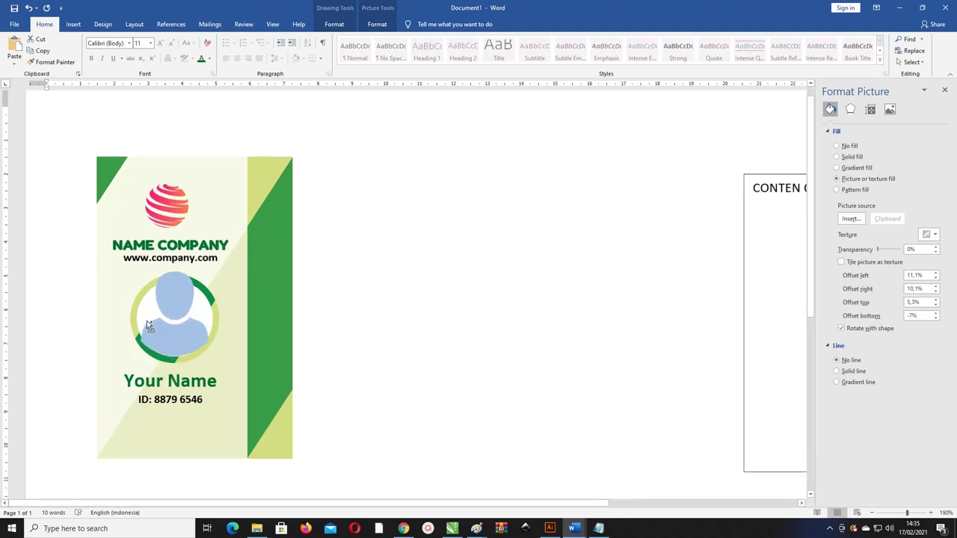
ctrl+scroll(148, 324, up, 1)
ctrl+scroll(184, 328, up, 1)
ctrl+scroll(183, 321, up, 1)
ctrl+scroll(170, 321, up, 1)
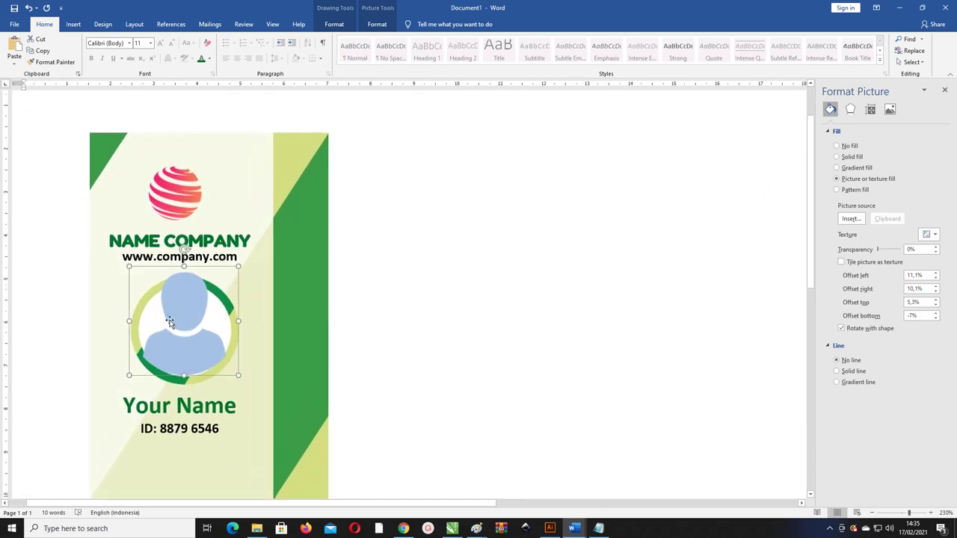
drag(129, 266, 135, 276)
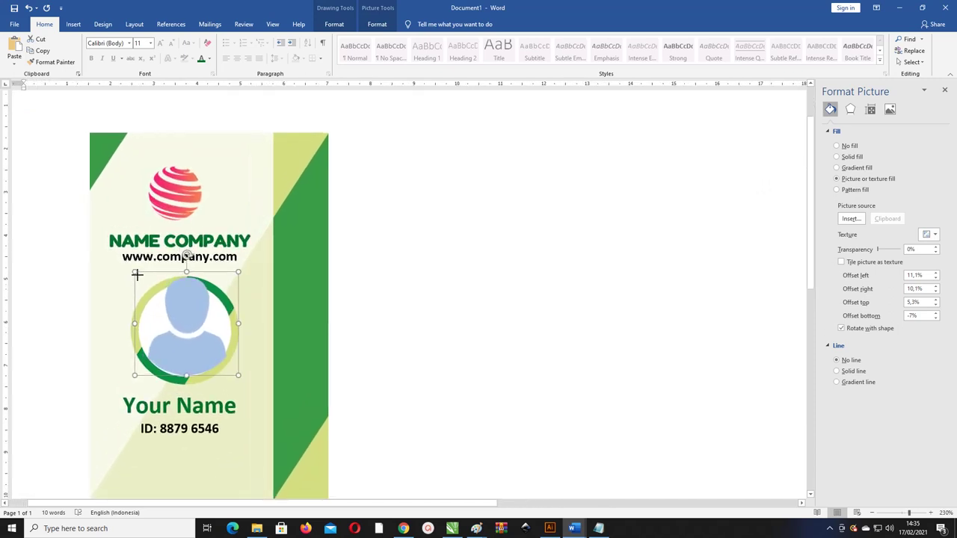
drag(175, 318, 173, 316)
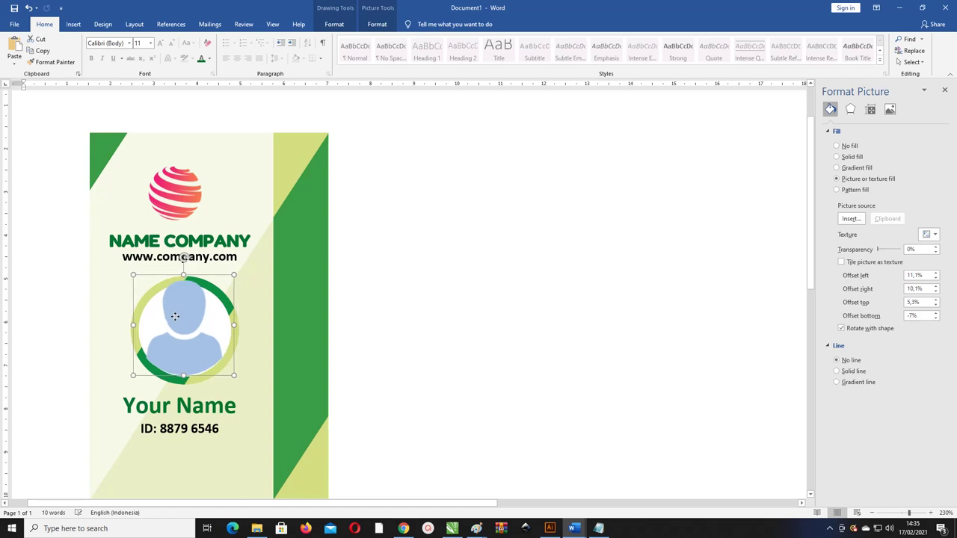
drag(232, 281, 216, 296)
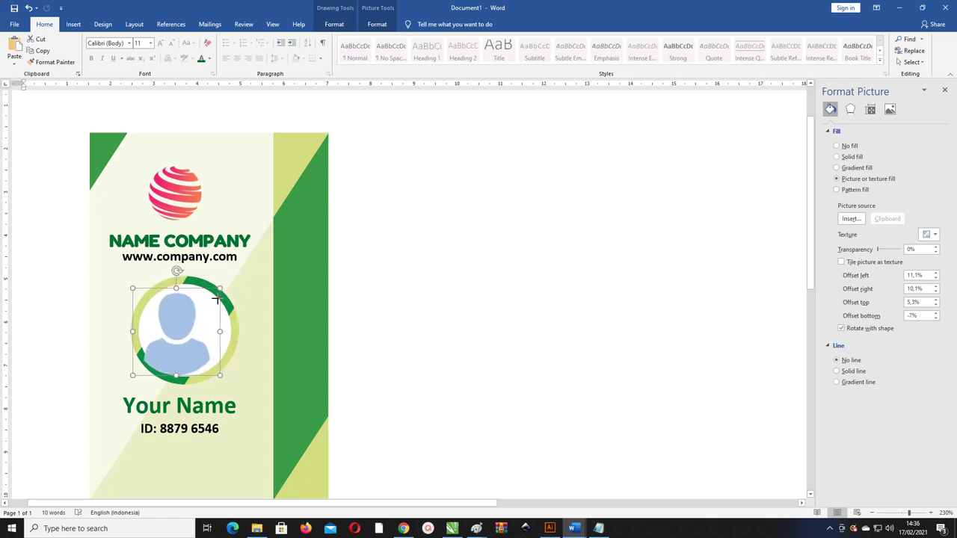
drag(174, 331, 230, 336)
click(366, 292)
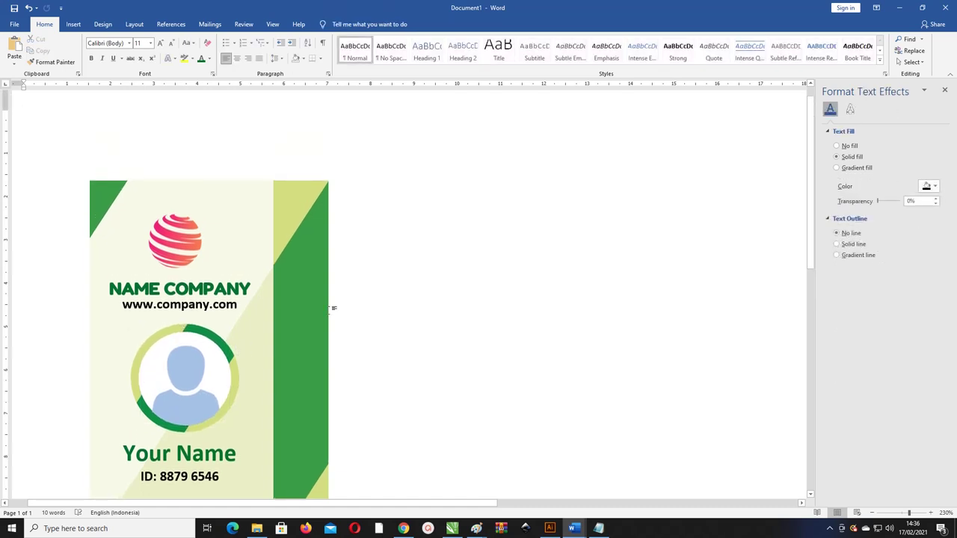
Step: Place a copy of the globe logo beside the card
ctrl+scroll(322, 301, down, 3)
ctrl+scroll(322, 296, down, 2)
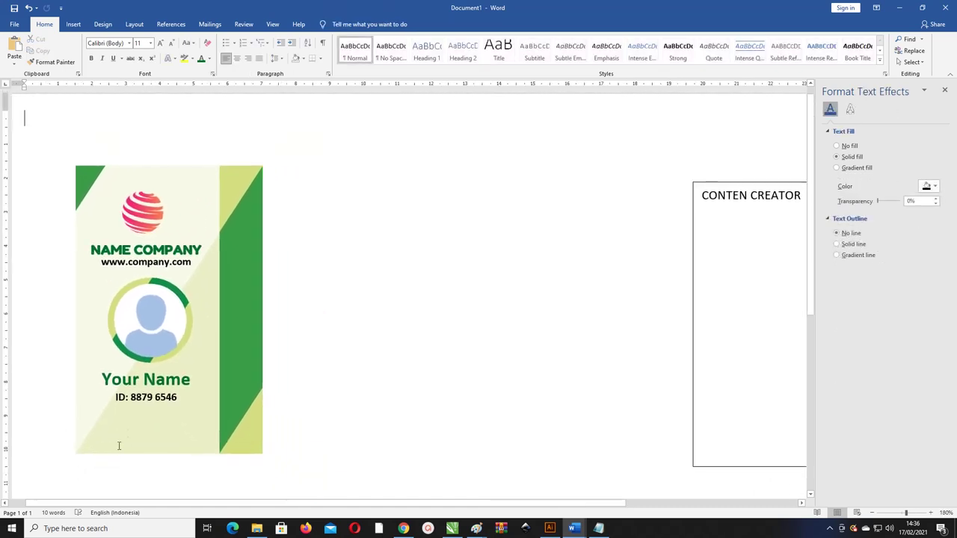
click(146, 213)
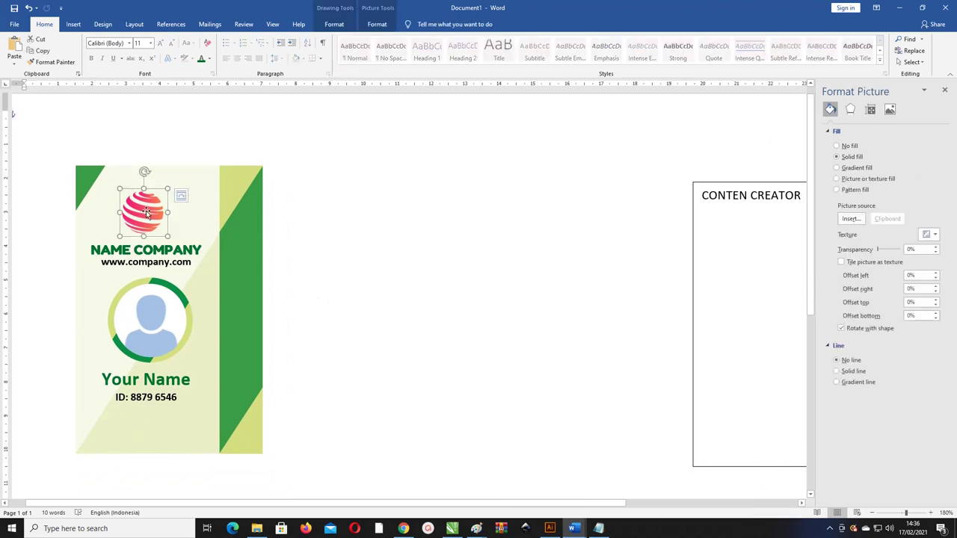
drag(147, 214, 356, 241)
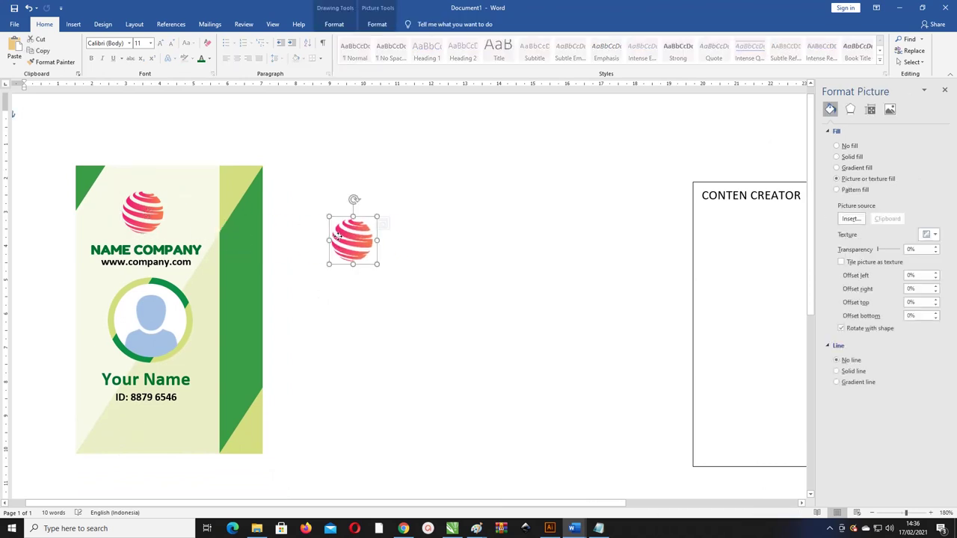
Step: Refill the copied circle with the Asset 4 Twitter image as a picture fill
click(374, 25)
click(336, 24)
click(360, 38)
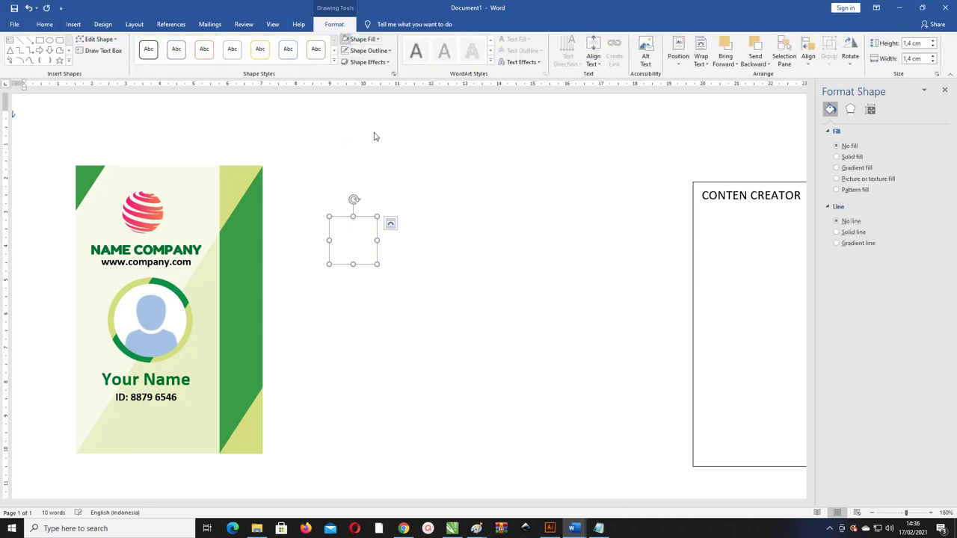
click(364, 39)
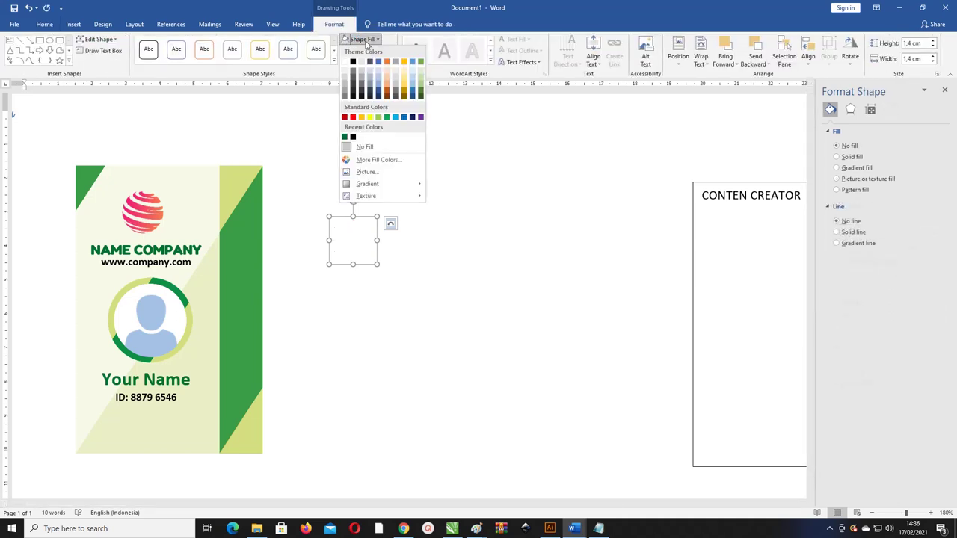
click(376, 174)
click(364, 254)
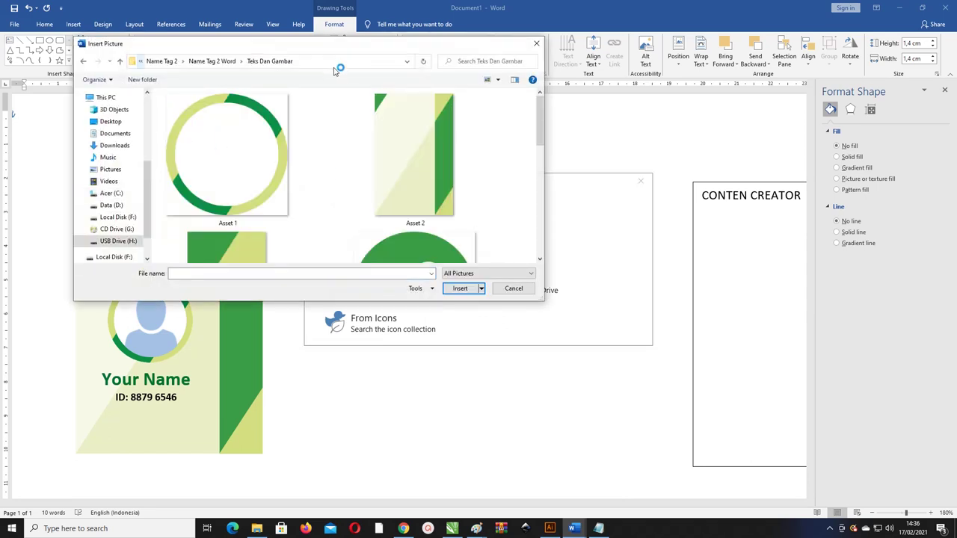
scroll(415, 186, down, 2)
click(415, 187)
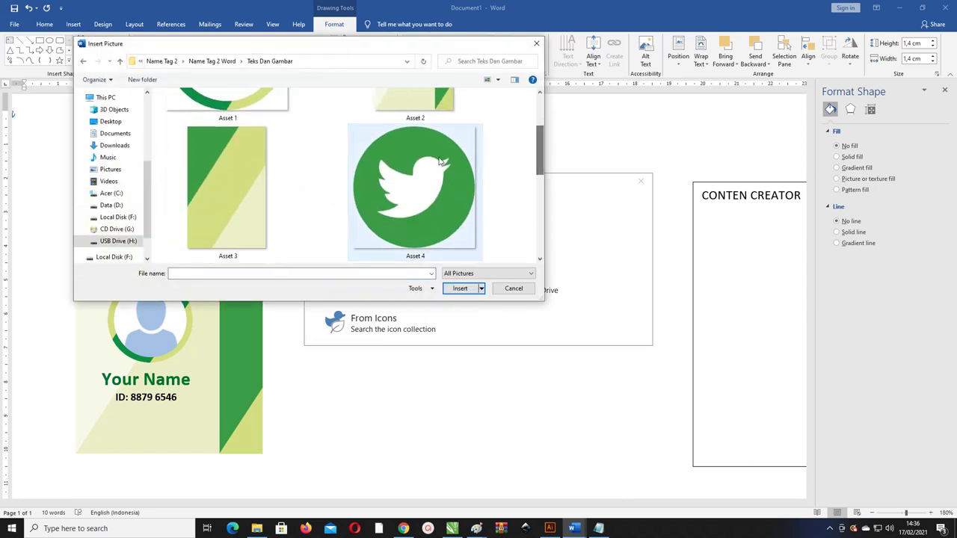
click(460, 289)
Step: Duplicate the Twitter icon to its right and start choosing a new picture fill
drag(363, 245, 426, 249)
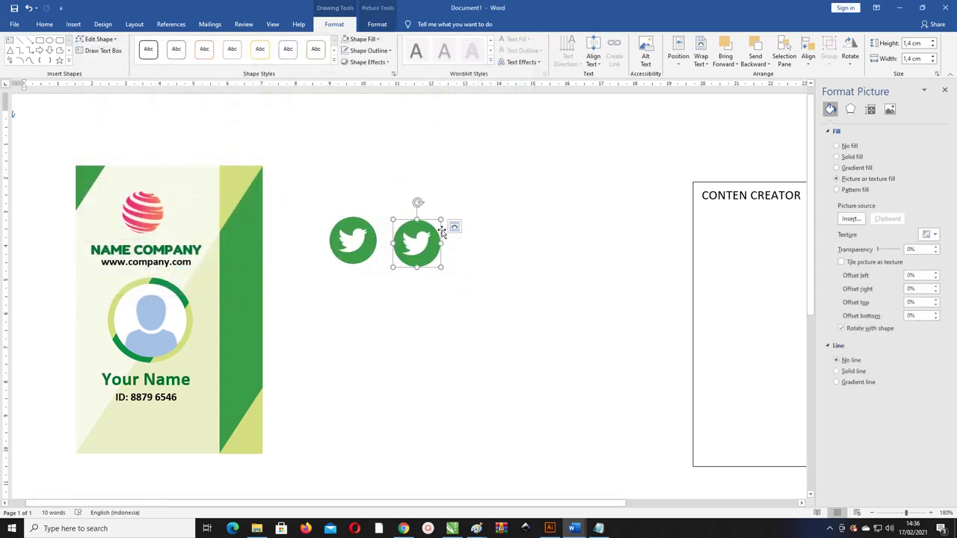
click(364, 39)
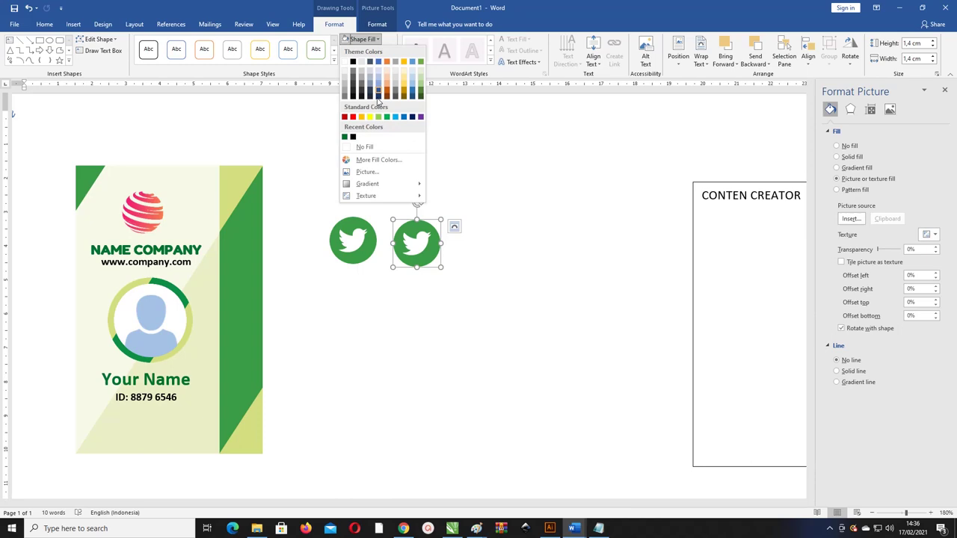
click(376, 173)
Step: Fill the duplicate circle with the social (1) Facebook image
click(523, 243)
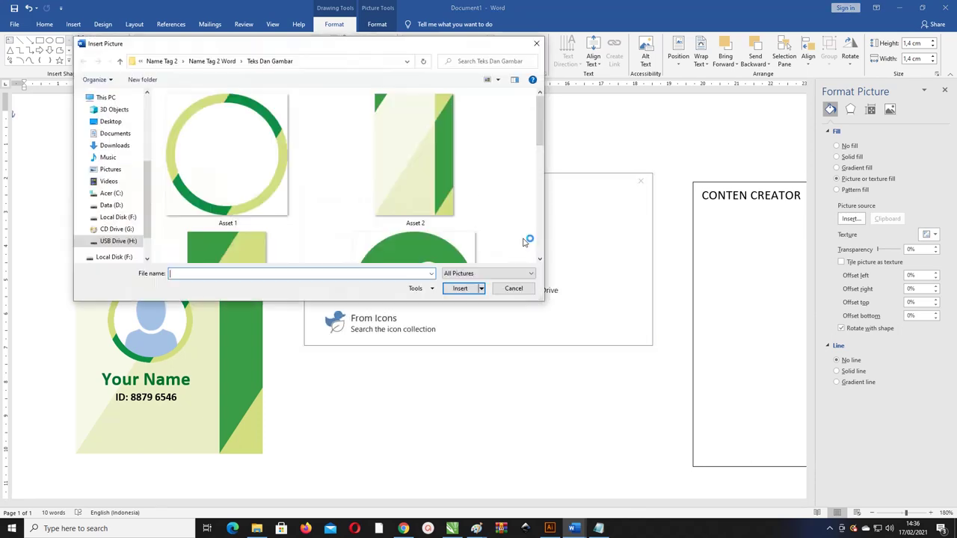
drag(539, 120, 539, 200)
click(468, 214)
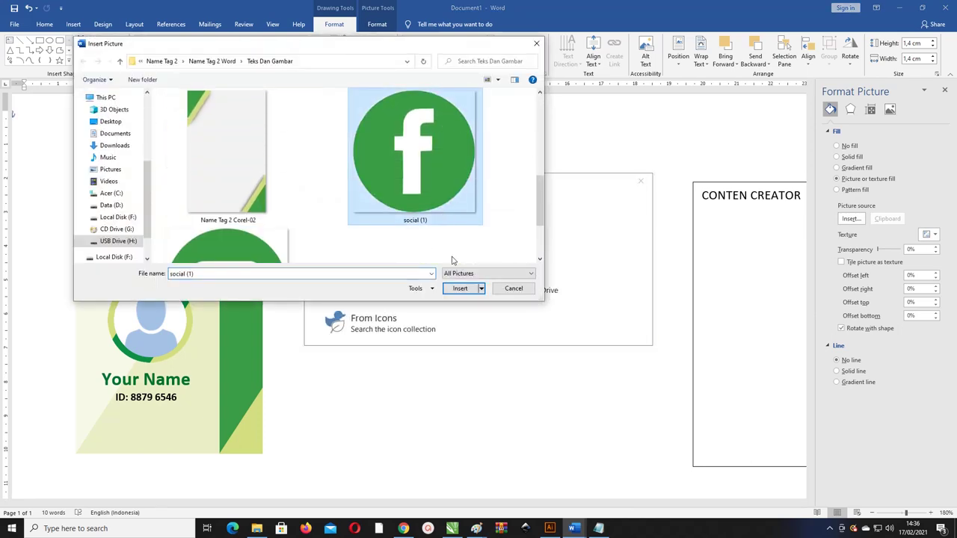
click(460, 289)
Step: Duplicate the Facebook icon and fill the copy with the social (2) YouTube image
mouse_move(418, 249)
mouse_down()
mouse_move(410, 245)
mouse_move(459, 237)
mouse_up()
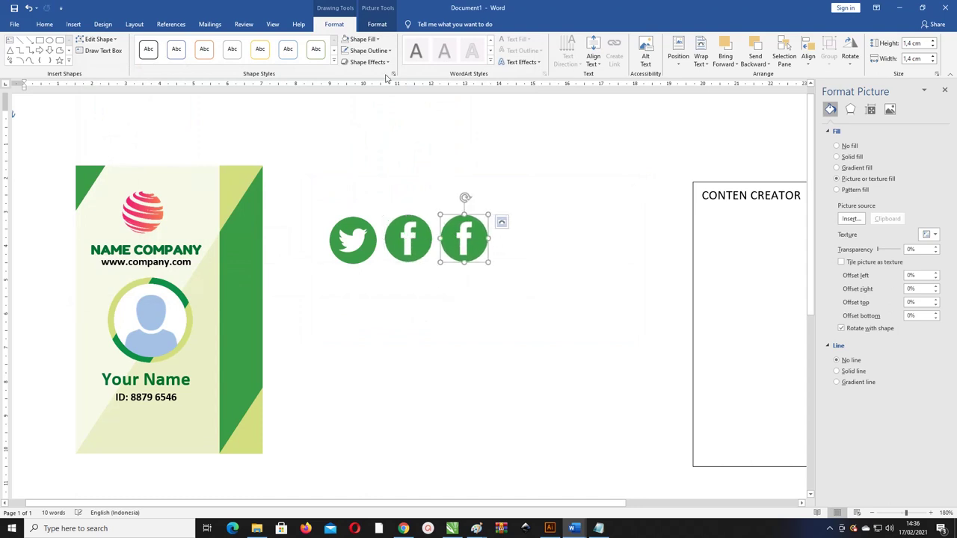
click(377, 39)
click(375, 173)
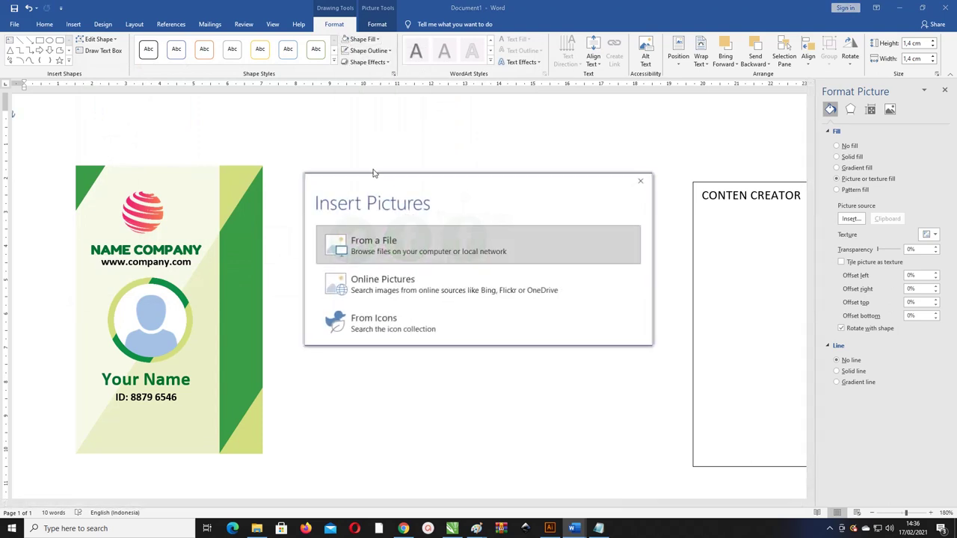
click(406, 240)
scroll(449, 165, down, 2)
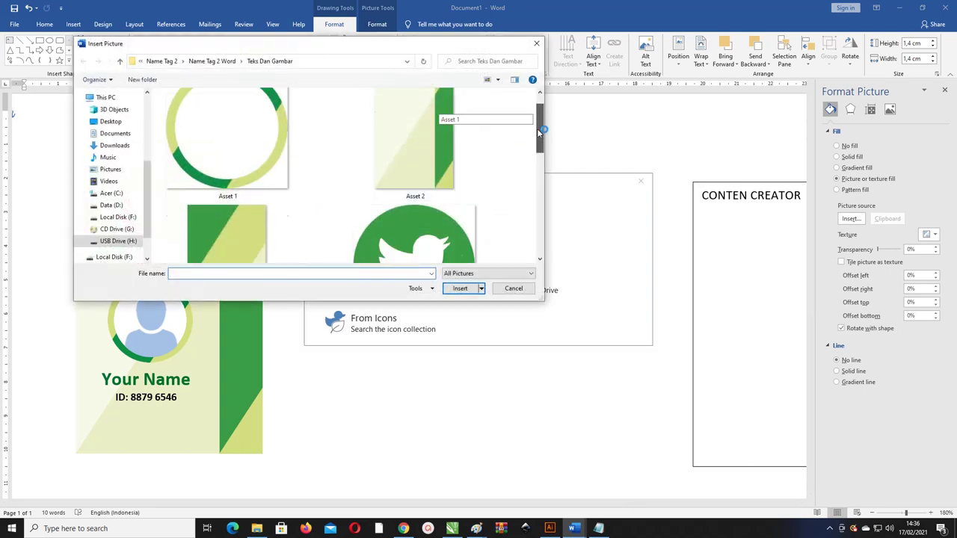
scroll(449, 164, down, 3)
scroll(337, 194, down, 2)
click(288, 212)
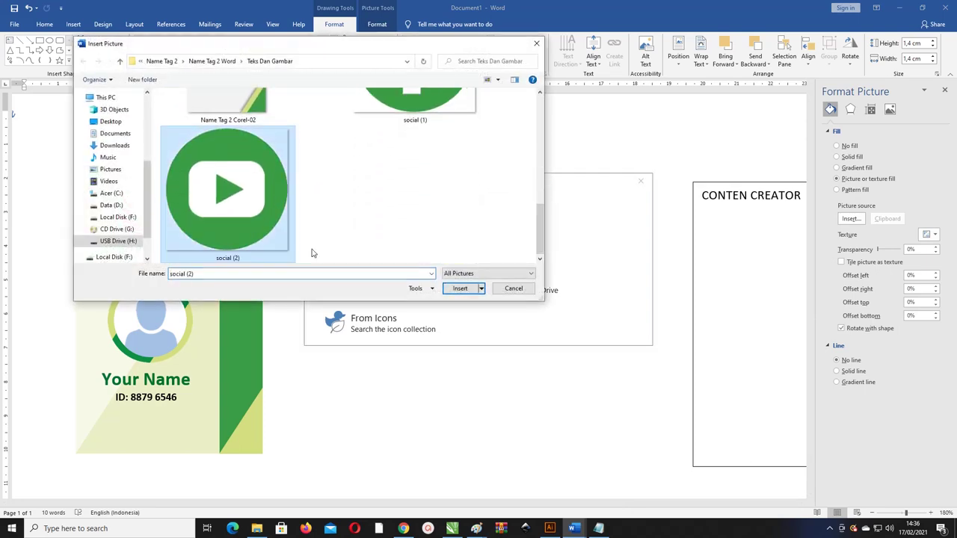
click(461, 287)
Step: Select the YouTube, Facebook and Twitter icons together
click(506, 238)
click(464, 238)
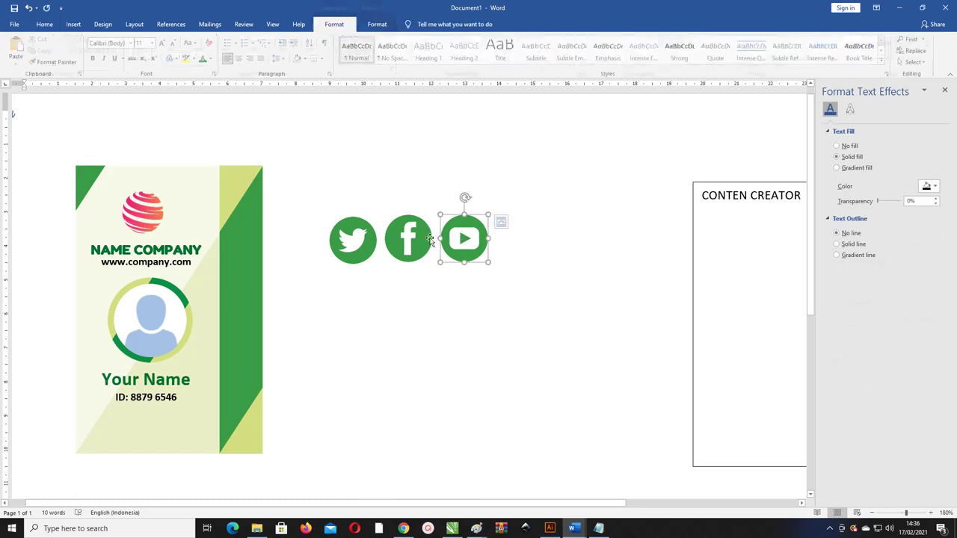
shift+click(408, 237)
shift+click(349, 234)
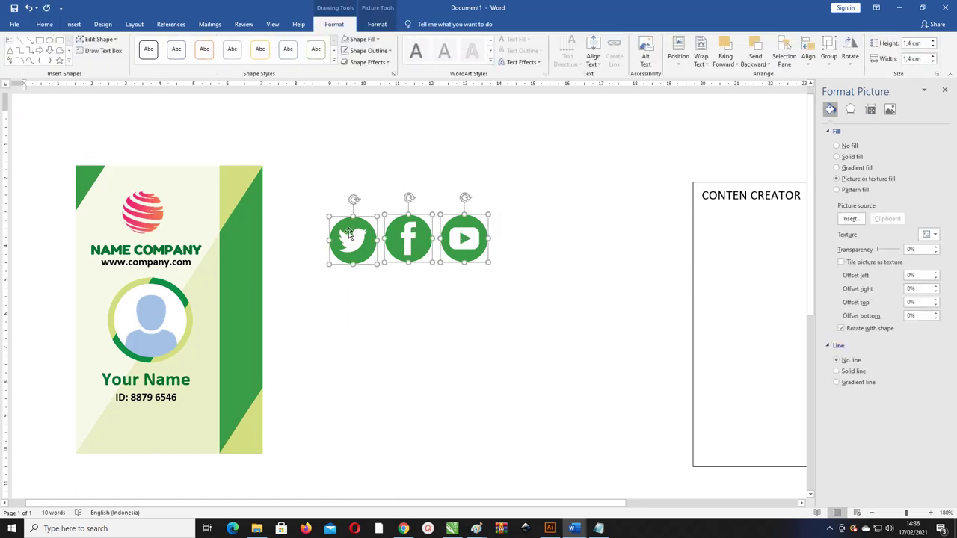
Step: Align the three icons on their middles and distribute them horizontally
click(808, 53)
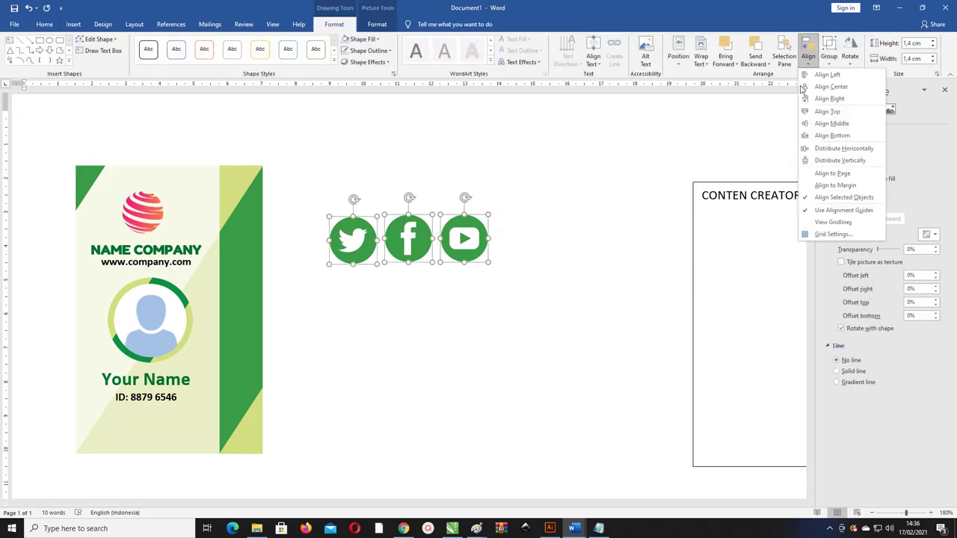
click(840, 125)
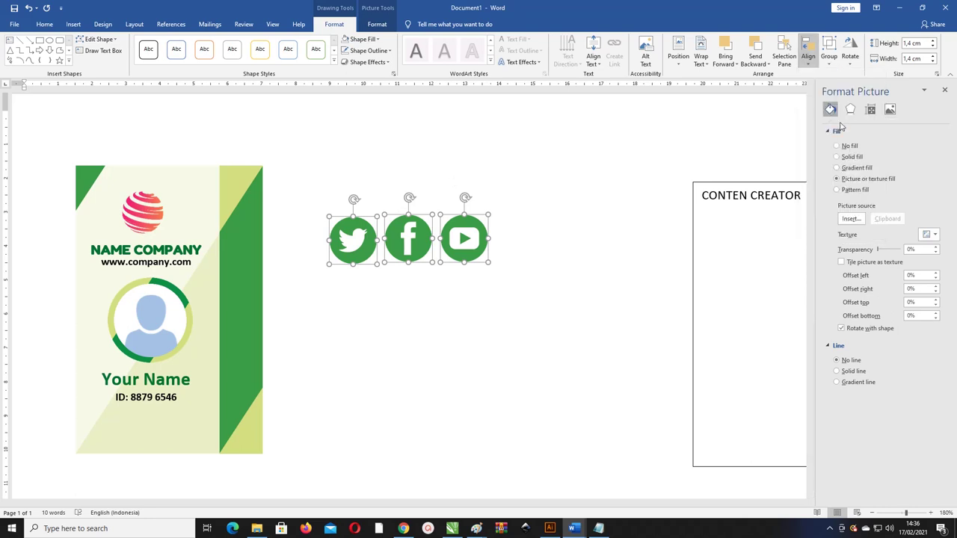
click(830, 60)
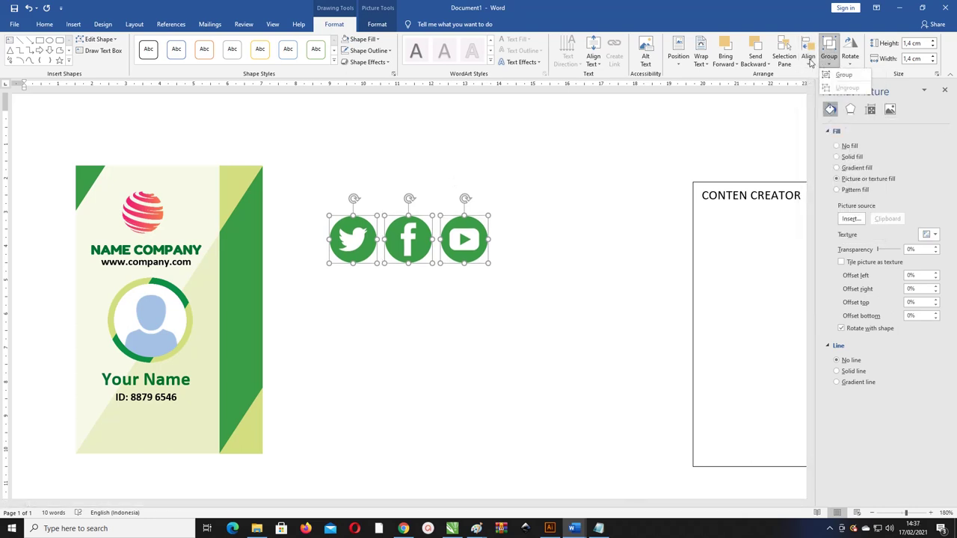
click(810, 62)
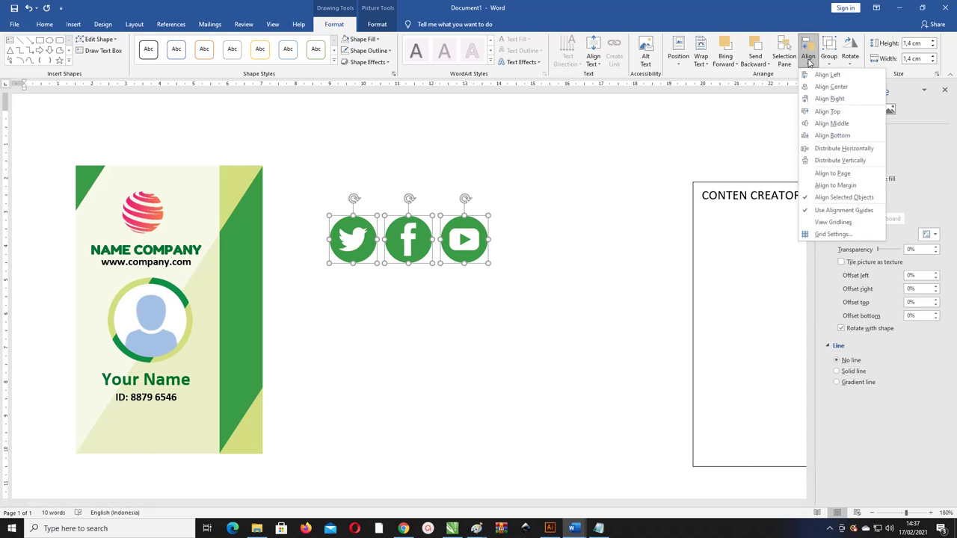
click(840, 149)
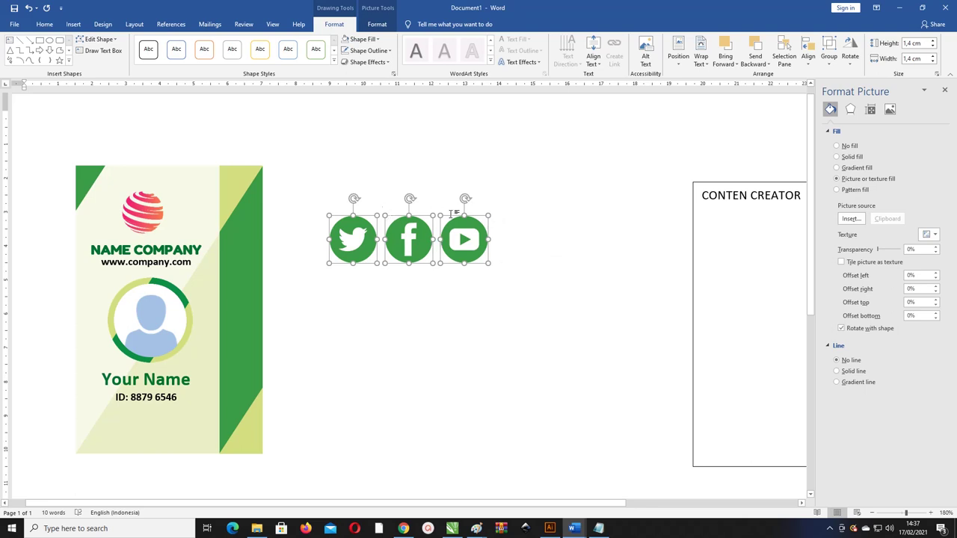
Step: Close the stray Find and Replace dialog and open the icons' right-click menu
key(ctrl+g)
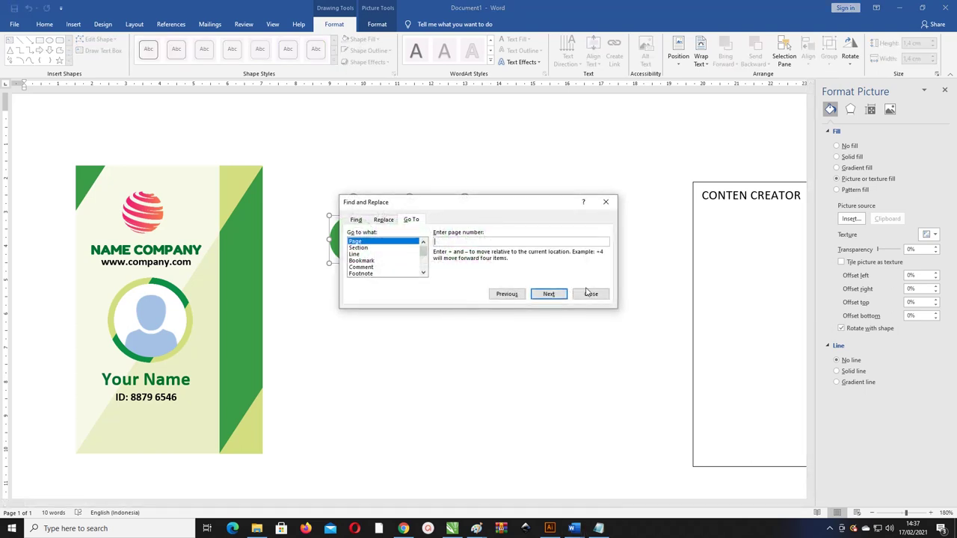
click(590, 294)
right_click(460, 235)
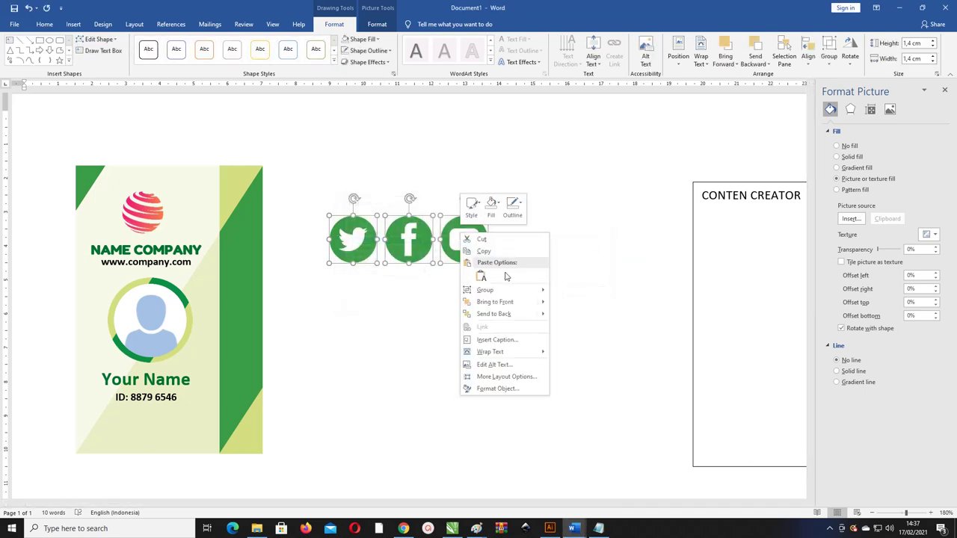
Step: Group the three icons, shrink the group to about 1,03 cm, and move it to the card's bottom-left corner
click(573, 291)
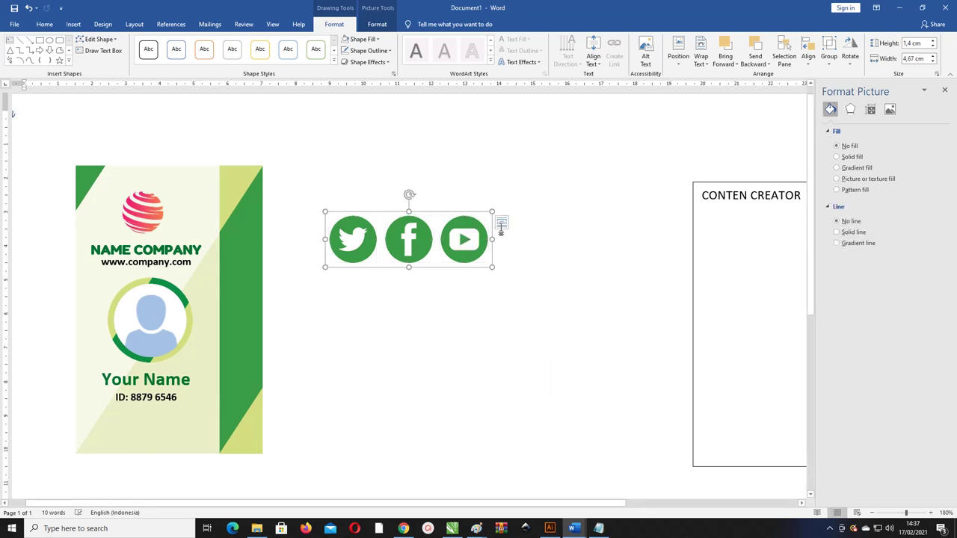
drag(492, 211, 429, 239)
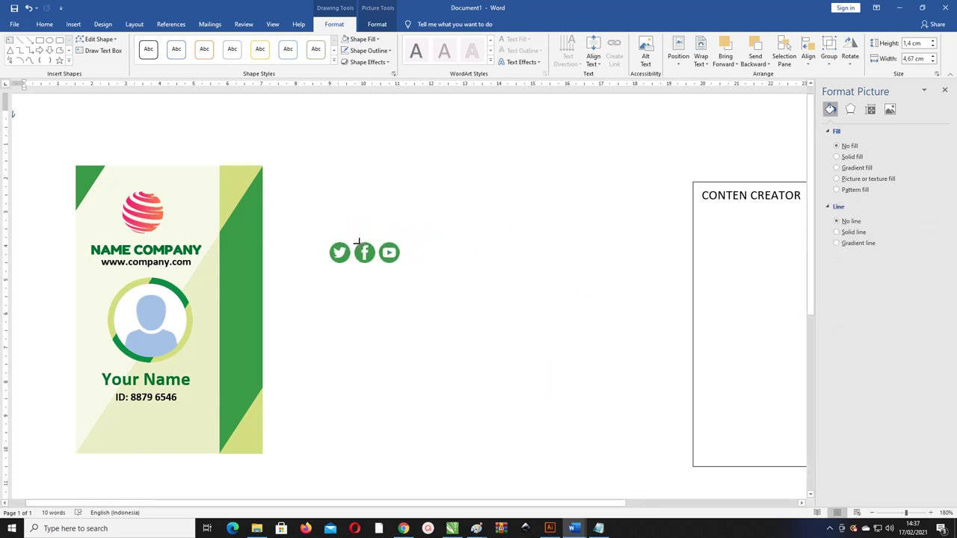
mouse_move(428, 239)
mouse_down()
mouse_move(325, 250)
mouse_move(332, 231)
mouse_move(191, 380)
mouse_up()
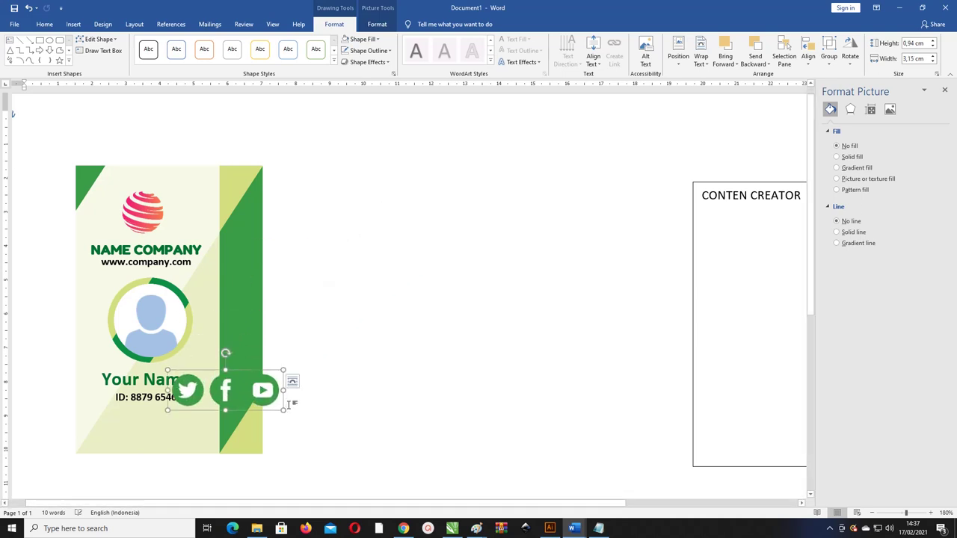
drag(285, 410, 211, 386)
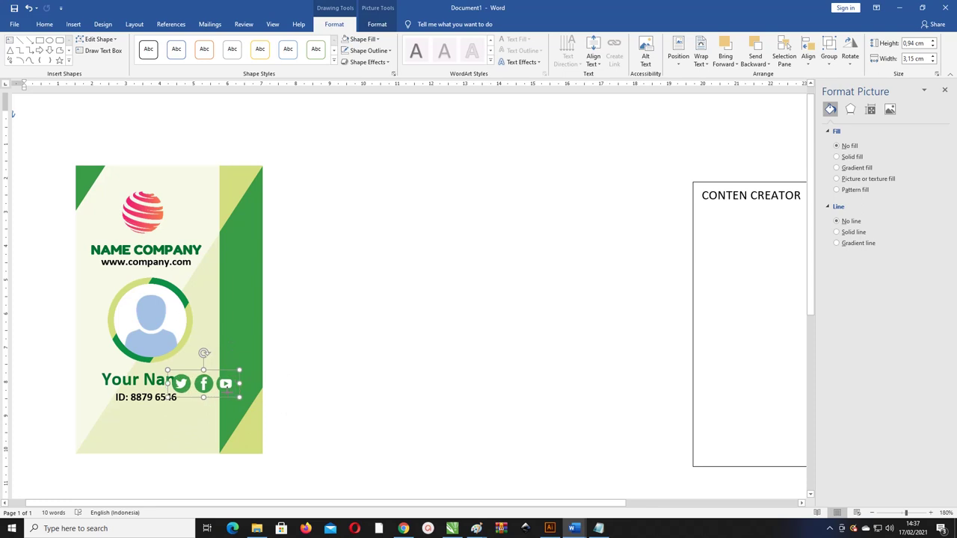
drag(202, 381, 119, 444)
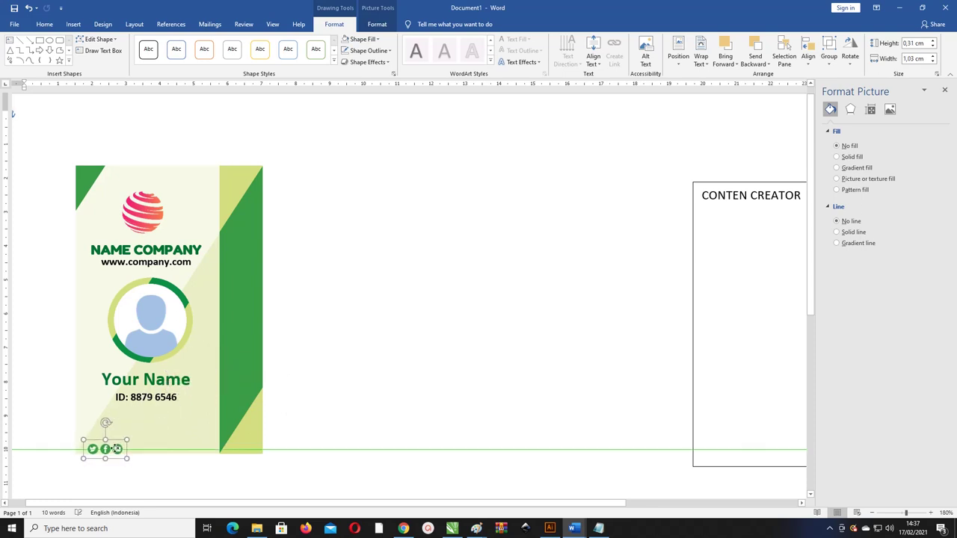
click(142, 397)
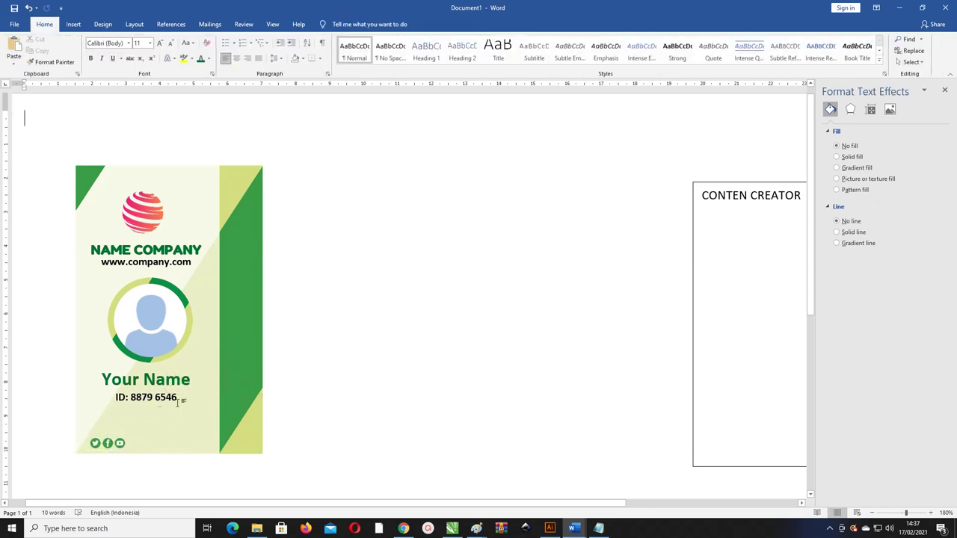
Step: Duplicate the card's main text box to a spot beside the card
right_click(110, 400)
click(116, 397)
key(ctrl+a)
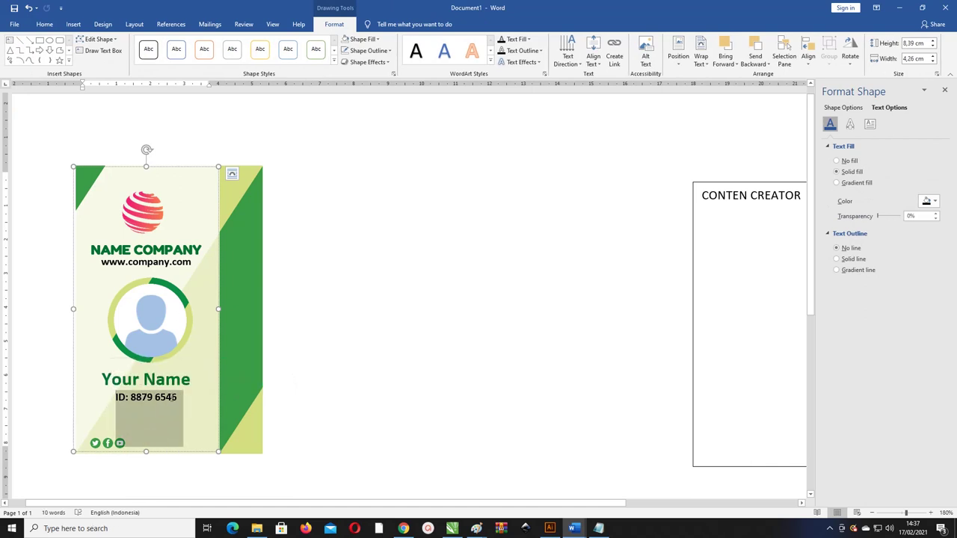
click(153, 397)
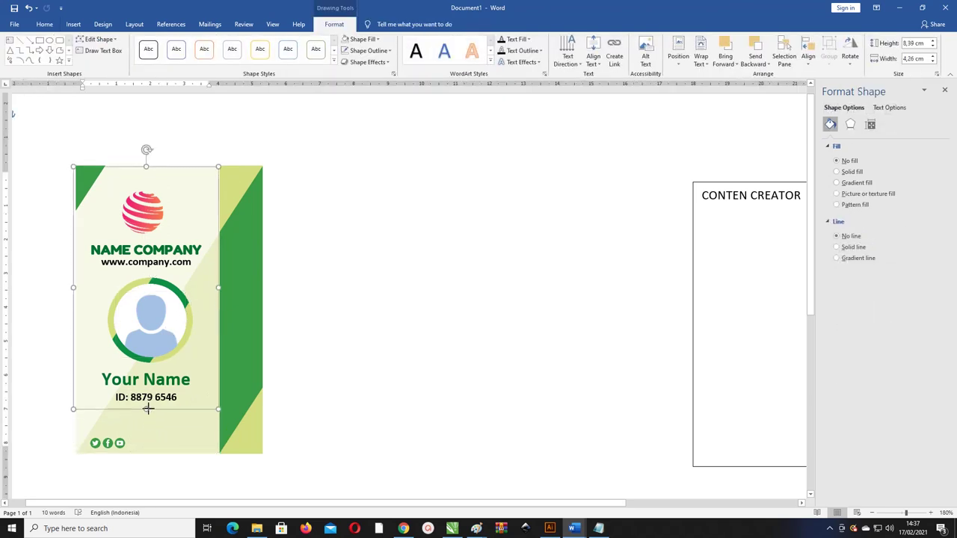
mouse_move(150, 408)
mouse_down()
mouse_move(244, 432)
mouse_move(449, 377)
mouse_up()
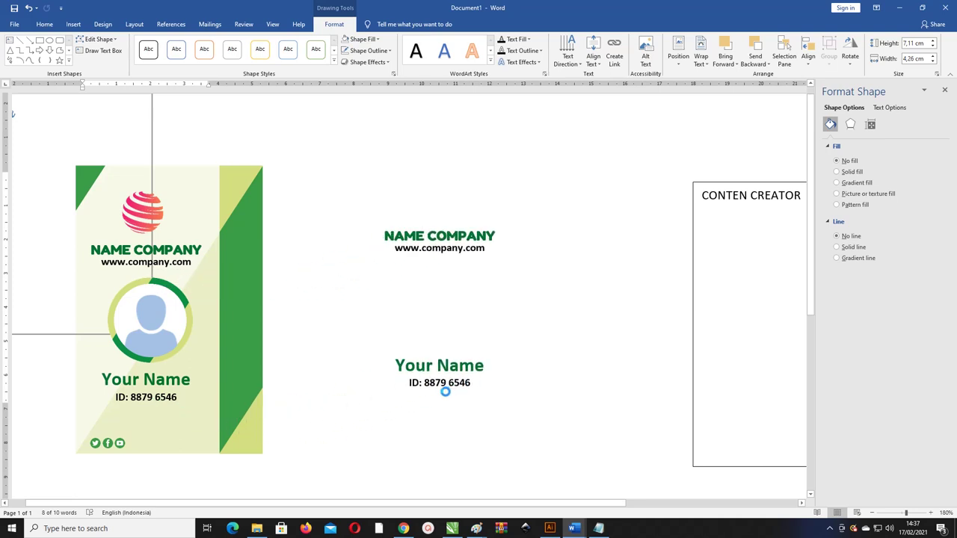
Step: Replace the copied box's text with the handle 'belajarnesia'
click(449, 367)
key(ctrl+a)
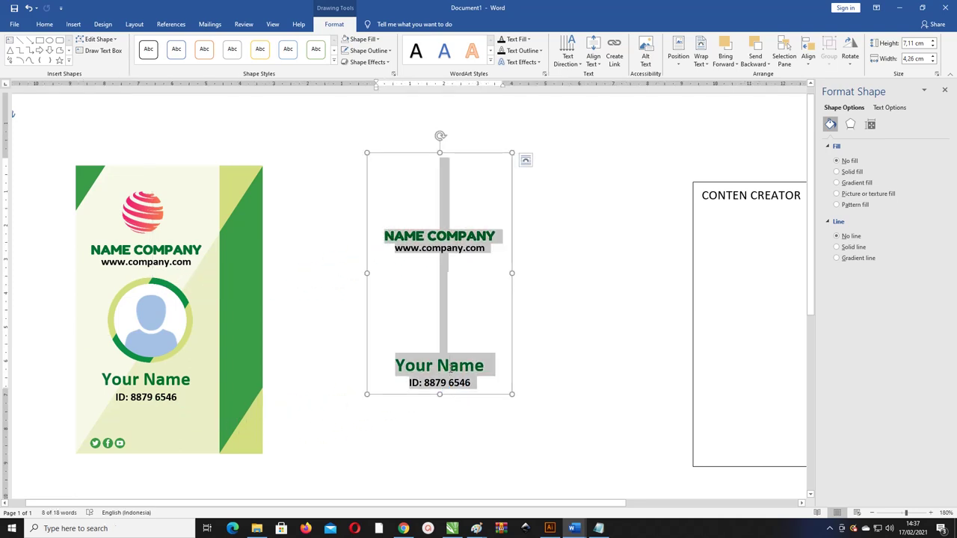
key(BackSpace)
text(belajar)
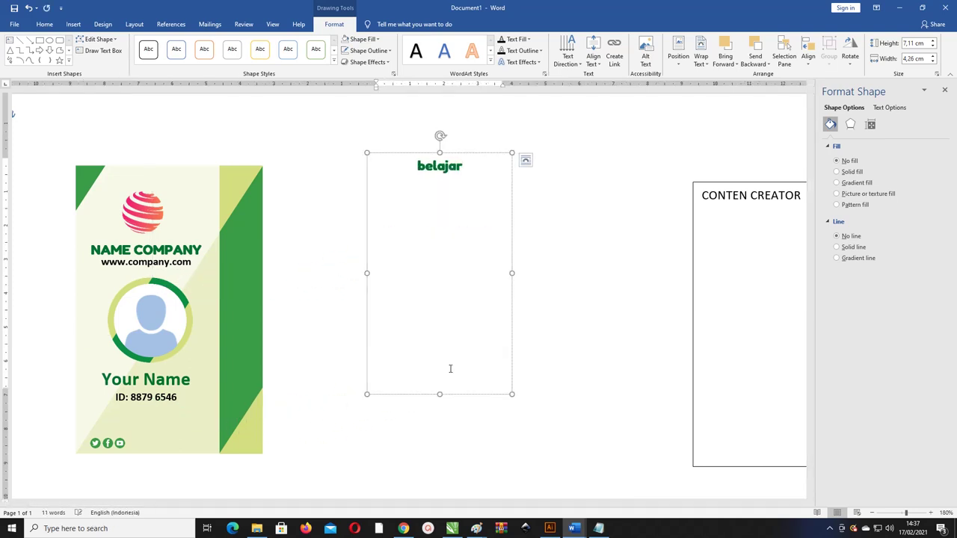
text(neis)
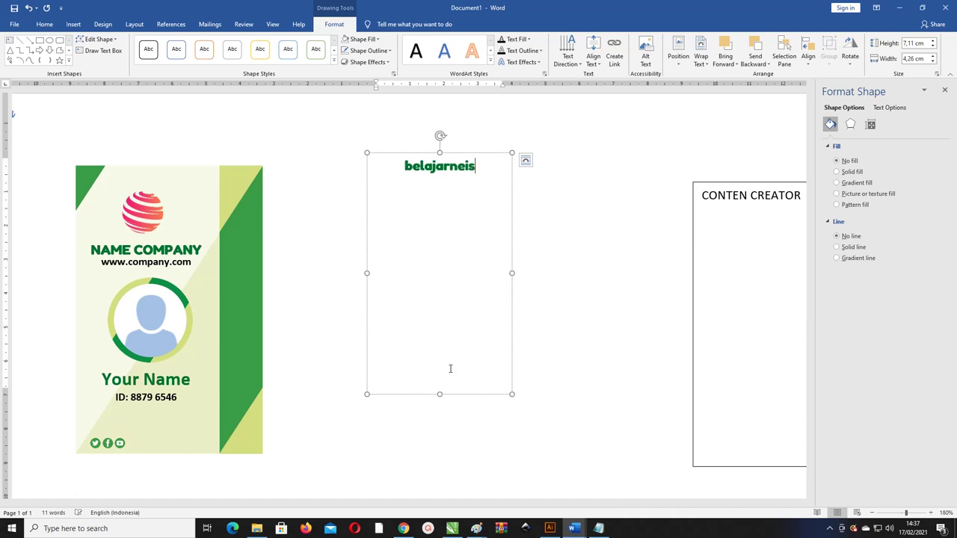
key(BackSpace)
key(BackSpace)
text(sia)
key(ctrl+a)
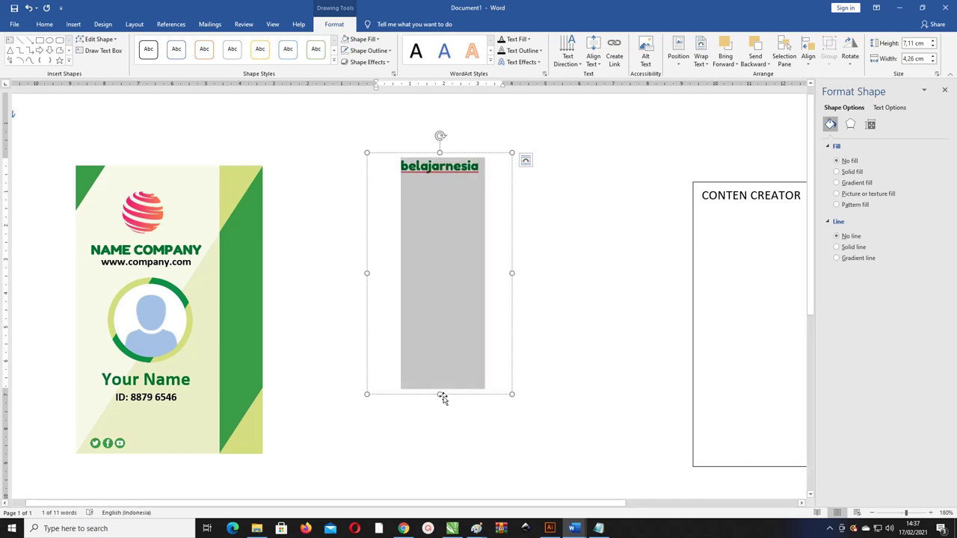
click(458, 309)
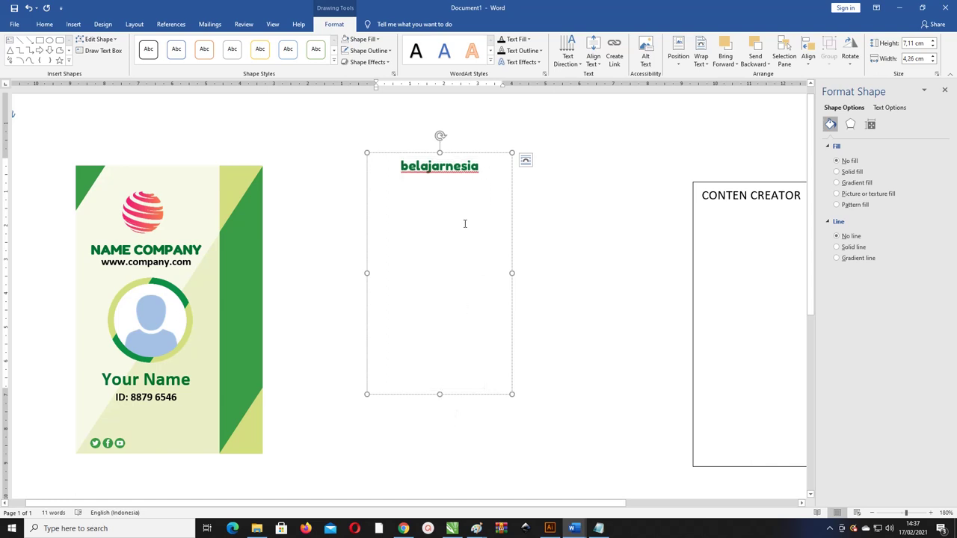
Step: Move the handle box to the card's bottom and make its text smaller bold Arial
mouse_move(438, 322)
mouse_down()
mouse_move(438, 179)
mouse_move(216, 355)
mouse_move(161, 475)
mouse_up()
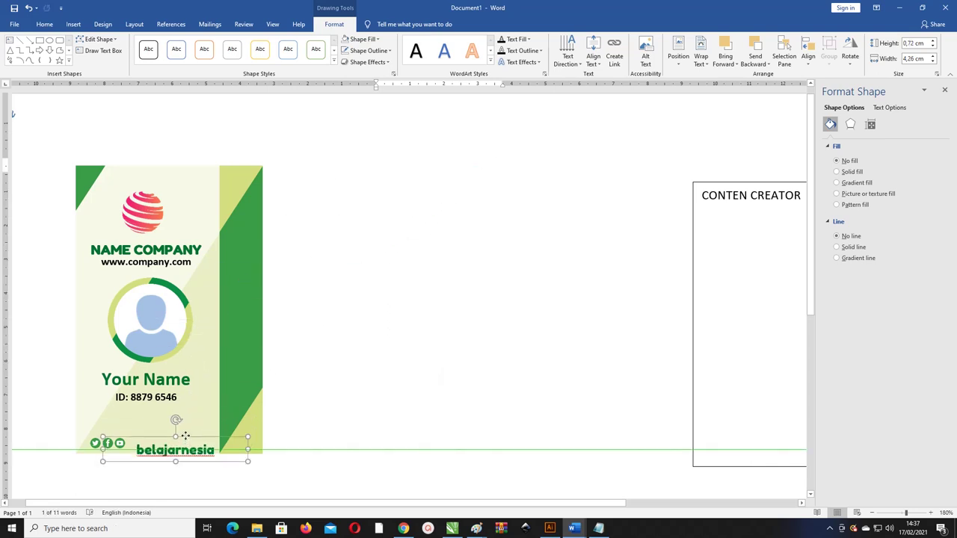
click(179, 441)
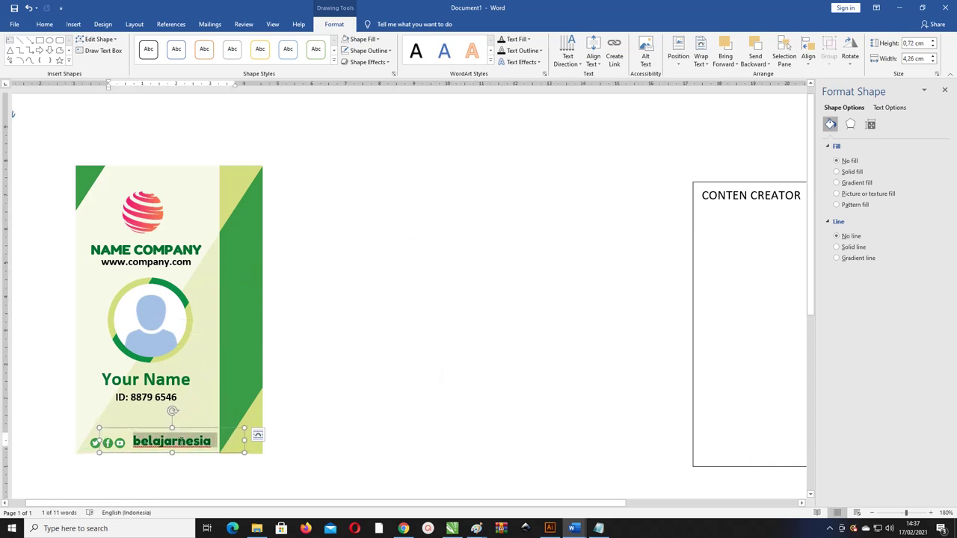
click(44, 24)
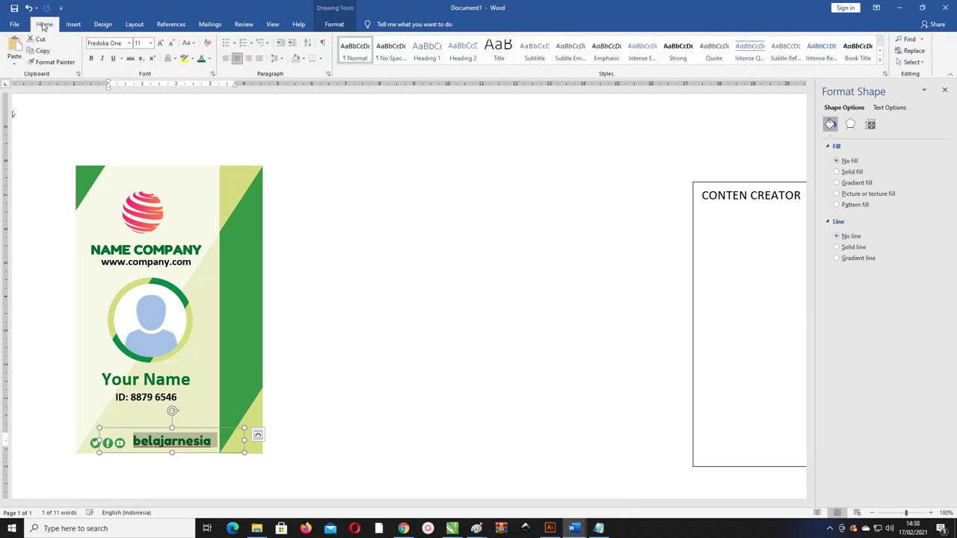
click(124, 45)
key(Delete)
text(Arial)
key(ctrl+z)
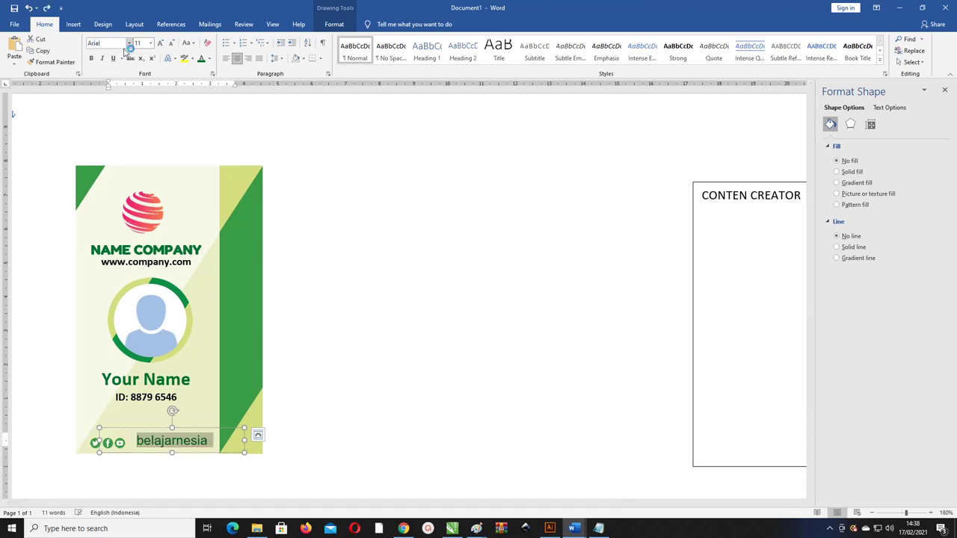
click(91, 58)
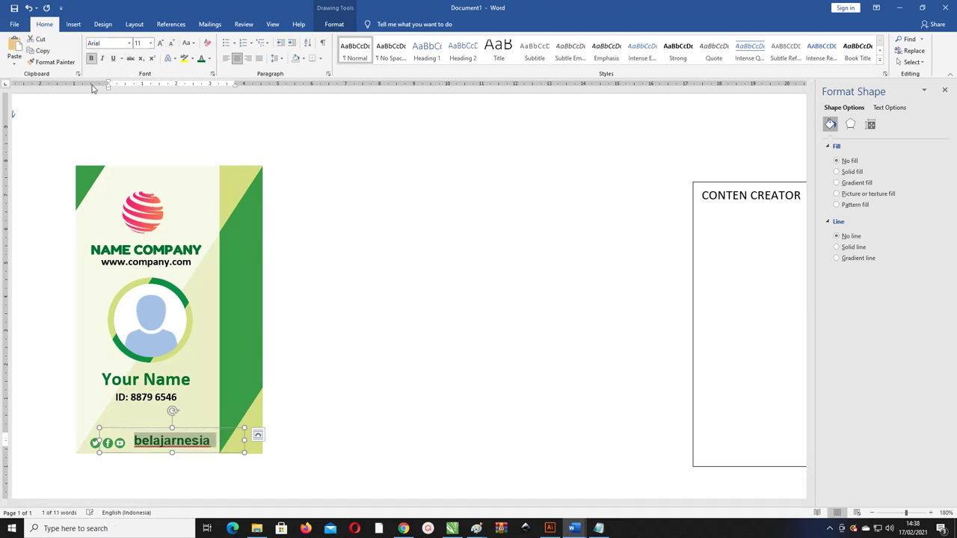
key(ctrl+bracketleft)
key(ctrl+bracketleft)
key(ctrl+bracketleft)
key(ctrl+bracketleft)
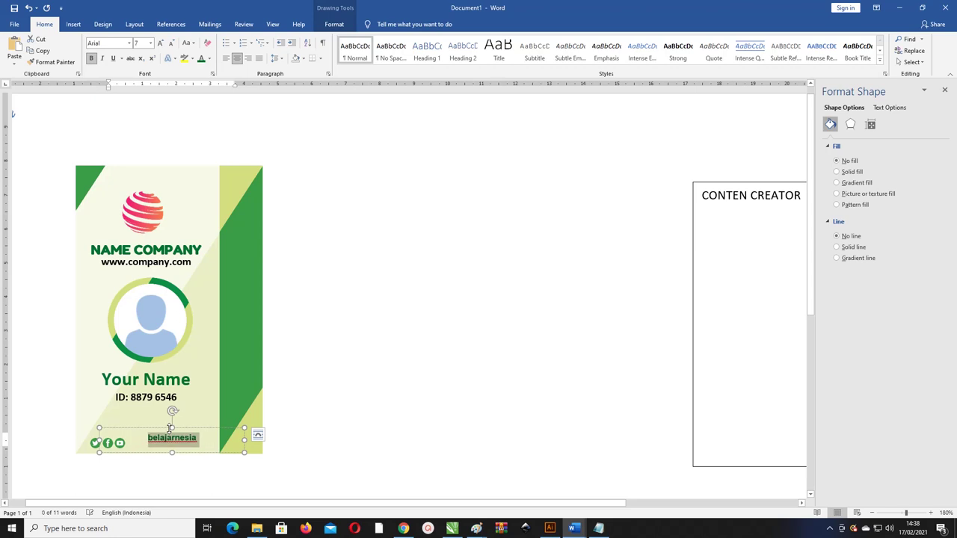
key(ctrl+bracketleft)
key(ctrl+bracketleft)
Step: Resize the handle box to sit beside the social icons and left-align its text
drag(163, 430, 135, 437)
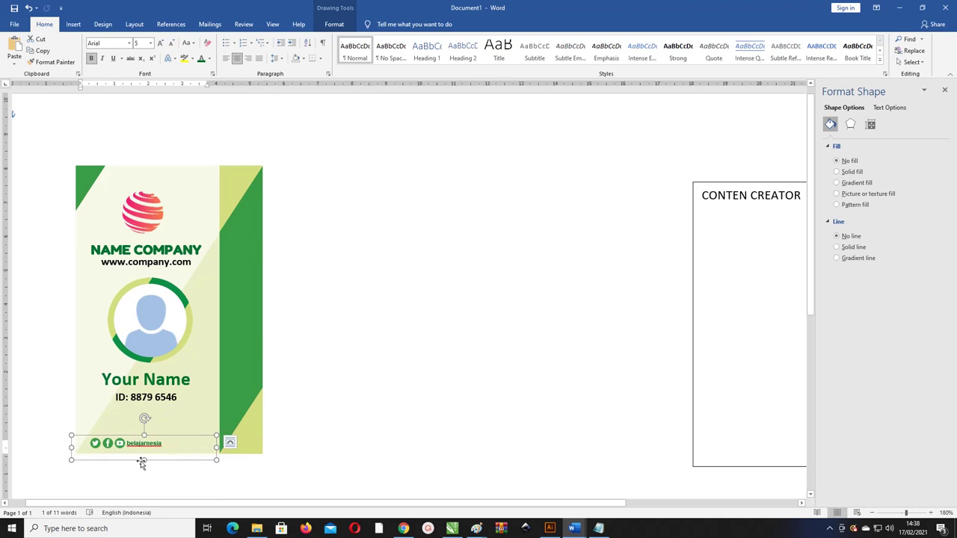
drag(145, 459, 145, 452)
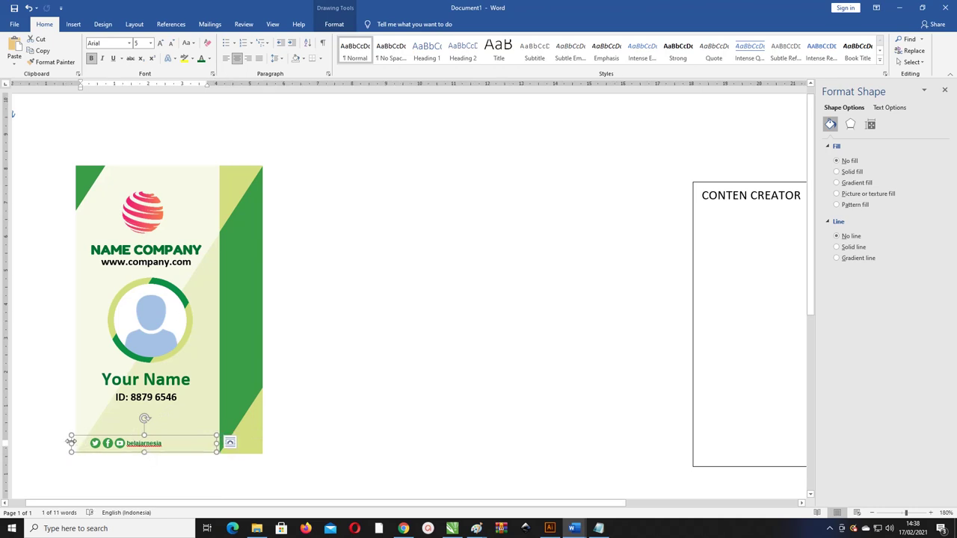
drag(71, 442, 156, 443)
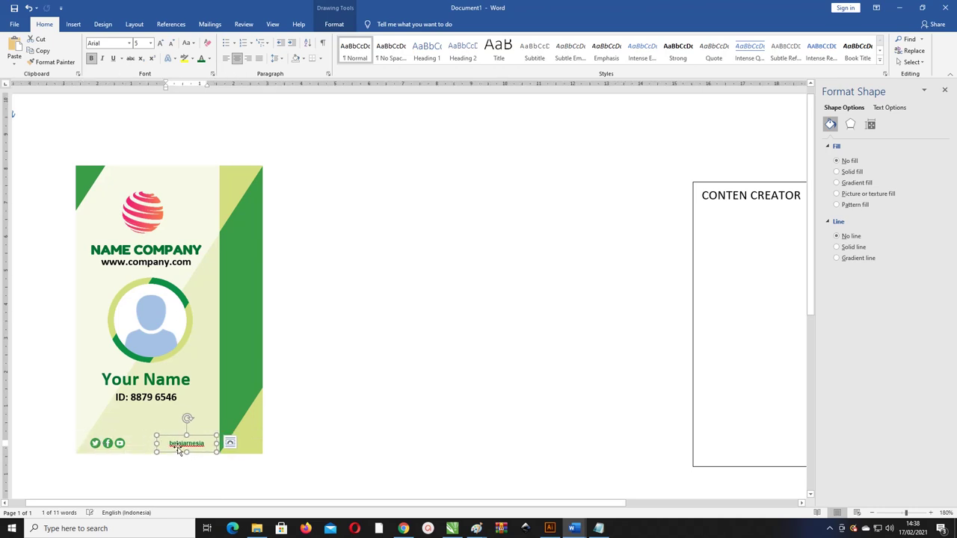
drag(169, 442, 131, 443)
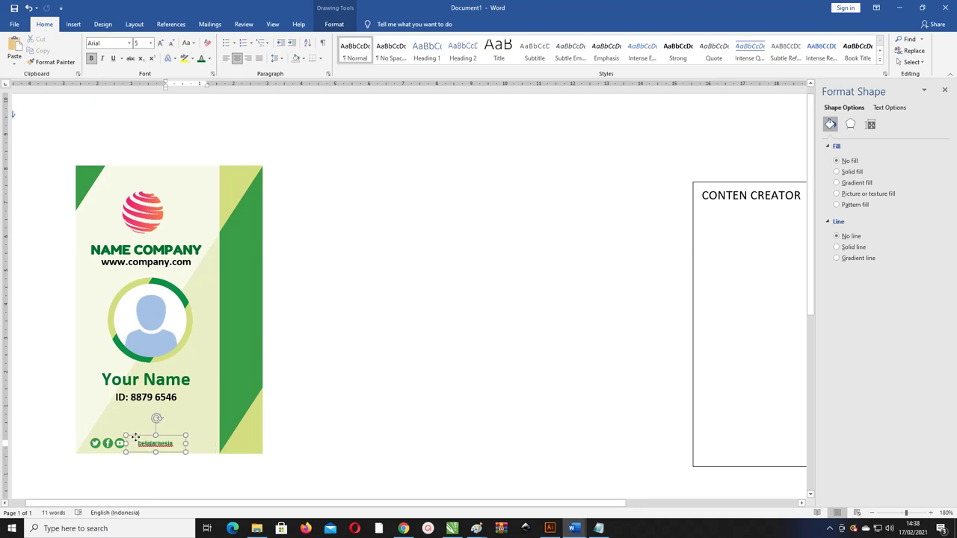
click(132, 443)
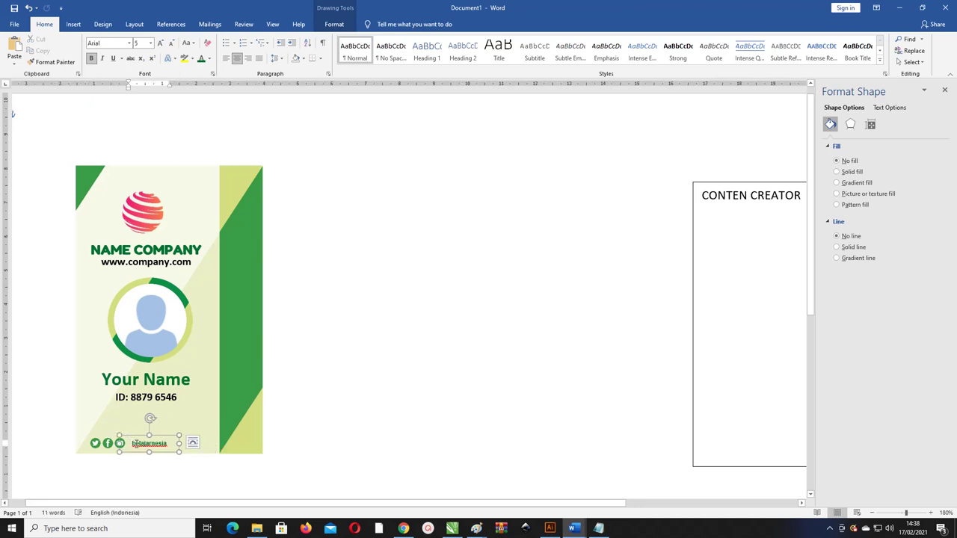
key(ctrl+l)
Step: Set the belajarnesia text colour to Automatic black
double_click(146, 444)
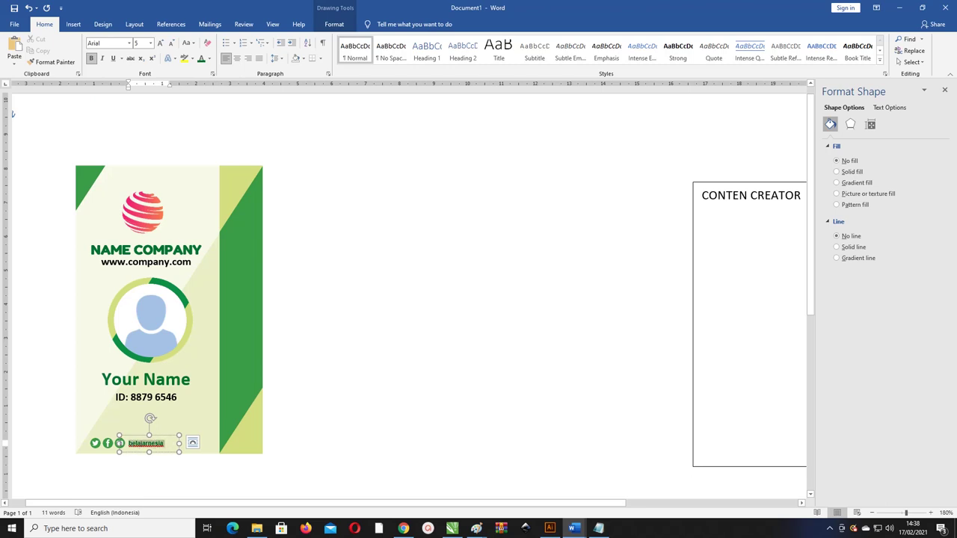
click(210, 59)
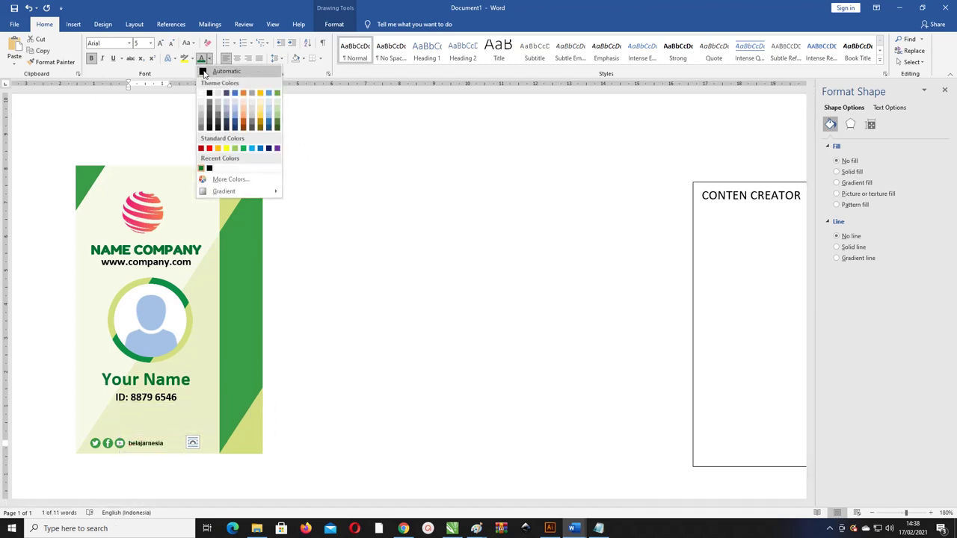
click(204, 72)
click(345, 180)
click(153, 213)
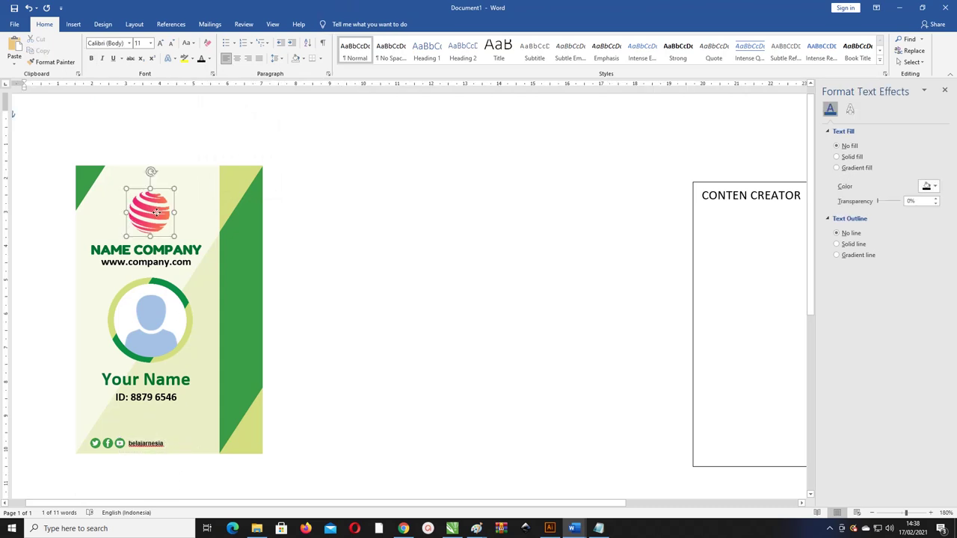
click(247, 210)
ctrl+scroll(246, 211, down, 1)
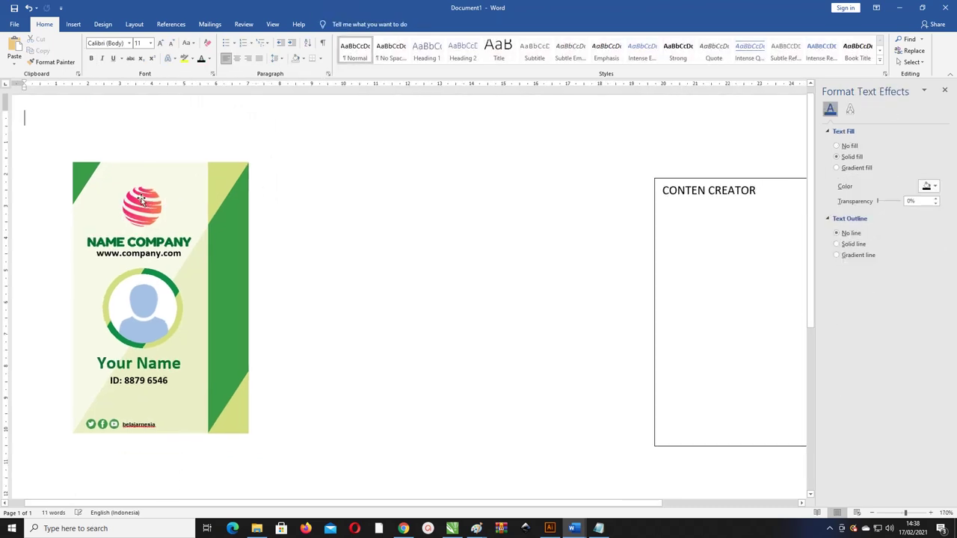
click(144, 198)
click(321, 214)
scroll(261, 209, down, 1)
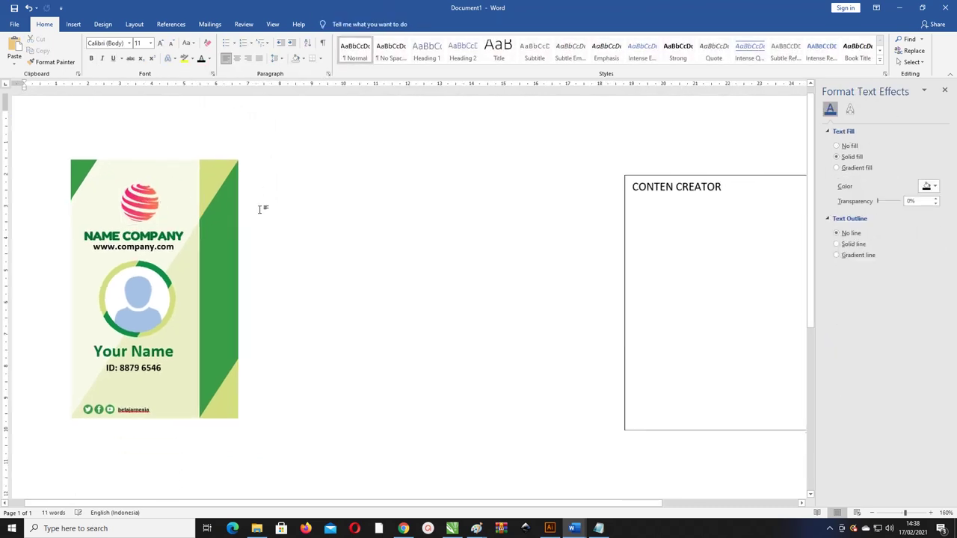
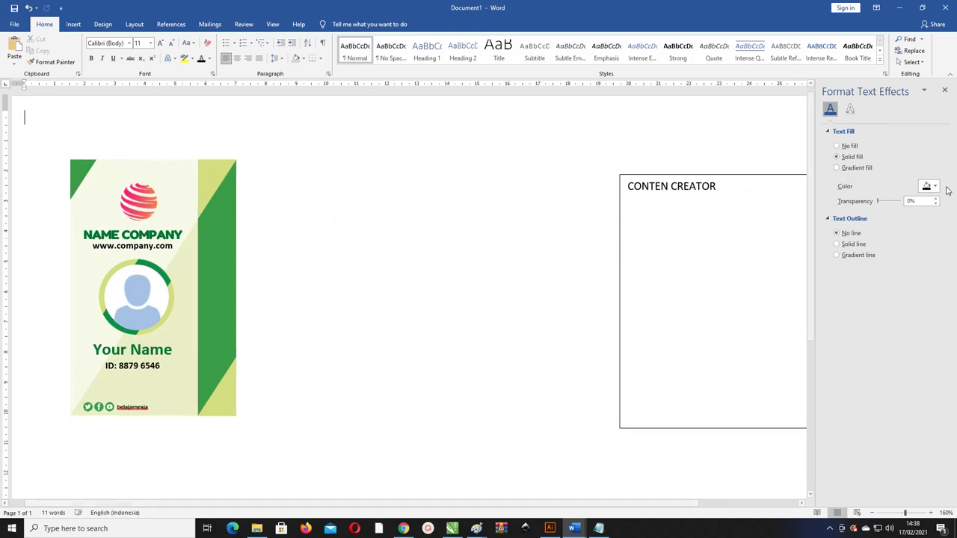
Step: Area-select the green ID card, Ctrl-drag a copy to its right, then reselect the left card
click(911, 63)
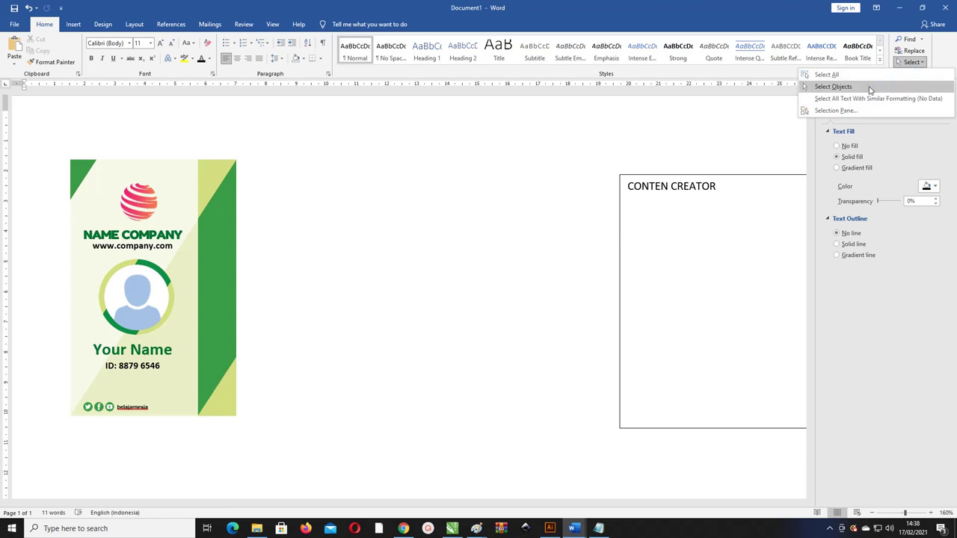
click(832, 87)
scroll(439, 243, down, 1)
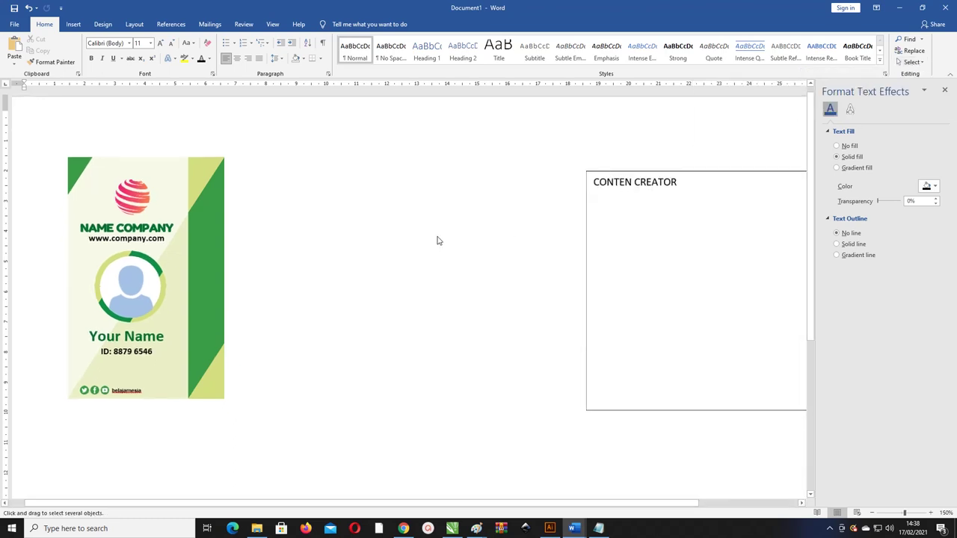
drag(334, 442, 35, 129)
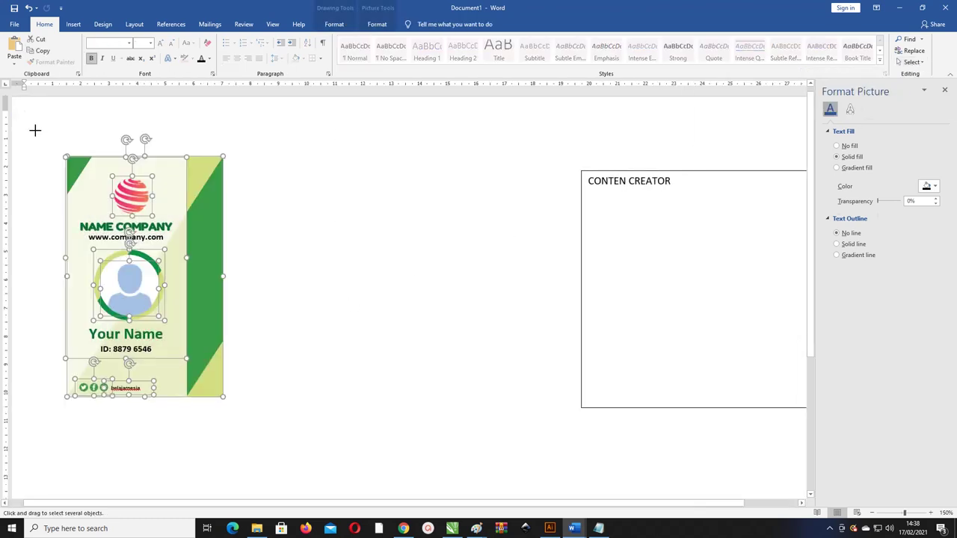
ctrl+drag(77, 172, 256, 172)
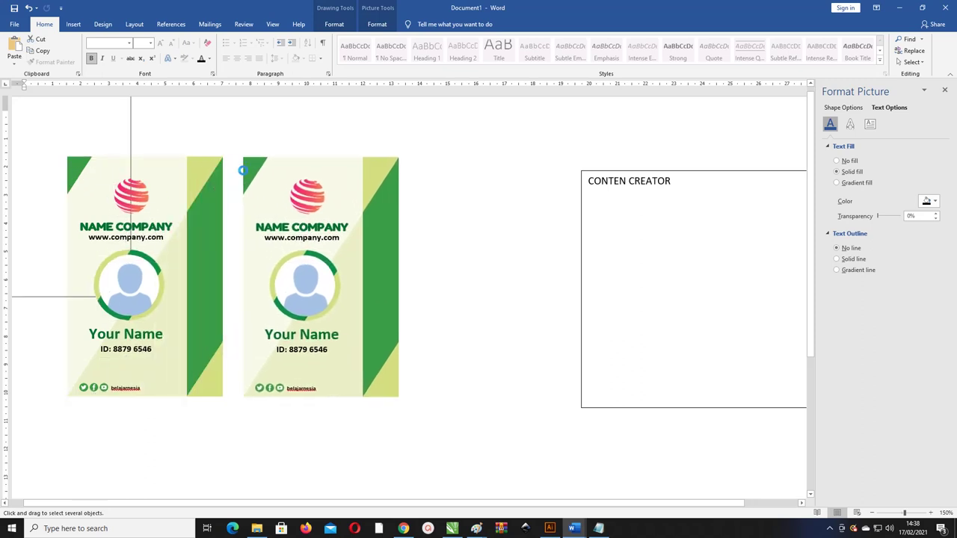
drag(45, 135, 241, 423)
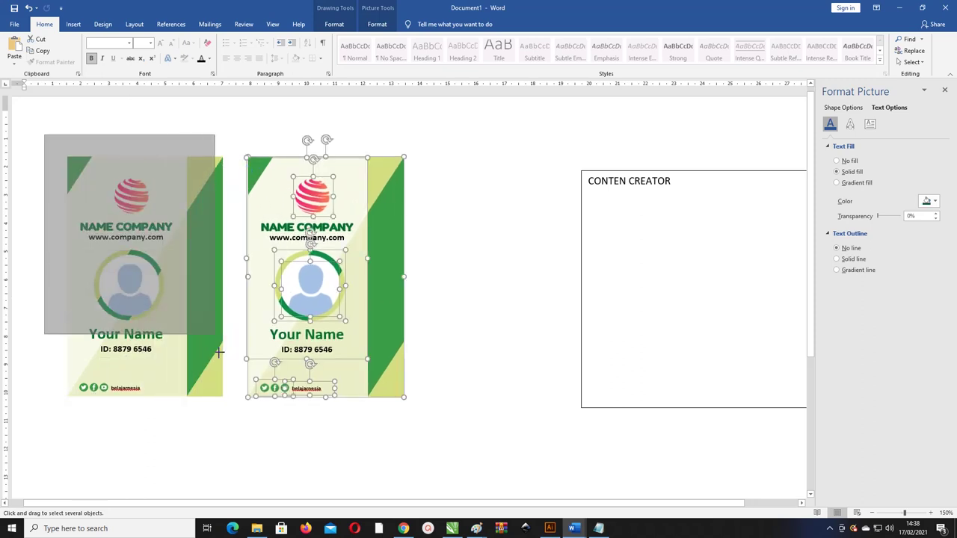
Step: Group the left card's parts and move the copy's avatar beside the CONTEN CREATOR box
right_click(191, 194)
mouse_move(216, 249)
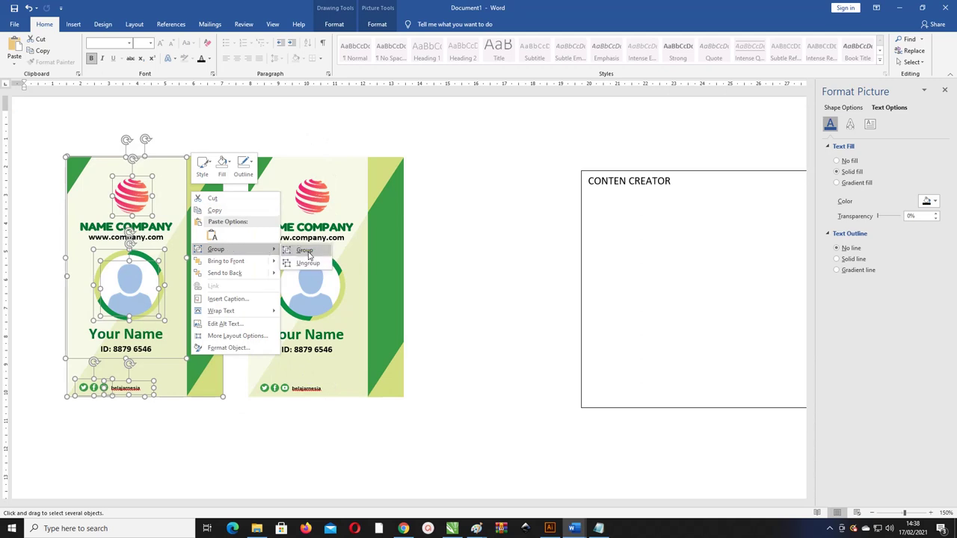
click(305, 251)
click(309, 194)
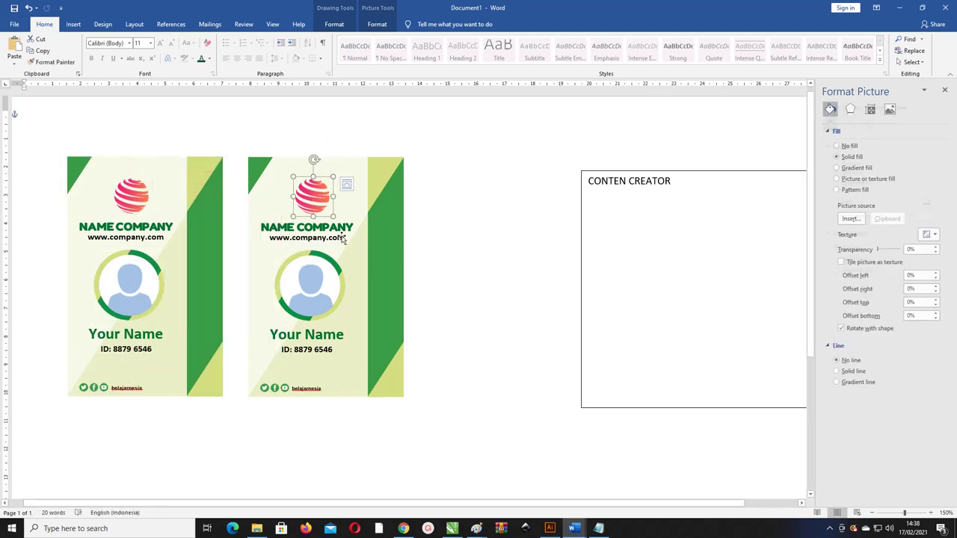
click(318, 272)
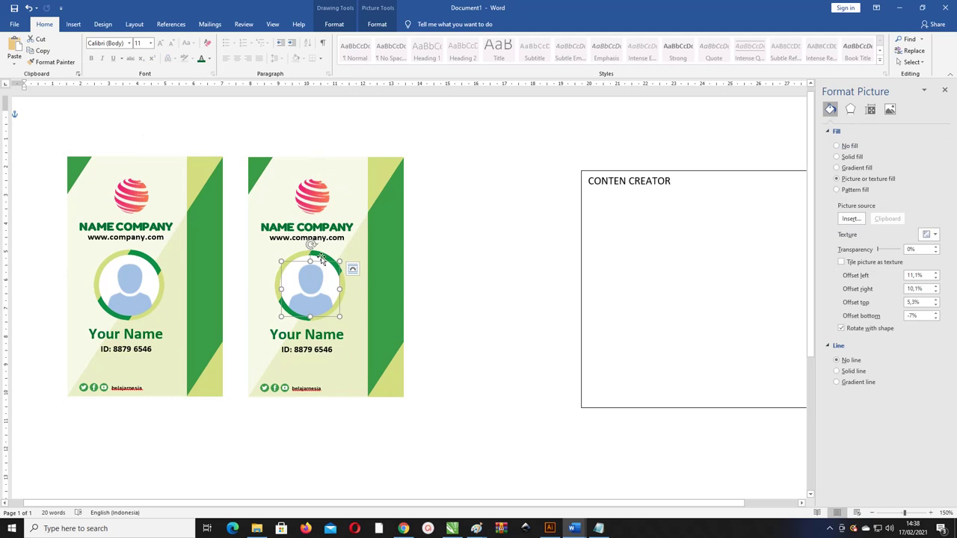
drag(321, 259, 555, 254)
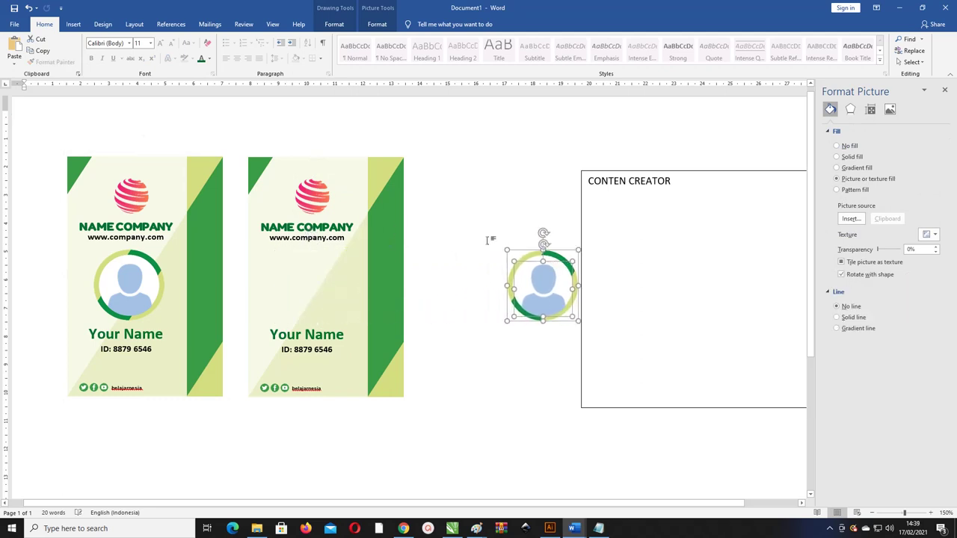
click(460, 228)
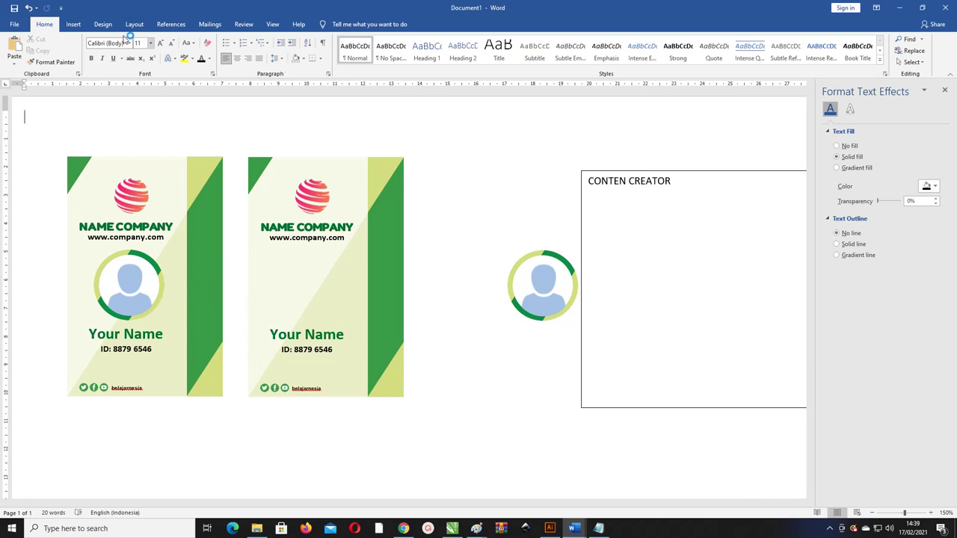
Step: Draw a rectangle below the company name on the second card
click(73, 24)
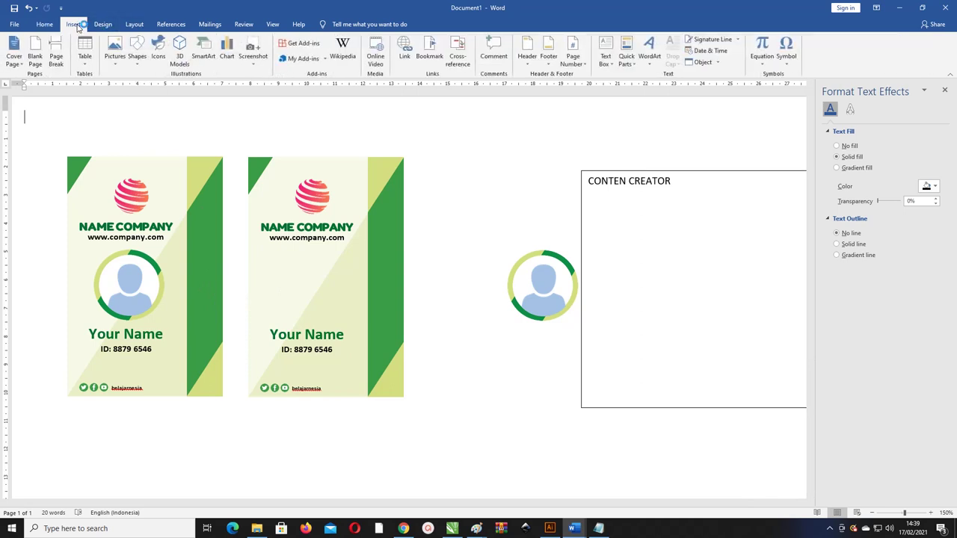
click(136, 52)
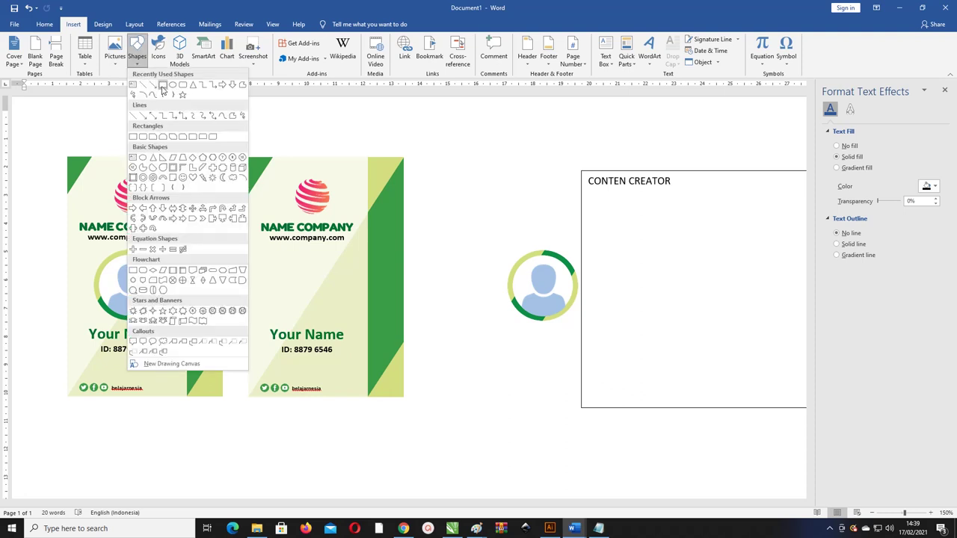
click(163, 85)
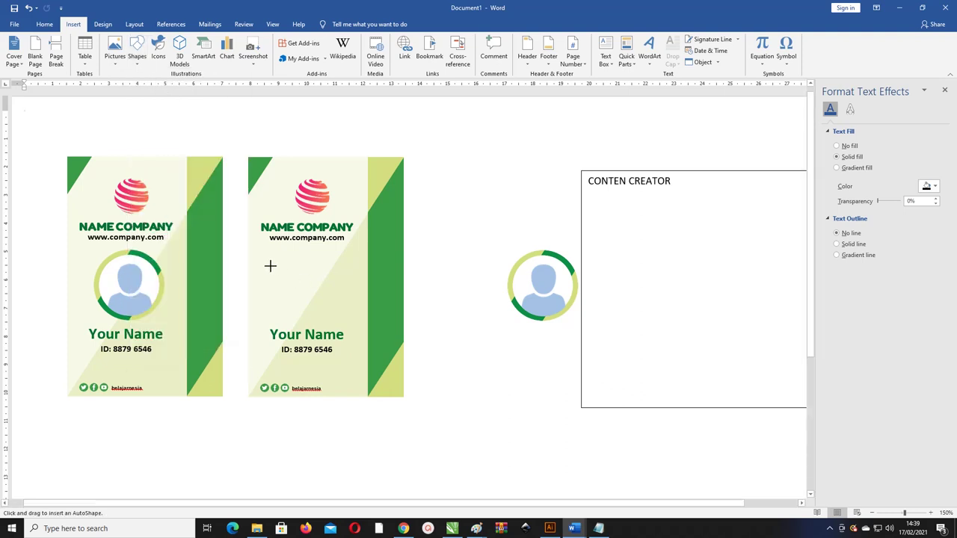
drag(270, 265, 362, 289)
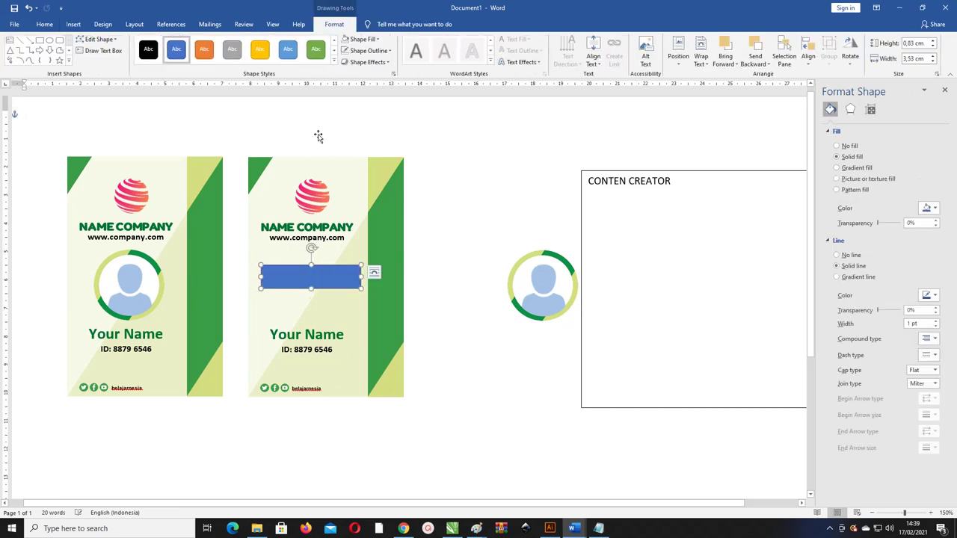
Step: Give the rectangle a white fill and a green 1½ pt outline
click(364, 39)
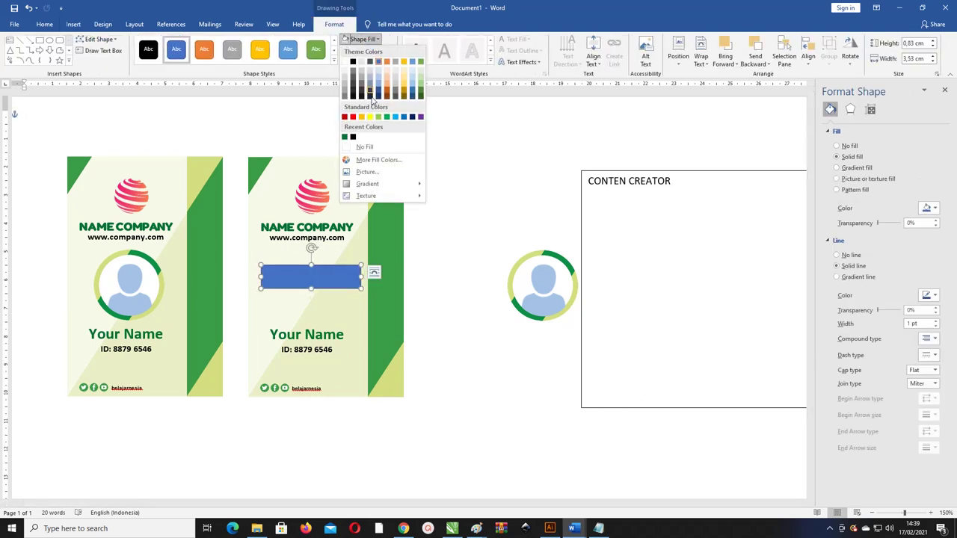
click(364, 147)
click(368, 51)
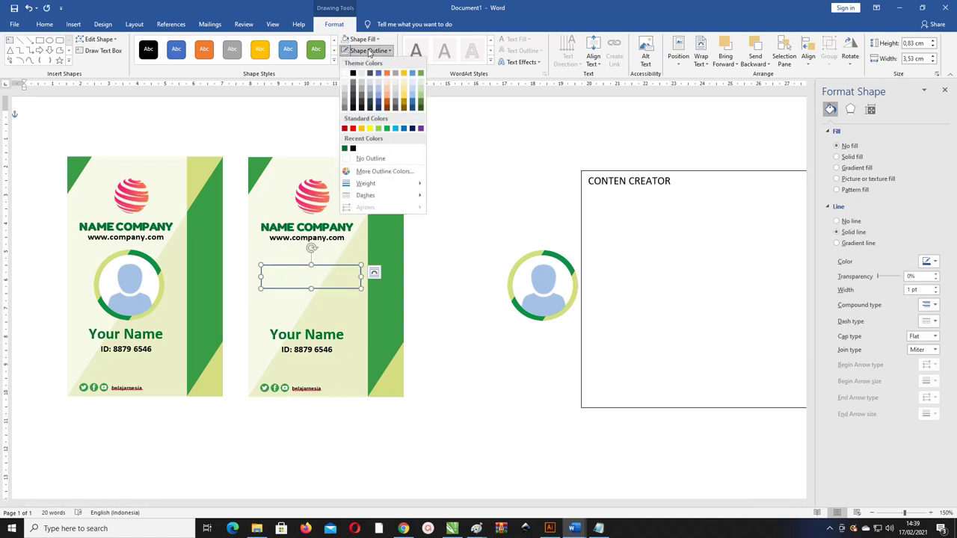
click(345, 150)
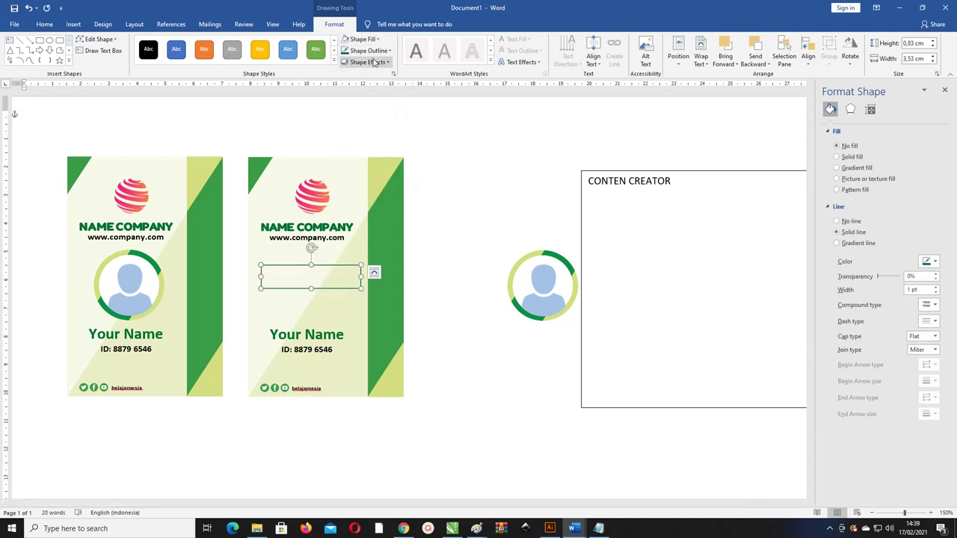
click(368, 51)
mouse_move(367, 184)
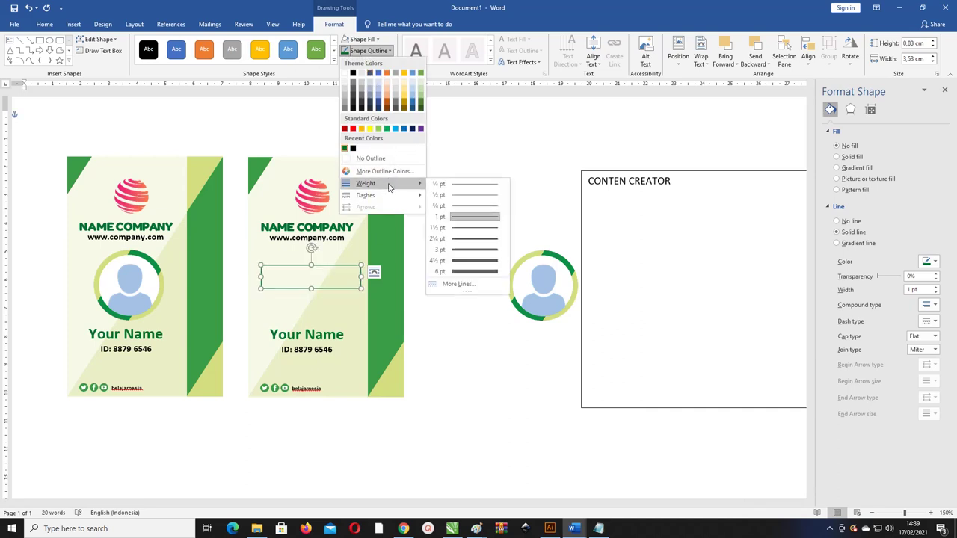
click(472, 228)
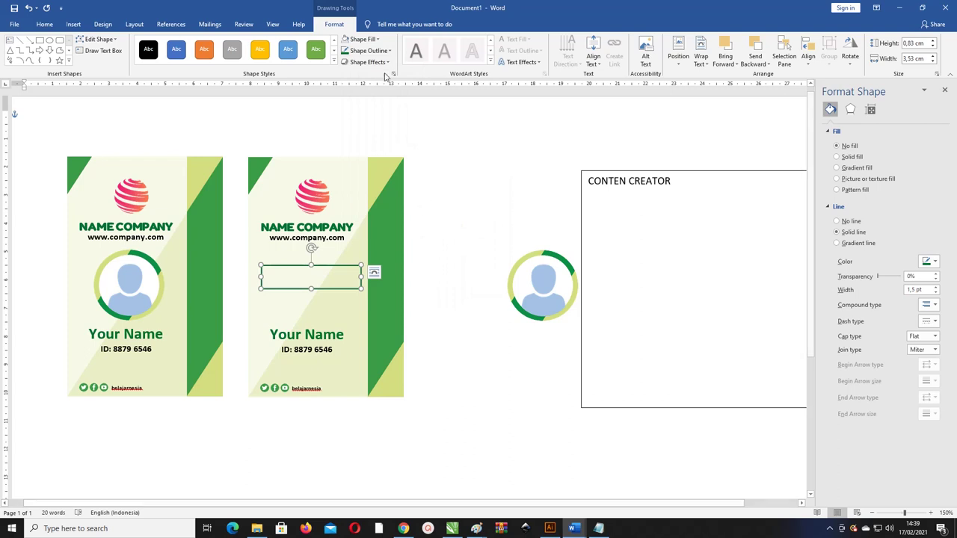
click(368, 40)
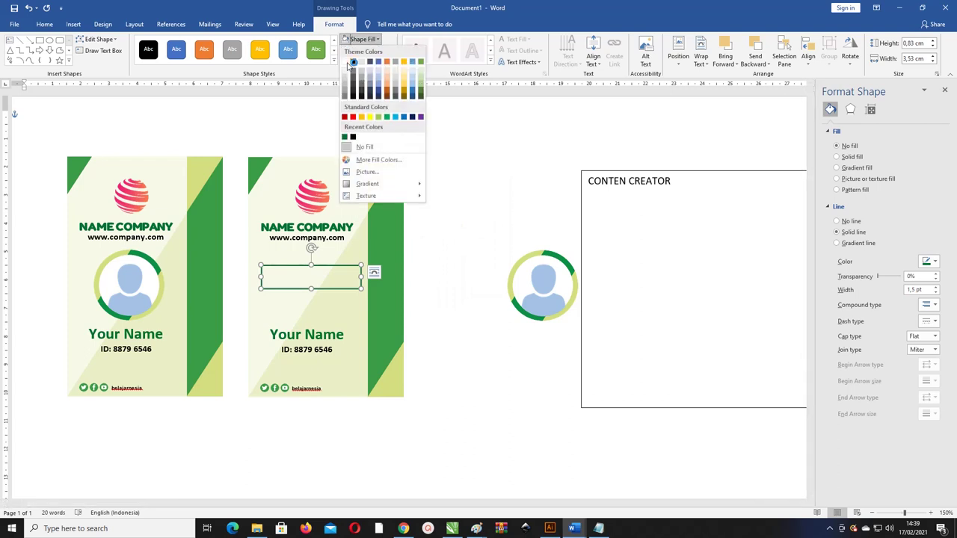
click(345, 65)
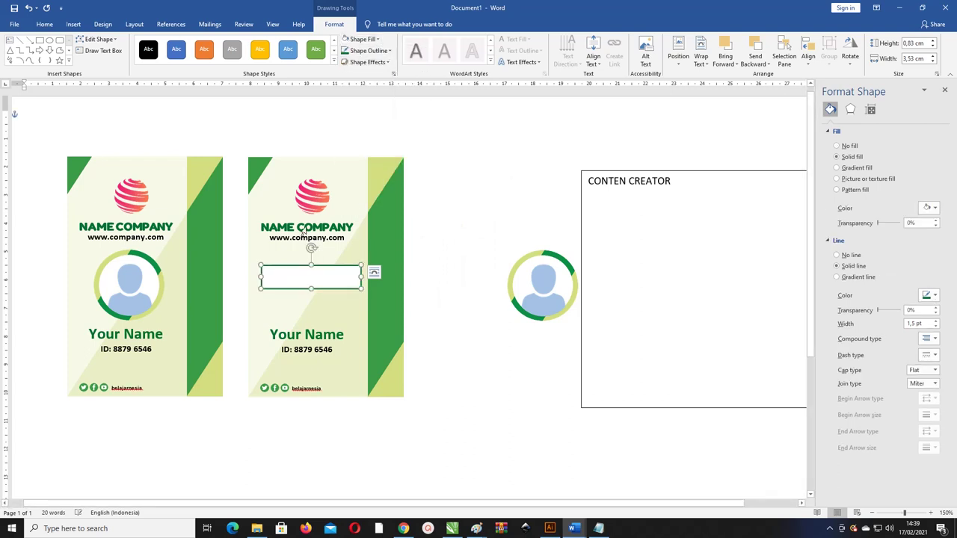
click(436, 237)
ctrl+scroll(302, 282, up, 1)
Step: Start editing text in the white rectangle and delete the word inside it
scroll(308, 270, down, 2)
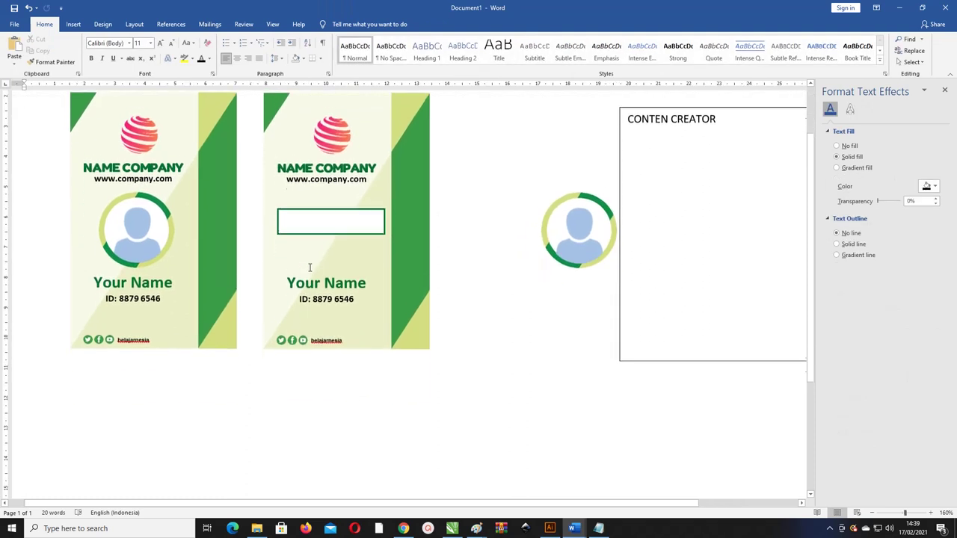
click(321, 212)
right_click(321, 211)
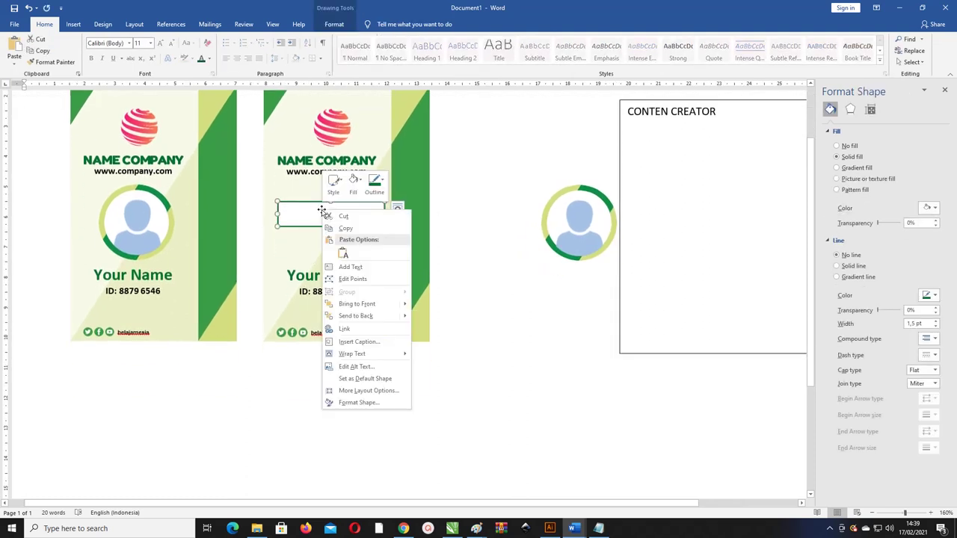
click(351, 267)
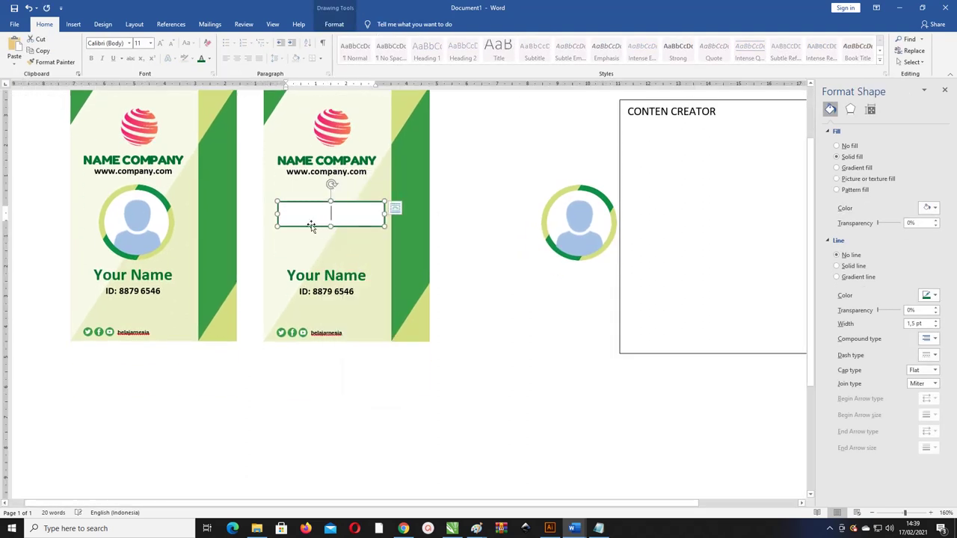
double_click(345, 211)
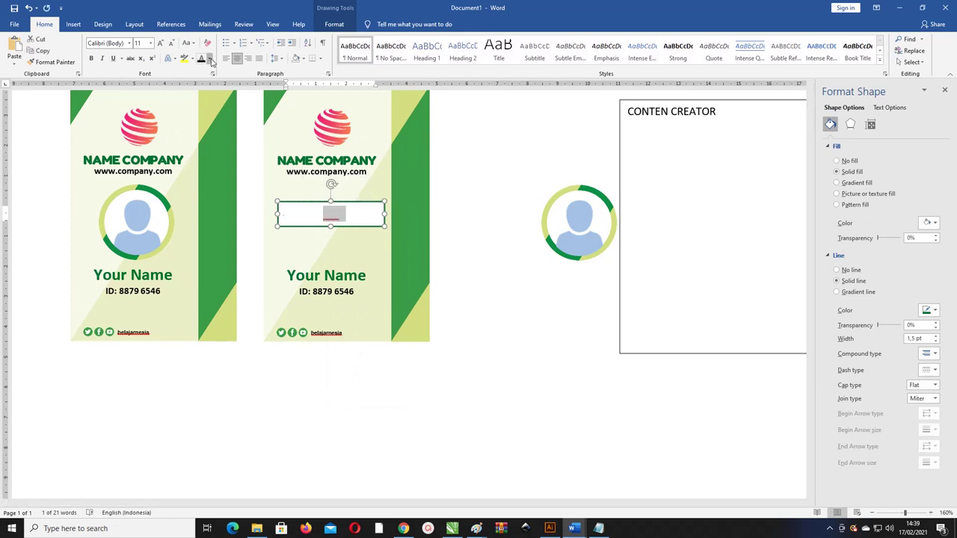
click(211, 60)
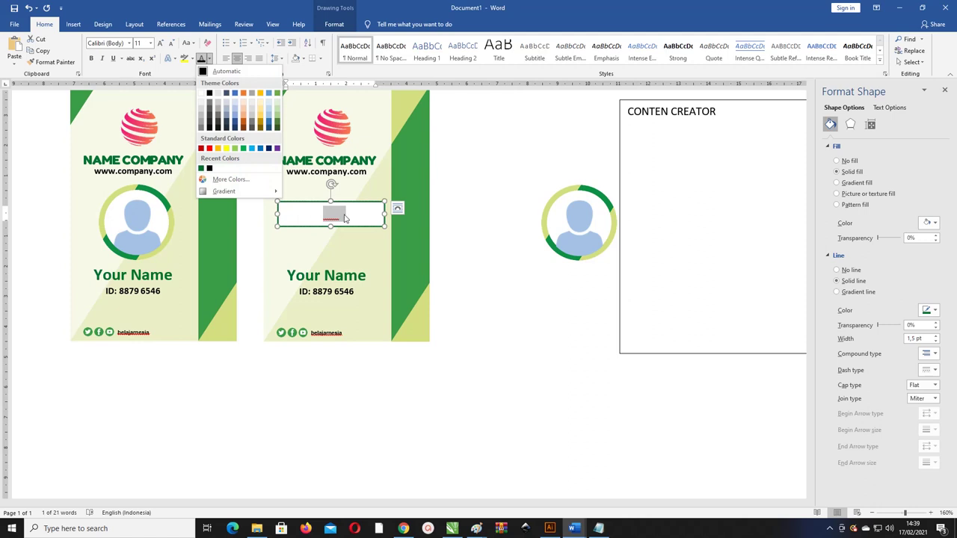
click(343, 217)
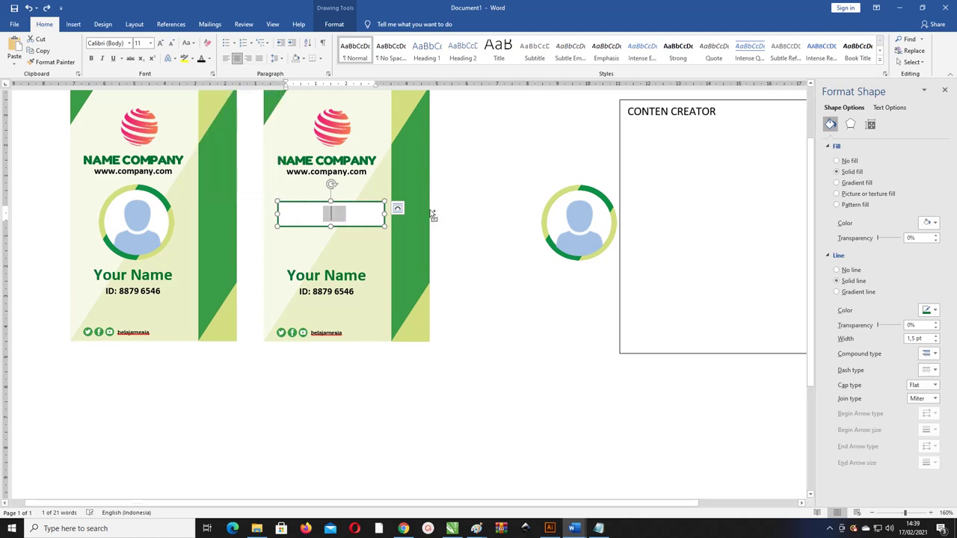
key(BackSpace)
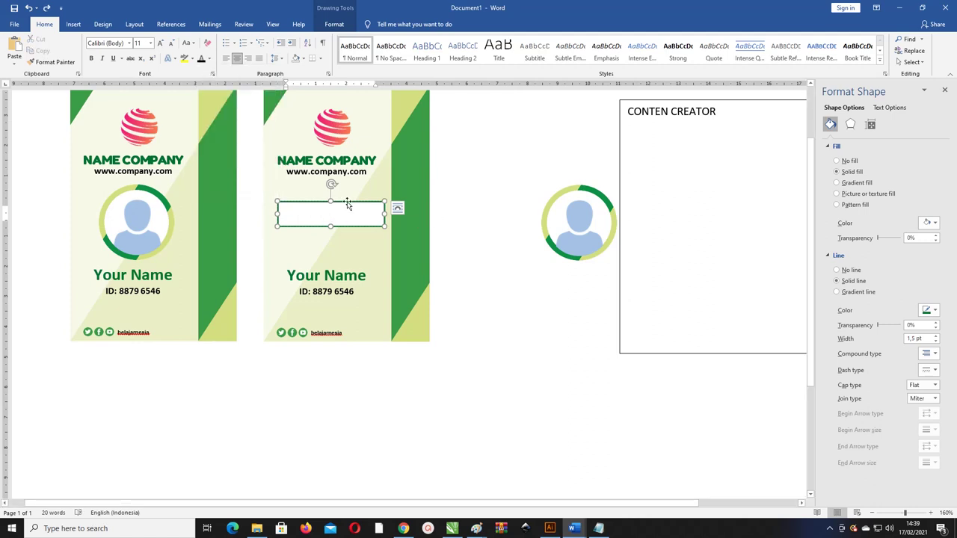
Step: Paste sample text into the box, browse WordArt styles without applying one, and select the text
click(397, 208)
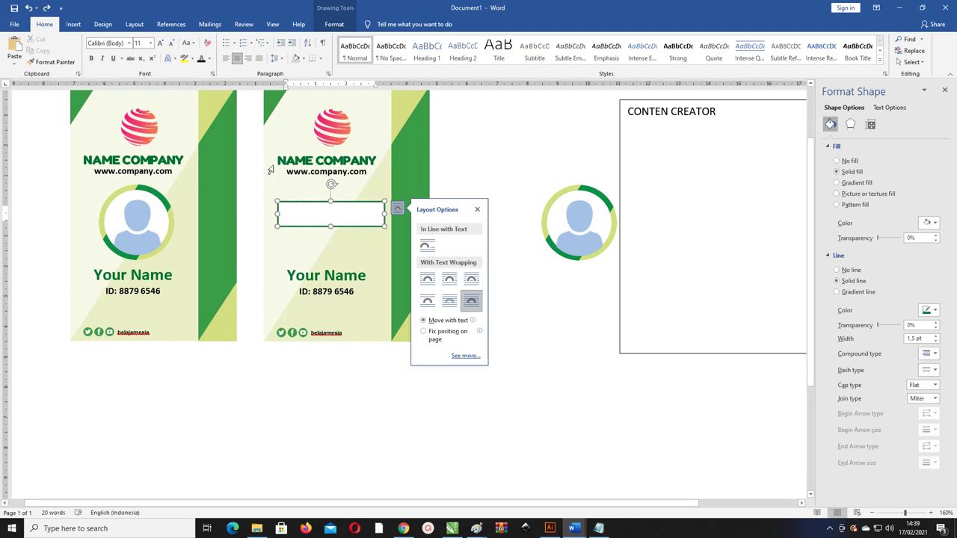
click(472, 147)
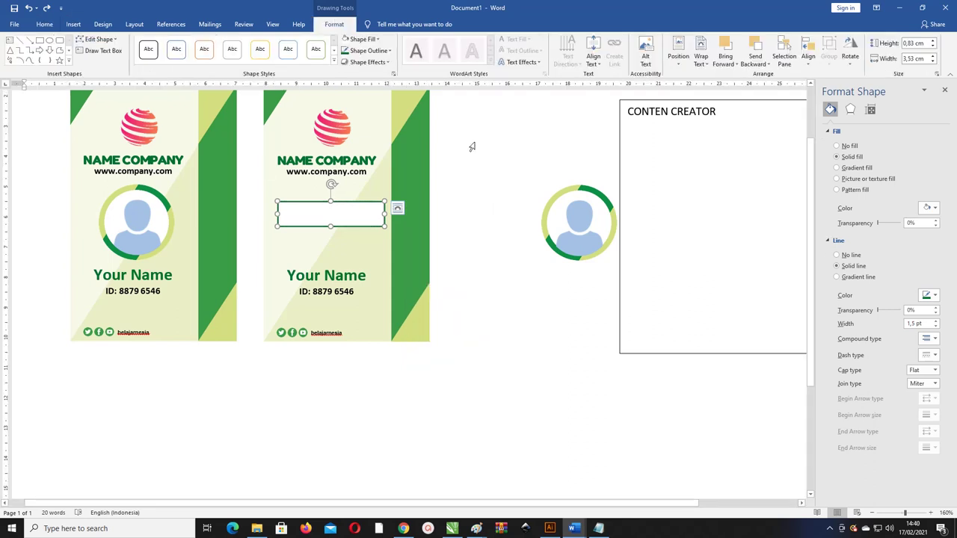
right_click(340, 216)
click(373, 267)
key(ctrl+v)
key(ctrl+a)
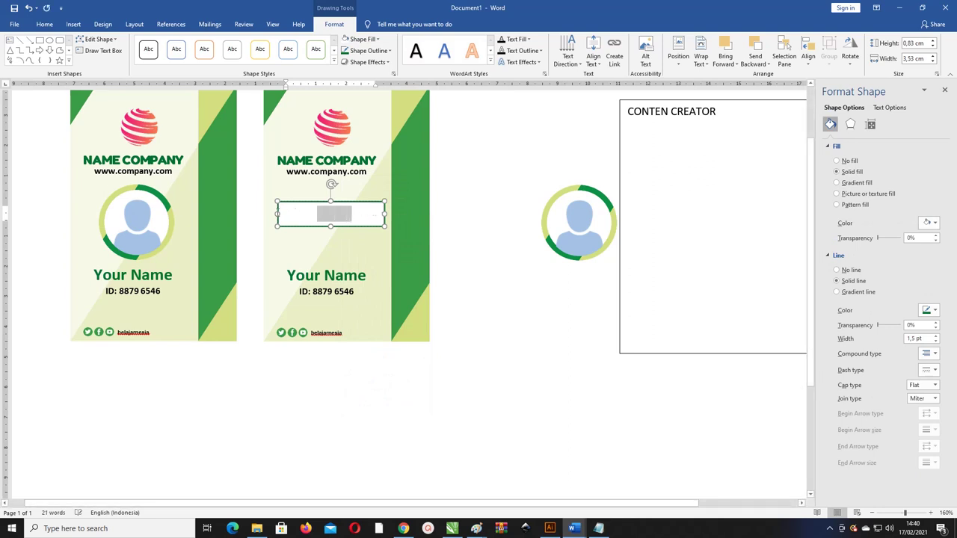
click(410, 93)
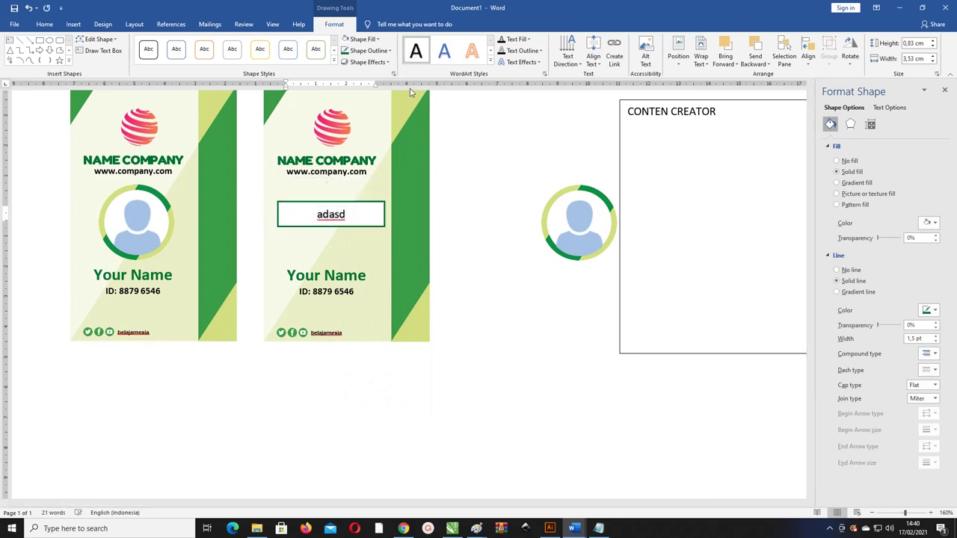
click(491, 62)
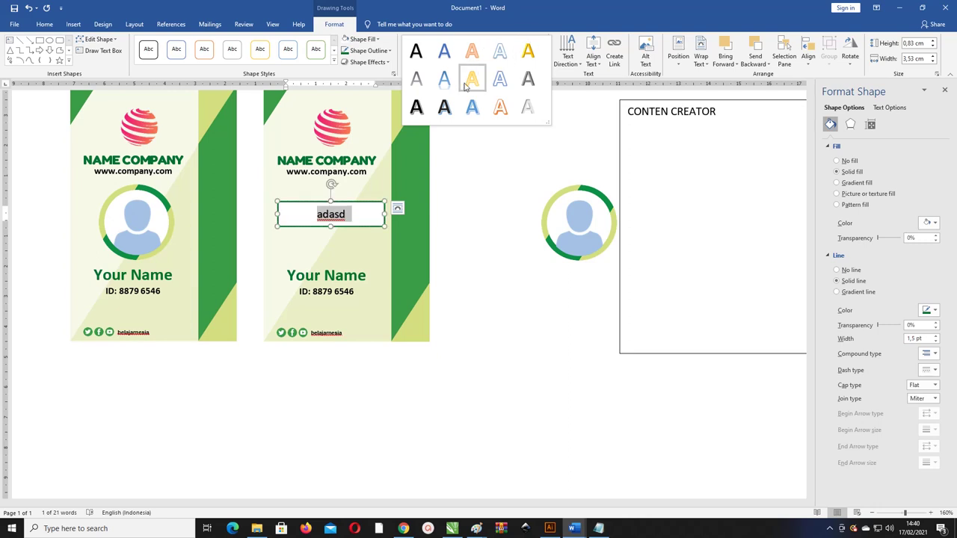
click(350, 217)
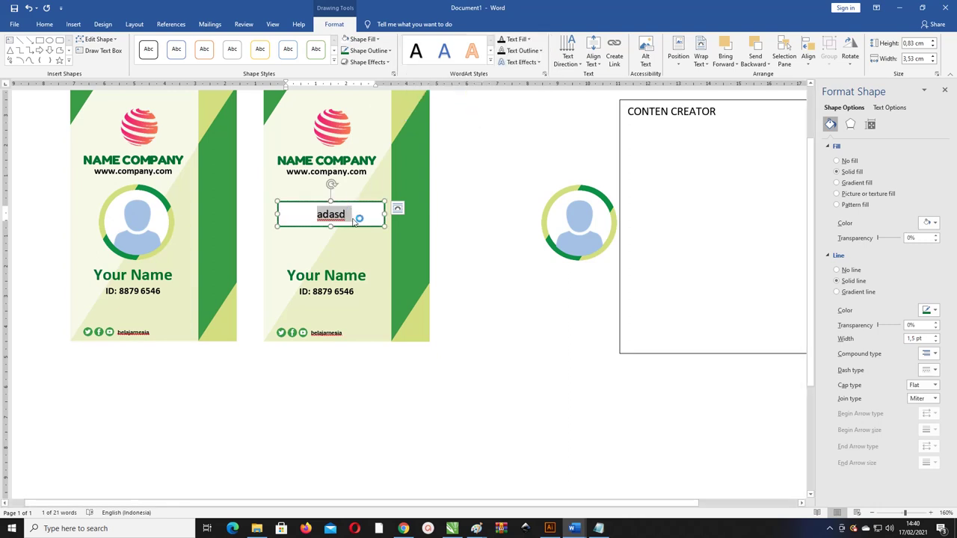
drag(355, 218, 305, 218)
Step: Delete the sample text, shorten the box to 0.64 cm, and left-align the Your Name and ID lines
key(Delete)
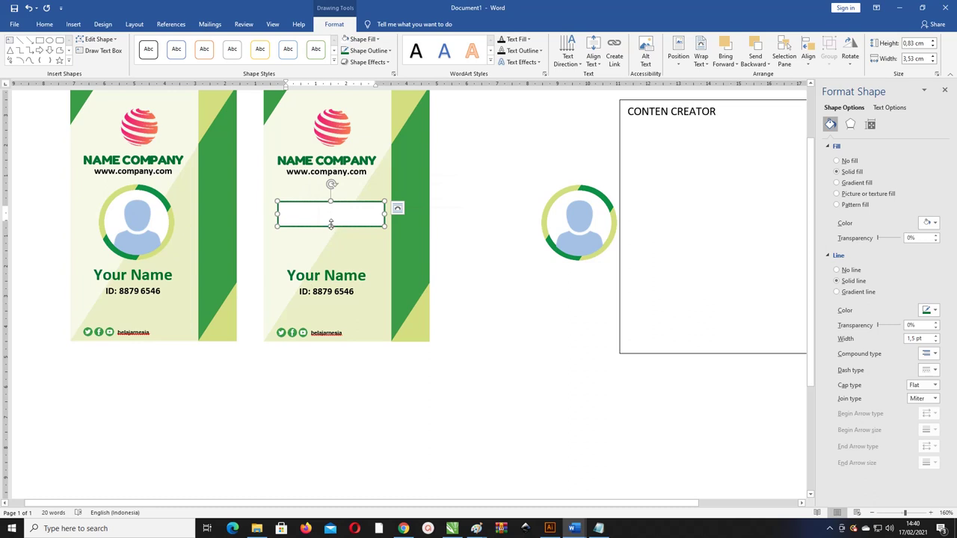
drag(331, 224, 348, 237)
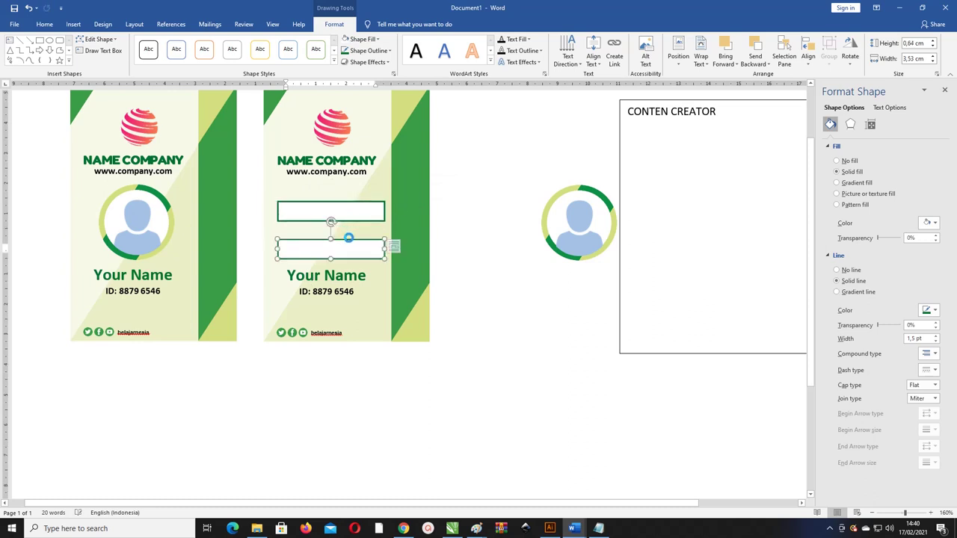
click(305, 278)
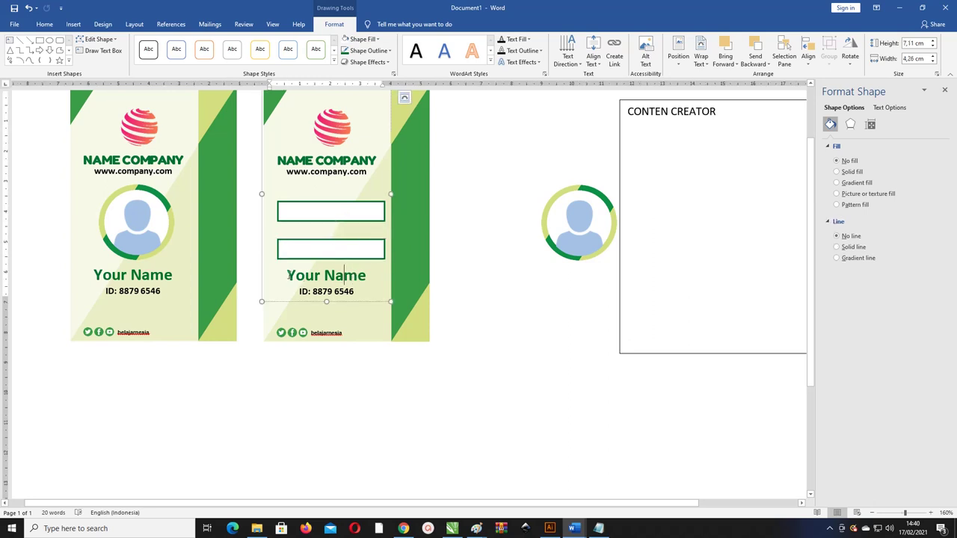
drag(287, 275, 360, 292)
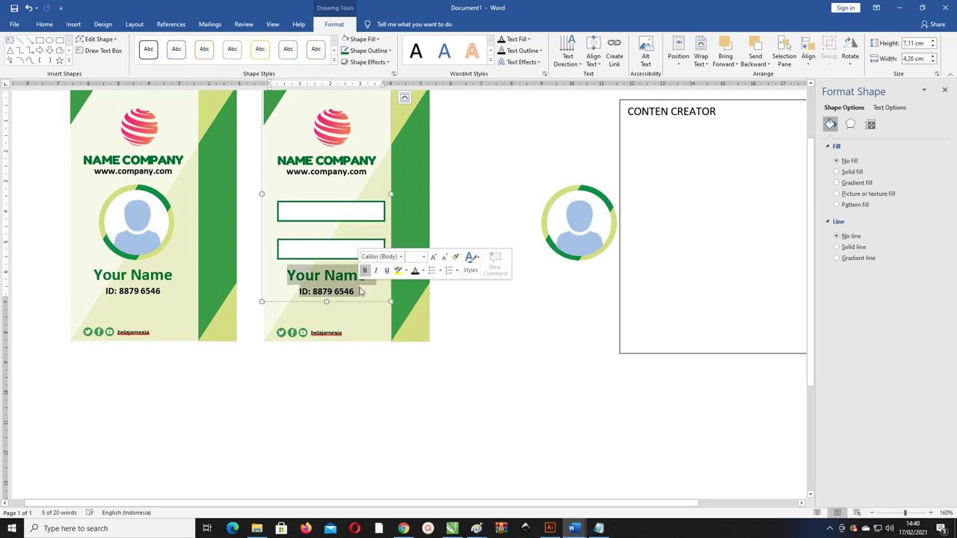
key(ctrl+l)
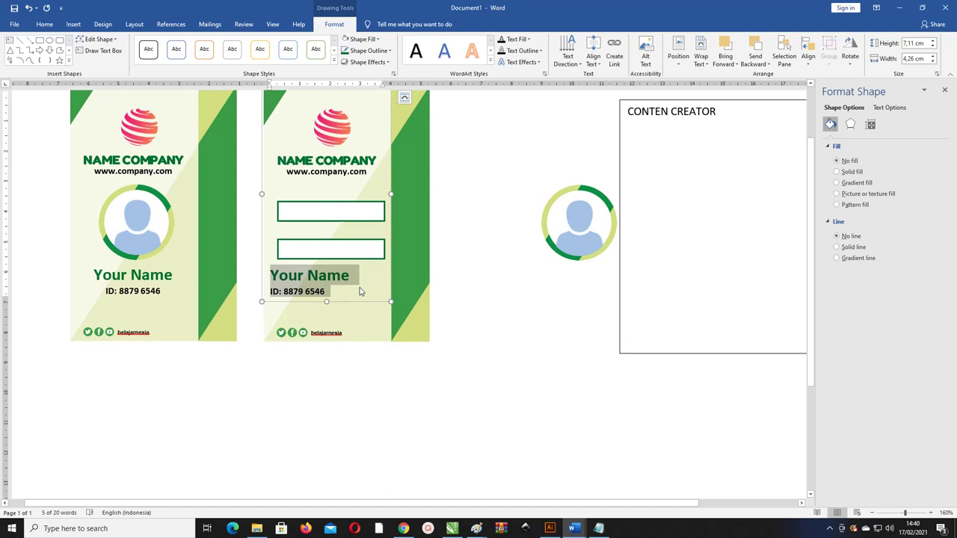
Step: Remove the empty lines so the name moves up, and delete 'Your' so it reads Name
click(291, 277)
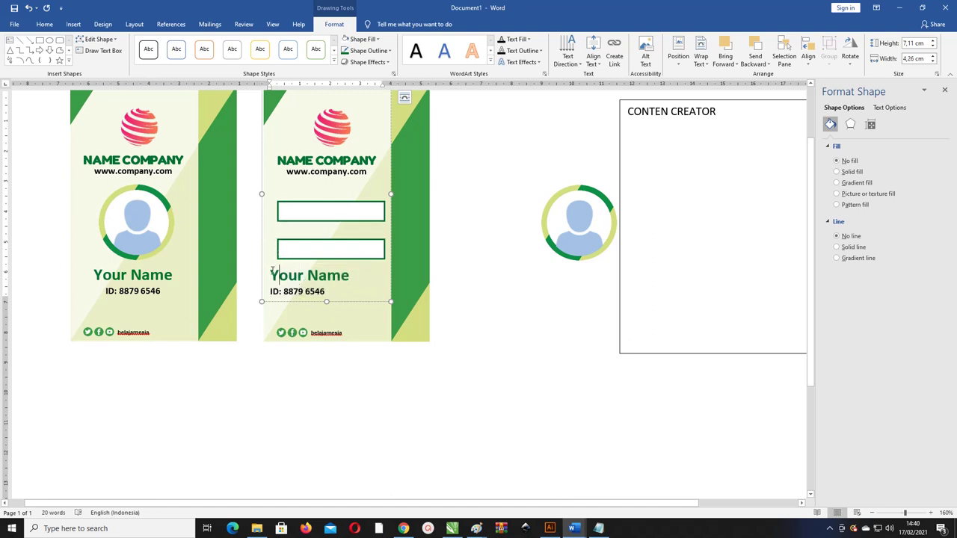
key(BackSpace)
key(BackSpace)
key(BackSpace)
key(BackSpace)
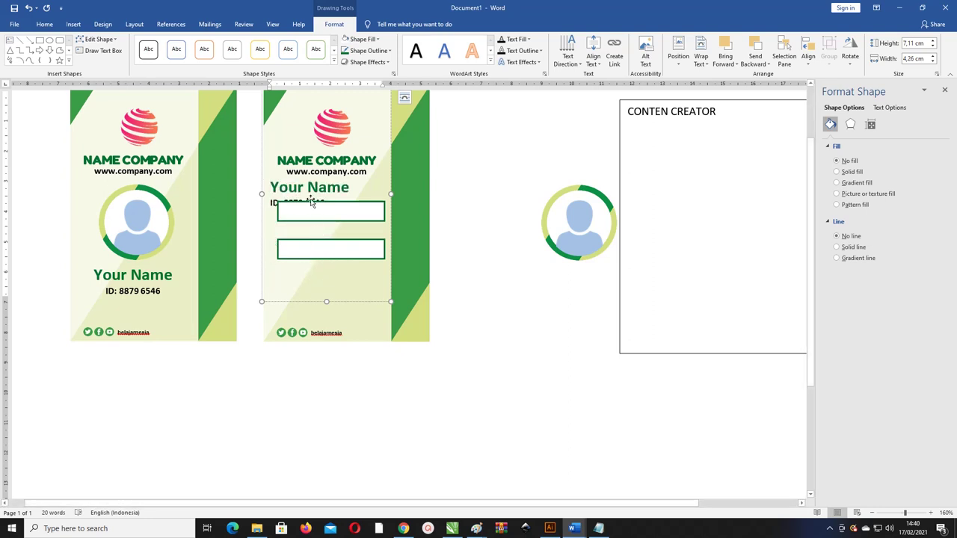
double_click(270, 187)
key(Delete)
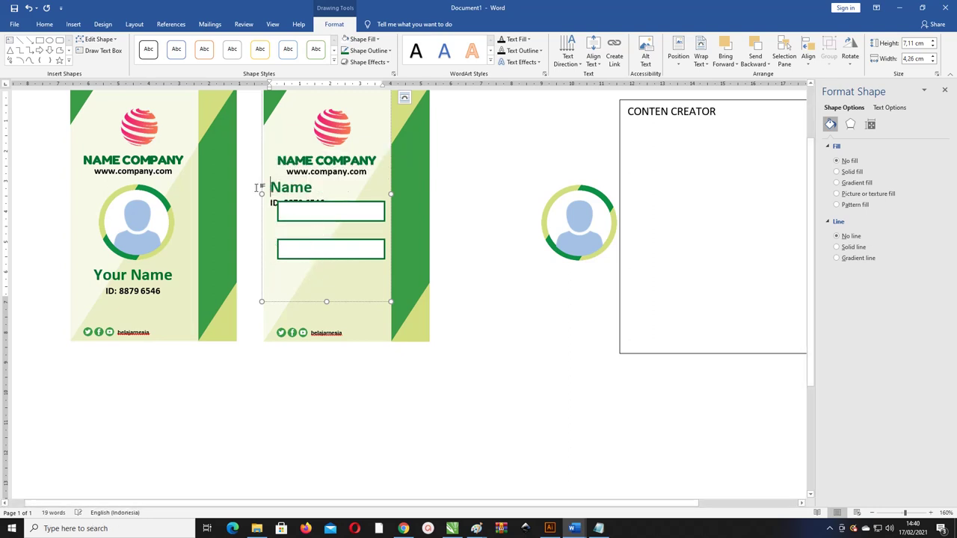
key(shift+End)
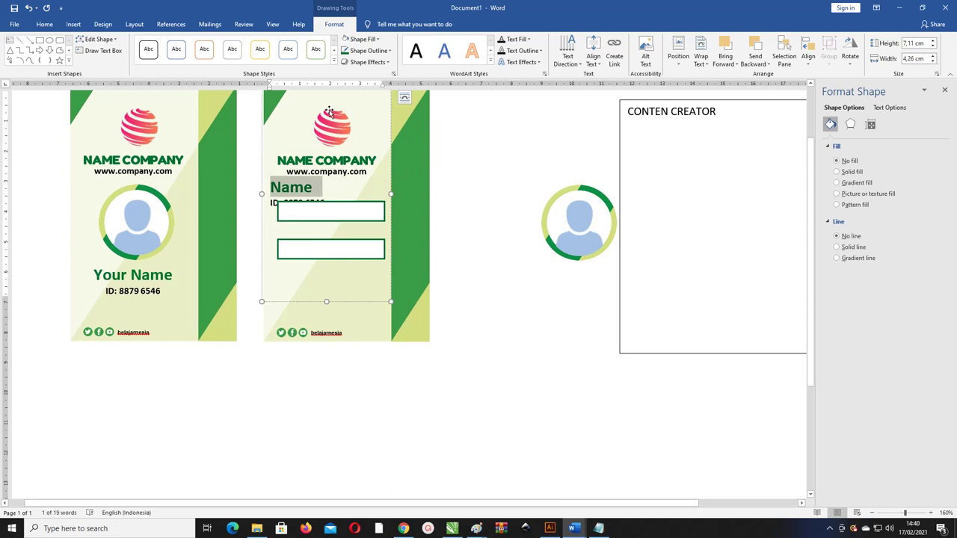
key(ctrl+shift+comma)
key(ctrl+shift+comma)
key(ctrl+shift+comma)
key(ctrl+shift+comma)
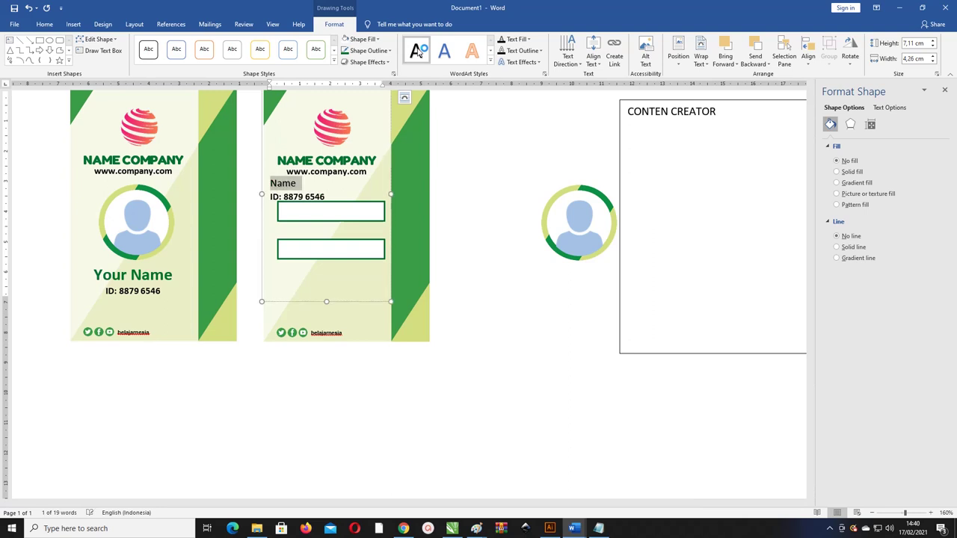
click(329, 178)
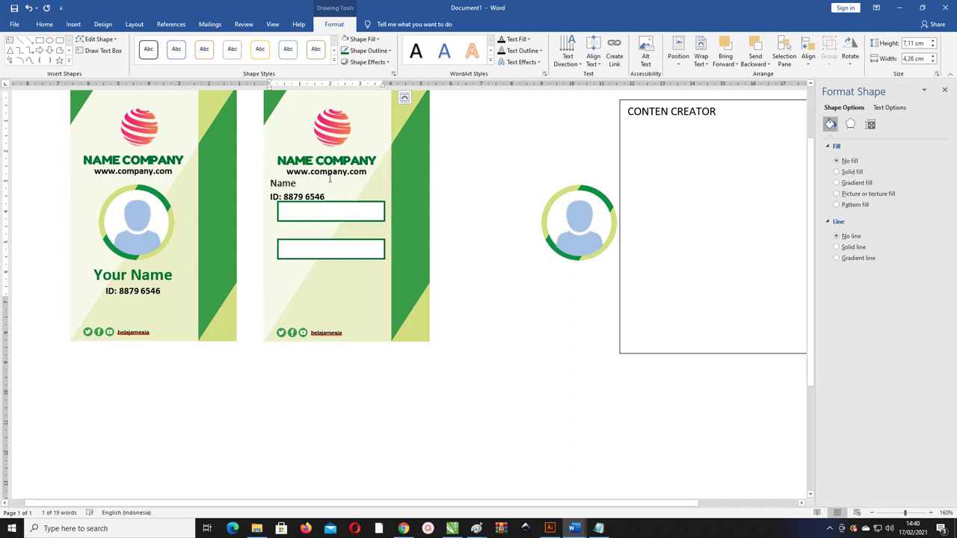
Step: Clear all formatting from the Name label and make it bold
click(45, 24)
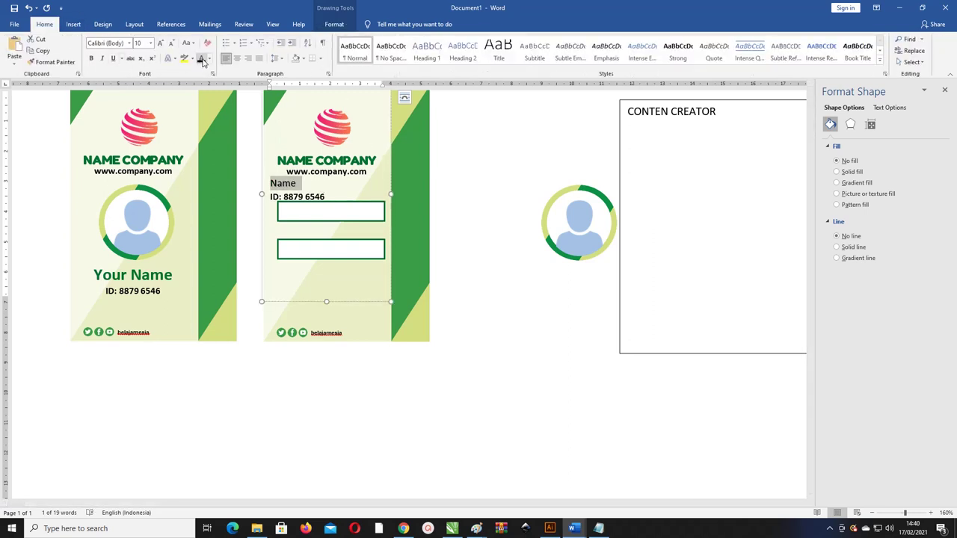
click(333, 24)
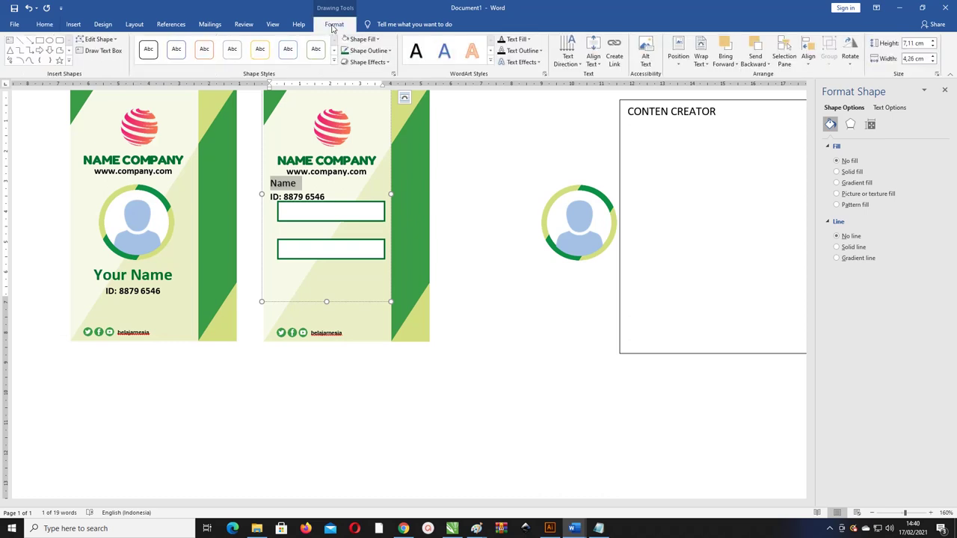
click(489, 65)
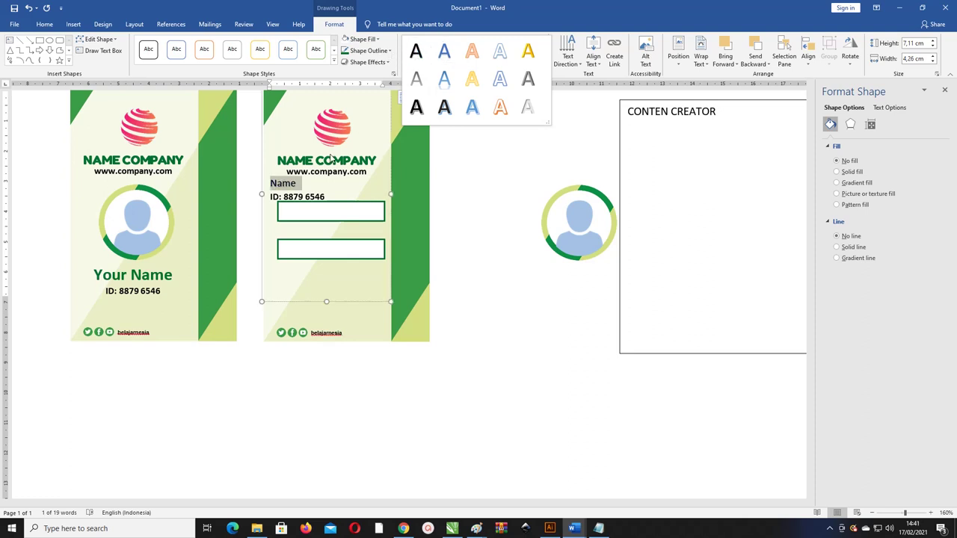
click(299, 188)
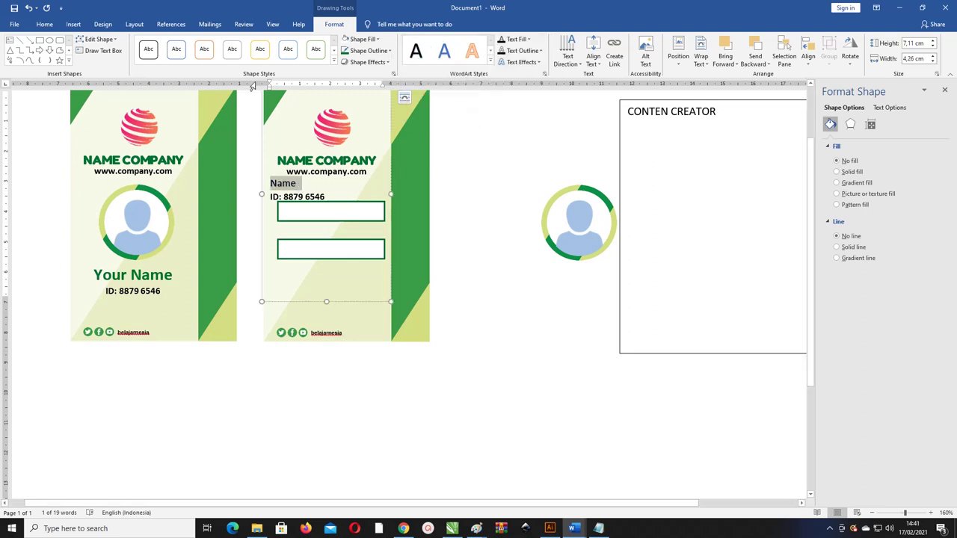
click(44, 24)
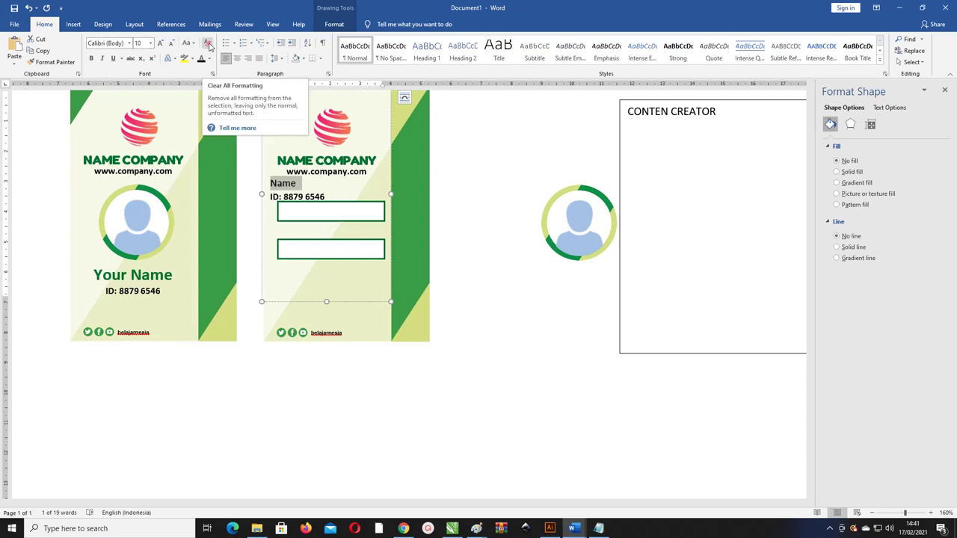
click(208, 43)
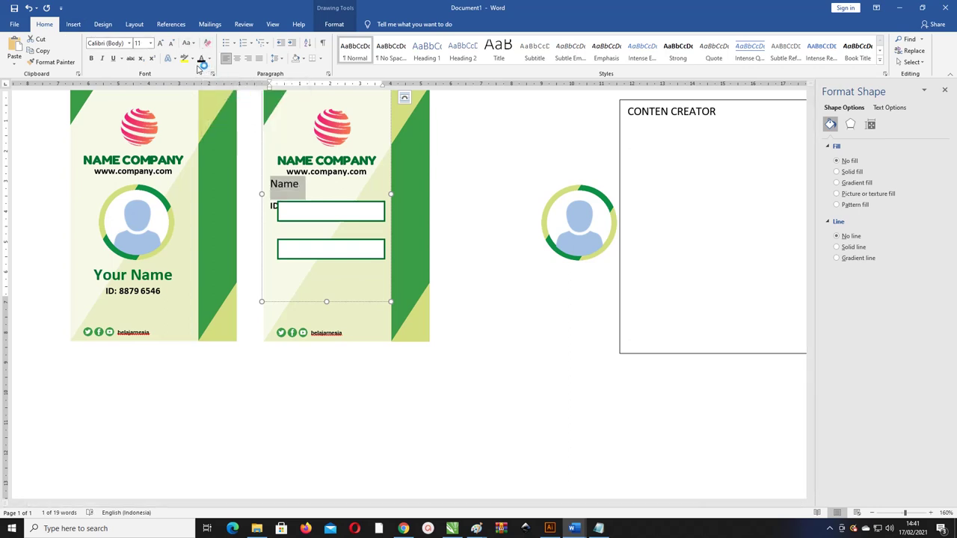
click(91, 58)
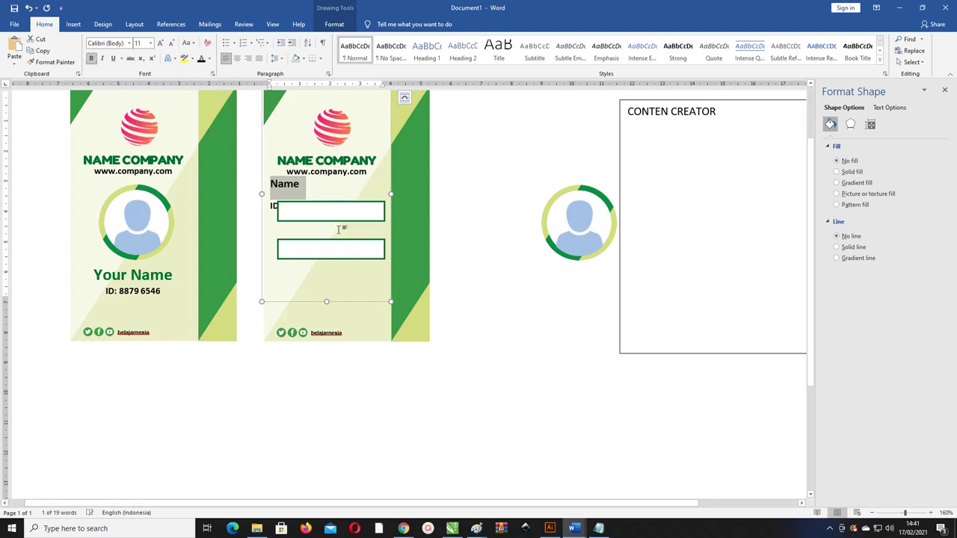
click(305, 191)
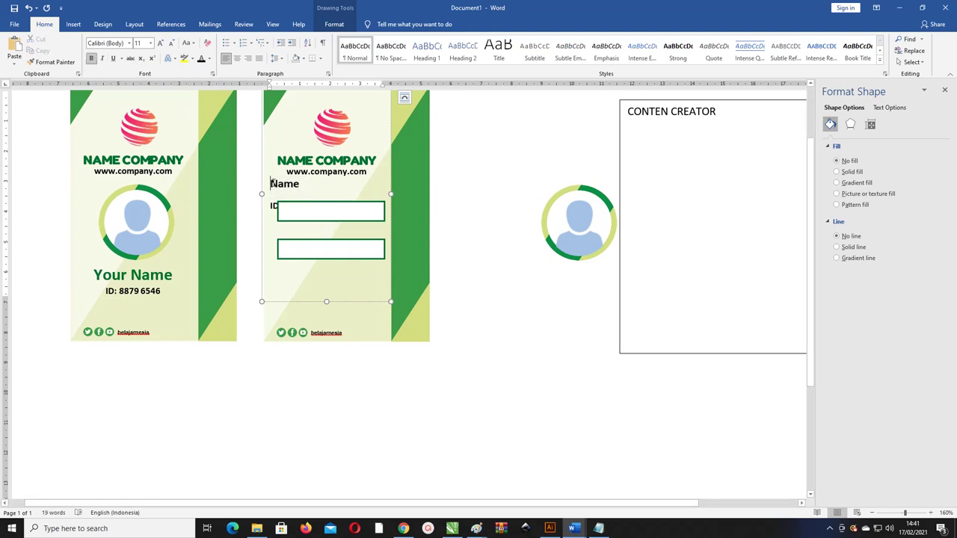
Step: Add blank lines around Name and move the lower input box down to the ID line
click(271, 184)
key(Return)
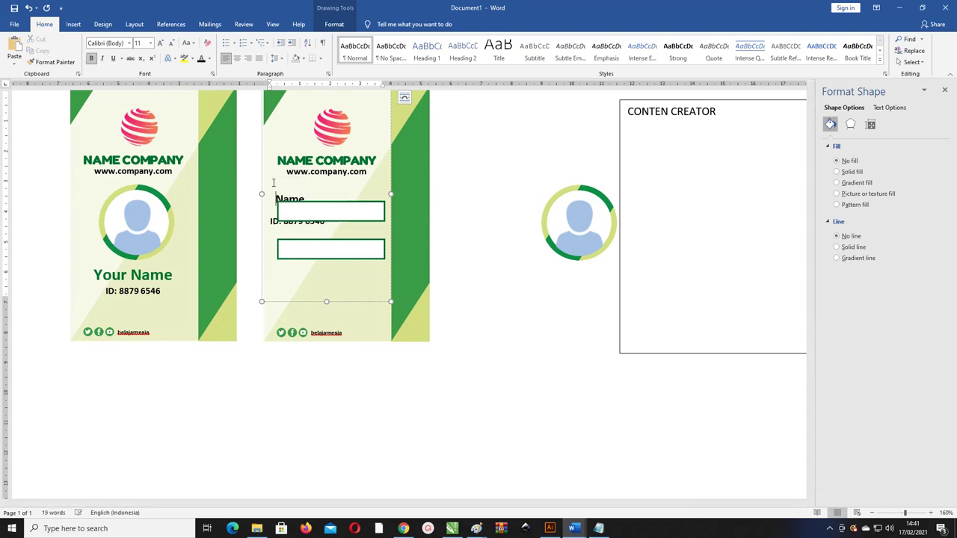
click(338, 206)
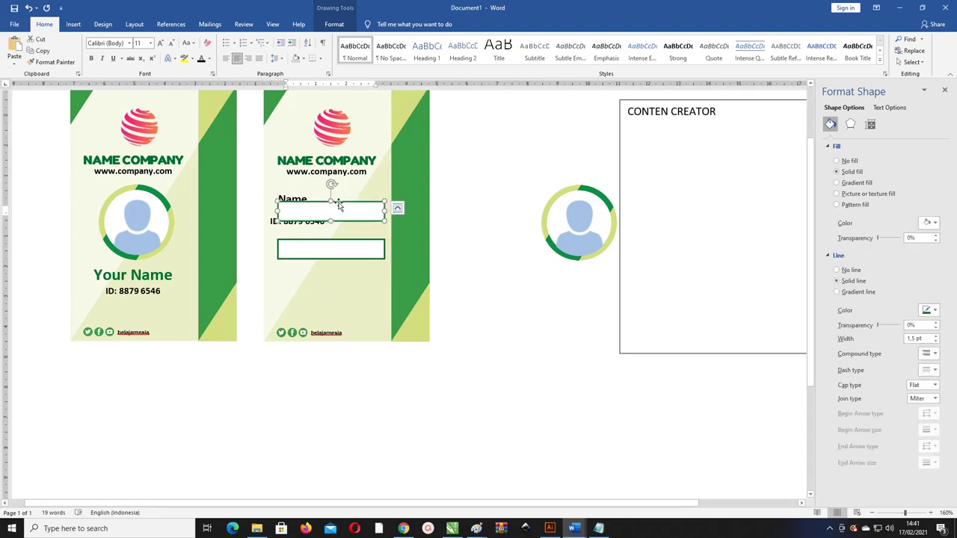
key(Down)
key(Down)
key(Down)
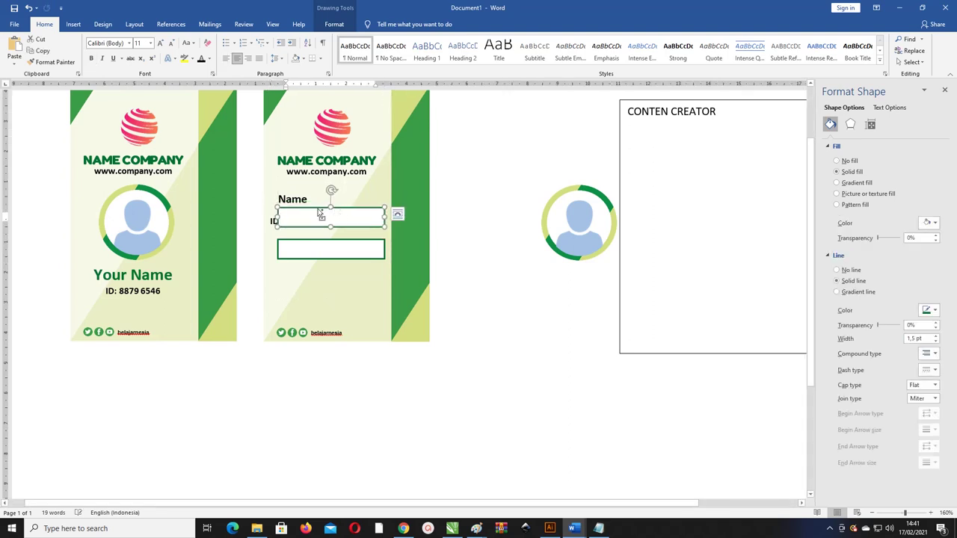
click(312, 198)
key(Return)
key(Return)
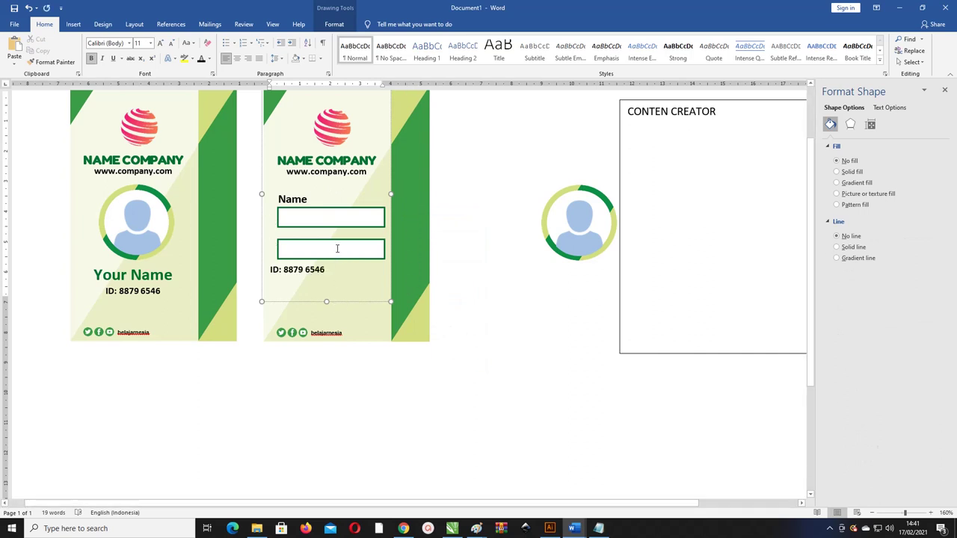
click(337, 239)
drag(337, 239, 341, 256)
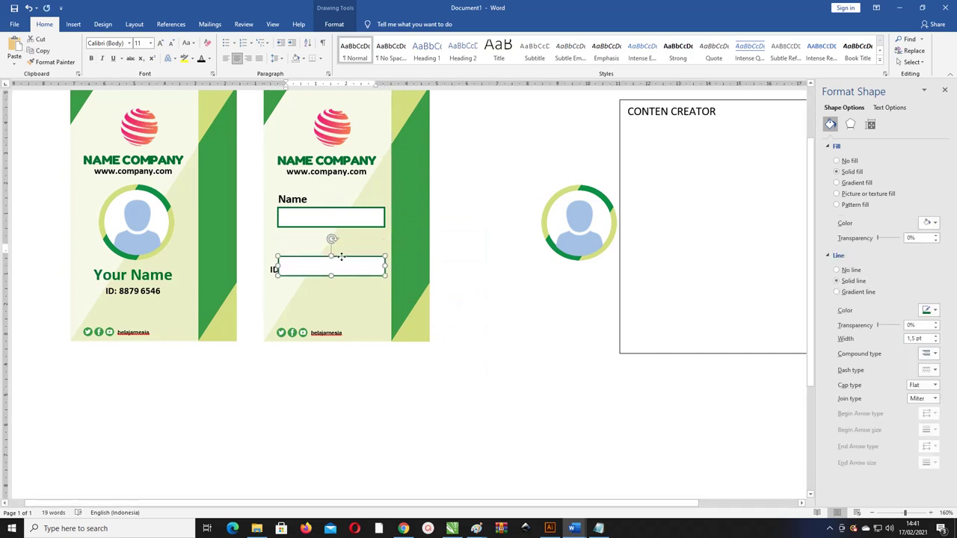
click(306, 243)
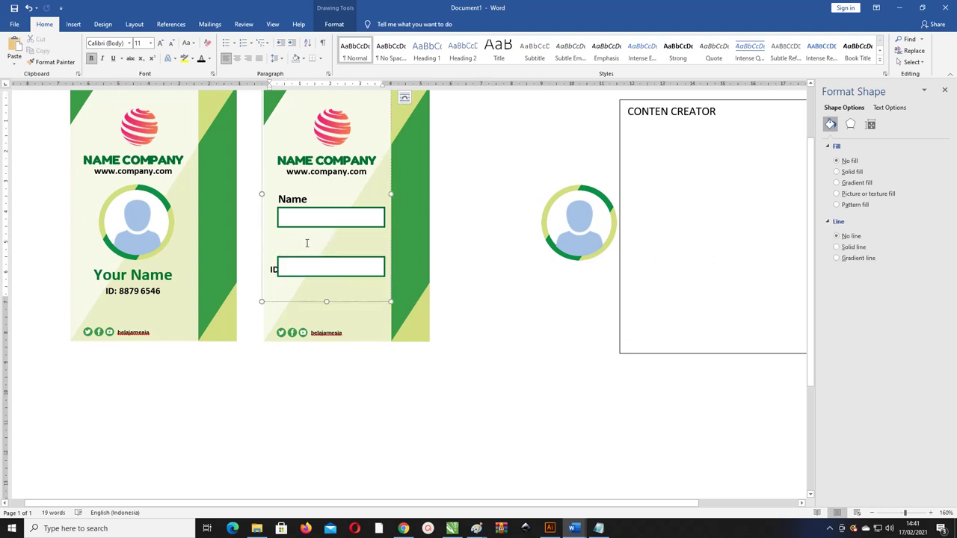
key(Delete)
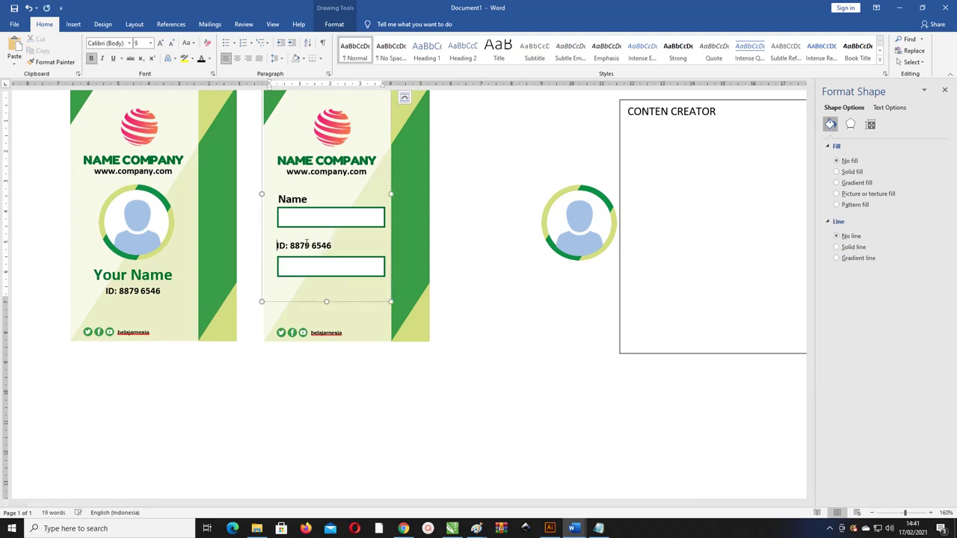
key(BackSpace)
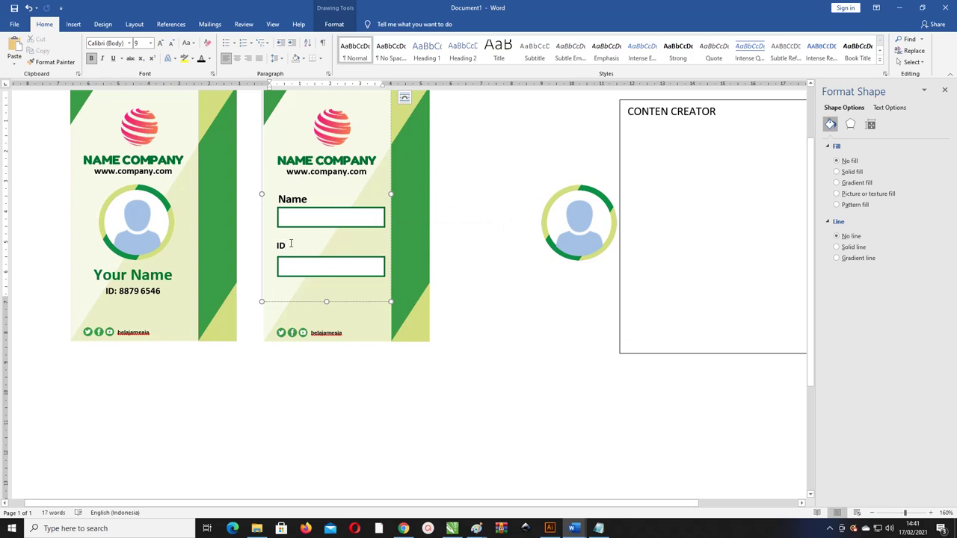
mouse_move(291, 243)
mouse_down()
mouse_move(277, 245)
mouse_move(284, 295)
mouse_up()
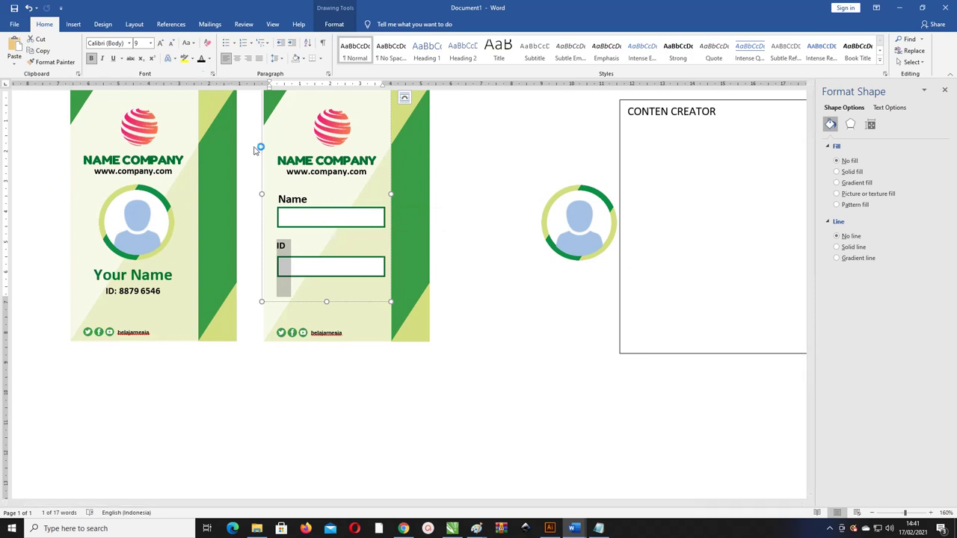
click(290, 196)
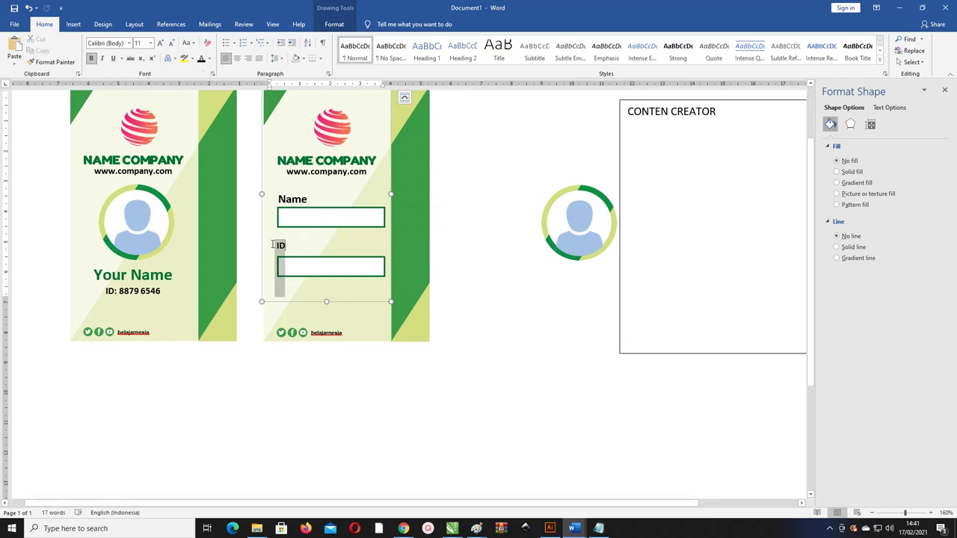
drag(273, 245, 284, 295)
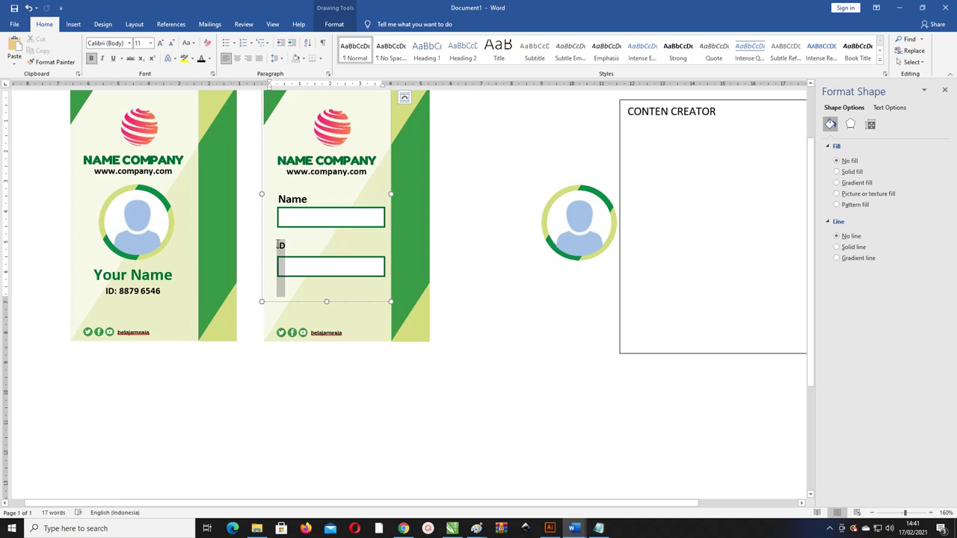
click(150, 42)
click(138, 83)
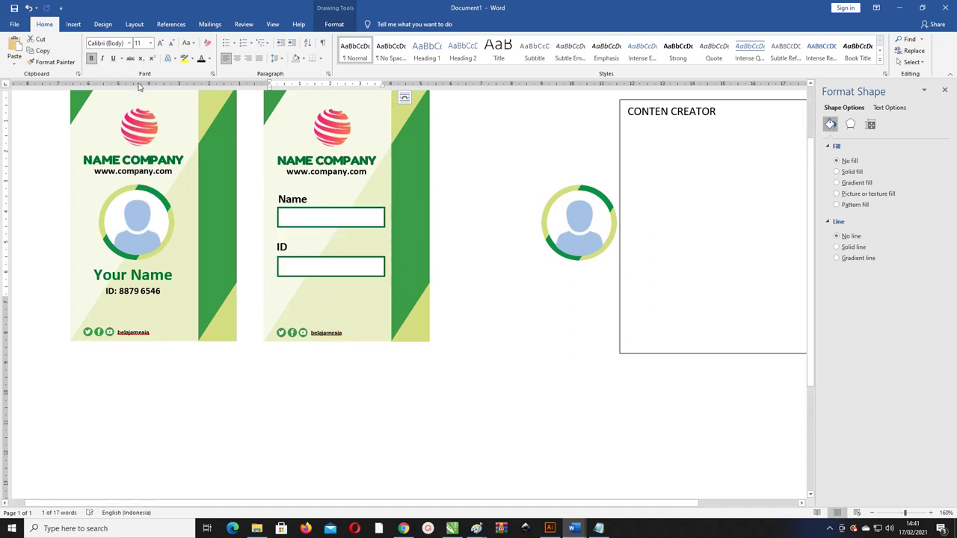
click(388, 224)
scroll(435, 194, down, 2)
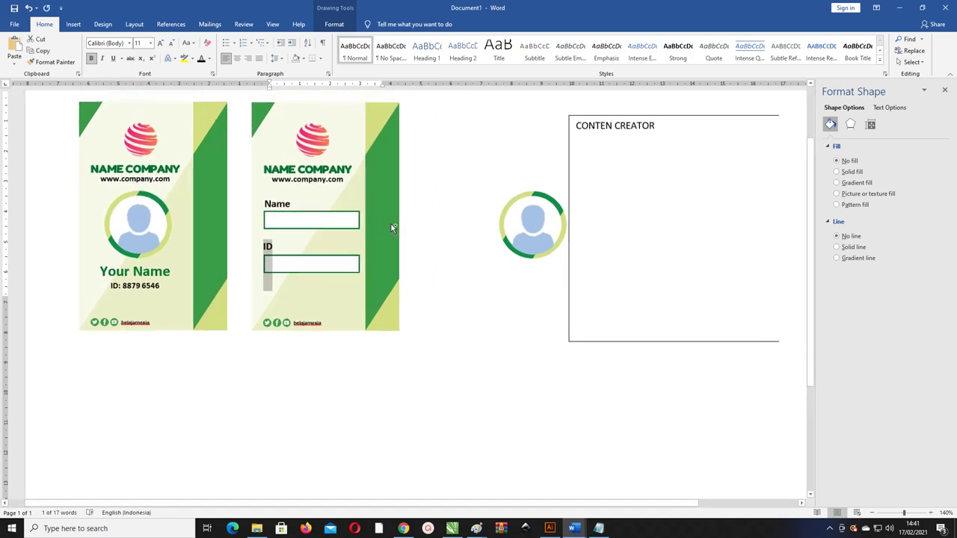
scroll(435, 194, up, 1)
click(302, 190)
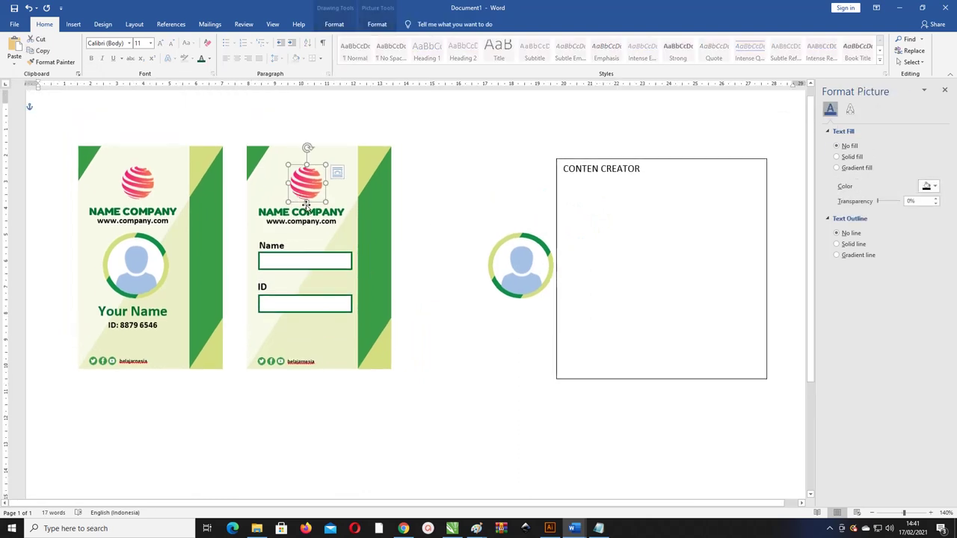
click(315, 228)
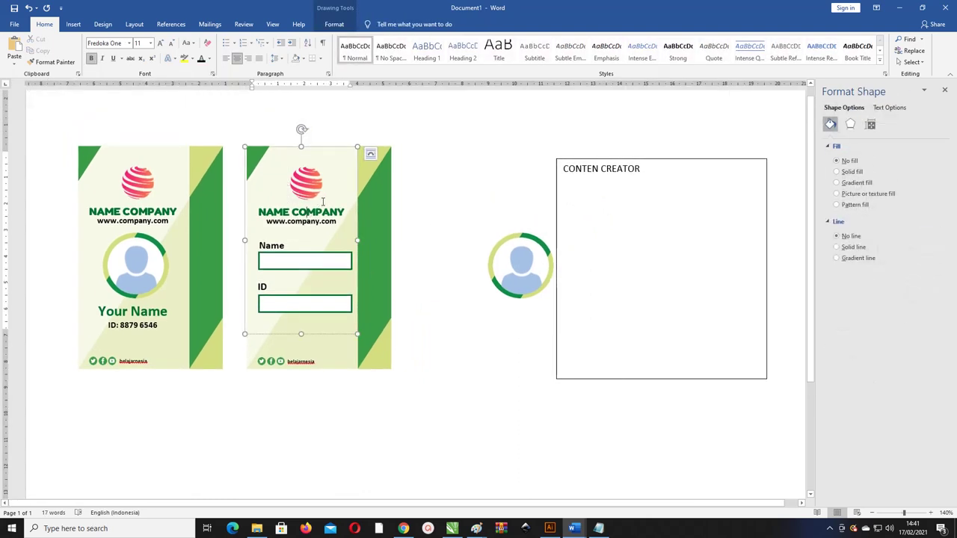
drag(337, 222, 254, 215)
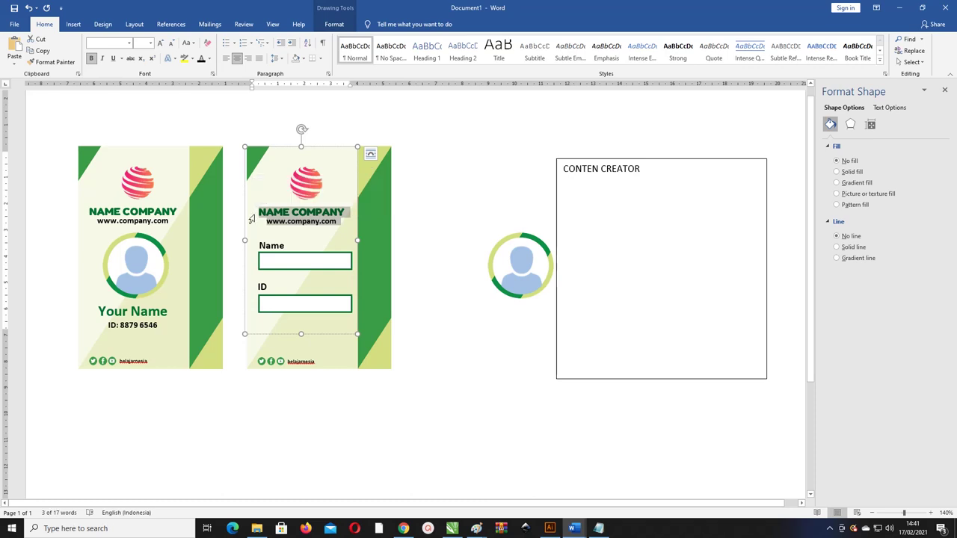
key(ctrl+bracketright)
key(ctrl+bracketright)
key(ctrl+bracketleft)
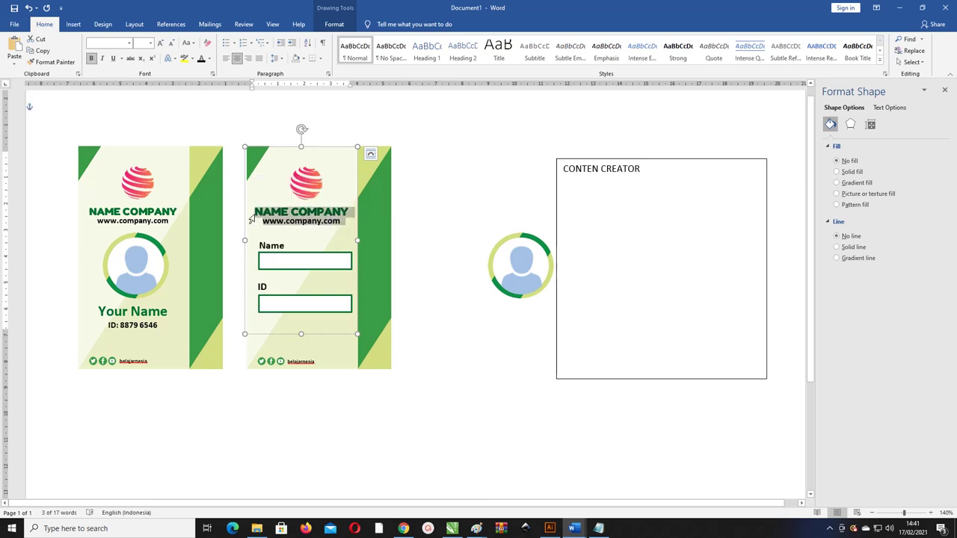
Step: Deselect the second card and select the round profile photo
click(303, 183)
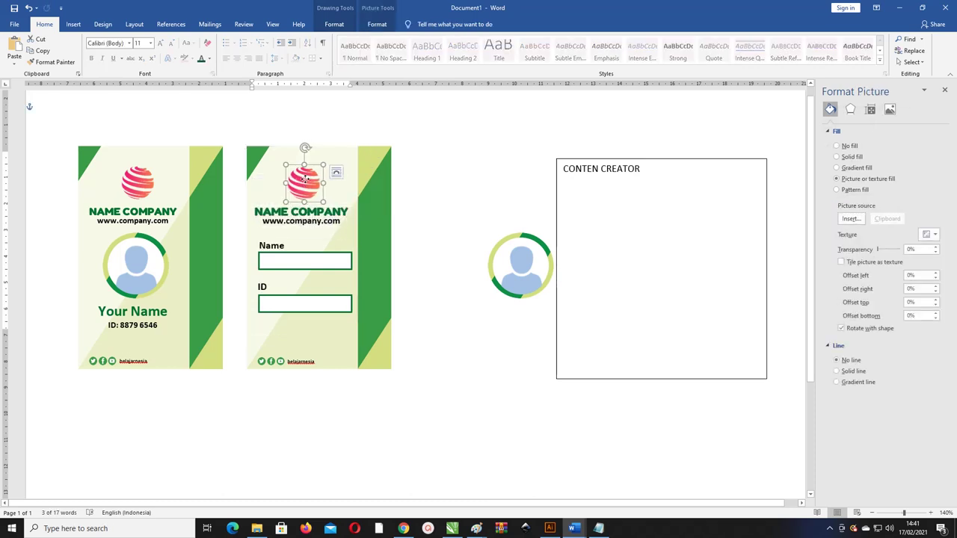
click(310, 181)
scroll(269, 184, down, 1)
scroll(227, 187, down, 1)
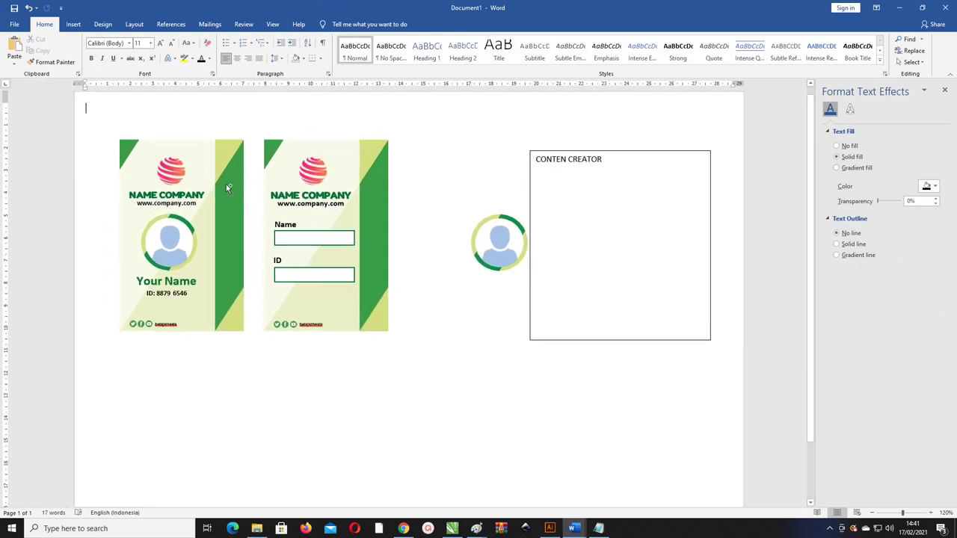
click(497, 236)
scroll(461, 213, down, 1)
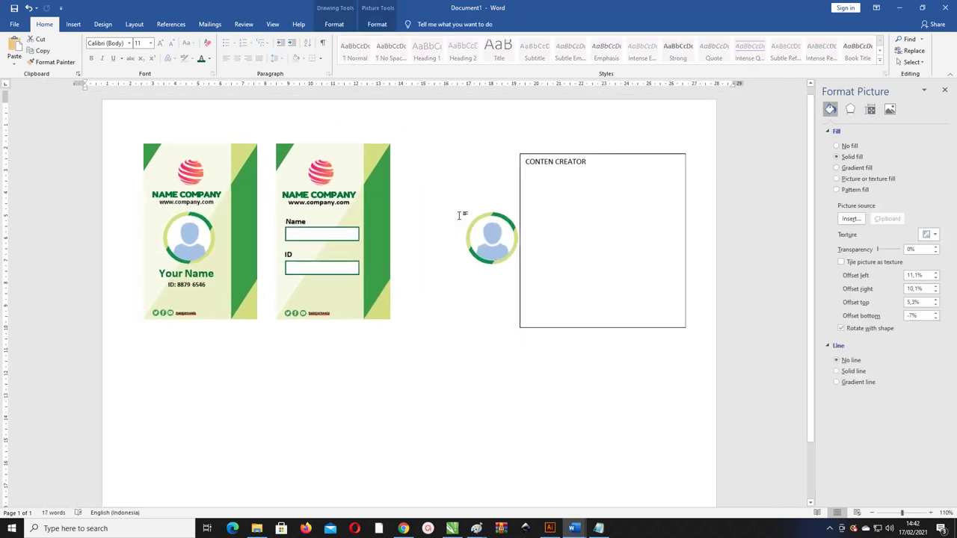
Step: Move the CONTEN CREATOR box beside the photo, set it in Fredoka One, and shrink the box to fit
click(553, 163)
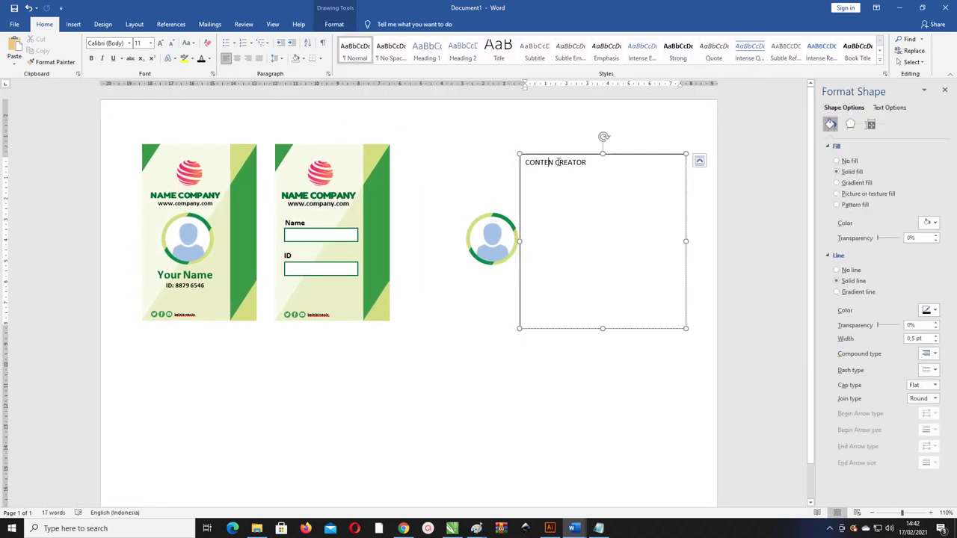
drag(557, 156, 436, 176)
triple_click(438, 182)
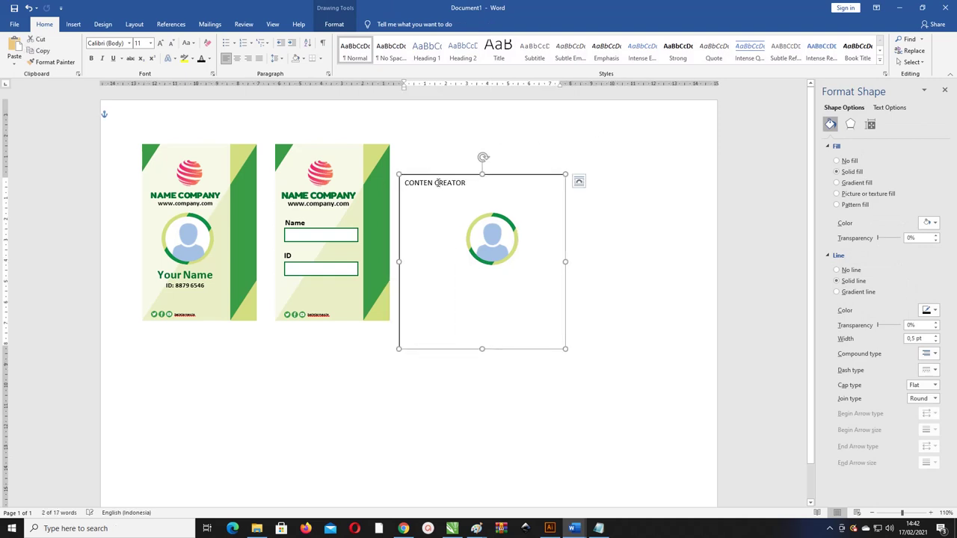
click(105, 43)
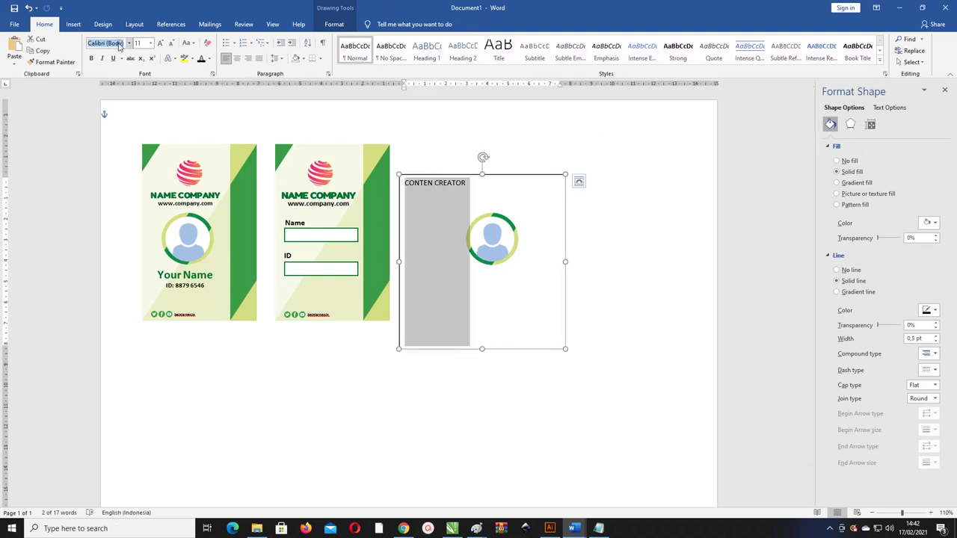
text(Fred)
key(Return)
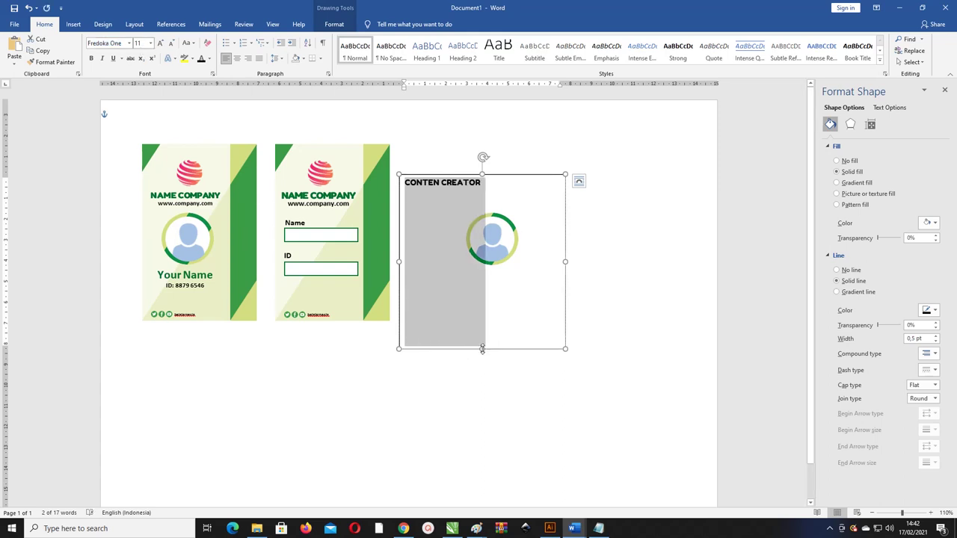
drag(482, 349, 481, 190)
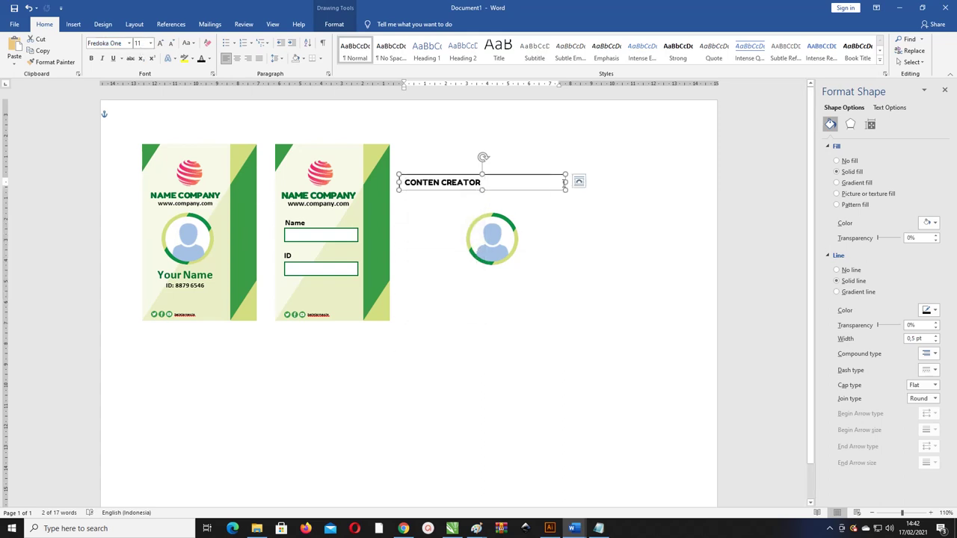
mouse_move(564, 182)
mouse_down()
mouse_move(489, 182)
mouse_move(282, 217)
mouse_up()
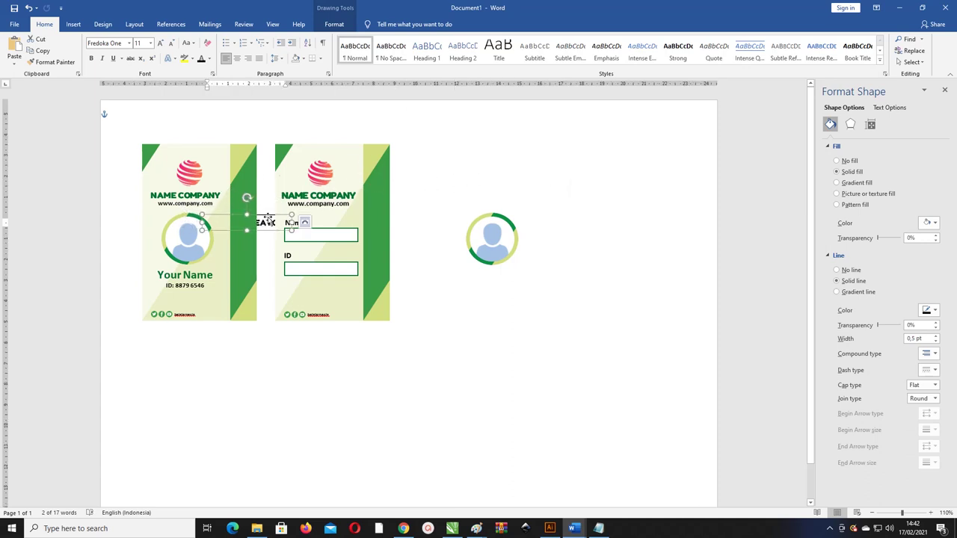
Step: Bring the CONTEN CREATOR label to the front and rotate it vertical over the green strip
click(334, 24)
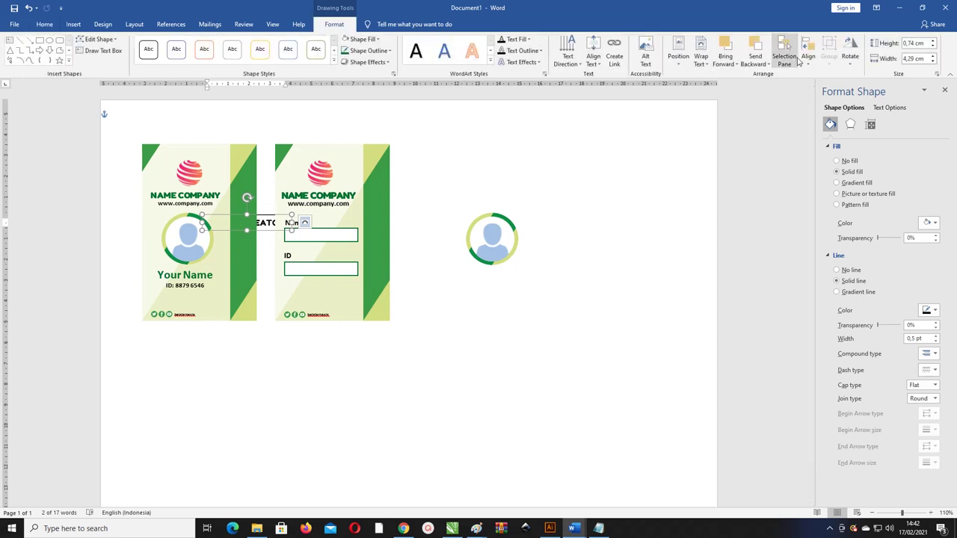
click(731, 67)
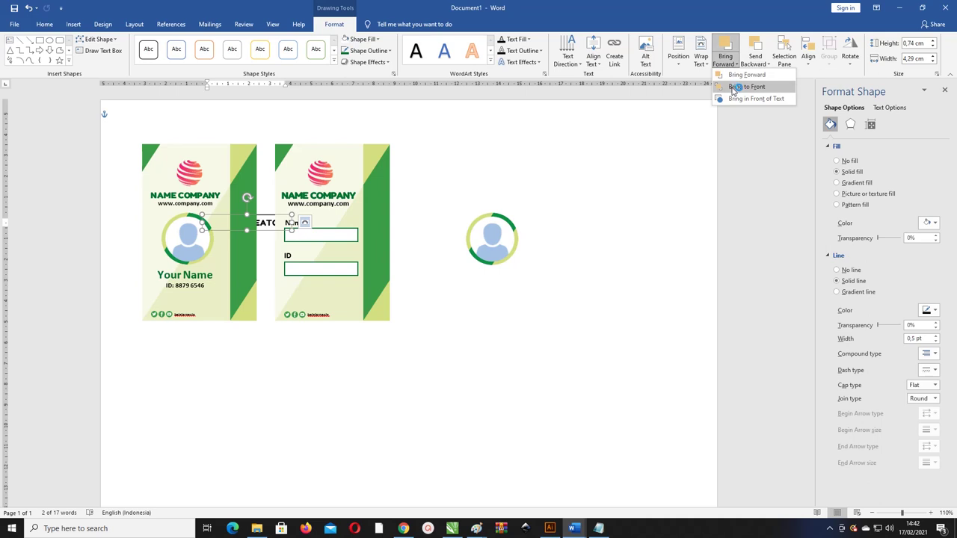
click(735, 87)
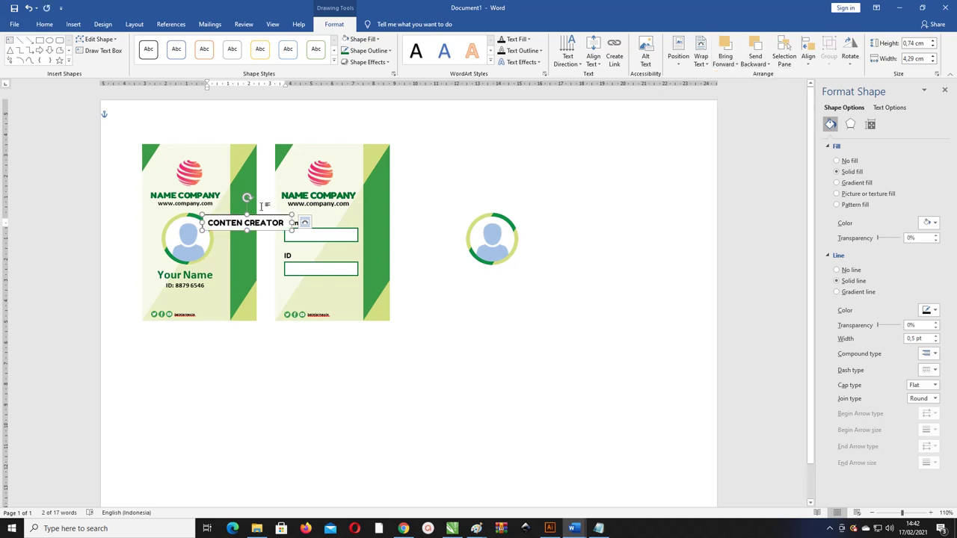
drag(247, 198, 224, 224)
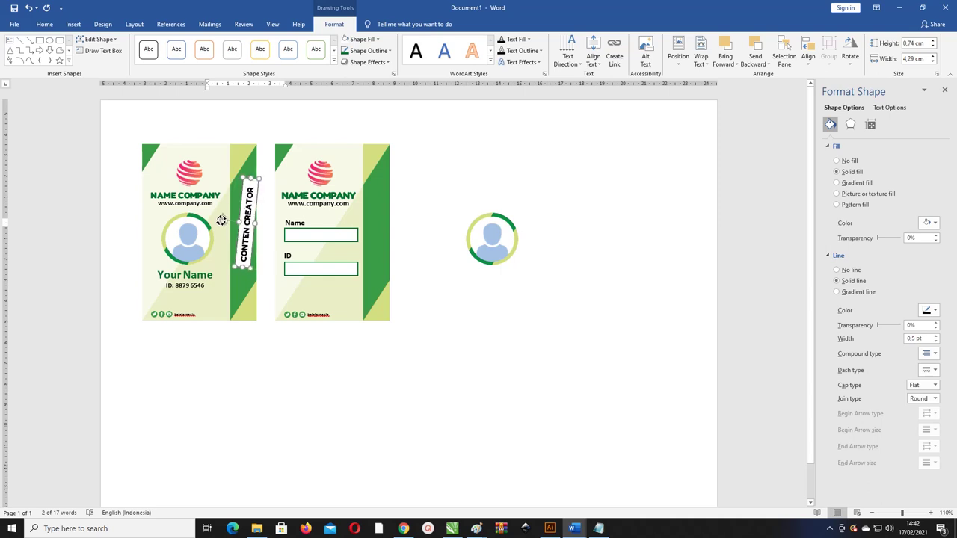
drag(221, 225, 221, 222)
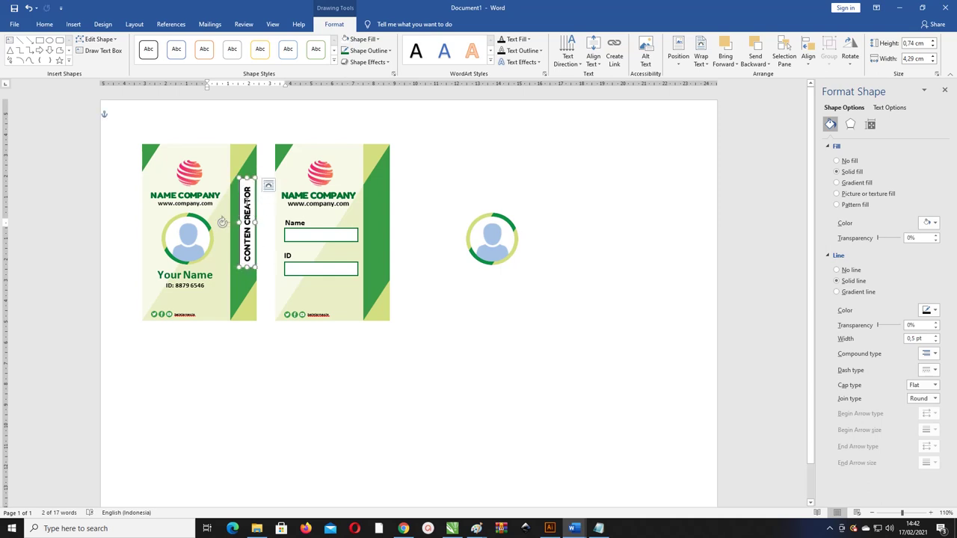
click(236, 226)
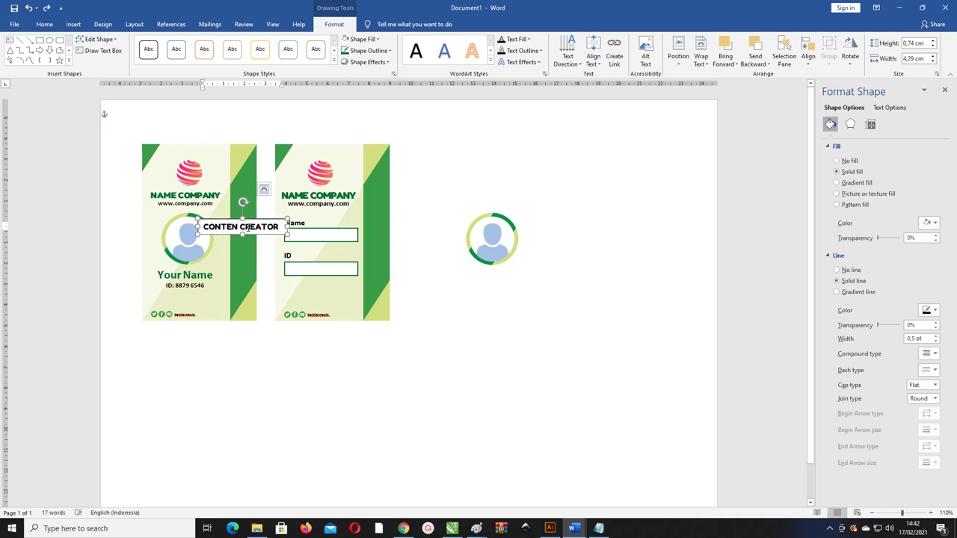
mouse_move(243, 202)
mouse_down()
mouse_move(222, 240)
mouse_move(217, 225)
mouse_up()
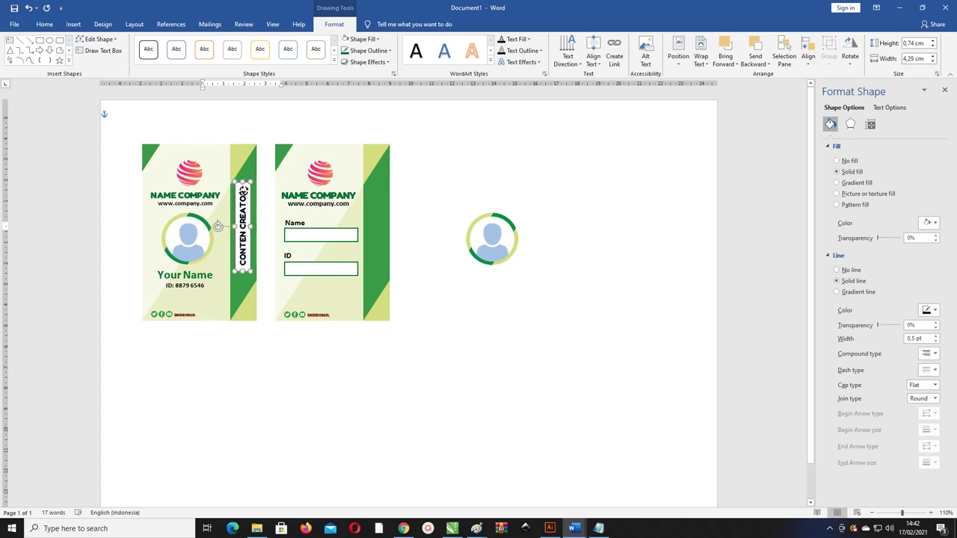
drag(243, 192, 243, 193)
ctrl+scroll(242, 193, up, 7)
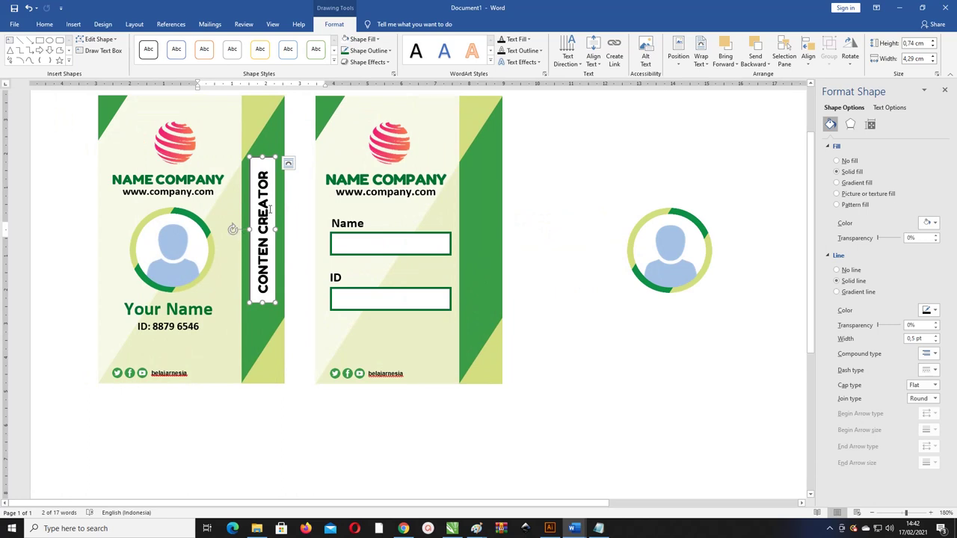
Step: Set the CONTEN CREATOR box to No Fill and No Outline, with white font colour
triple_click(271, 213)
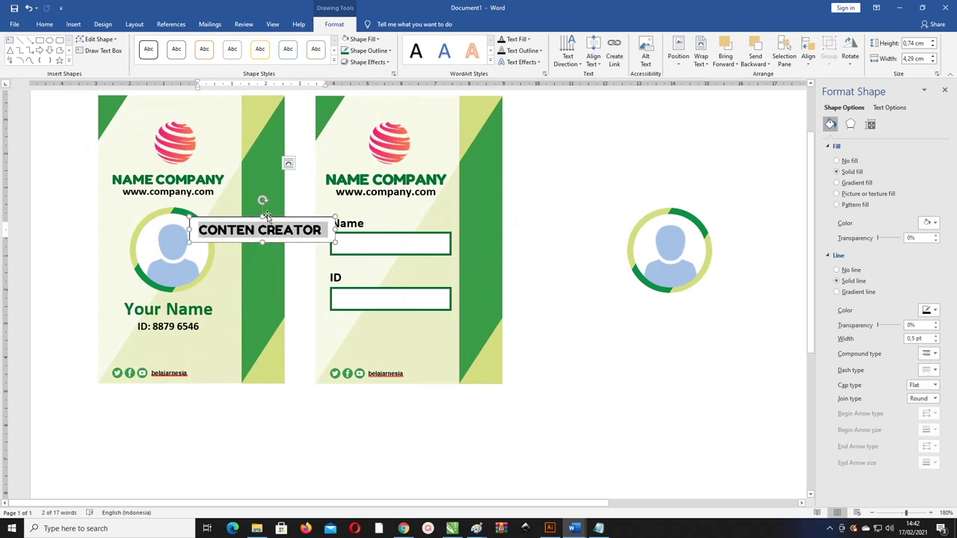
click(275, 219)
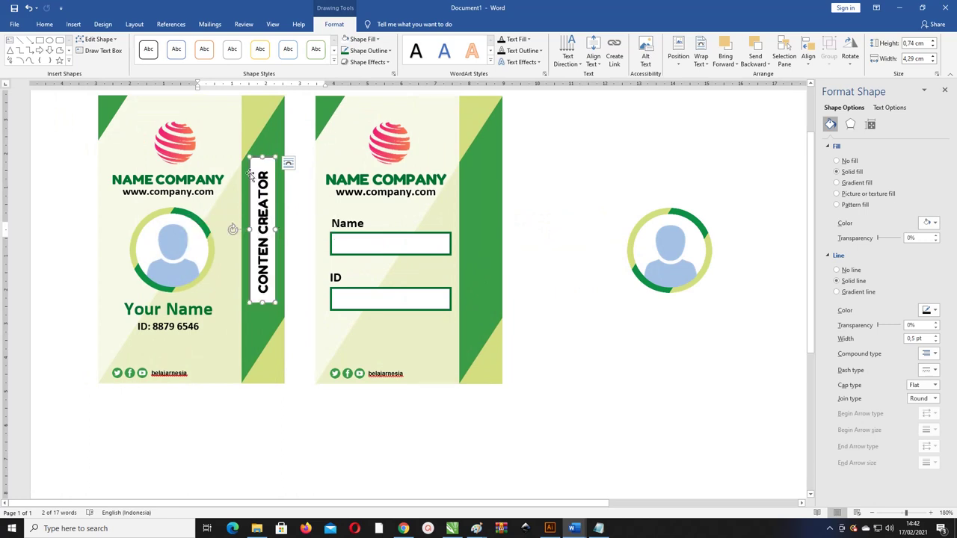
click(364, 39)
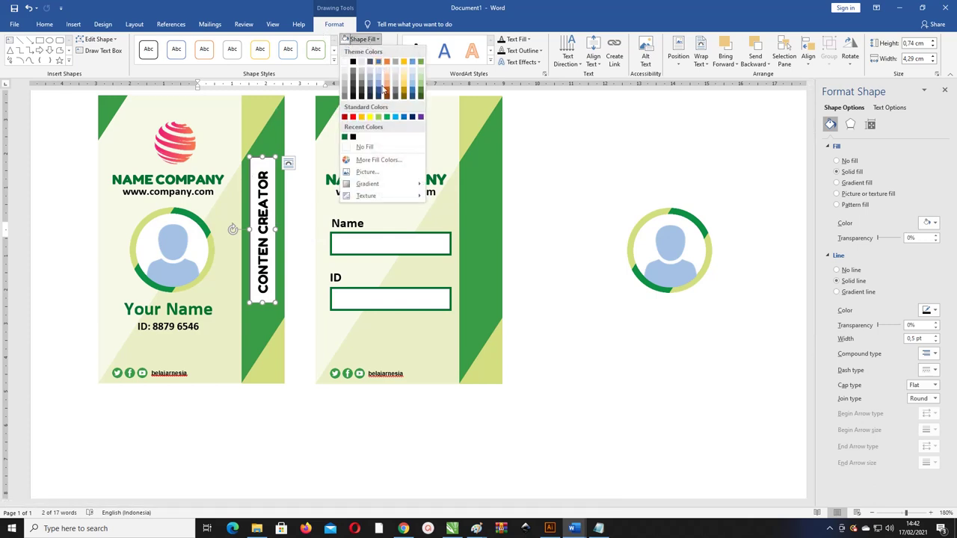
click(364, 146)
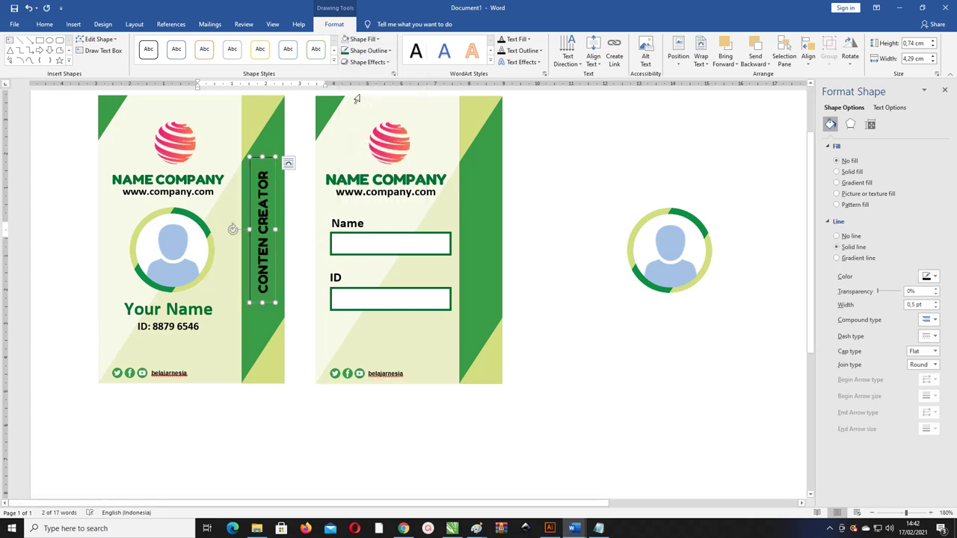
click(369, 51)
click(367, 158)
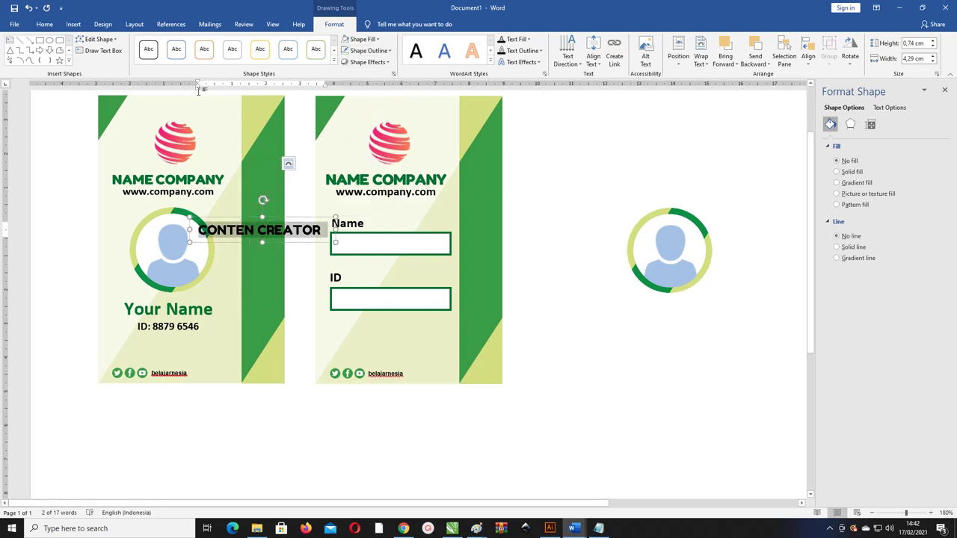
click(44, 24)
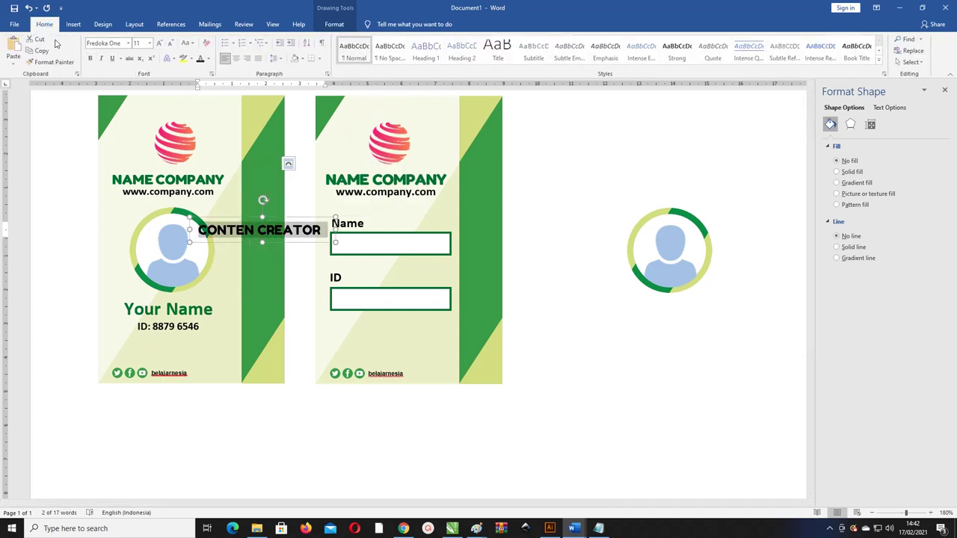
click(209, 58)
click(205, 91)
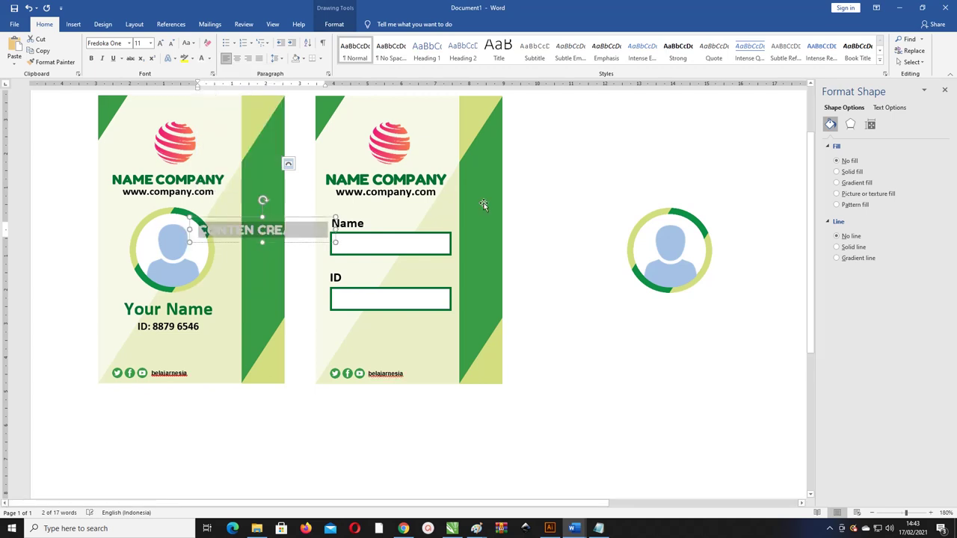
scroll(548, 190, up, 2)
Step: Stretch the white CONTEN CREATOR label taller so all its text fits the first card's strip
click(263, 265)
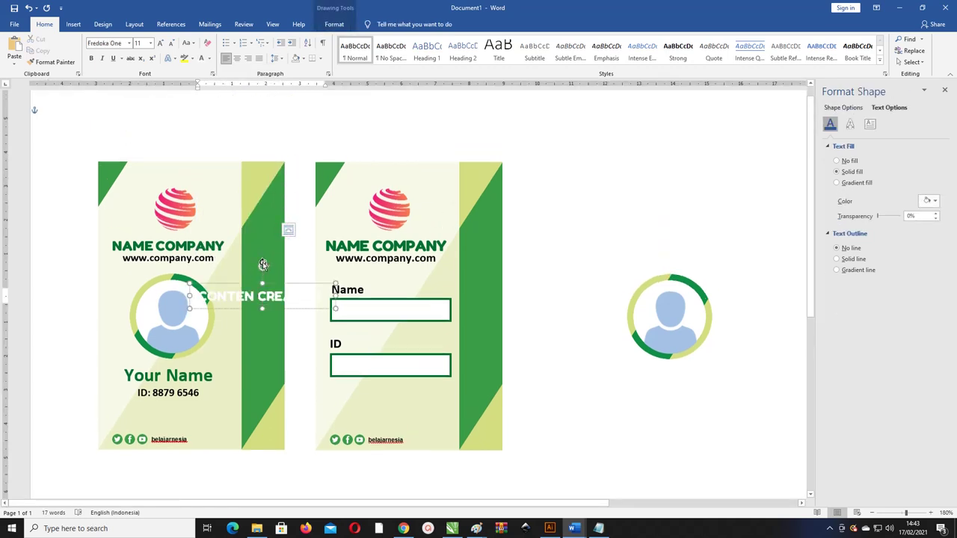
drag(199, 296, 267, 297)
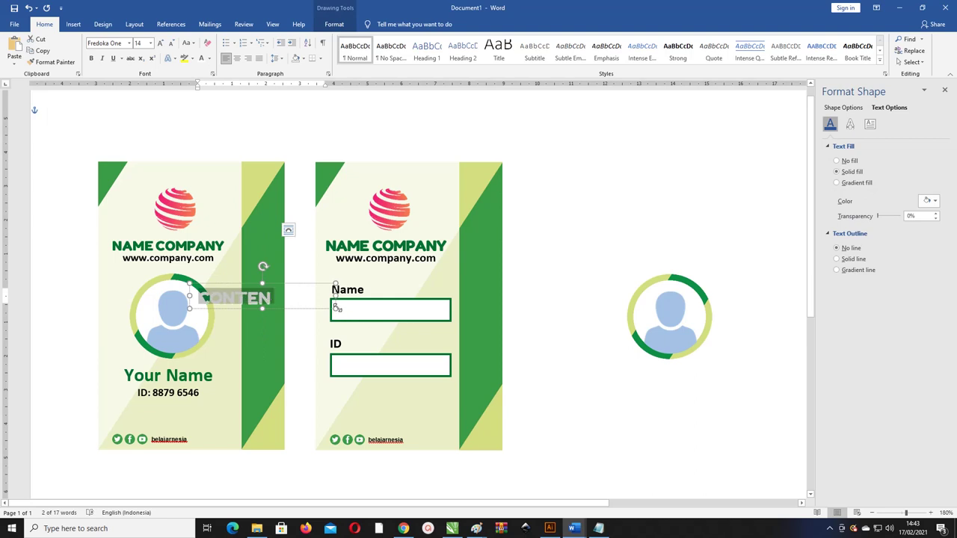
drag(337, 307, 444, 330)
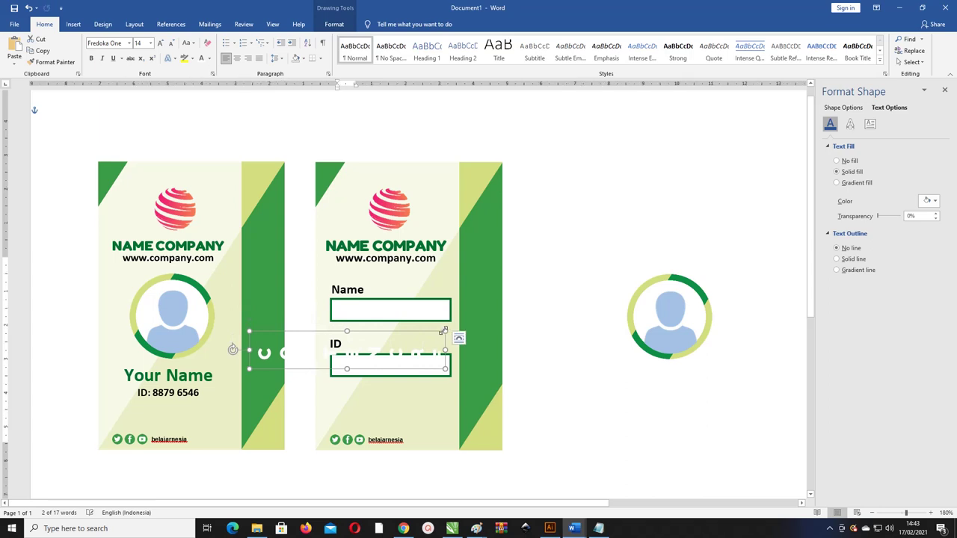
key(ctrl+z)
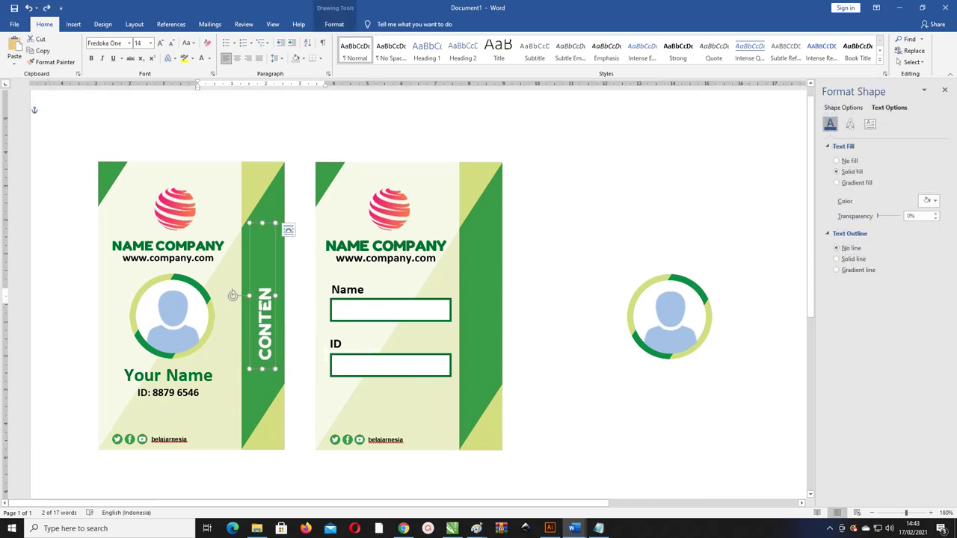
mouse_move(262, 222)
mouse_down()
mouse_move(263, 186)
mouse_move(276, 231)
mouse_up()
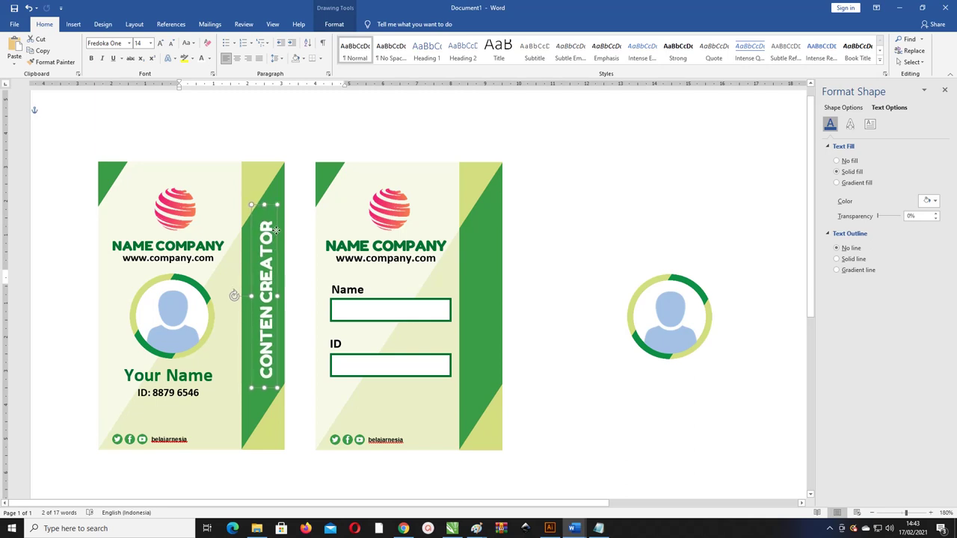
Step: Ctrl-drag a copy of the label onto the second card's green strip
drag(420, 243, 469, 241)
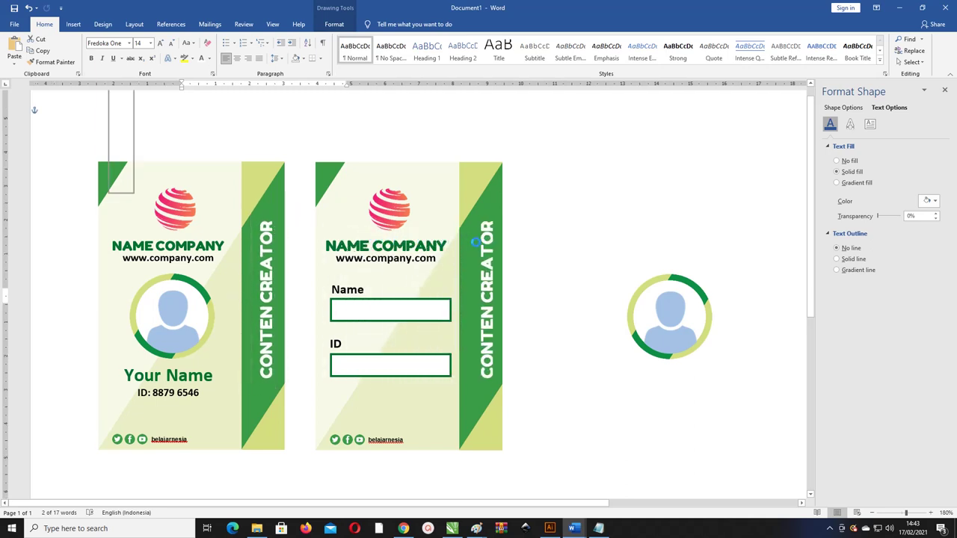
click(534, 241)
ctrl+scroll(229, 224, down, 6)
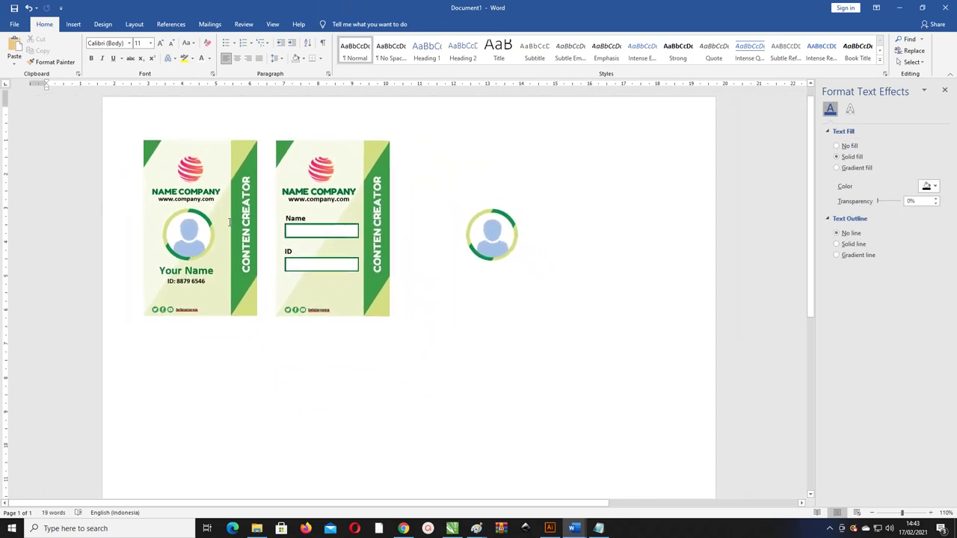
Step: Delete the spare green ring and its person picture
ctrl+scroll(417, 214, down, 2)
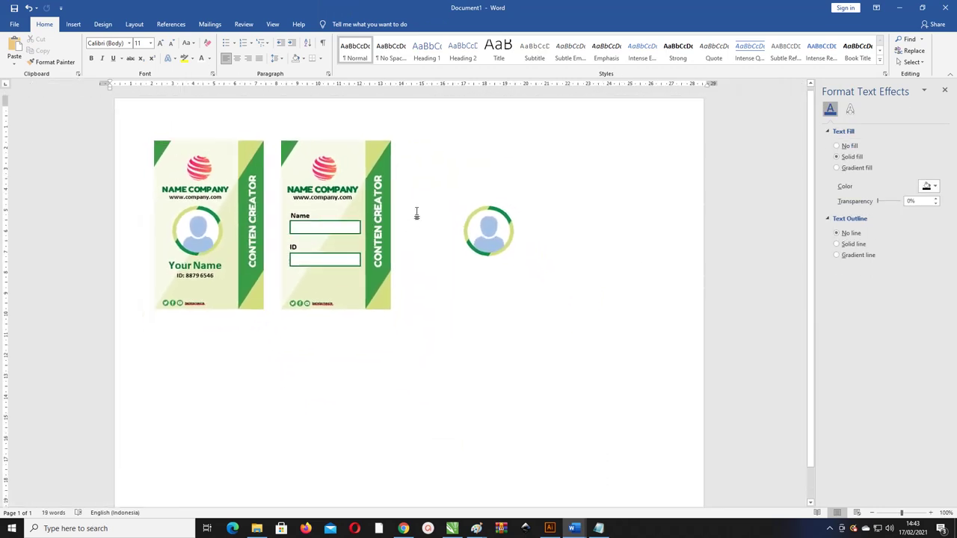
click(484, 220)
click(538, 233)
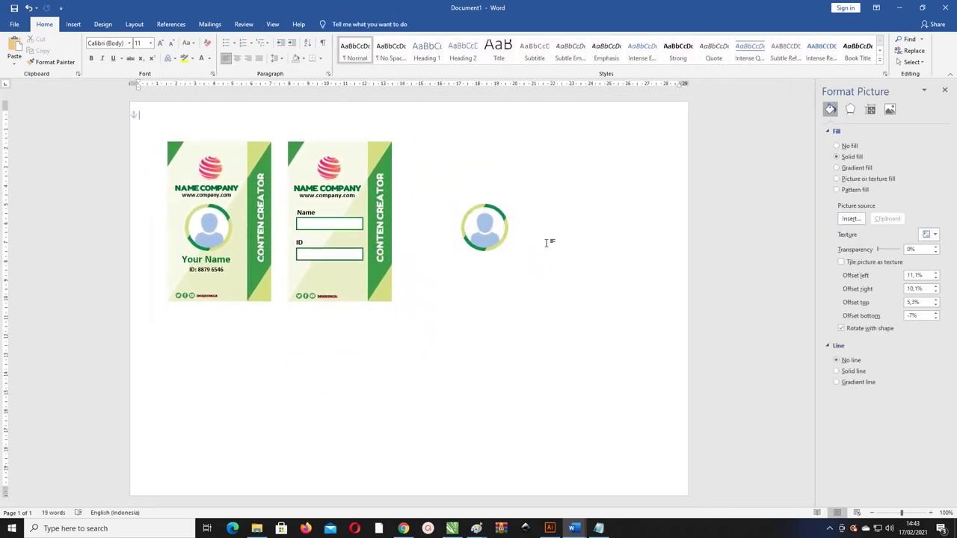
click(486, 226)
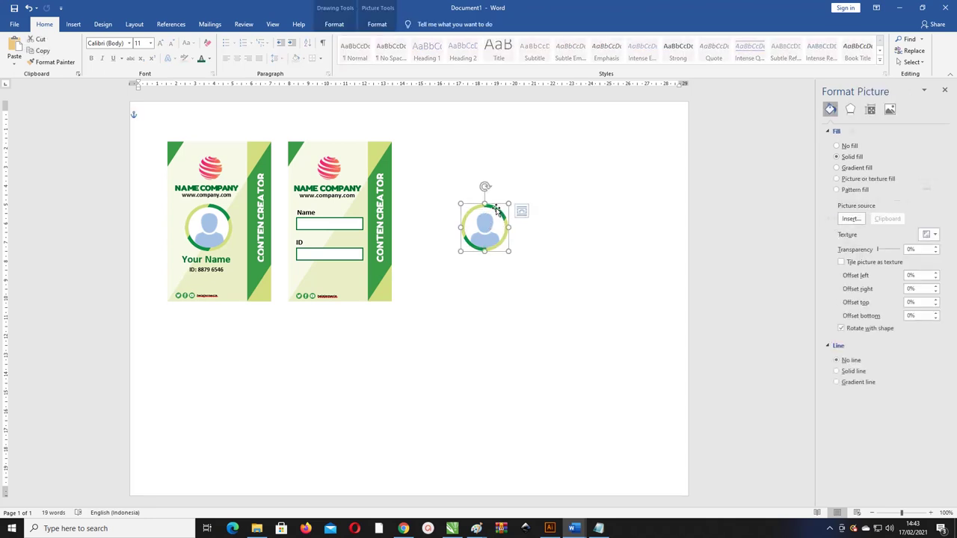
drag(498, 211, 449, 246)
key(Delete)
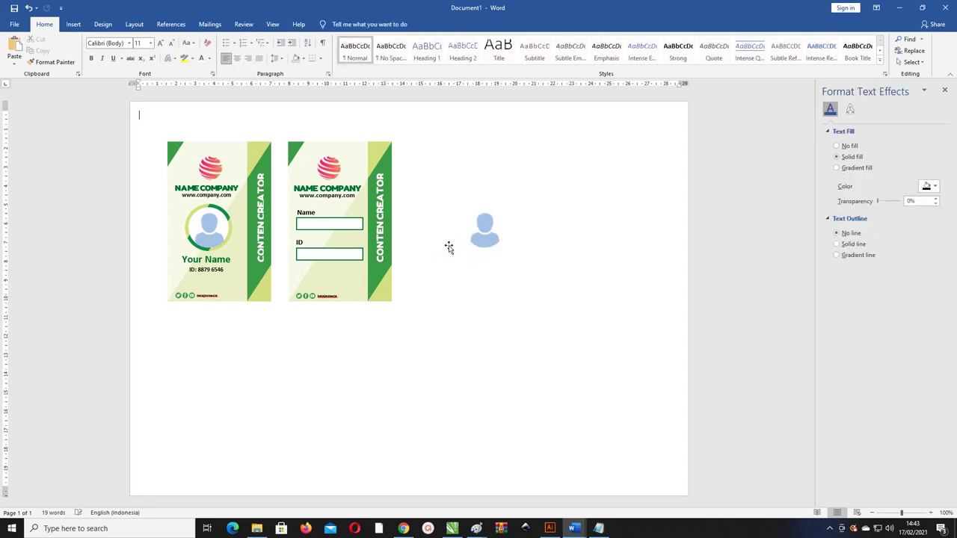
click(485, 229)
key(Delete)
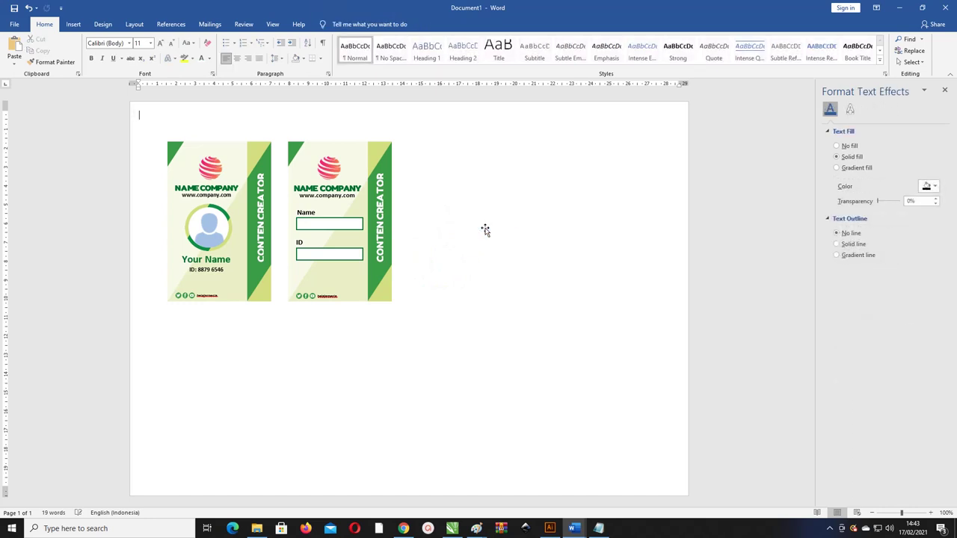
Step: Ctrl-drag the second card's background picture to the right to duplicate it
click(352, 152)
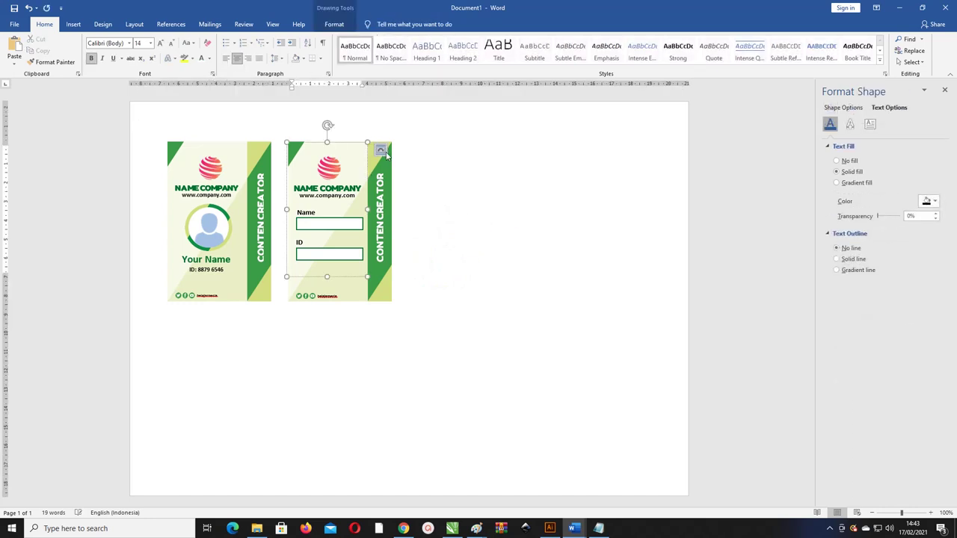
click(380, 149)
click(394, 137)
click(388, 148)
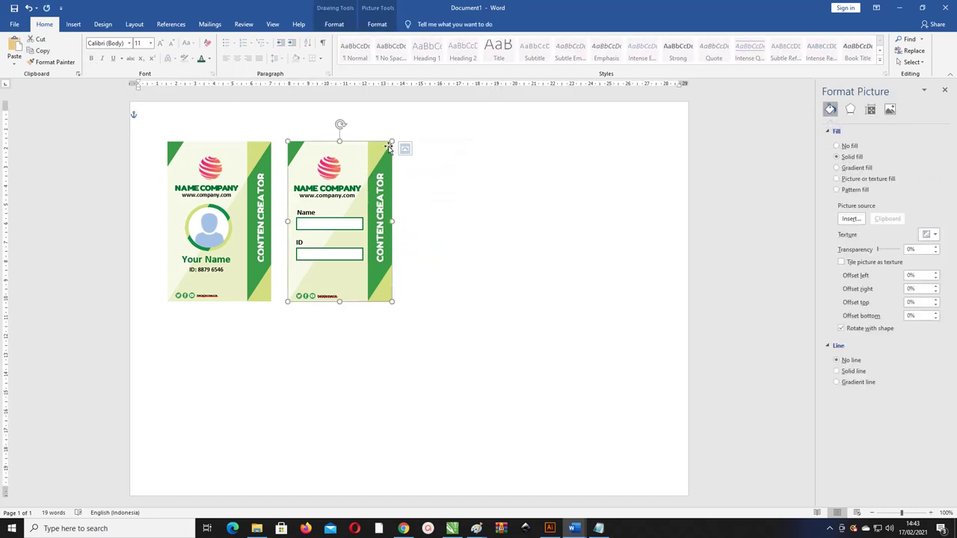
drag(383, 147, 495, 142)
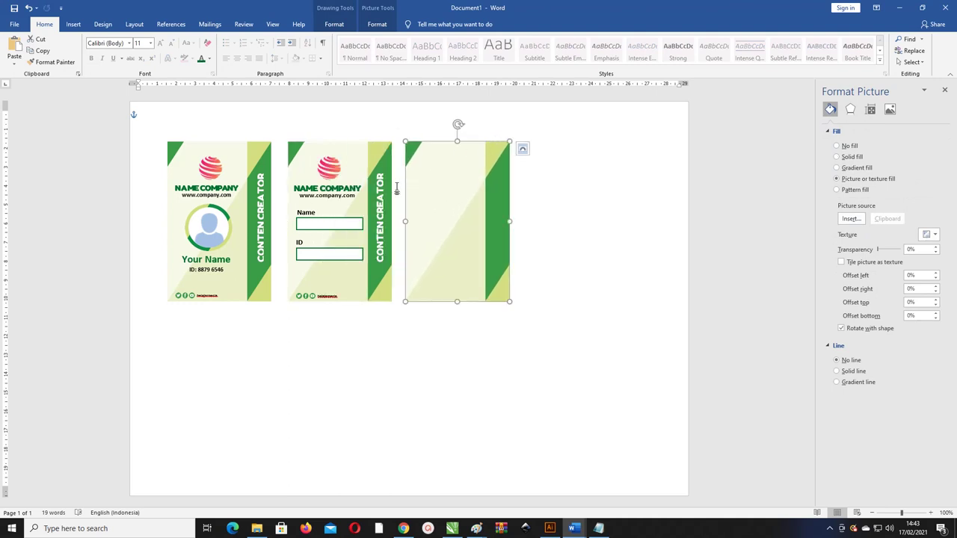
Step: Fill the third card shape with the 'Name Tag 2 Corel-02' picture from Teks Dan Gambar
click(335, 24)
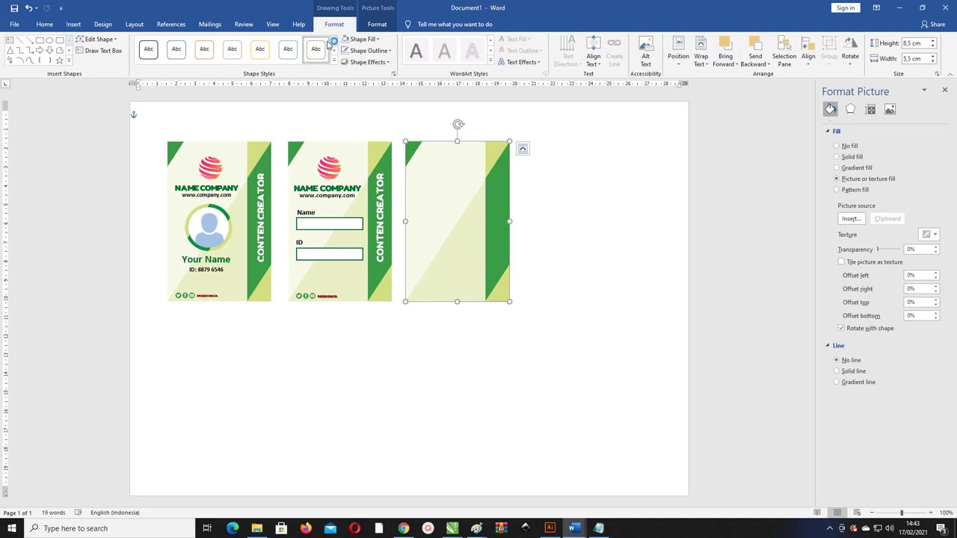
click(360, 39)
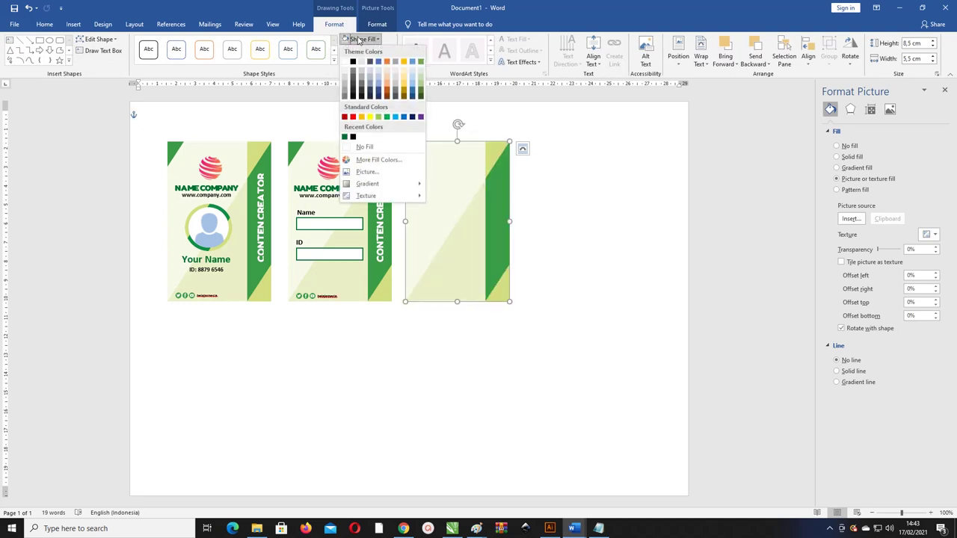
click(384, 172)
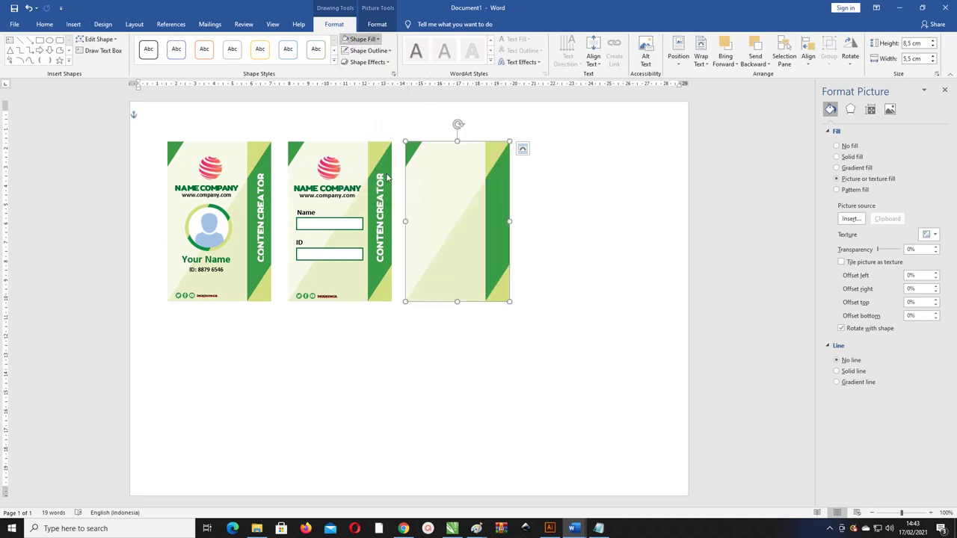
click(387, 247)
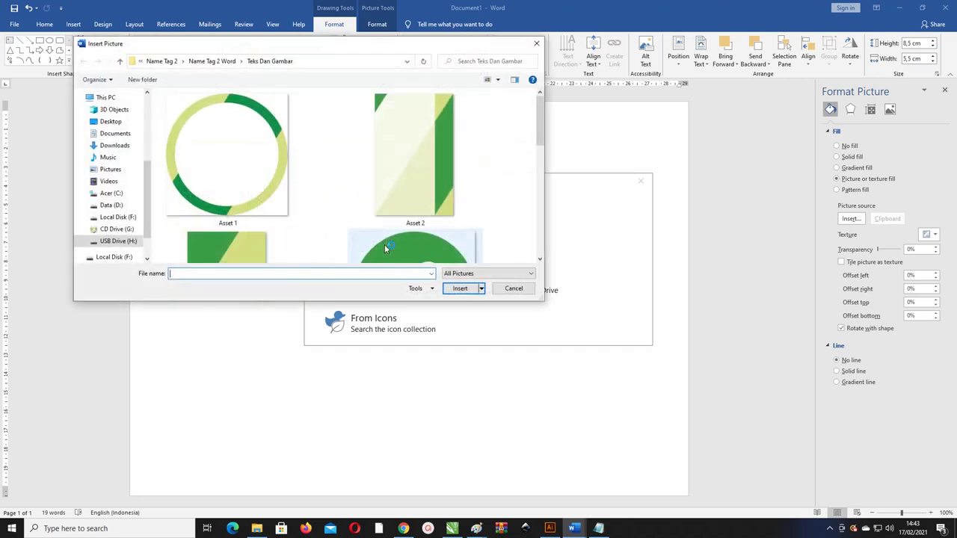
mouse_move(540, 139)
mouse_down()
mouse_move(539, 189)
mouse_move(524, 185)
mouse_move(523, 214)
mouse_up()
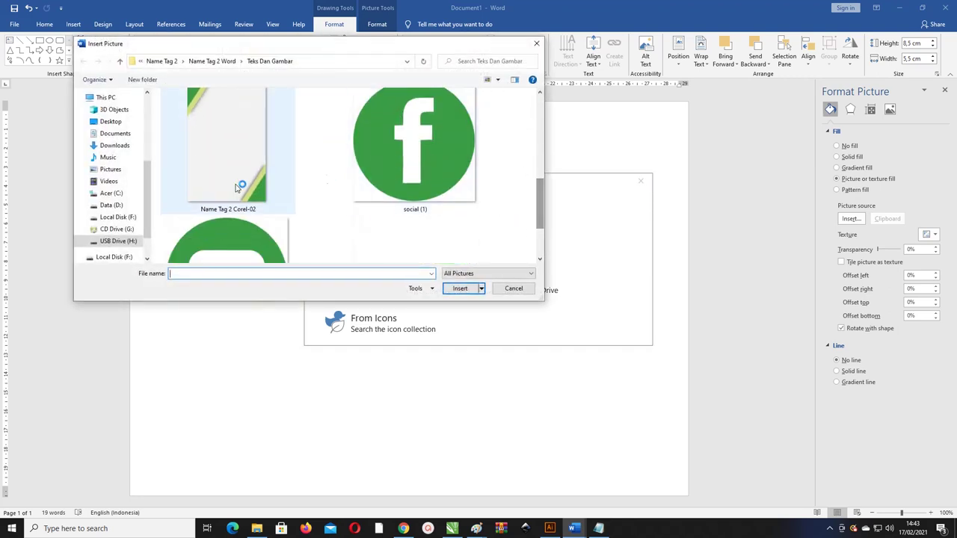
click(228, 150)
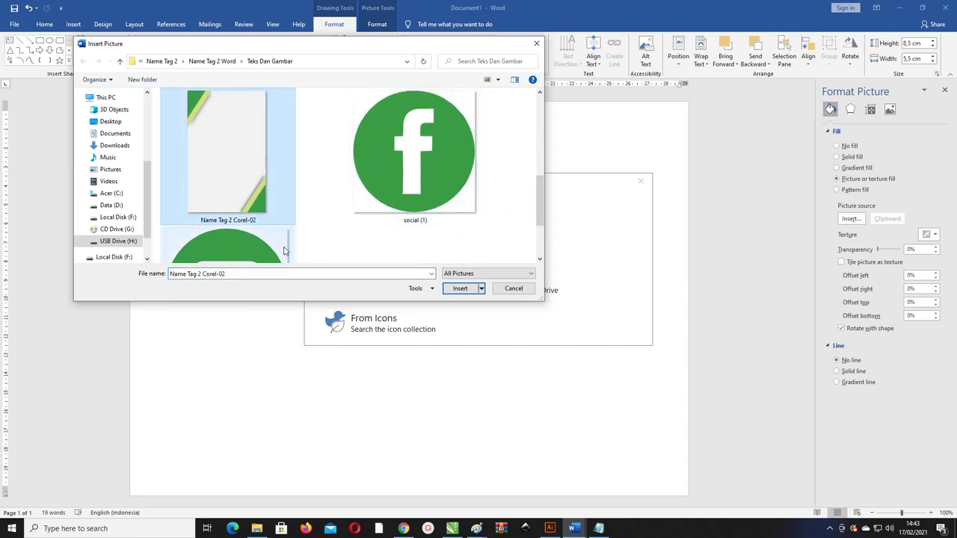
click(463, 289)
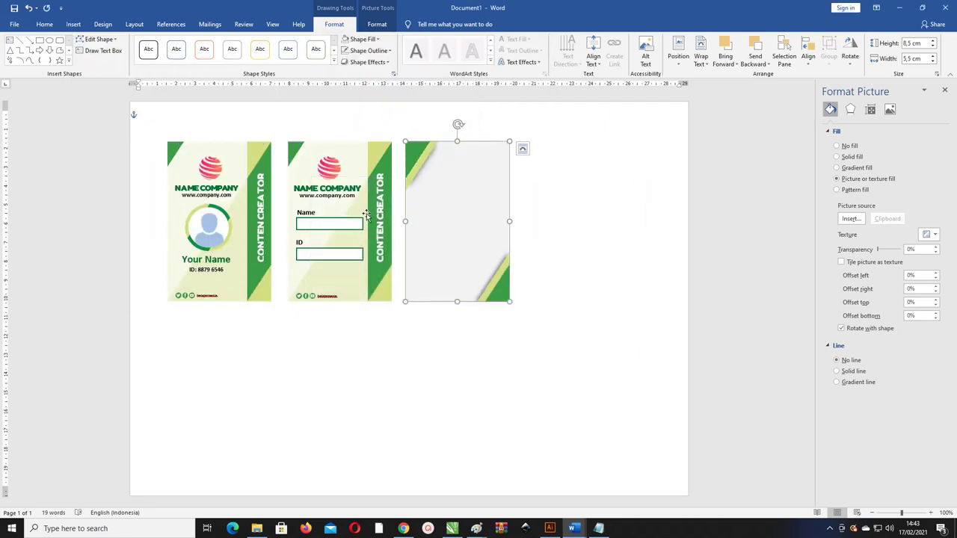
Step: Select the company logo on the second card
click(327, 171)
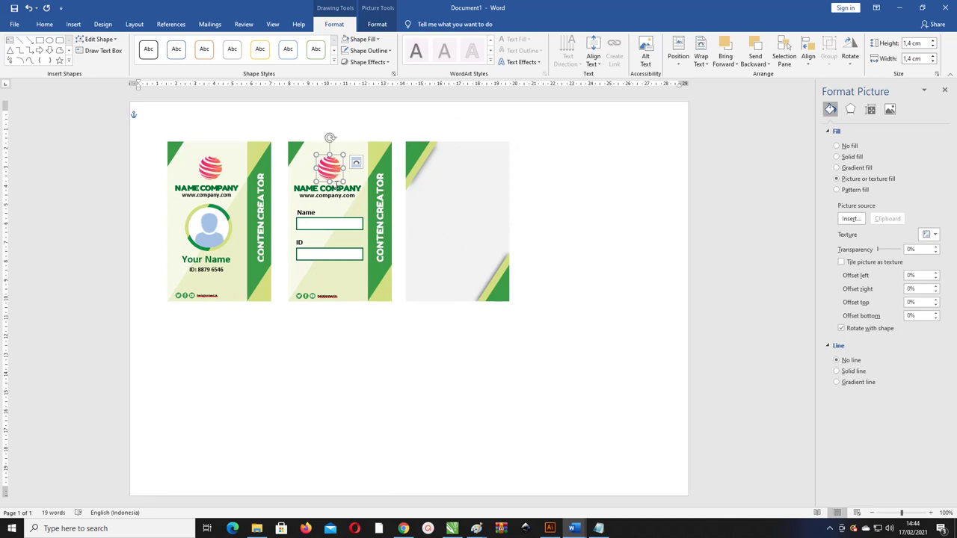
shift+click(336, 183)
shift+click(337, 195)
Step: Copy the logo and company text box onto the third card, deleting the Name and ID labels
drag(336, 172, 456, 172)
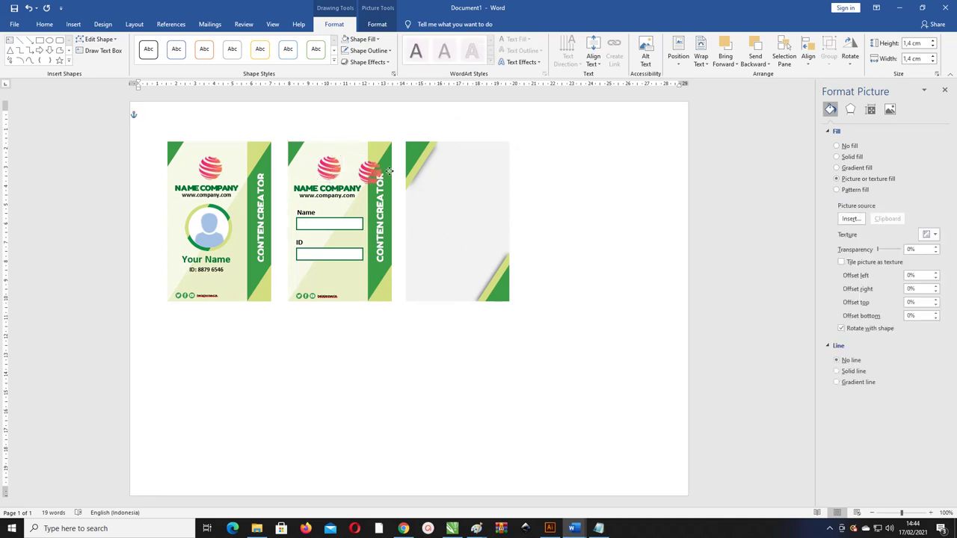
click(336, 184)
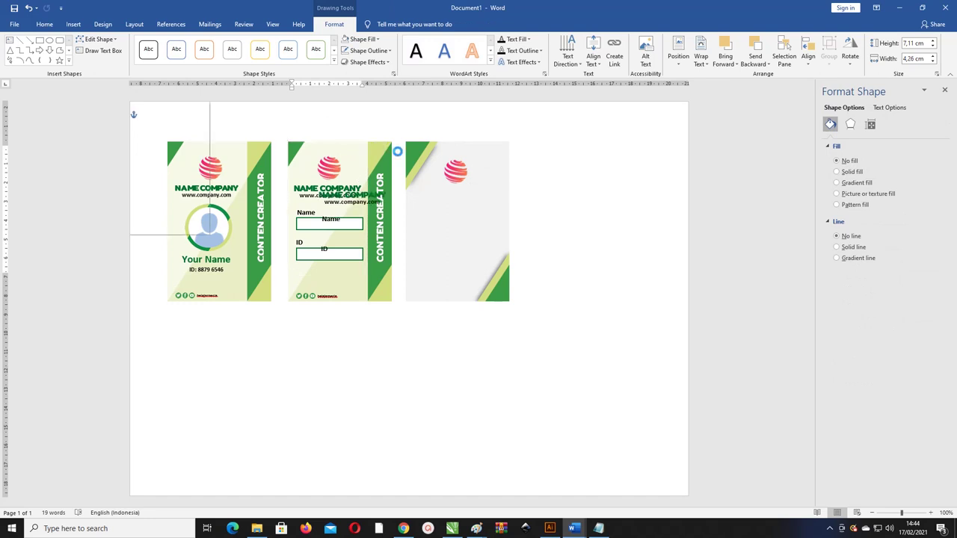
drag(357, 147, 495, 157)
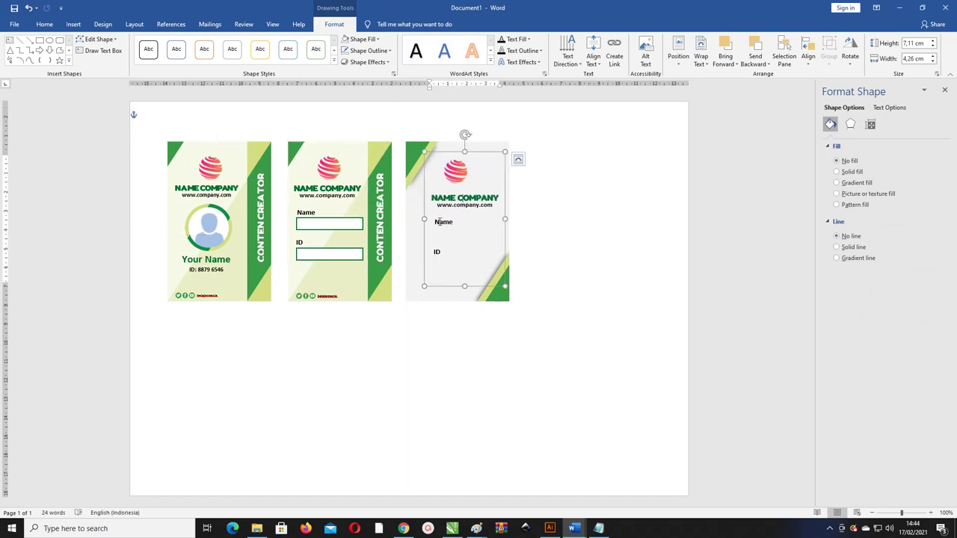
drag(432, 219, 447, 258)
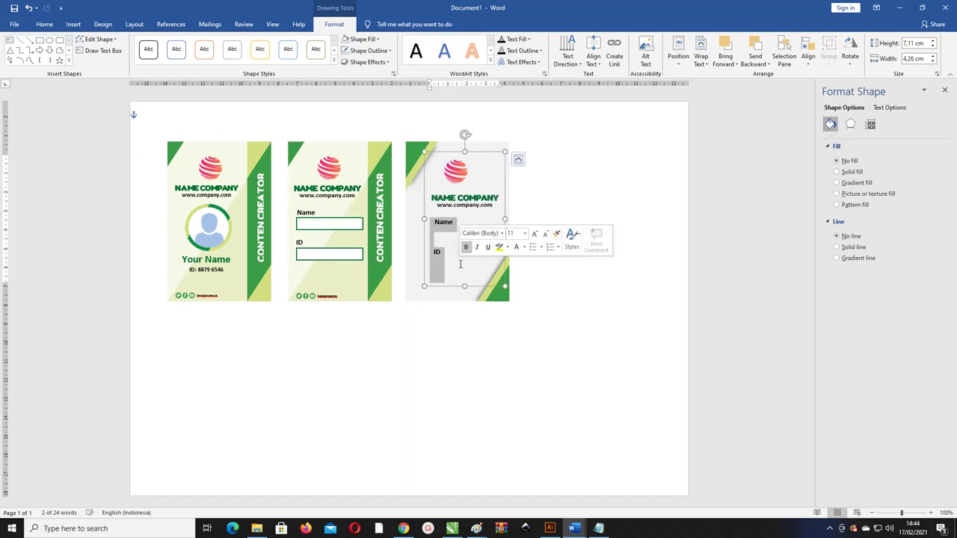
key(Delete)
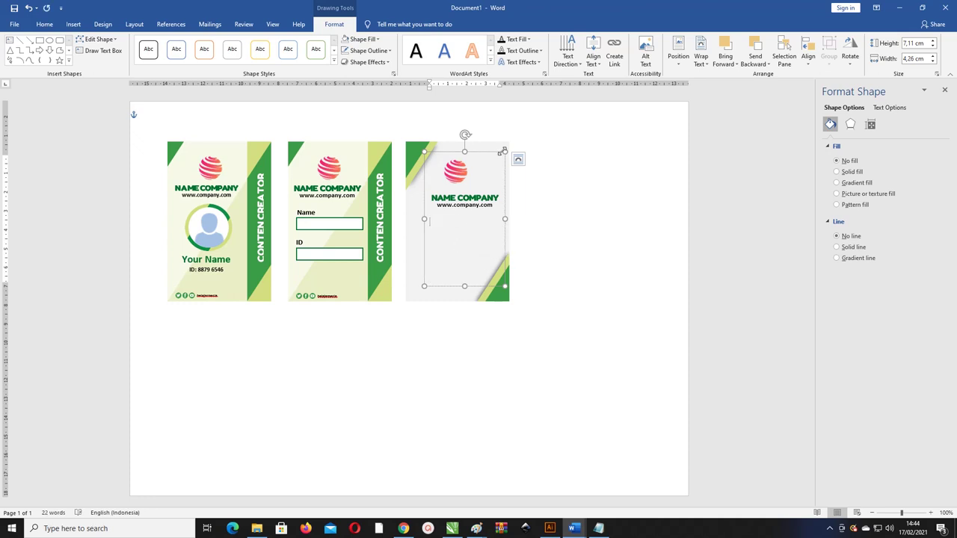
drag(490, 154, 485, 149)
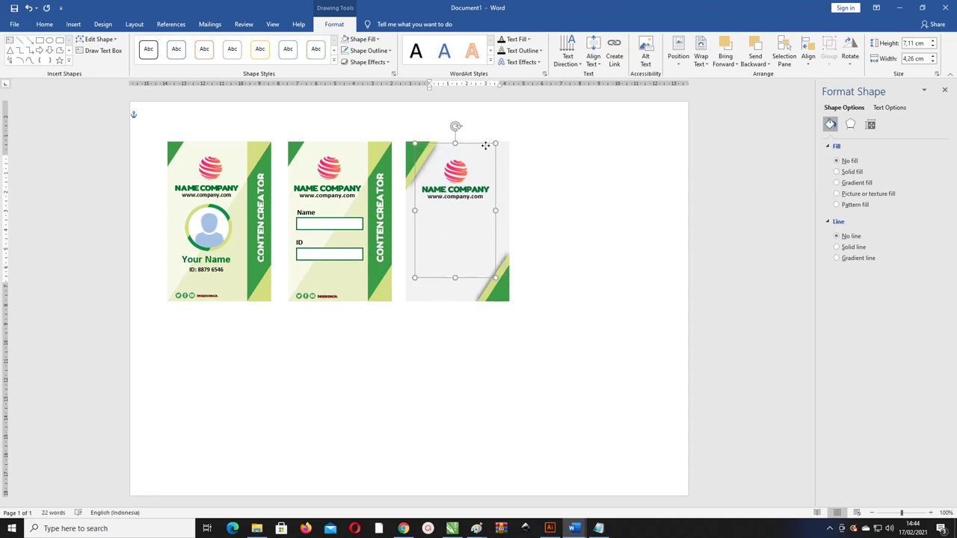
Step: Make the third card's text box taller and copy the Join through TTD lines from Notepad
click(461, 253)
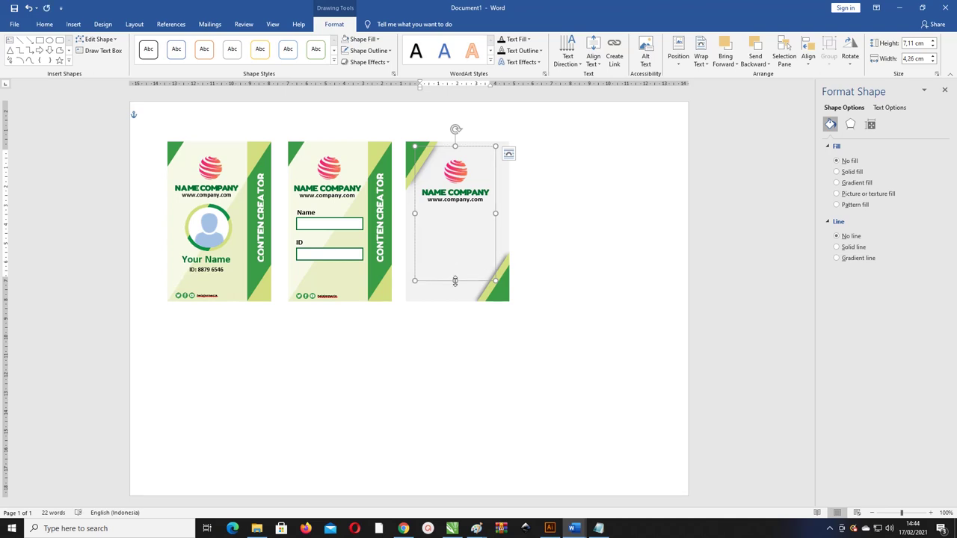
drag(455, 281, 449, 298)
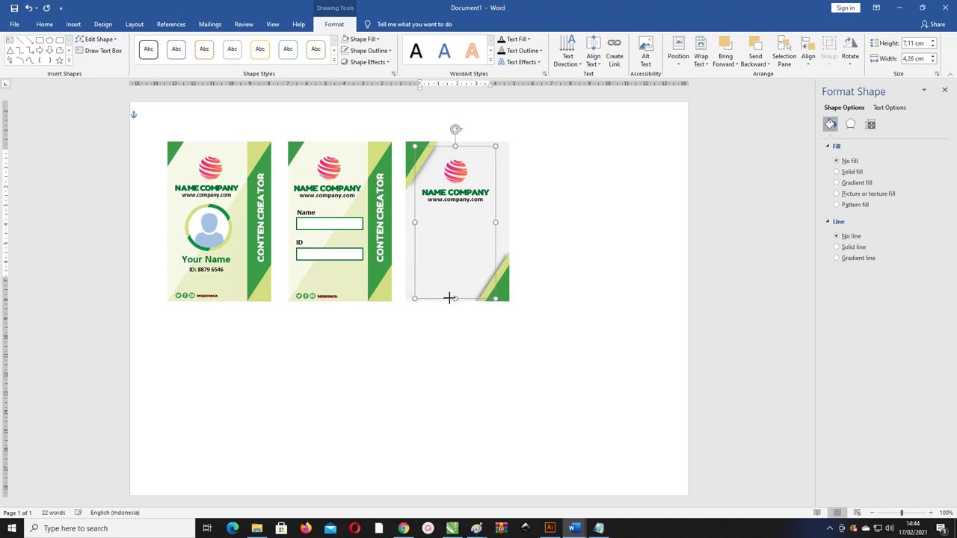
click(599, 526)
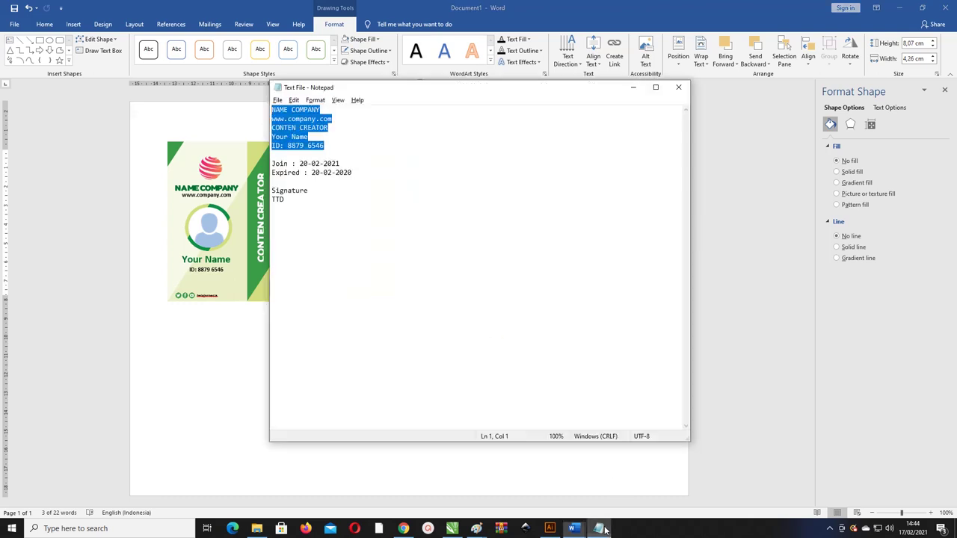
click(335, 189)
drag(311, 200, 272, 163)
key(ctrl+c)
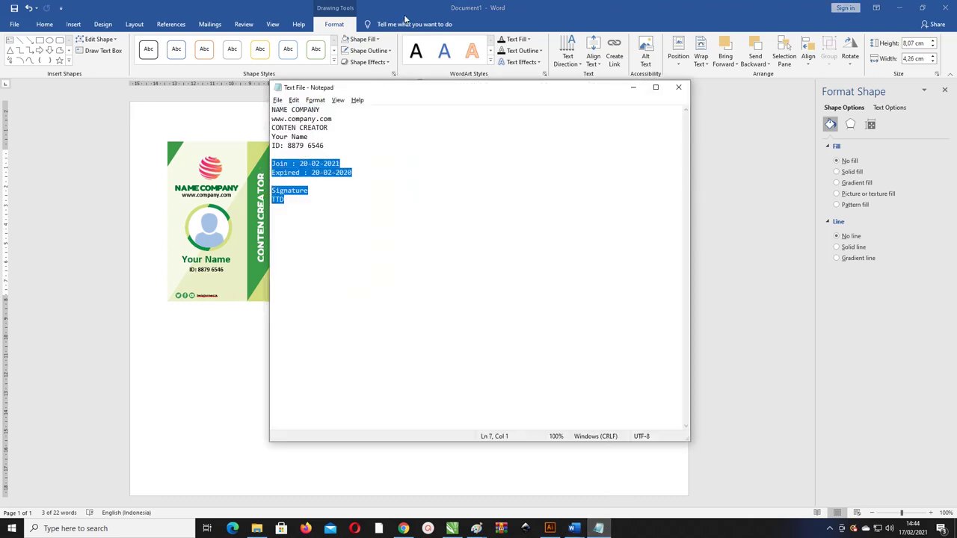
click(405, 19)
Step: Paste the Notepad lines into the third card's text box and remove the empty line
click(444, 248)
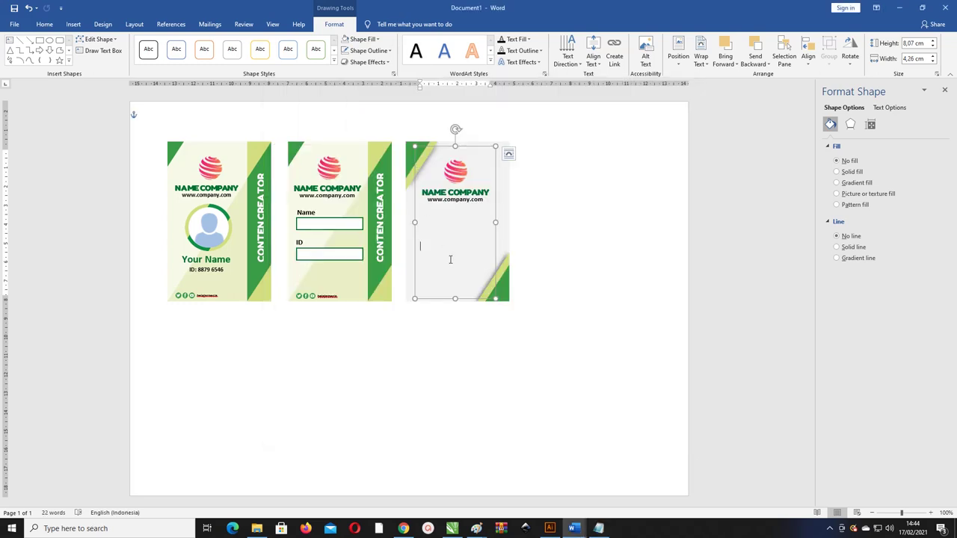
key(ctrl+v)
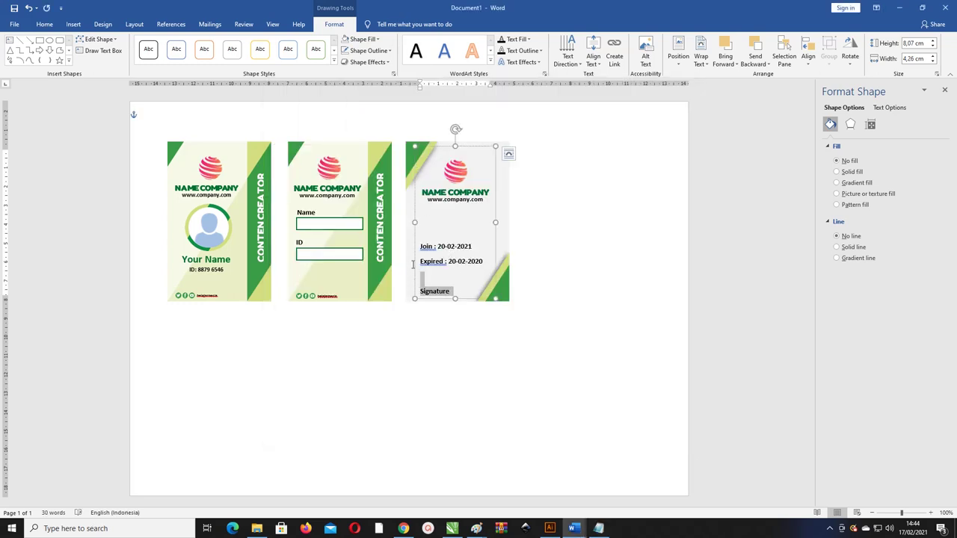
drag(456, 288, 420, 244)
click(436, 278)
key(Delete)
text(TTD)
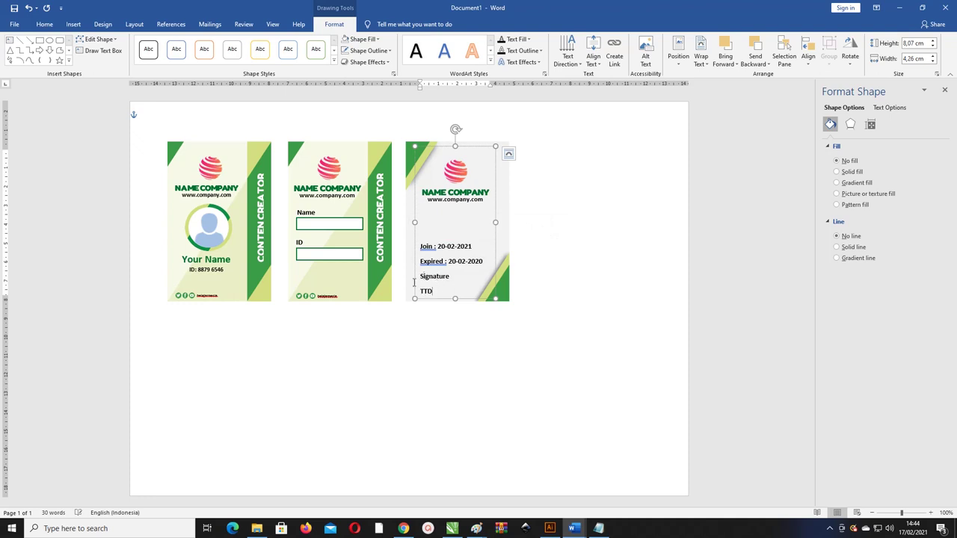
Step: Move Signature and TTD above the Join line and stretch the box down to show Expired
drag(414, 282, 438, 294)
key(ctrl+c)
key(Delete)
click(430, 236)
key(Return)
key(Return)
key(ctrl+v)
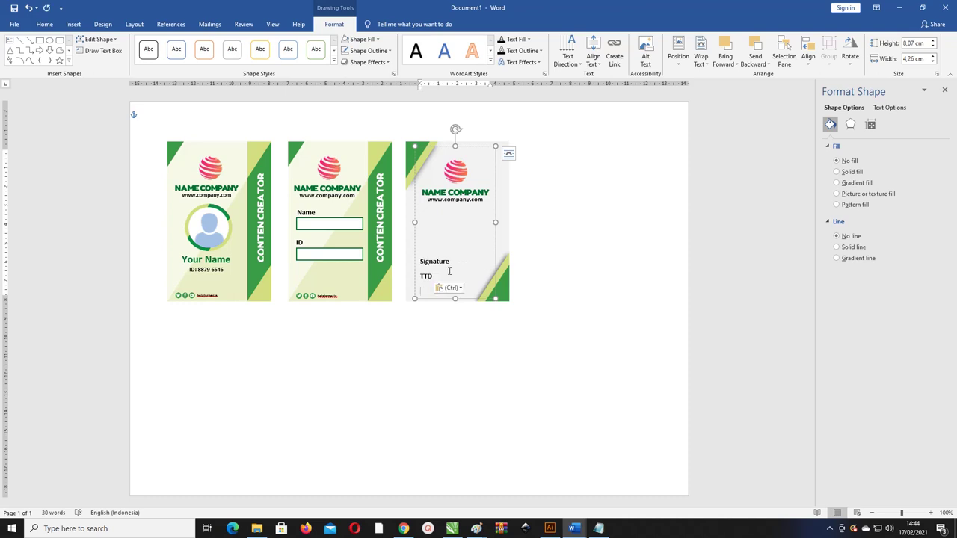
key(Delete)
drag(456, 299, 457, 384)
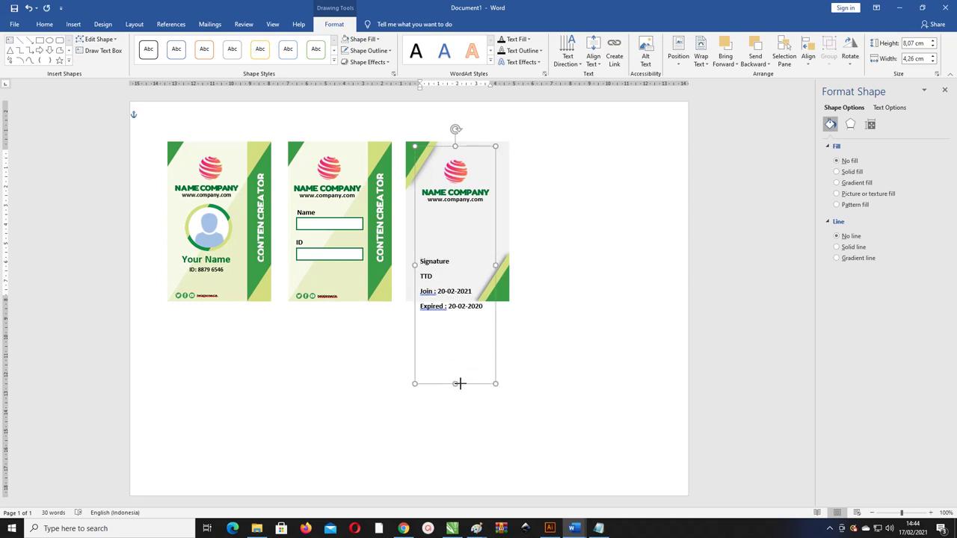
drag(485, 308, 413, 263)
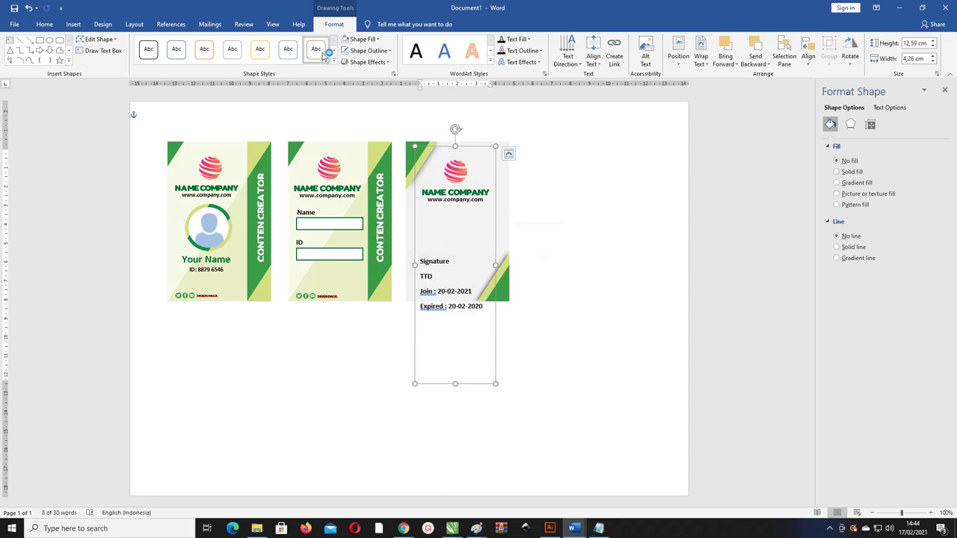
Step: Clear formatting on the lines, set 1.0 spacing with no space after, then centre and bold them
click(44, 24)
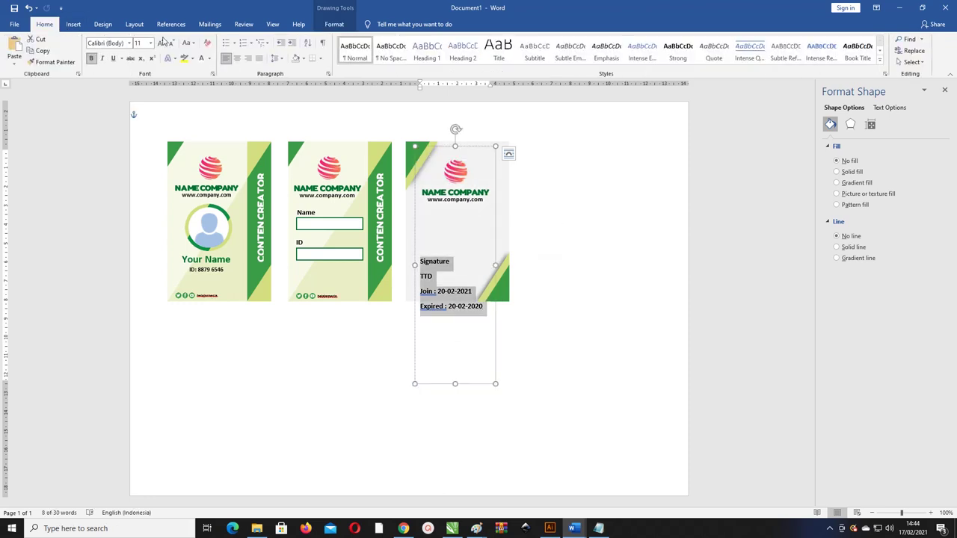
click(208, 44)
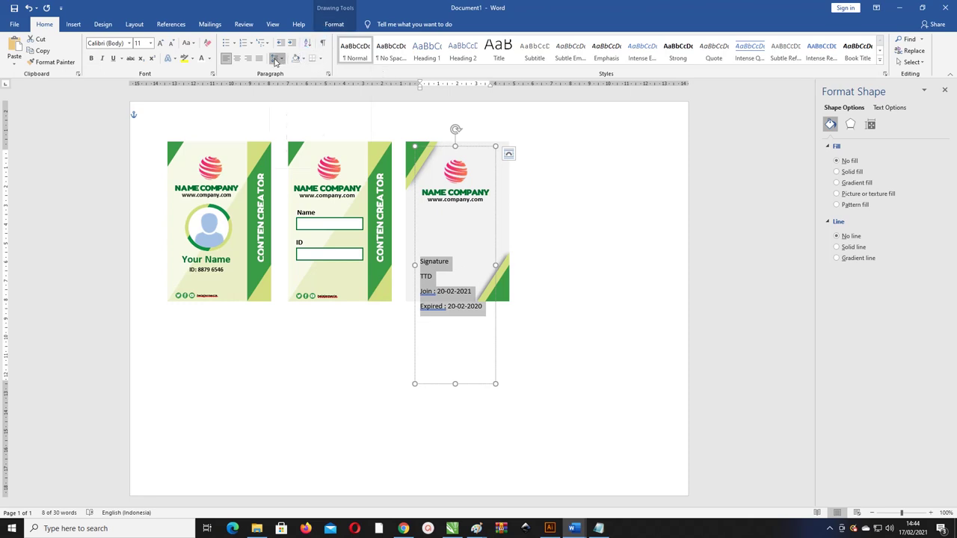
click(277, 59)
click(289, 71)
click(277, 58)
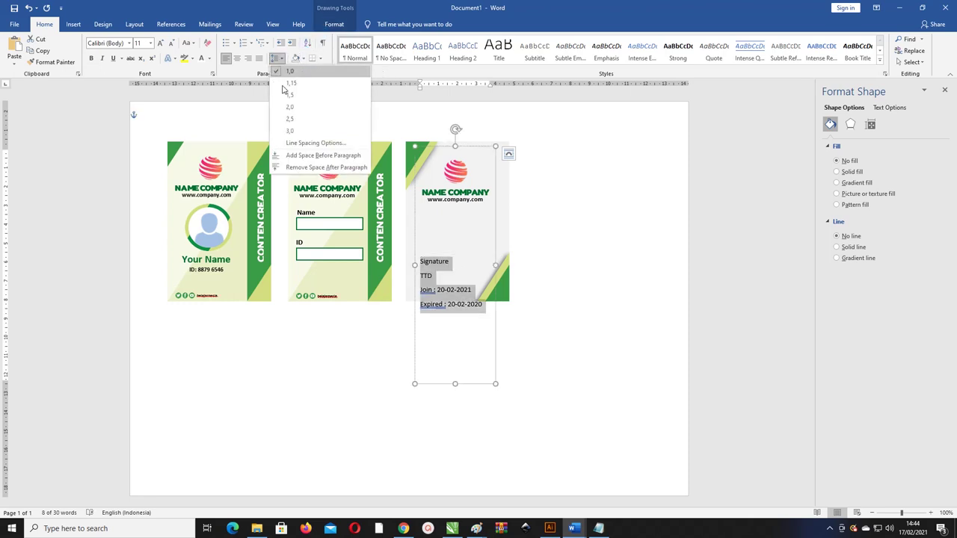
click(314, 167)
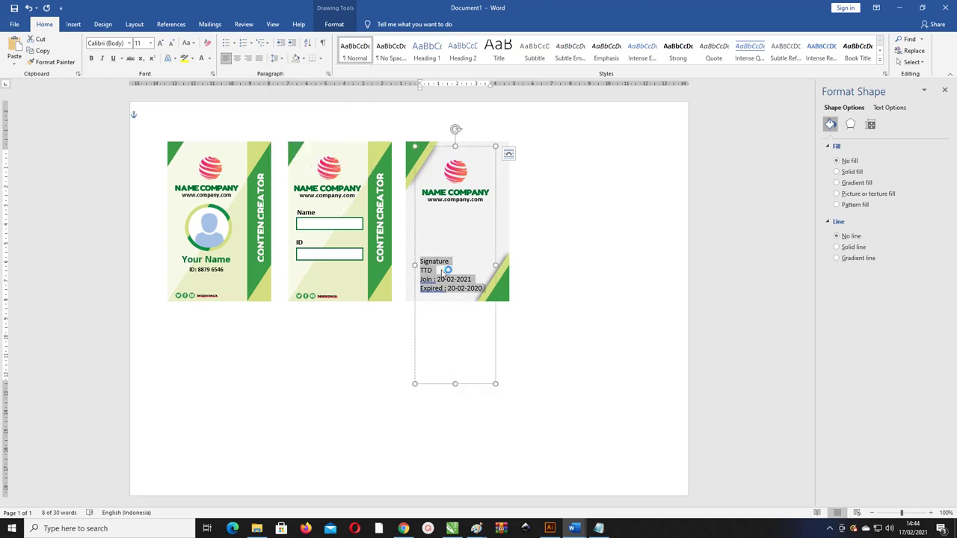
key(ctrl+e)
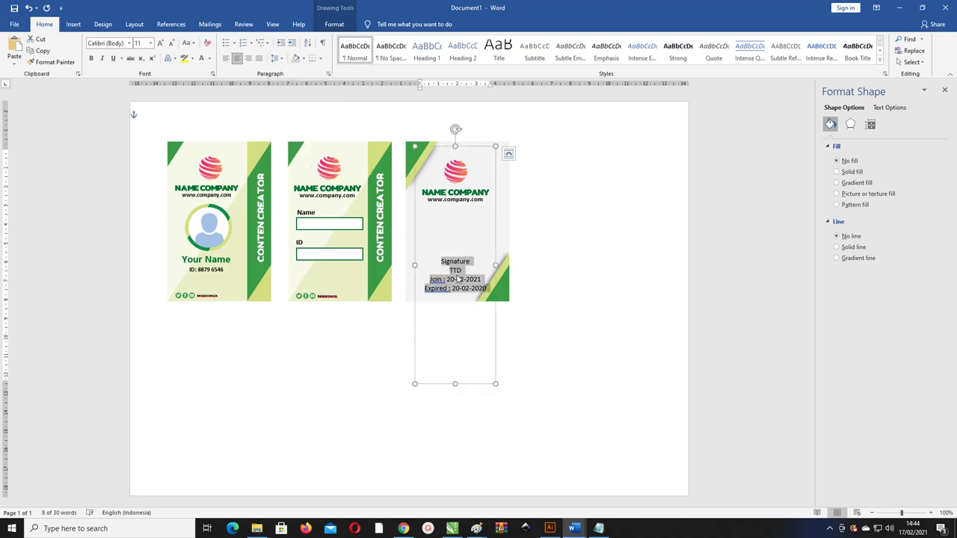
key(ctrl+b)
Step: Add two blank lines below TTD and shrink the Join and Expired text to 8 pt
click(469, 270)
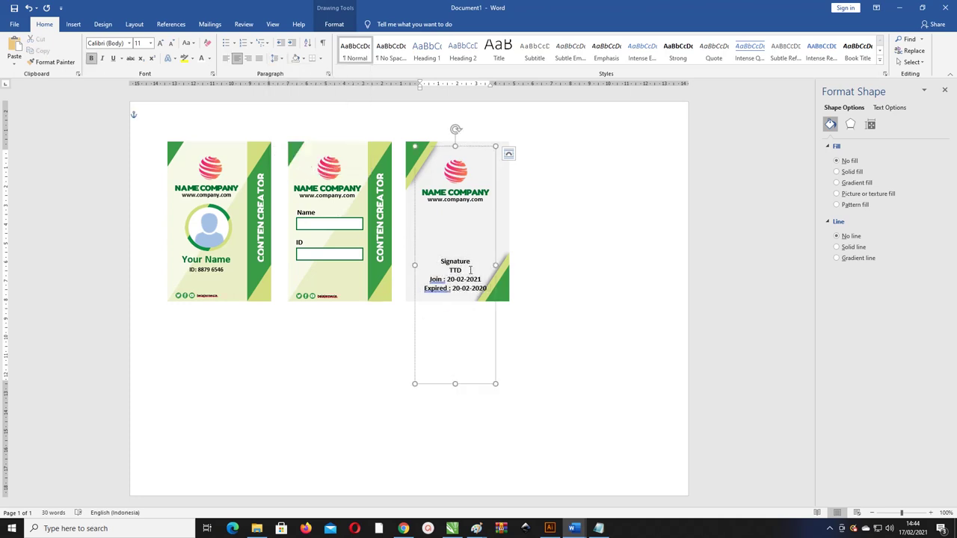
click(468, 240)
key(BackSpace)
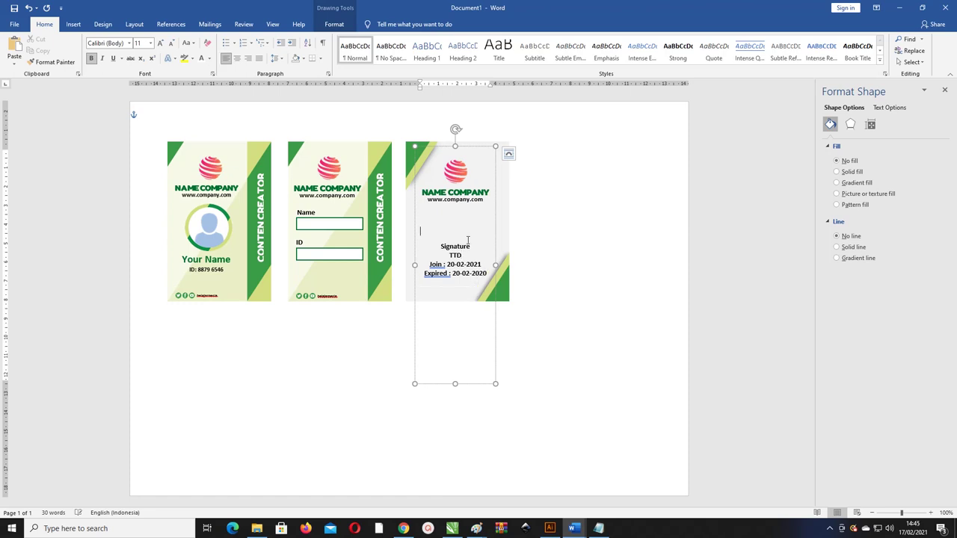
click(468, 256)
key(Return)
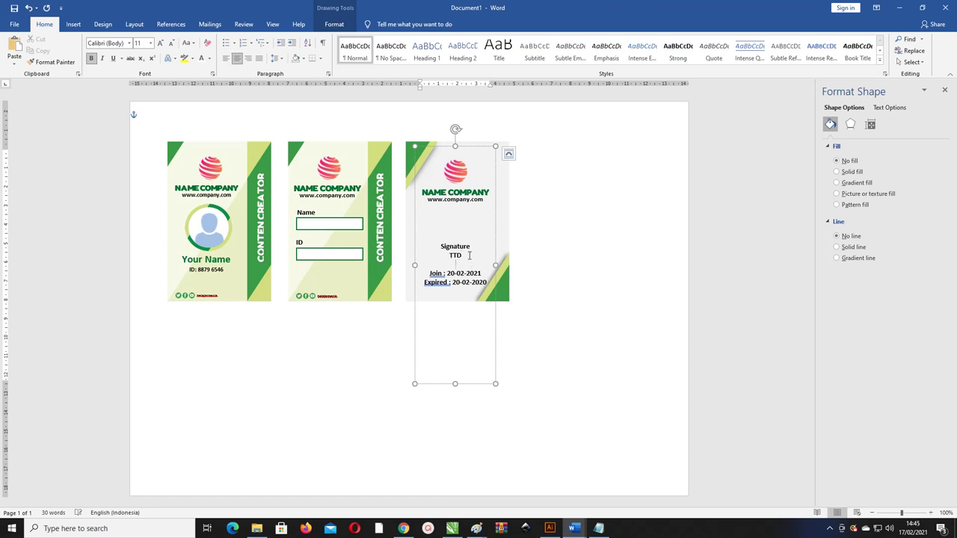
key(Return)
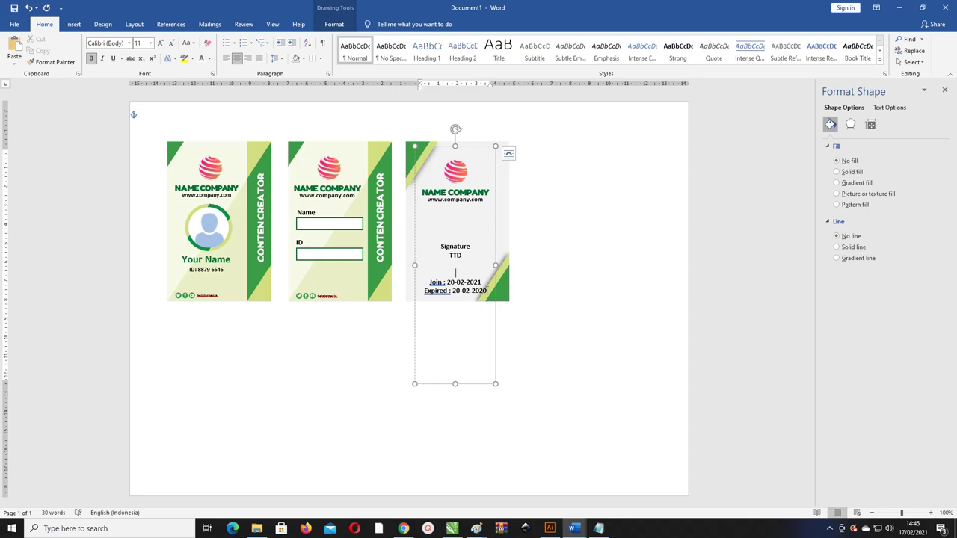
drag(429, 282, 427, 289)
key(ctrl+shift+comma)
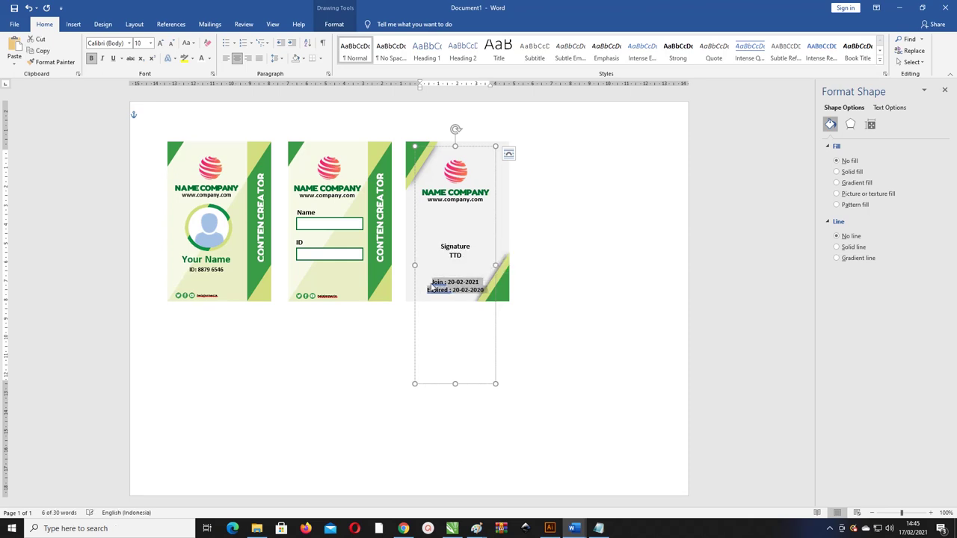
key(ctrl+shift+comma)
key(ctrl+shift+comma)
Step: Pull the text box's bottom up to the card edge and adjust the blank line above Signature
ctrl+scroll(478, 291, up, 1)
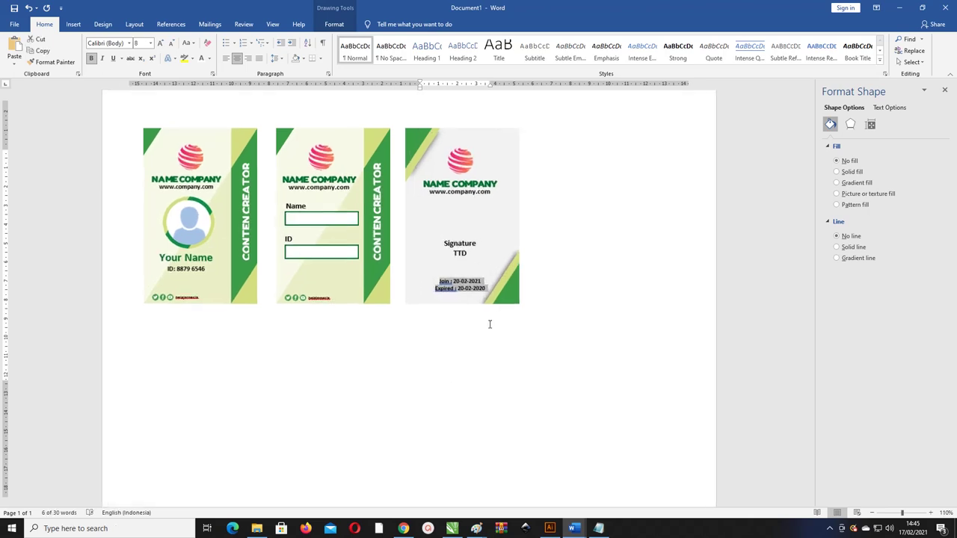
drag(460, 392, 461, 302)
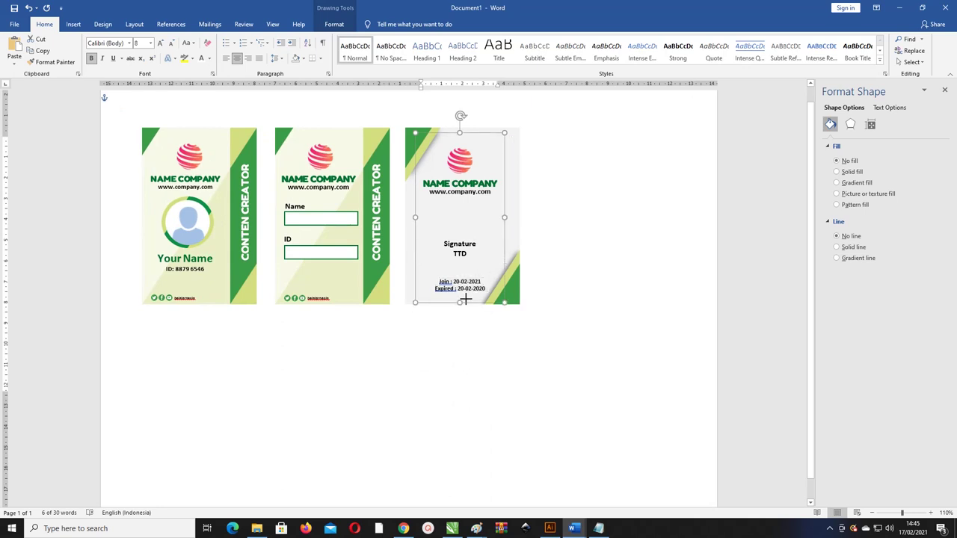
ctrl+scroll(466, 292, up, 2)
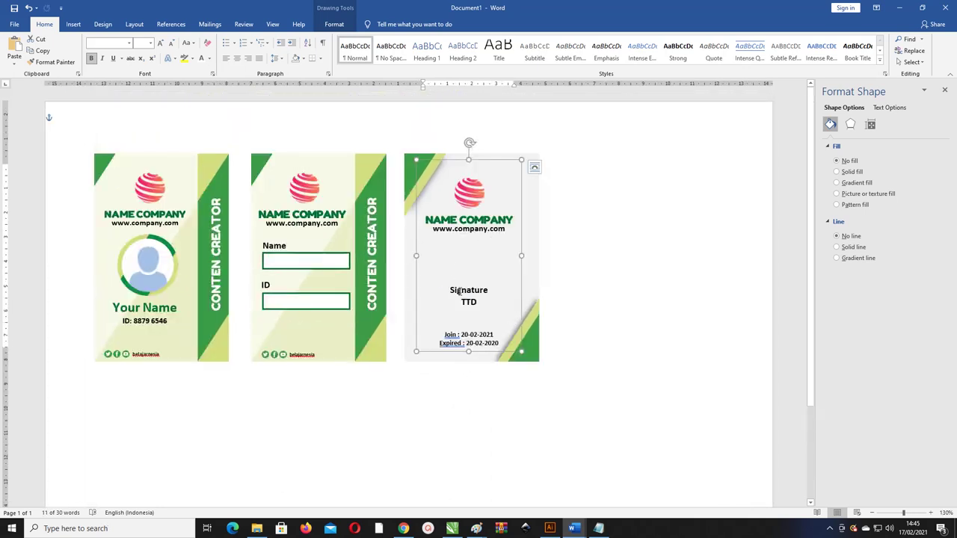
click(461, 291)
click(450, 290)
key(Return)
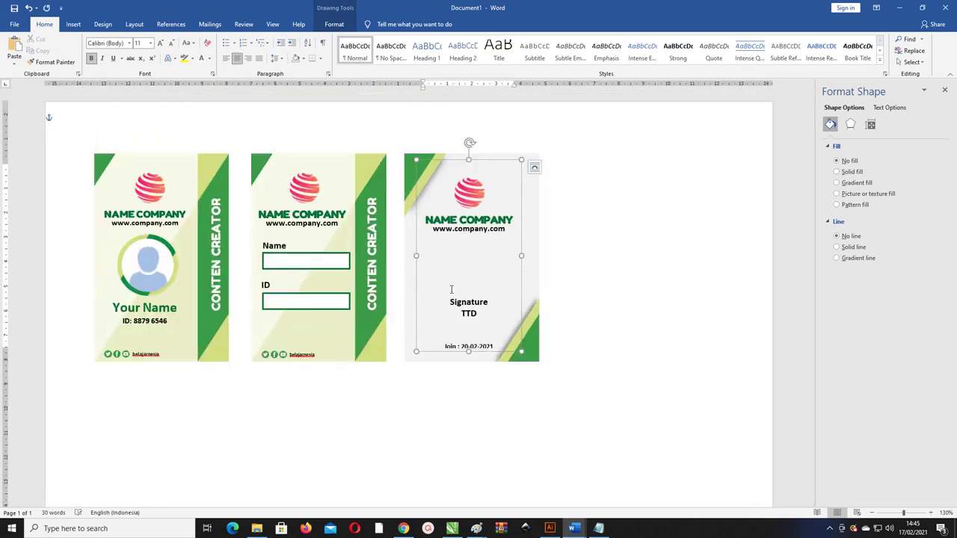
drag(459, 324, 464, 330)
key(Delete)
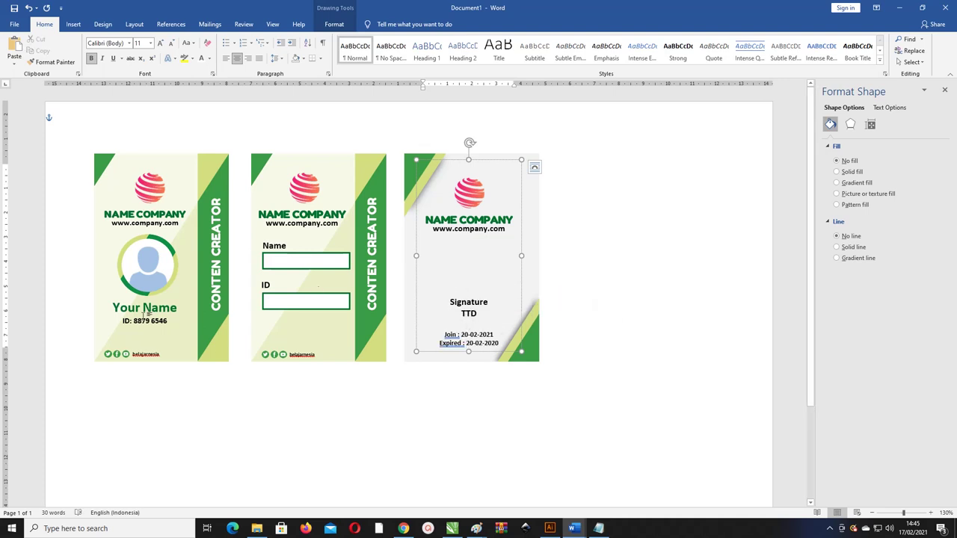
click(586, 223)
Step: Draw a rectangle square beside the third card
click(74, 23)
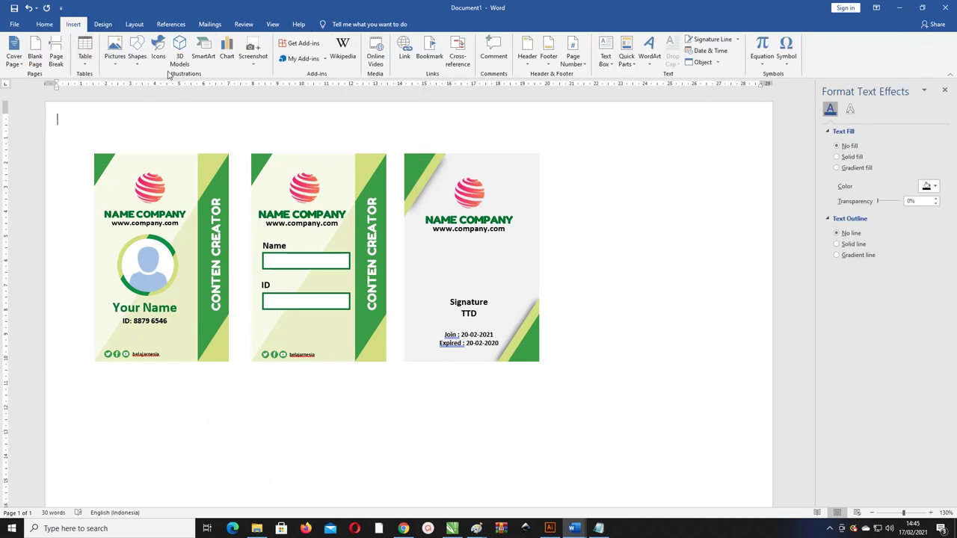
click(137, 54)
click(165, 88)
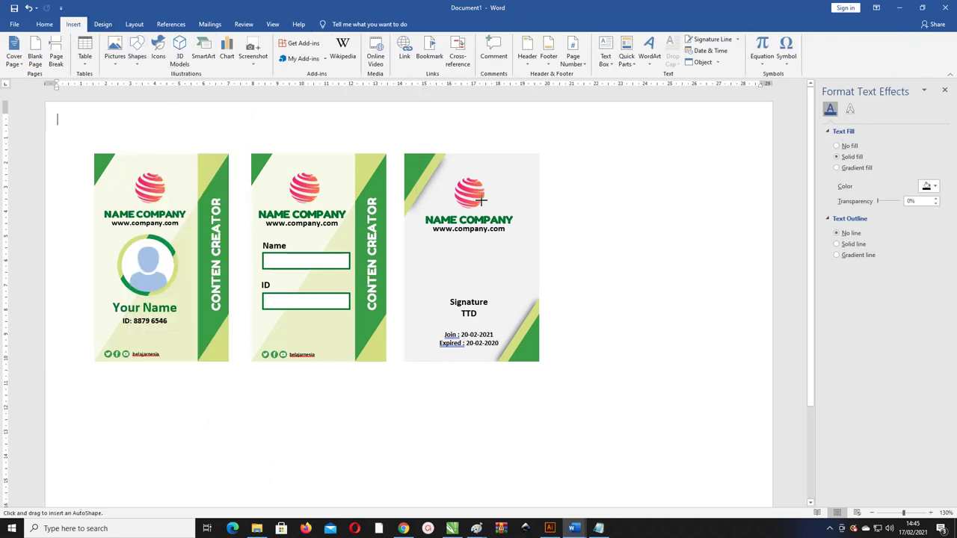
drag(568, 200, 607, 240)
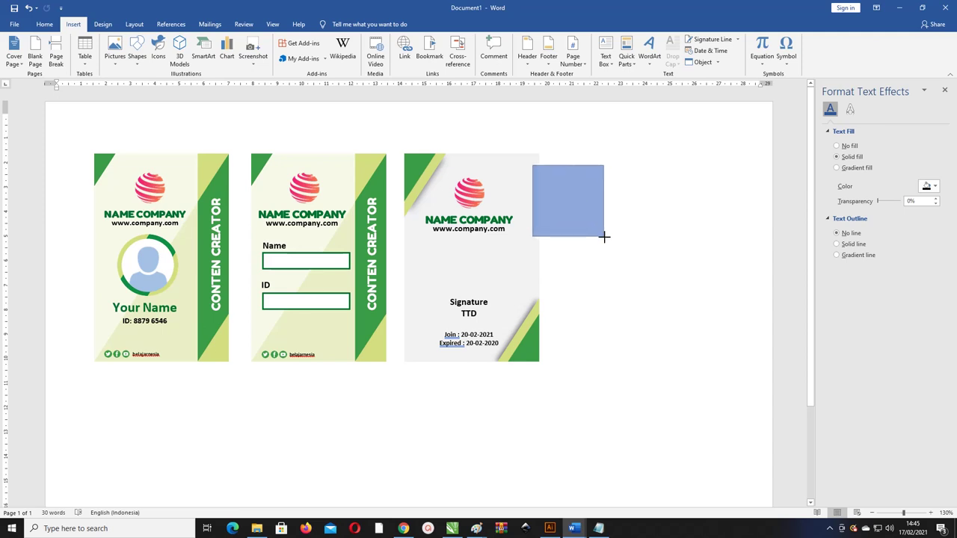
drag(579, 188, 600, 229)
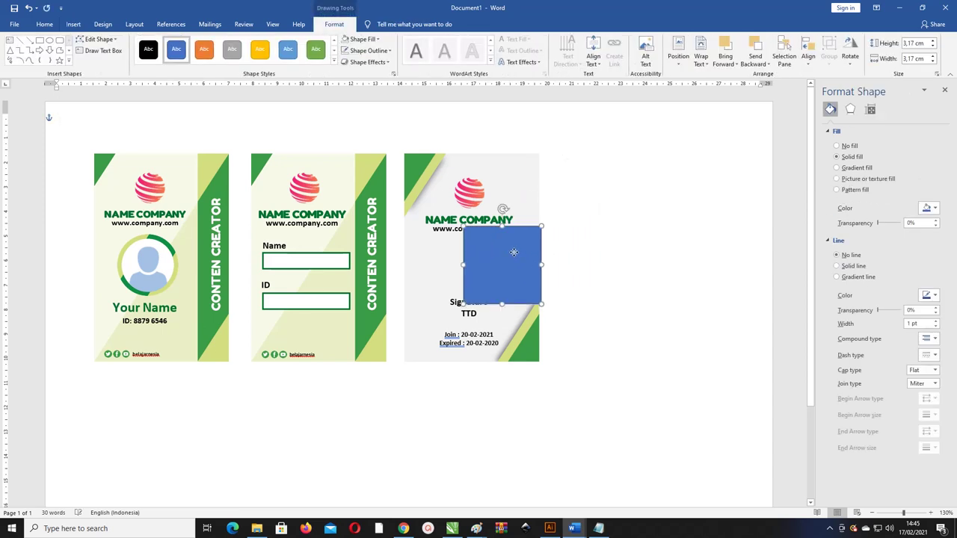
Step: Fill the square with the barcode image from the Pictures folder
click(362, 39)
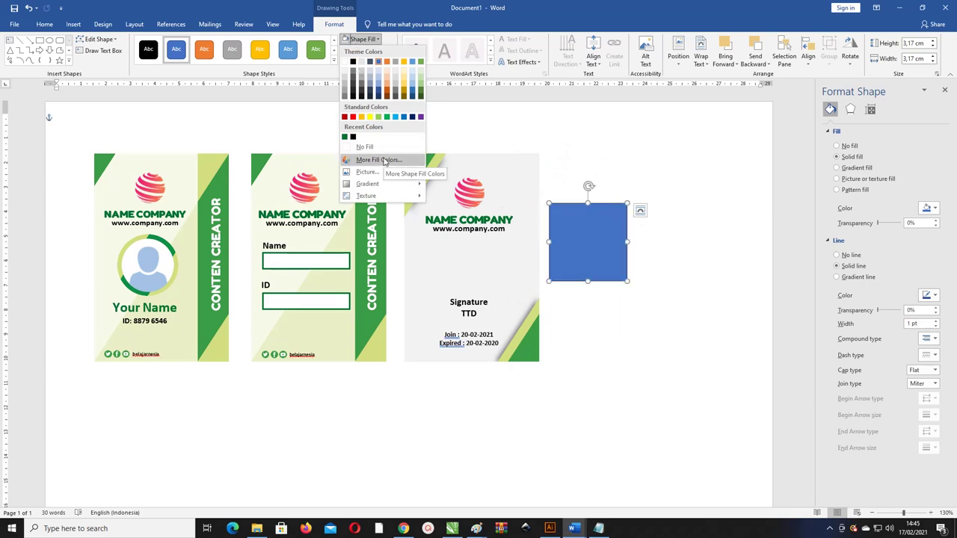
click(365, 172)
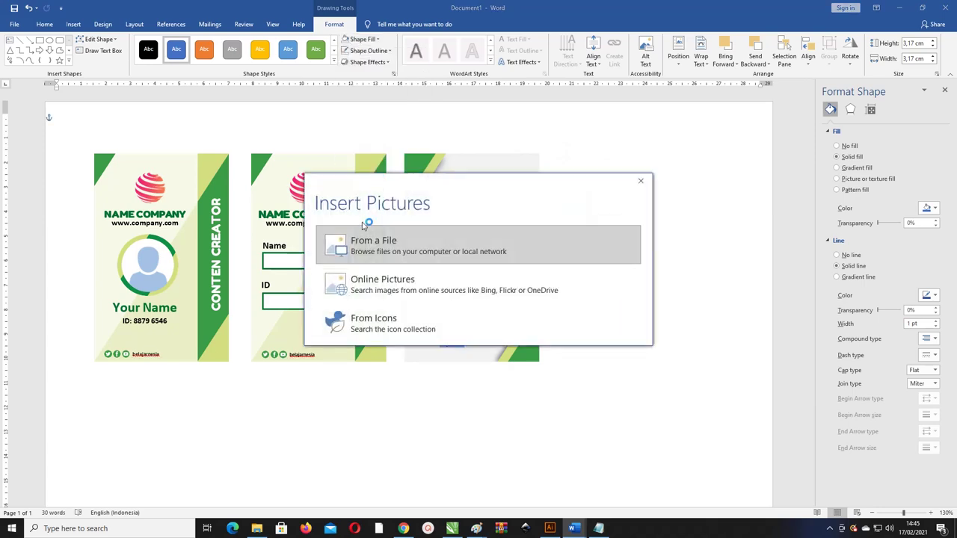
click(364, 245)
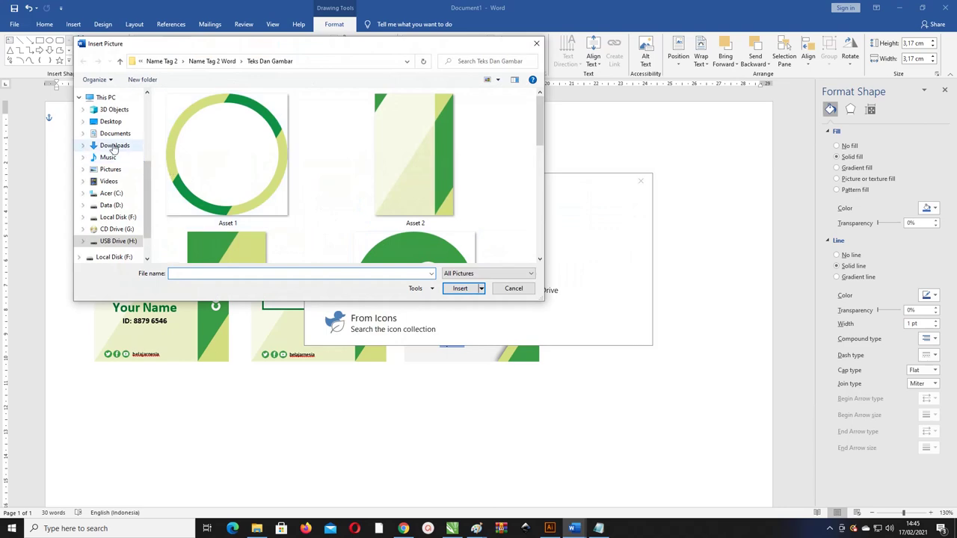
click(110, 169)
click(350, 115)
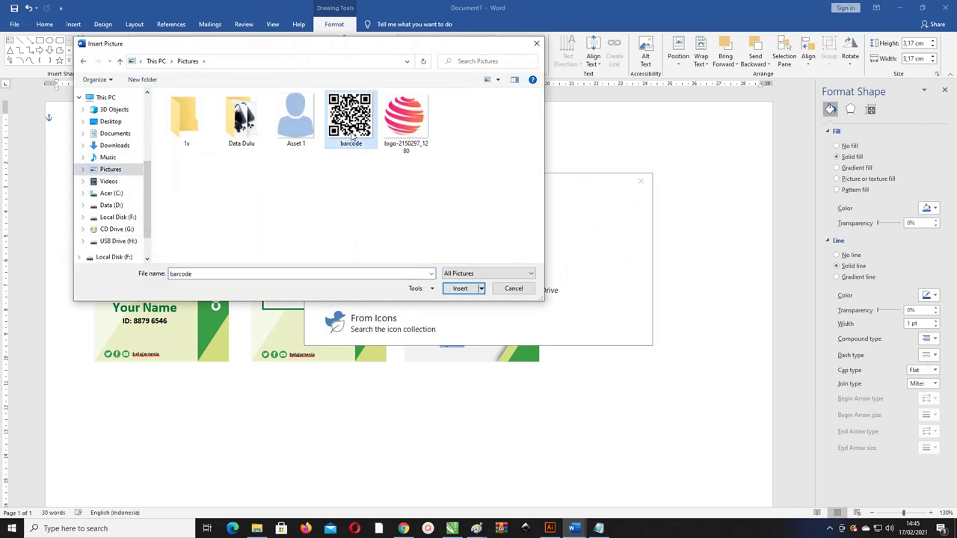
click(458, 288)
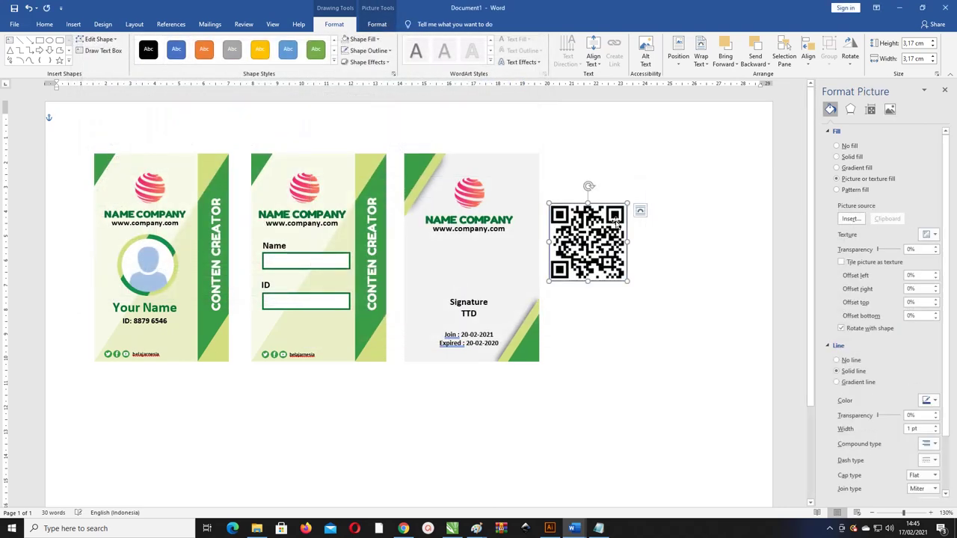
Step: Remove the square's outline and shrink it to 1.9 cm above Signature
click(375, 51)
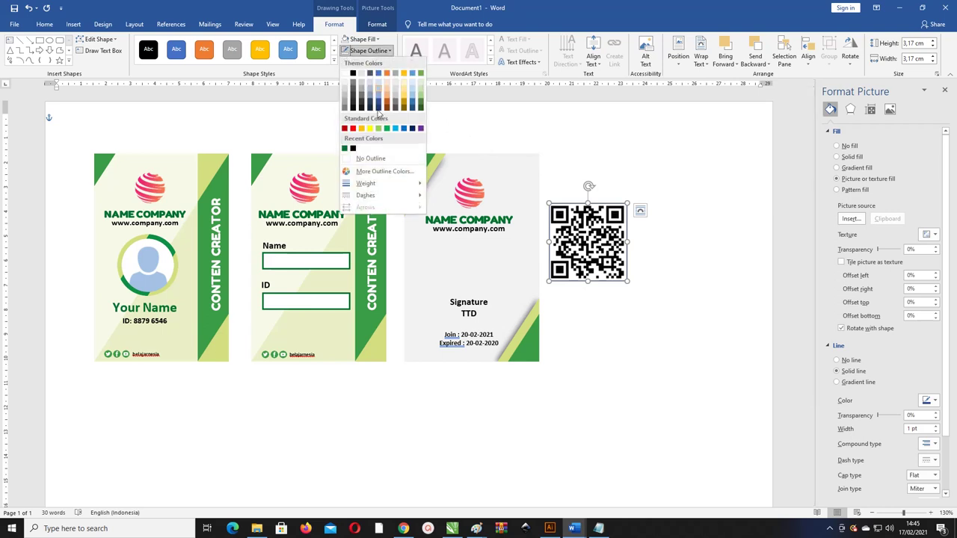
click(381, 158)
click(651, 214)
click(629, 203)
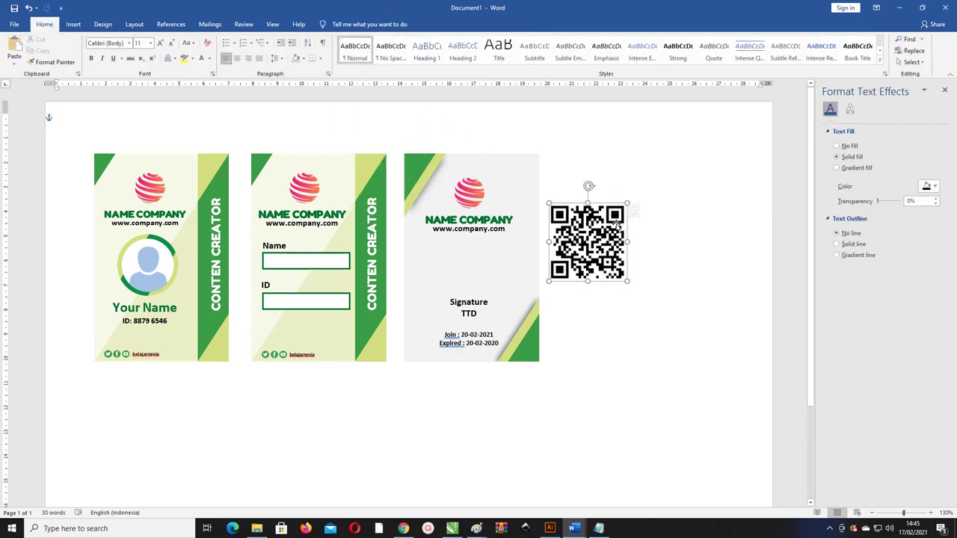
mouse_move(630, 203)
mouse_down()
mouse_move(596, 234)
mouse_move(472, 254)
mouse_up()
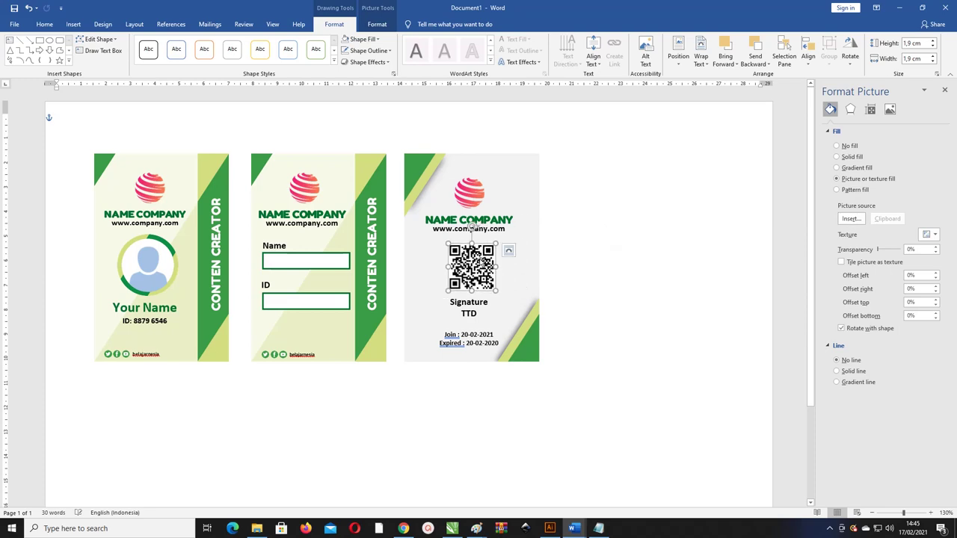
Step: Copy the QR picture and paste a duplicate of it
click(515, 254)
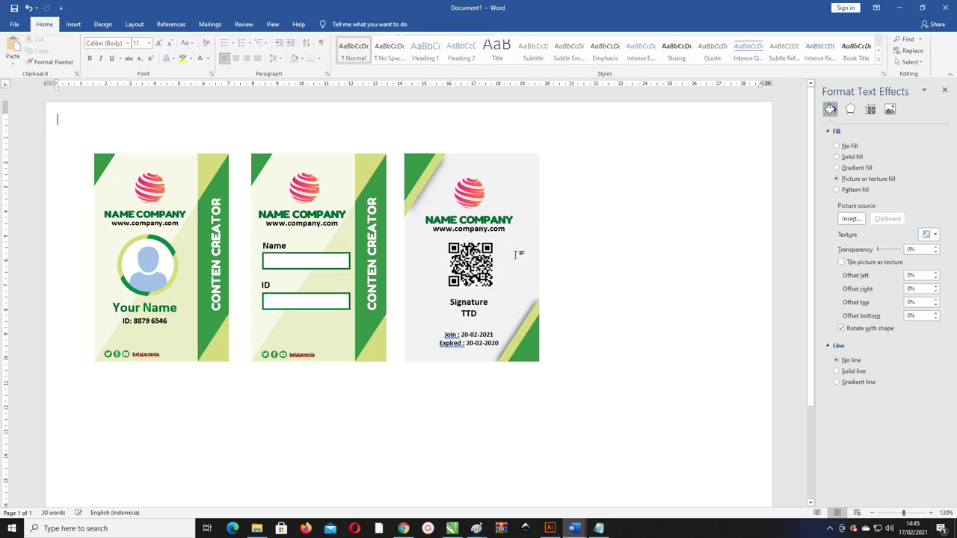
click(472, 261)
ctrl+scroll(473, 263, up, 3)
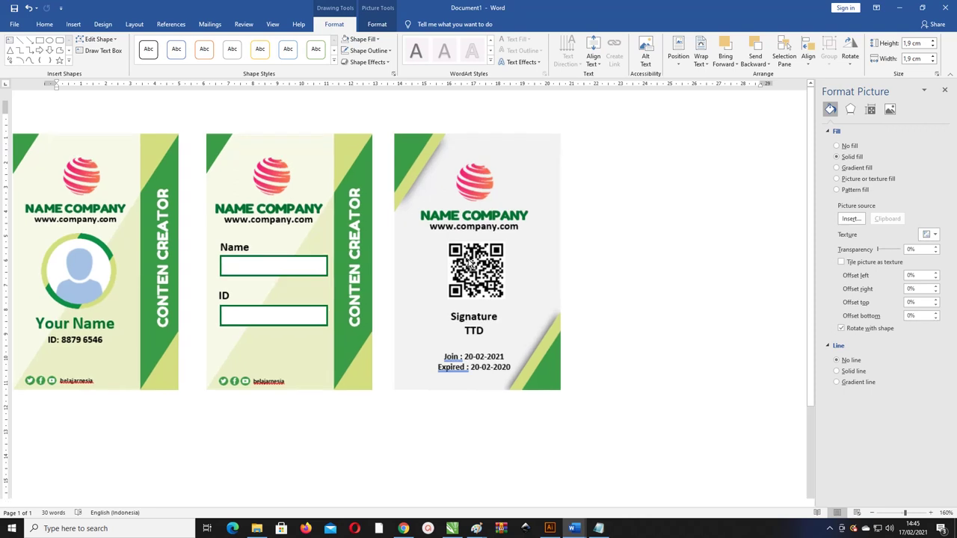
key(ctrl+c)
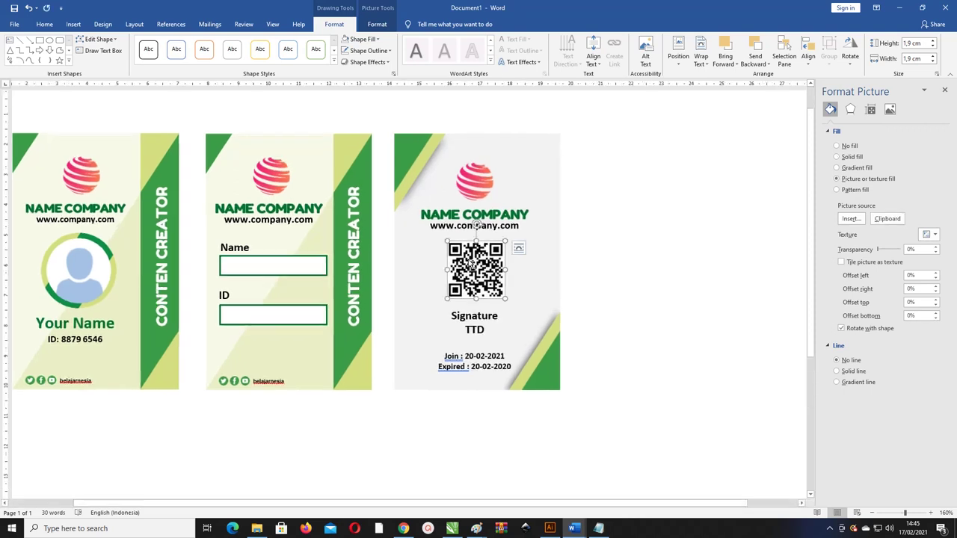
key(ctrl+v)
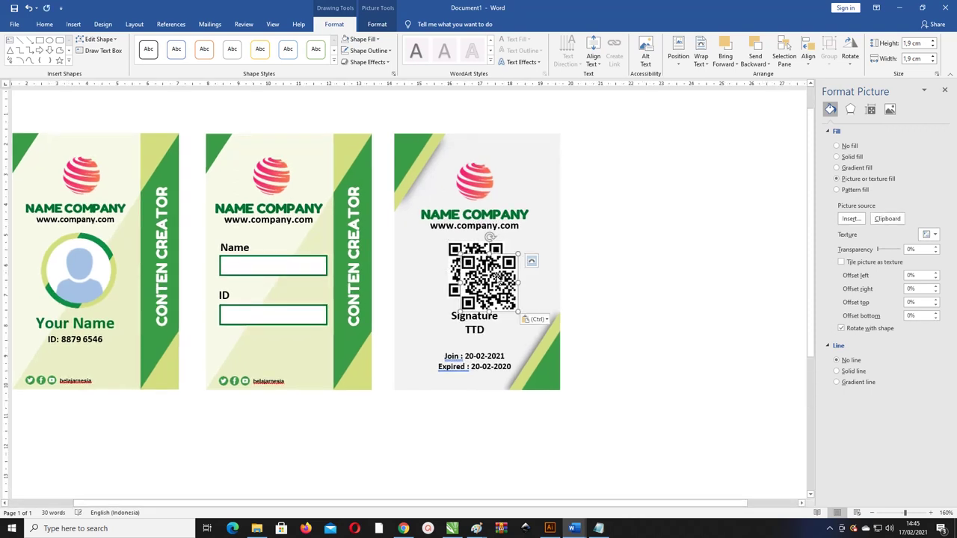
Step: Give the QR copy no fill and a solid 2.25 pt outline
click(362, 39)
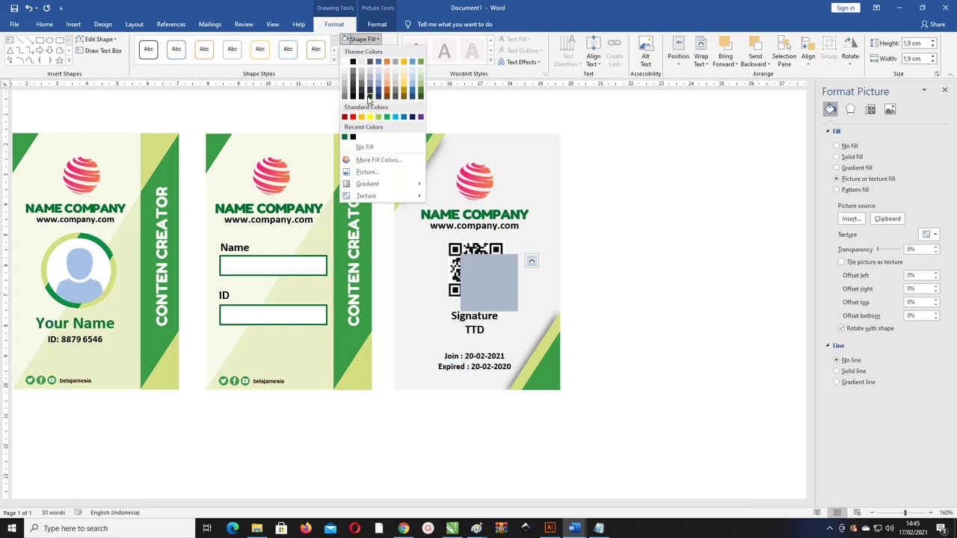
click(366, 148)
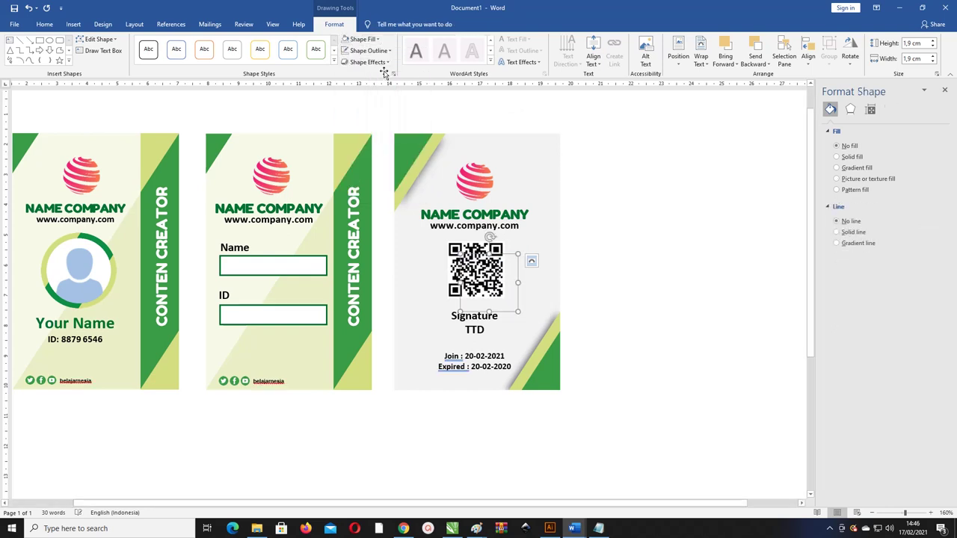
click(369, 50)
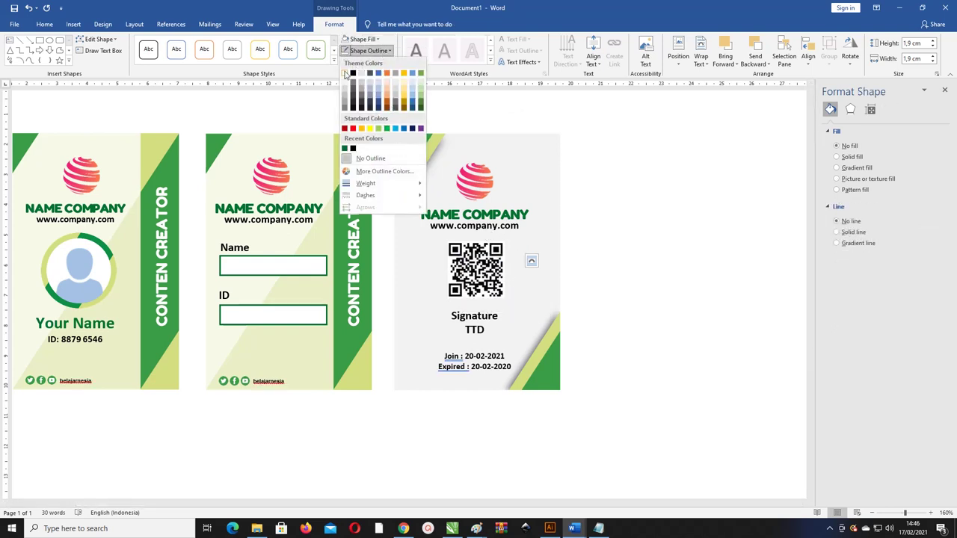
click(345, 73)
click(369, 50)
mouse_move(366, 183)
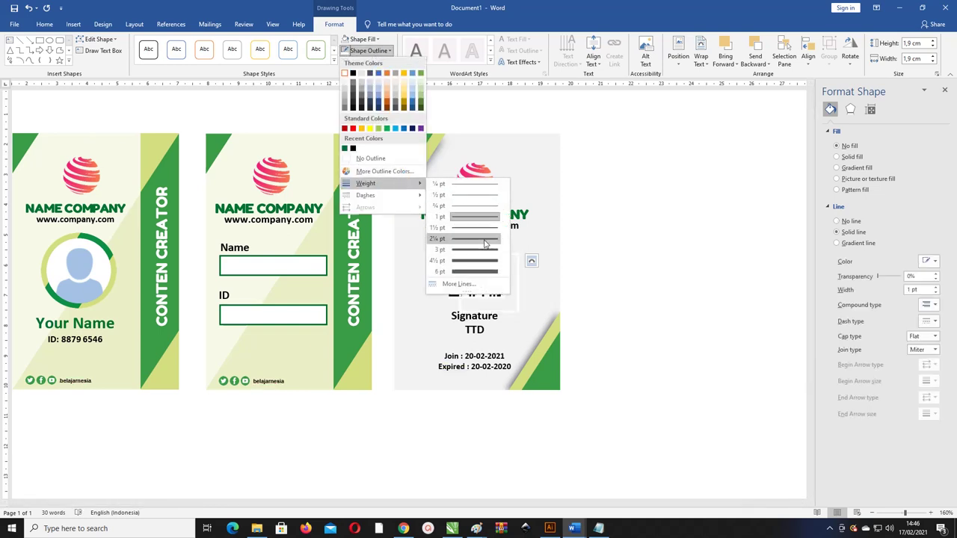
click(485, 240)
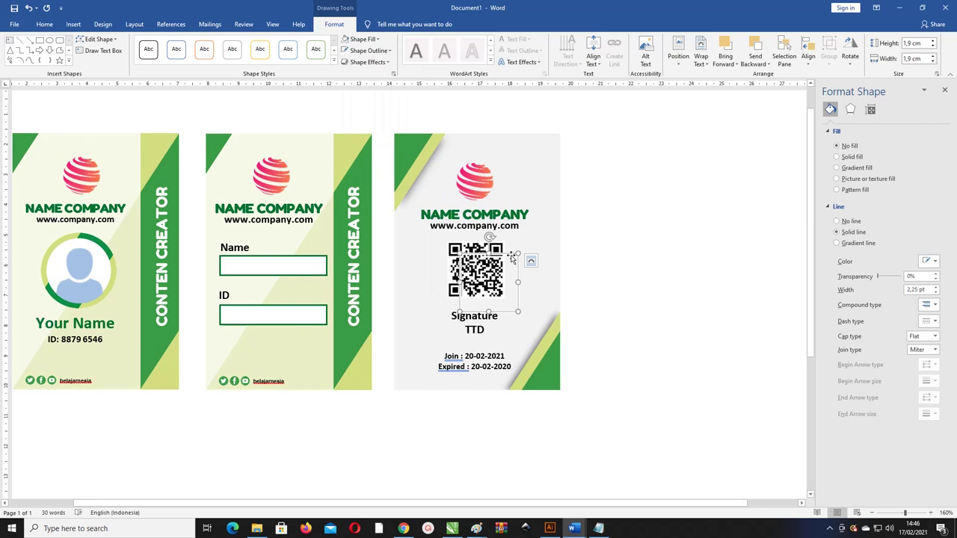
Step: Position the frame over the QR code and size it to 2.09 cm square
drag(511, 257, 499, 244)
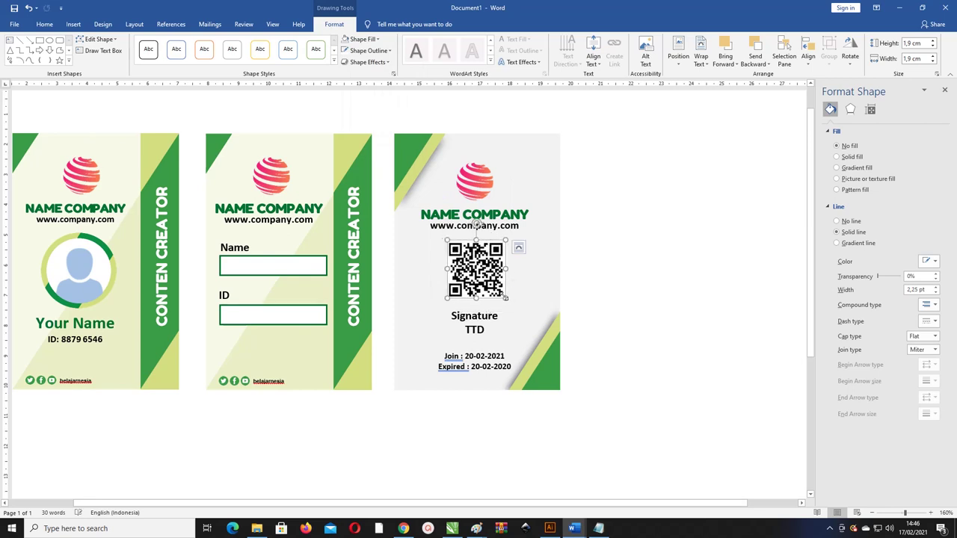
drag(506, 298, 510, 303)
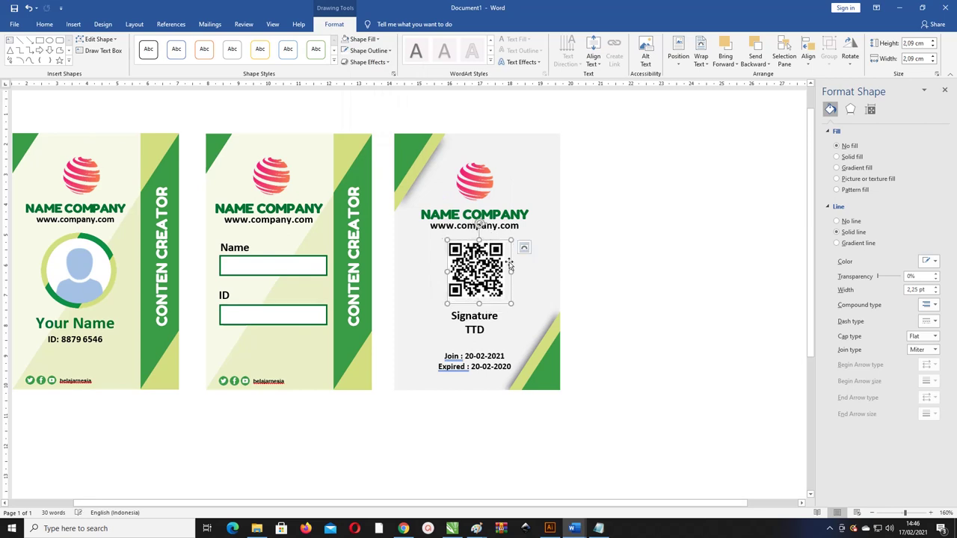
drag(509, 262, 506, 259)
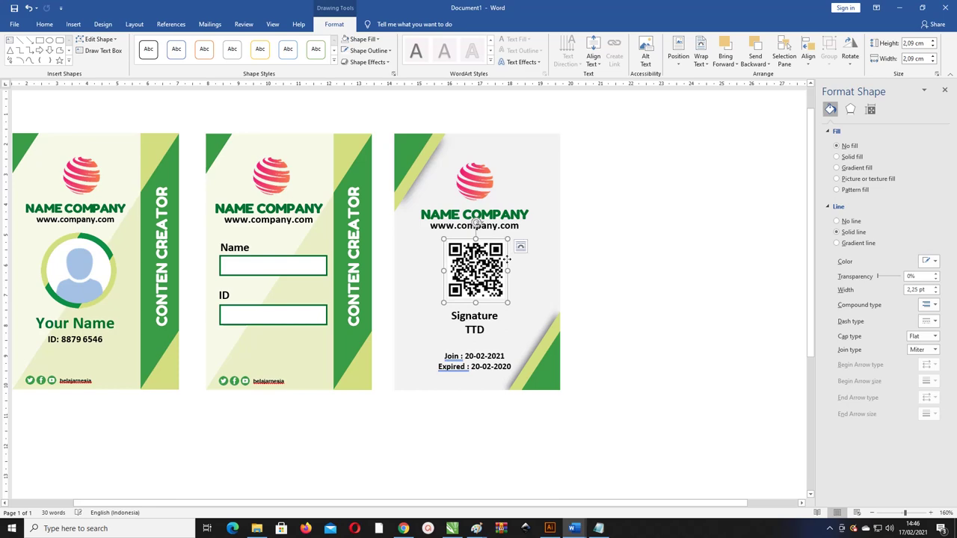
click(586, 254)
scroll(557, 278, up, 1)
scroll(557, 278, up, 1)
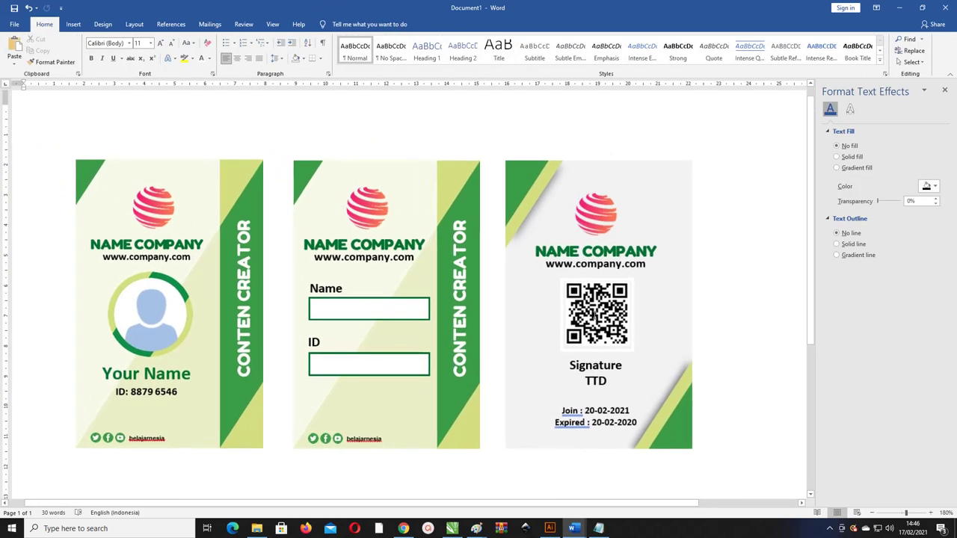
click(624, 329)
click(632, 333)
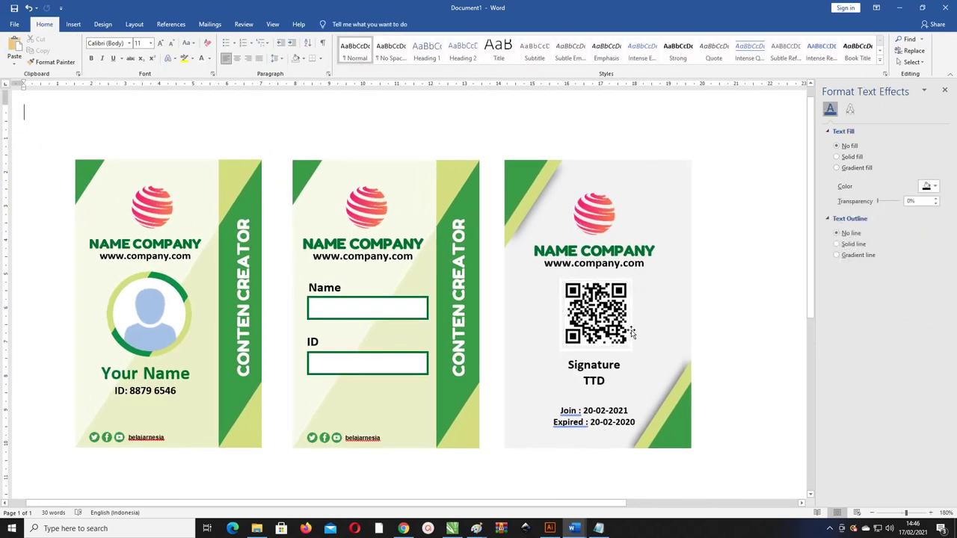
click(632, 333)
click(610, 314)
drag(610, 314, 599, 314)
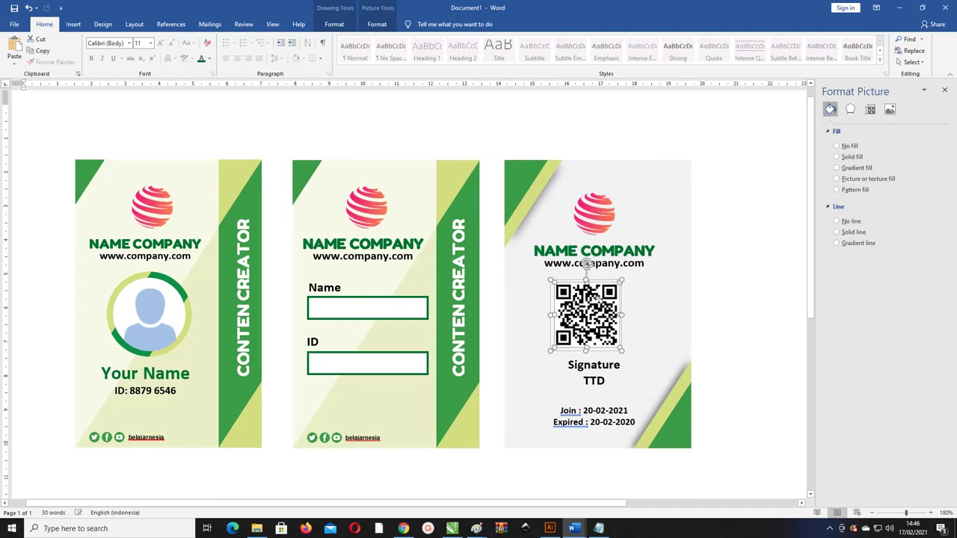
key(ctrl+z)
click(377, 24)
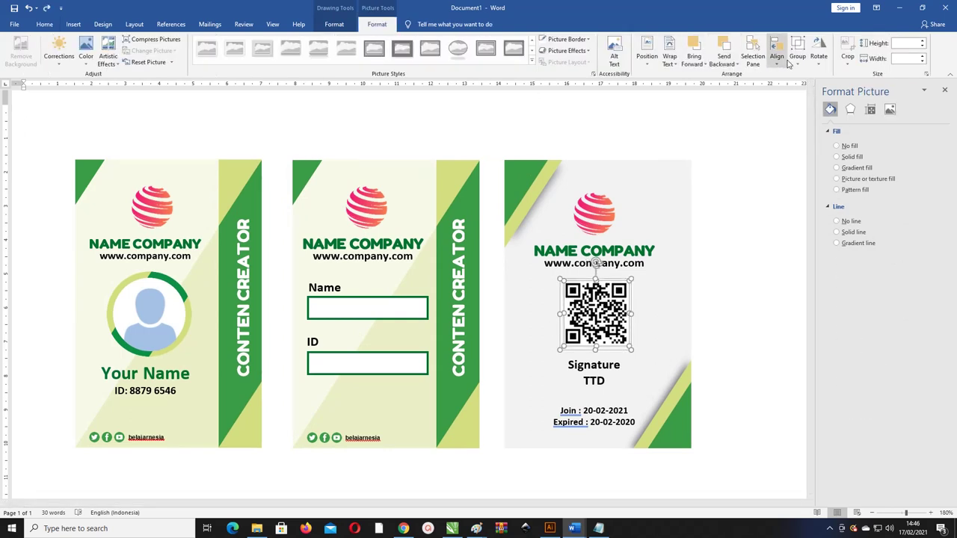
click(778, 58)
click(786, 88)
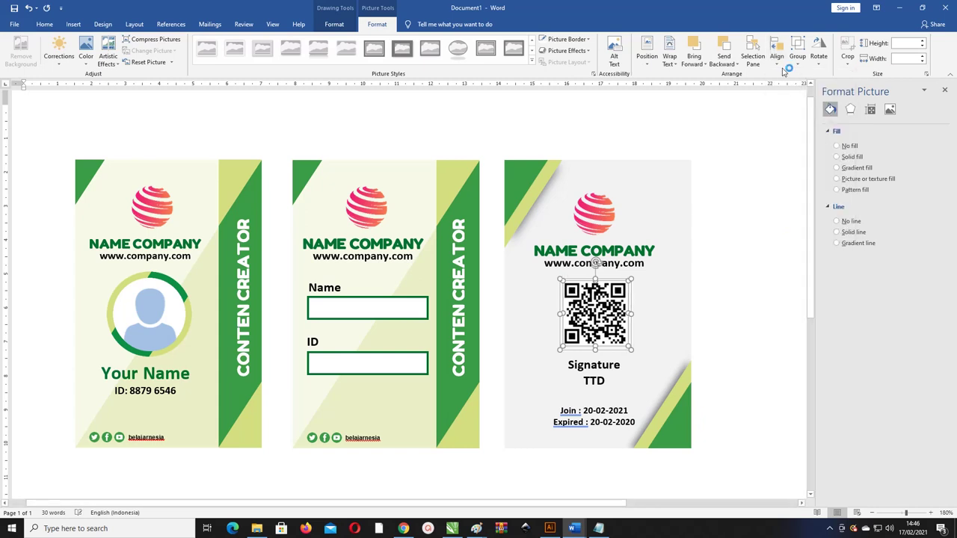
click(779, 58)
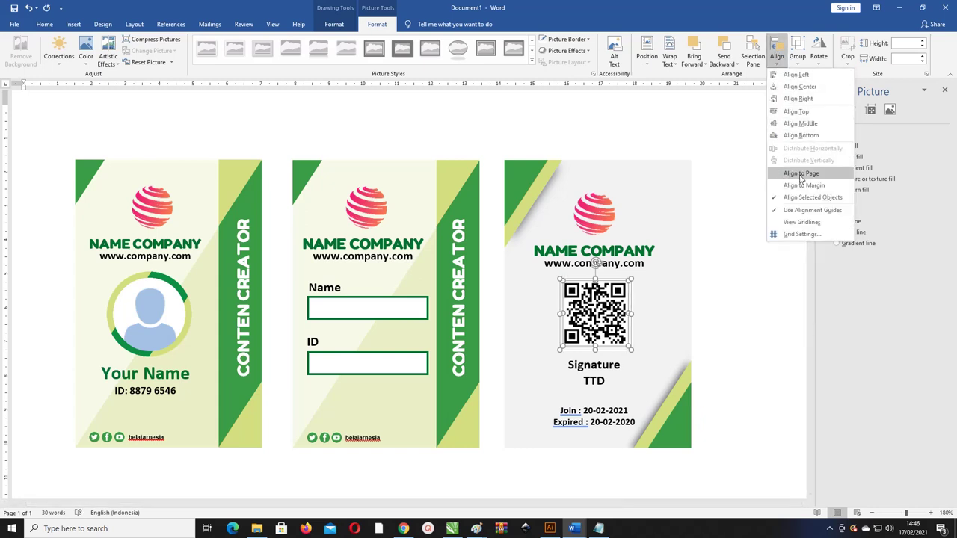
click(792, 127)
click(747, 223)
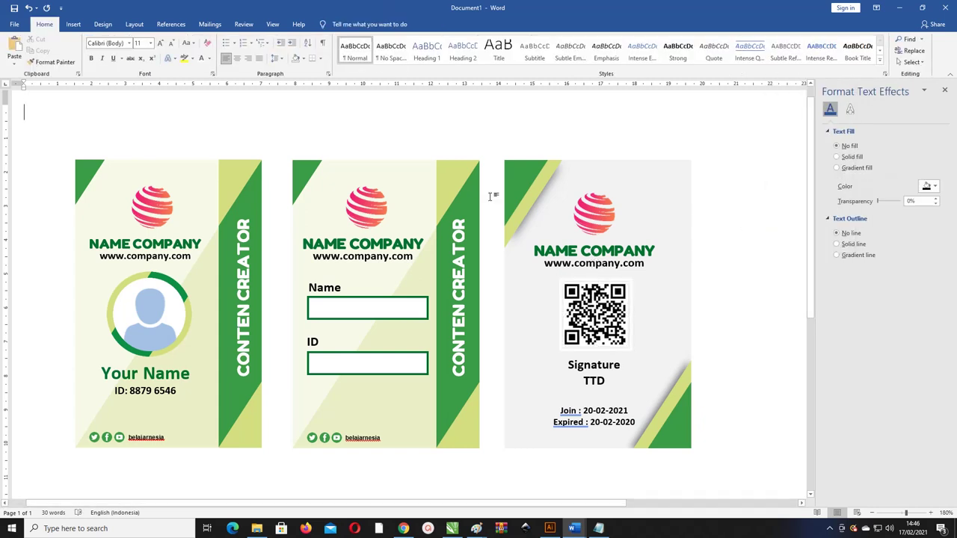
ctrl+scroll(411, 161, down, 3)
ctrl+scroll(410, 157, down, 1)
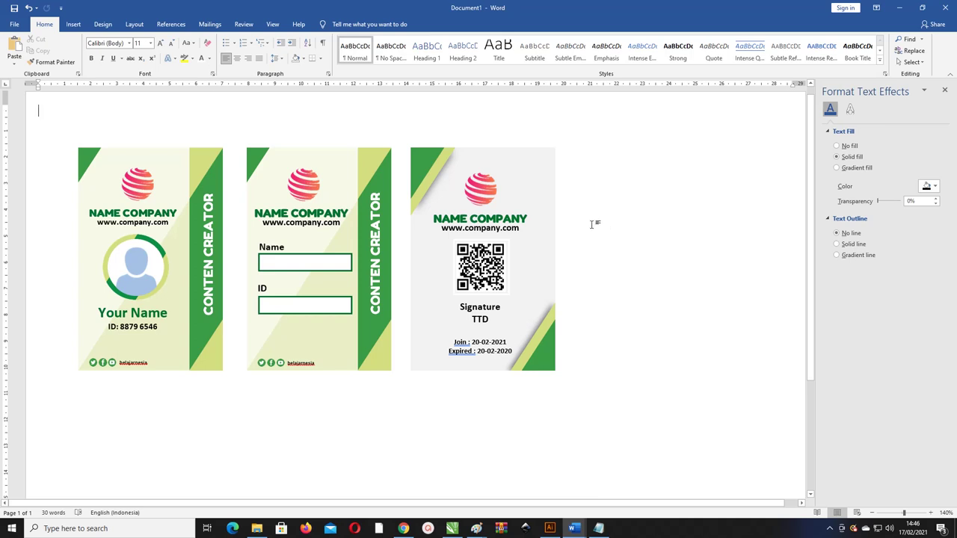
Step: Add and then remove a blank line above Signature in the third card's text box
ctrl+scroll(571, 252, down, 4)
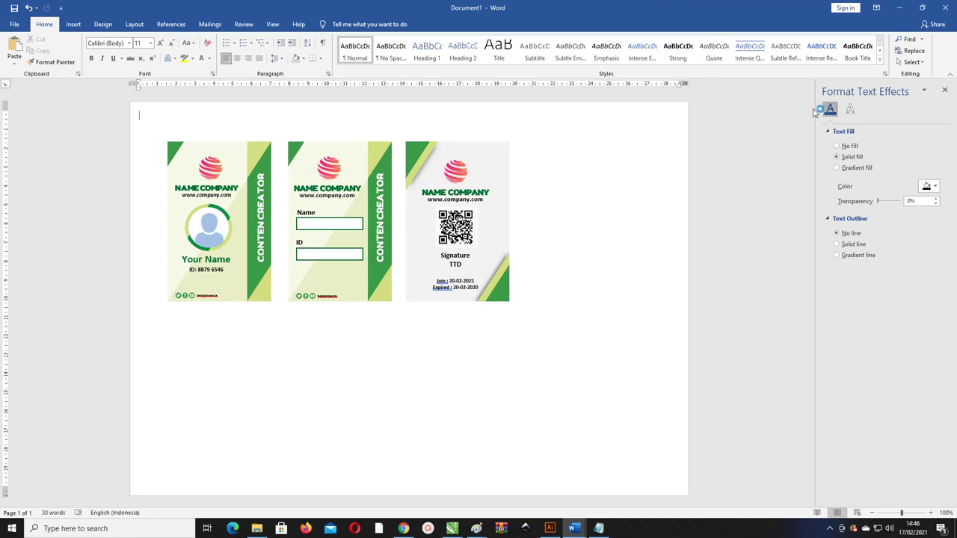
click(442, 255)
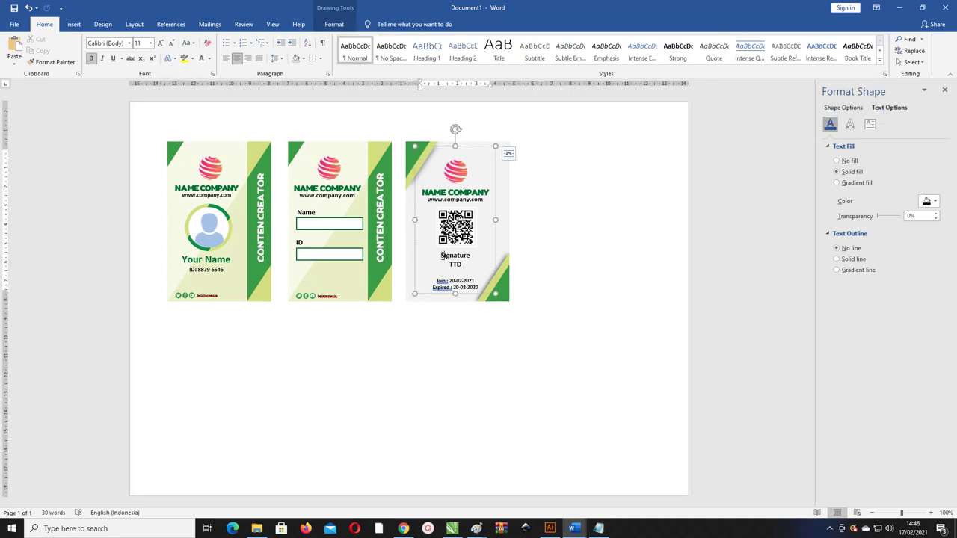
key(Return)
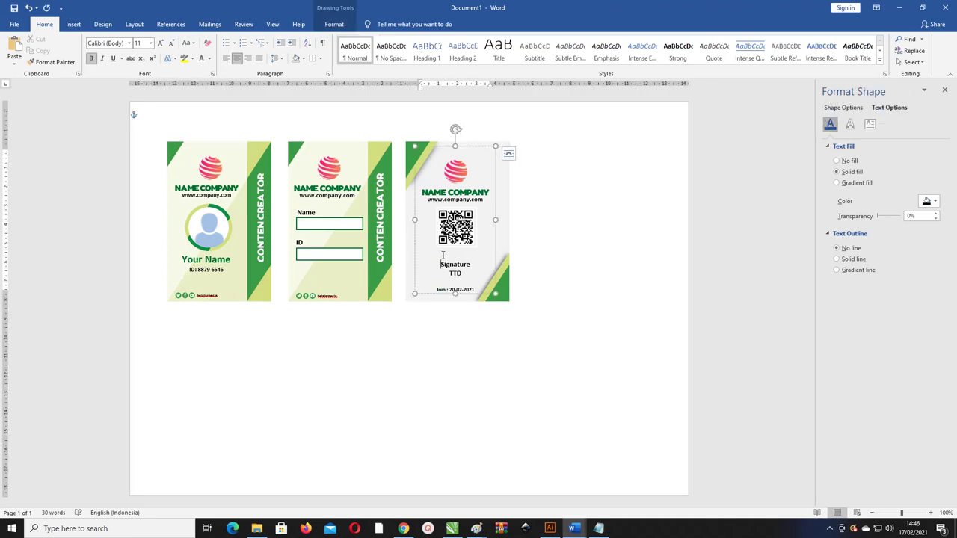
key(BackSpace)
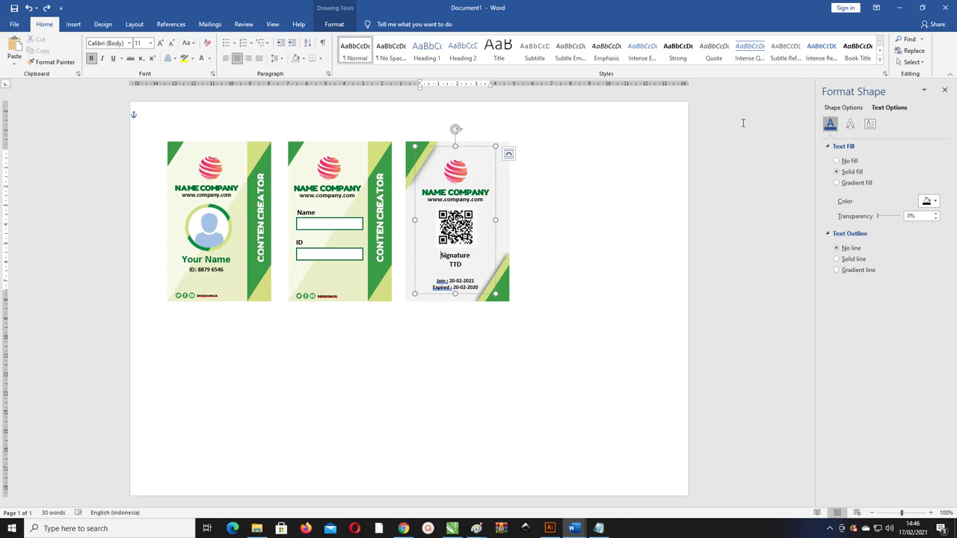
Step: Box-select every shape on the three cards with Select Objects and group them
click(911, 62)
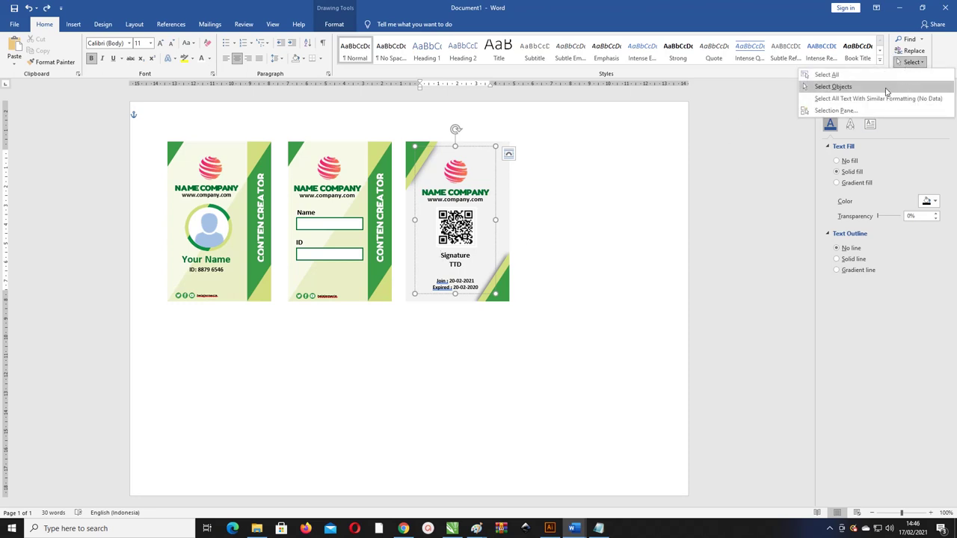
click(888, 88)
drag(592, 346, 149, 120)
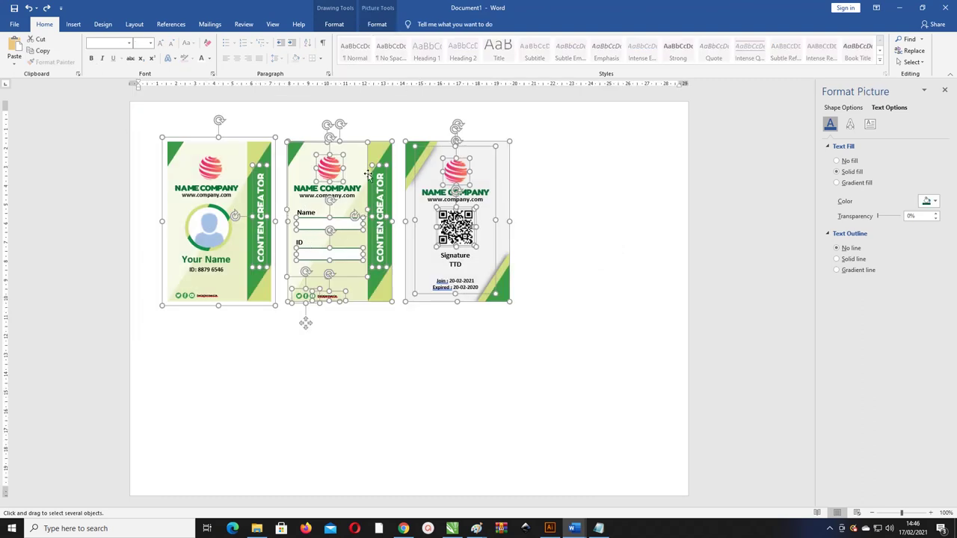
right_click(371, 169)
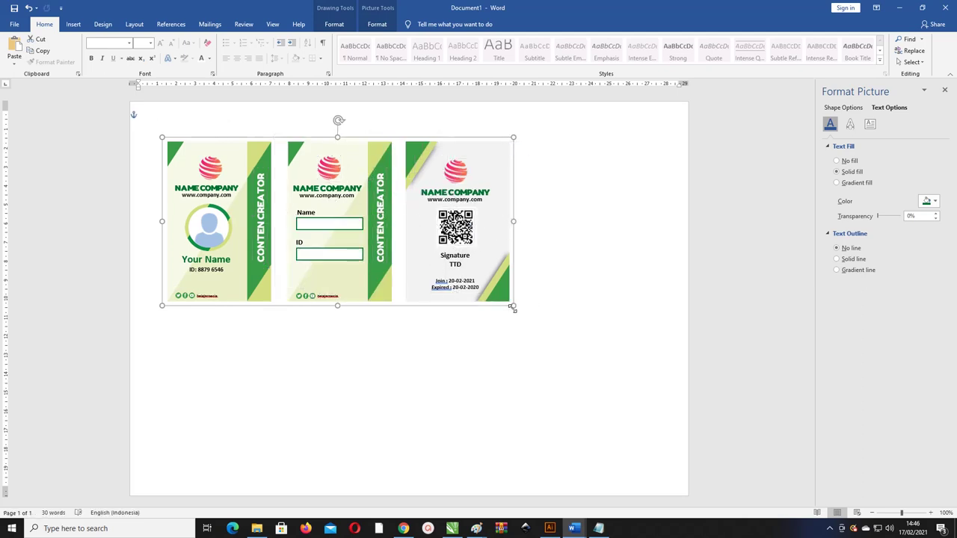
Step: Resize the three-card group back down, then Ctrl-drag a copy beneath as a second row
mouse_move(513, 305)
mouse_down()
mouse_move(577, 338)
mouse_move(493, 302)
mouse_move(698, 366)
mouse_up()
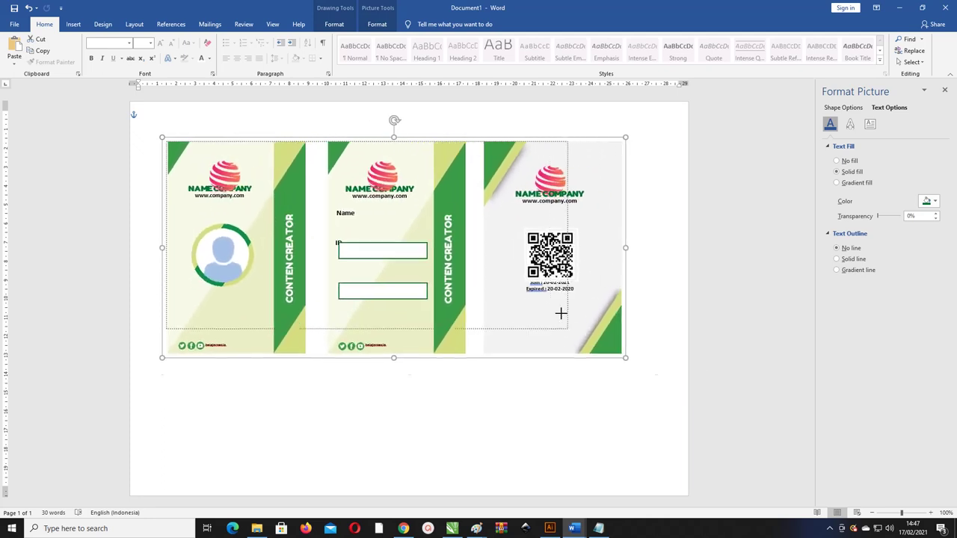
drag(699, 367, 490, 283)
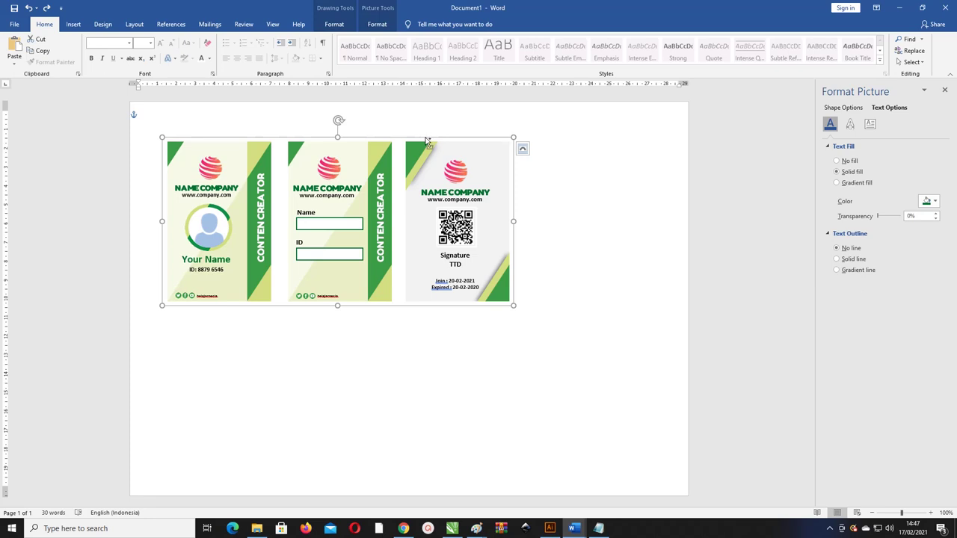
drag(425, 139, 426, 297)
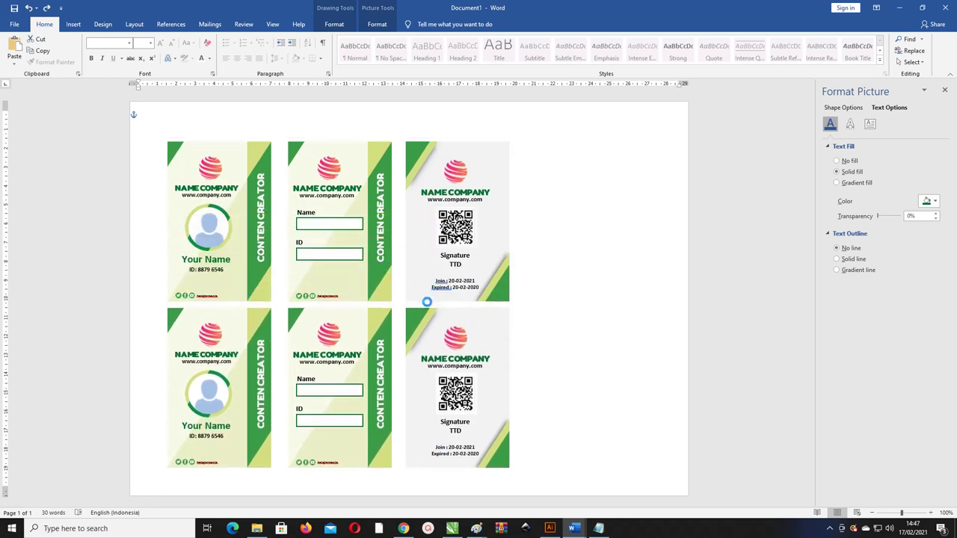
click(562, 260)
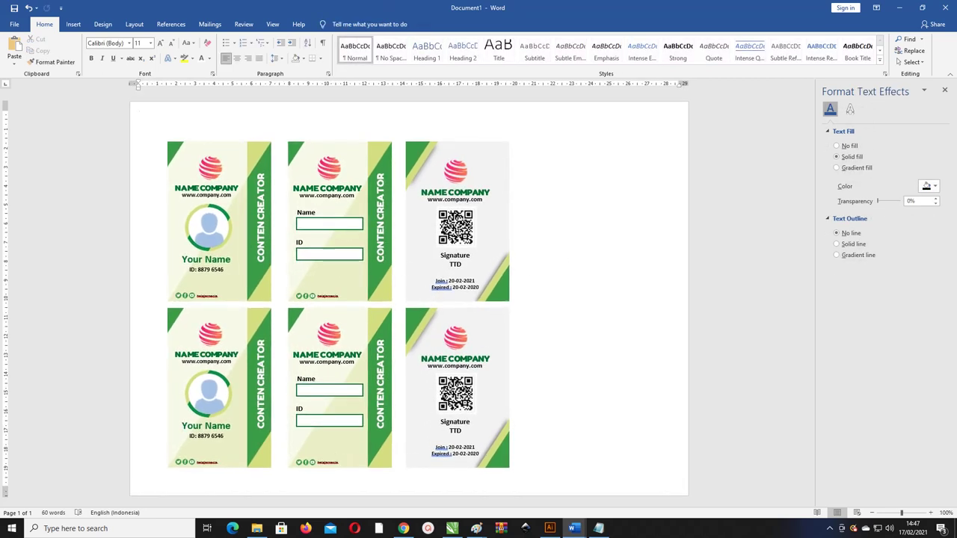
click(458, 233)
click(475, 139)
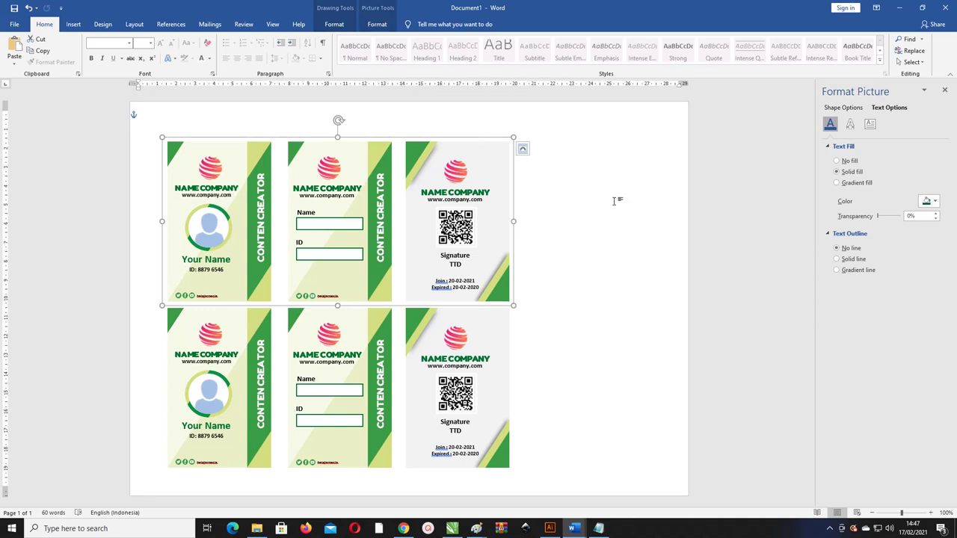
click(575, 193)
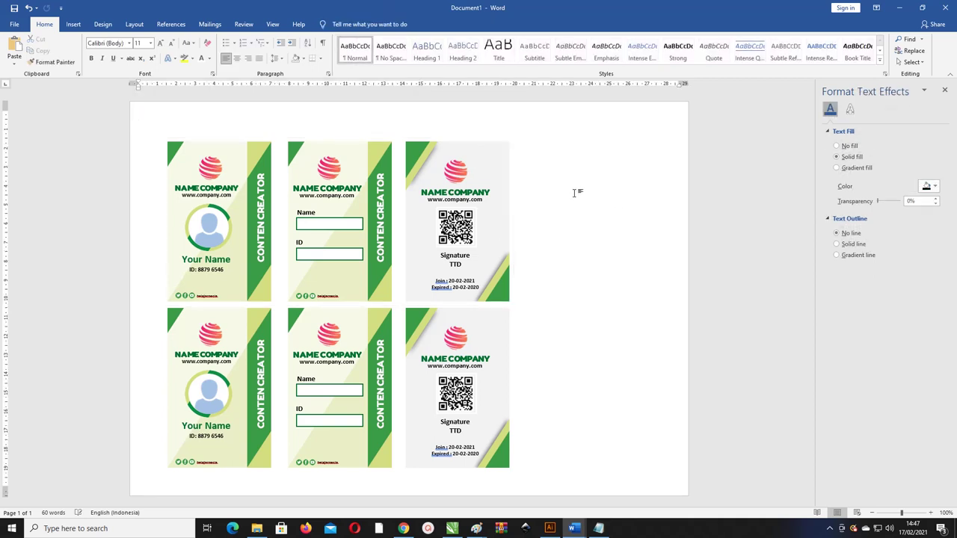